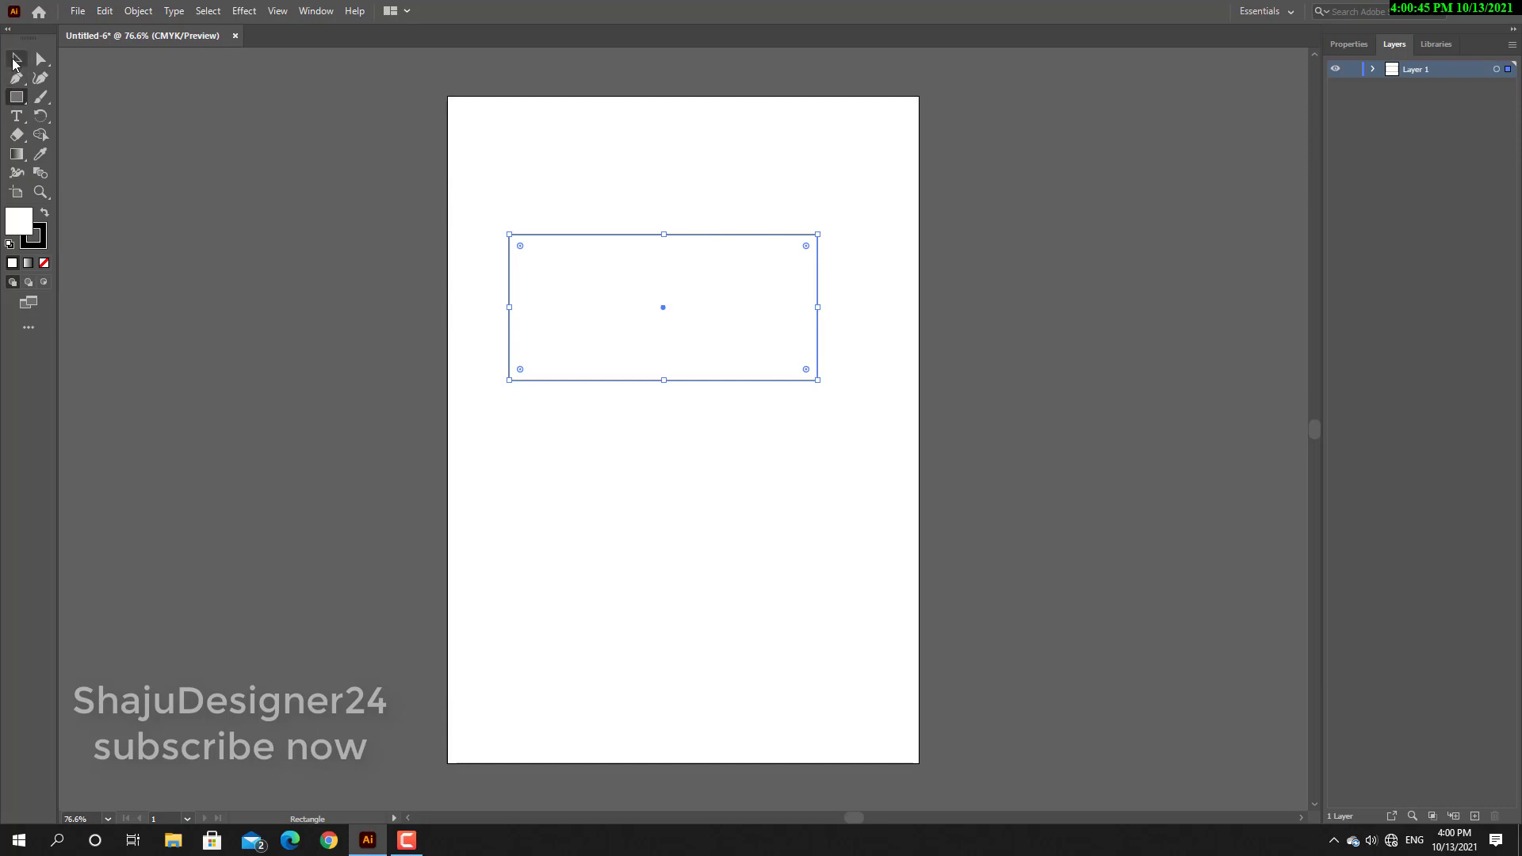
Reposition the rectangle slightly within the upper half of the artboard using the Selection tool.
click(15, 62)
drag(588, 306, 614, 246)
mouse_move(617, 218)
mouse_down()
mouse_move(553, 266)
mouse_move(598, 239)
mouse_up()
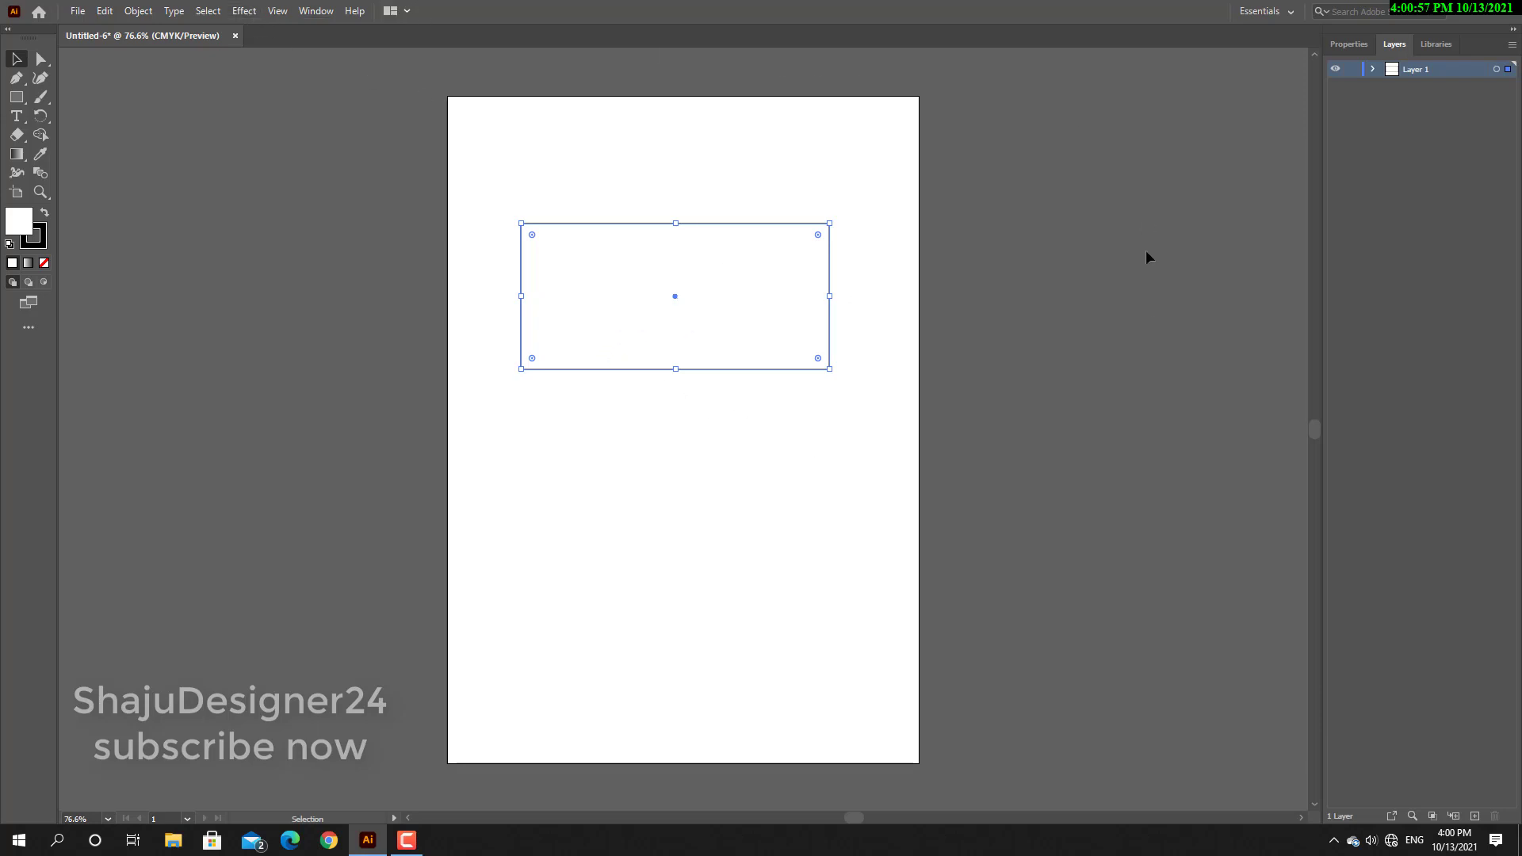
Change the workspace to Essentials Classic.
click(1292, 12)
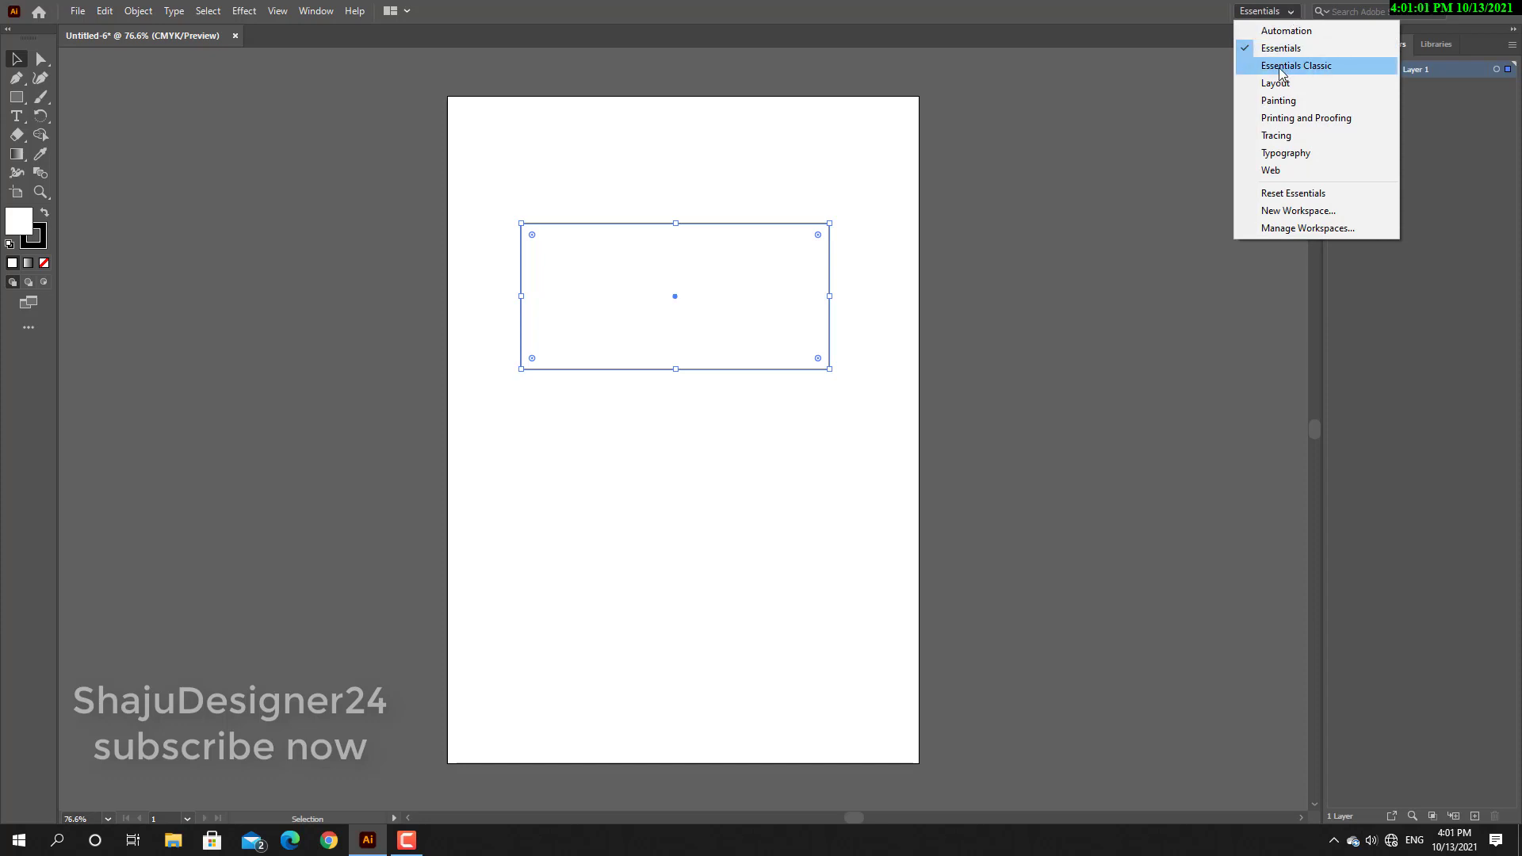
click(1330, 70)
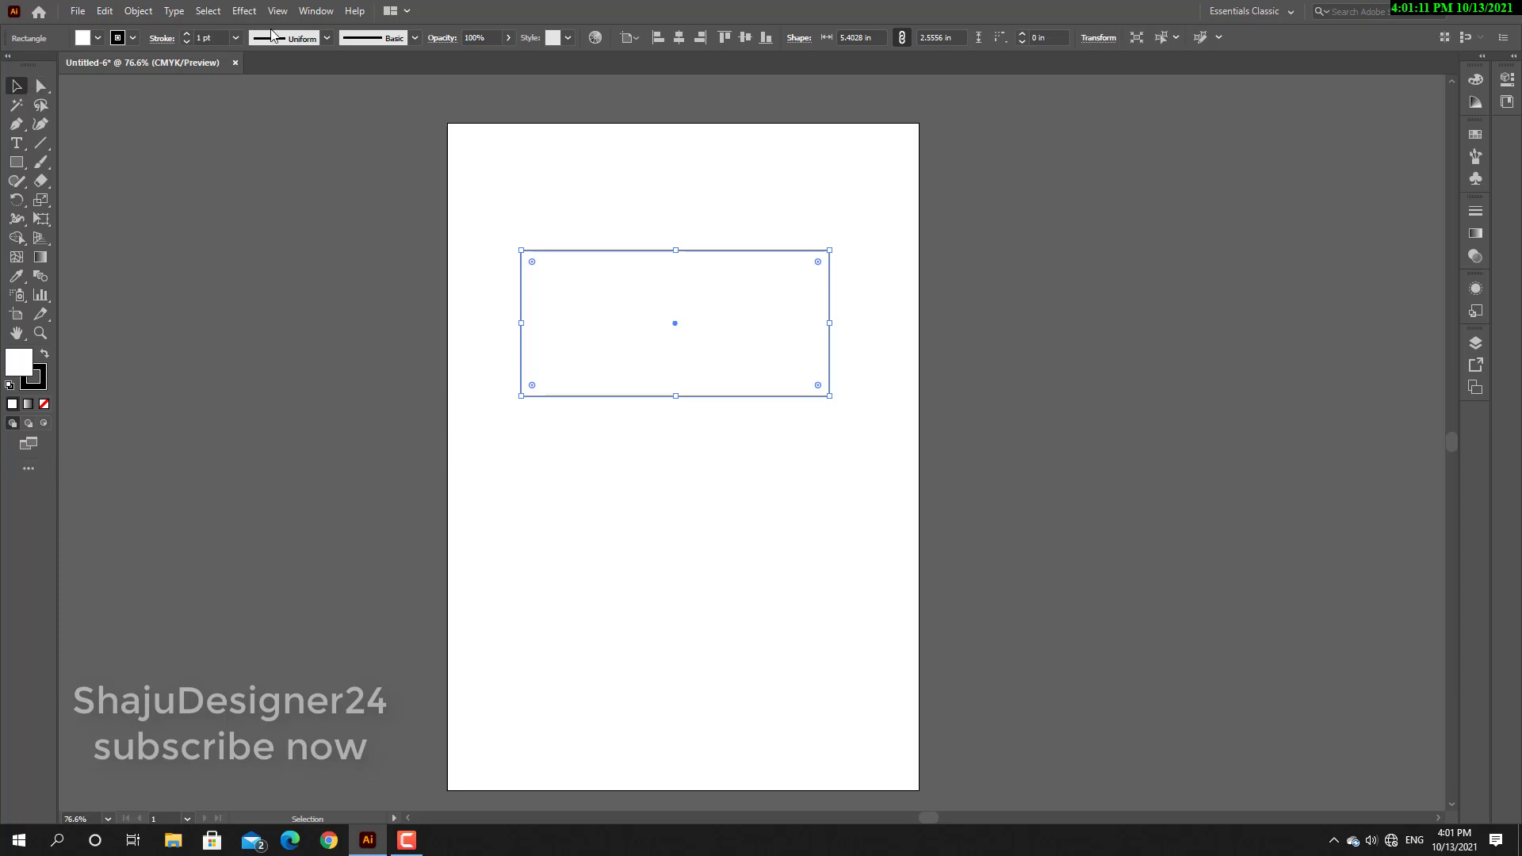
Switch the toolbar to the Basic set and return it to the Advanced set.
click(316, 11)
mouse_move(459, 148)
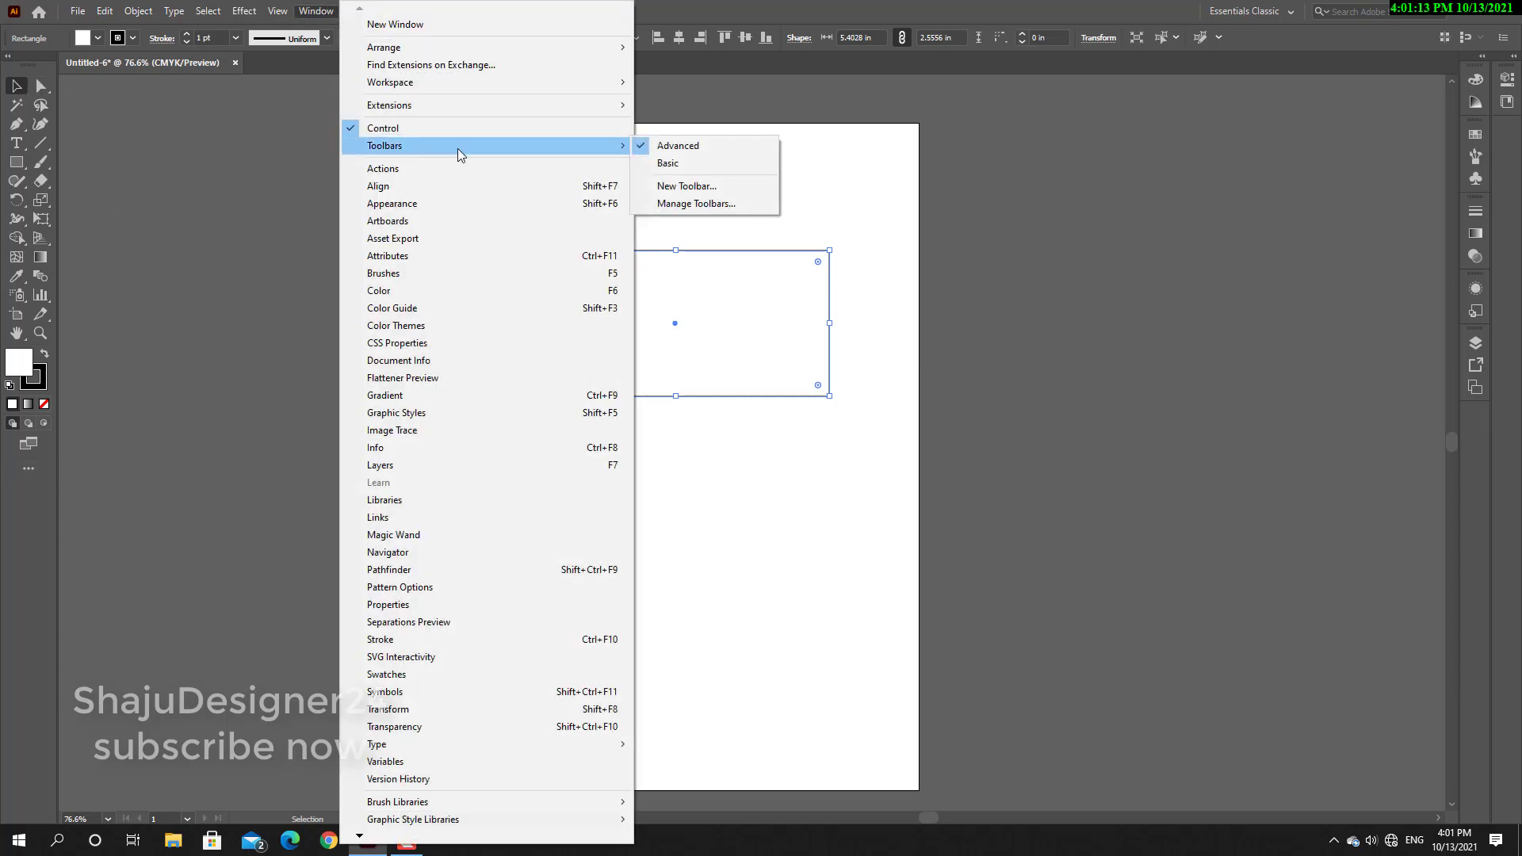
click(676, 171)
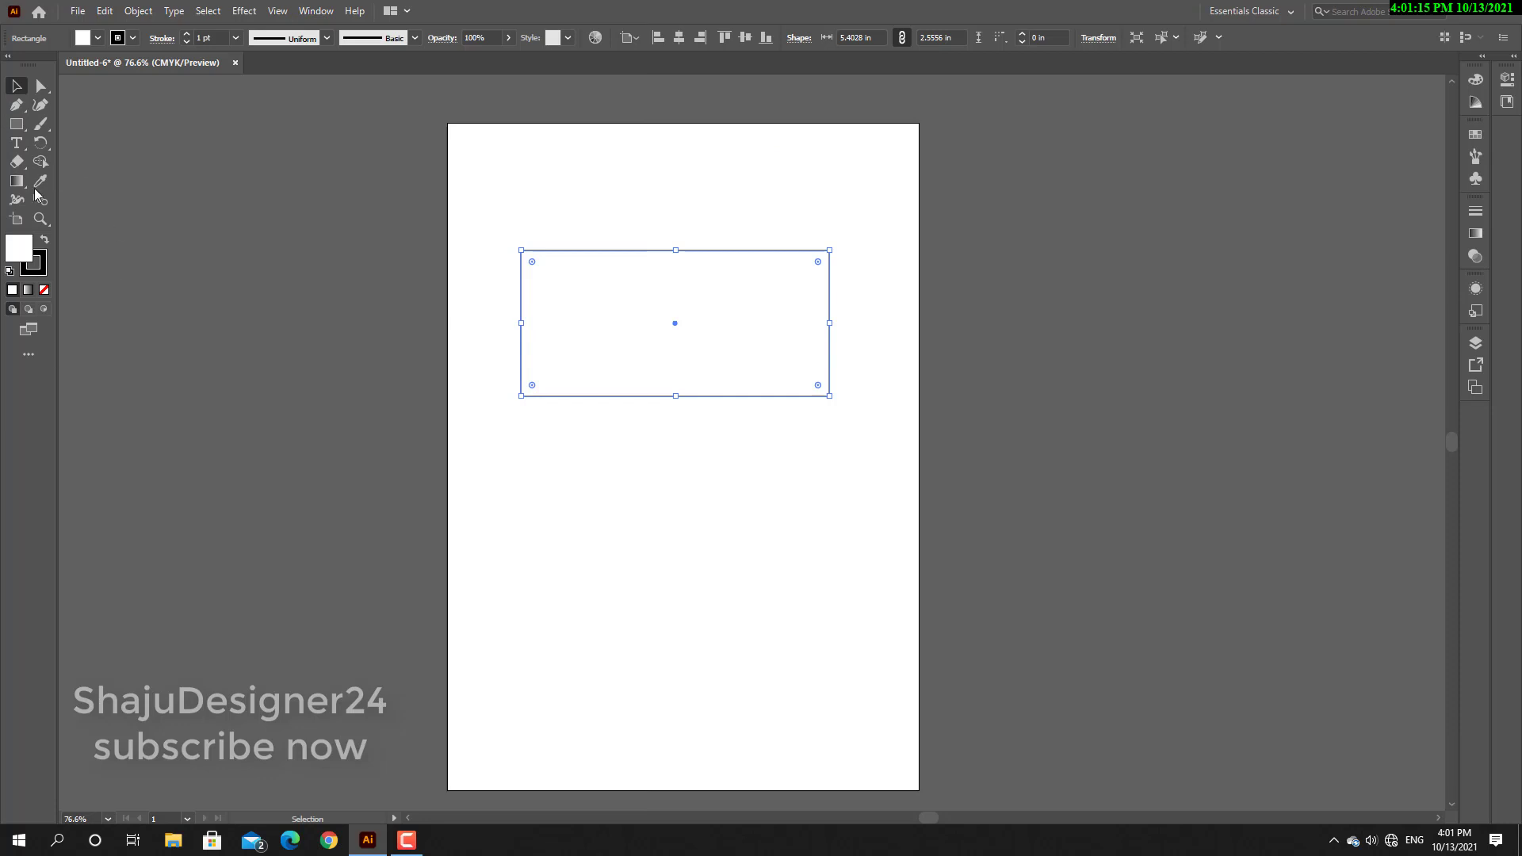
click(316, 11)
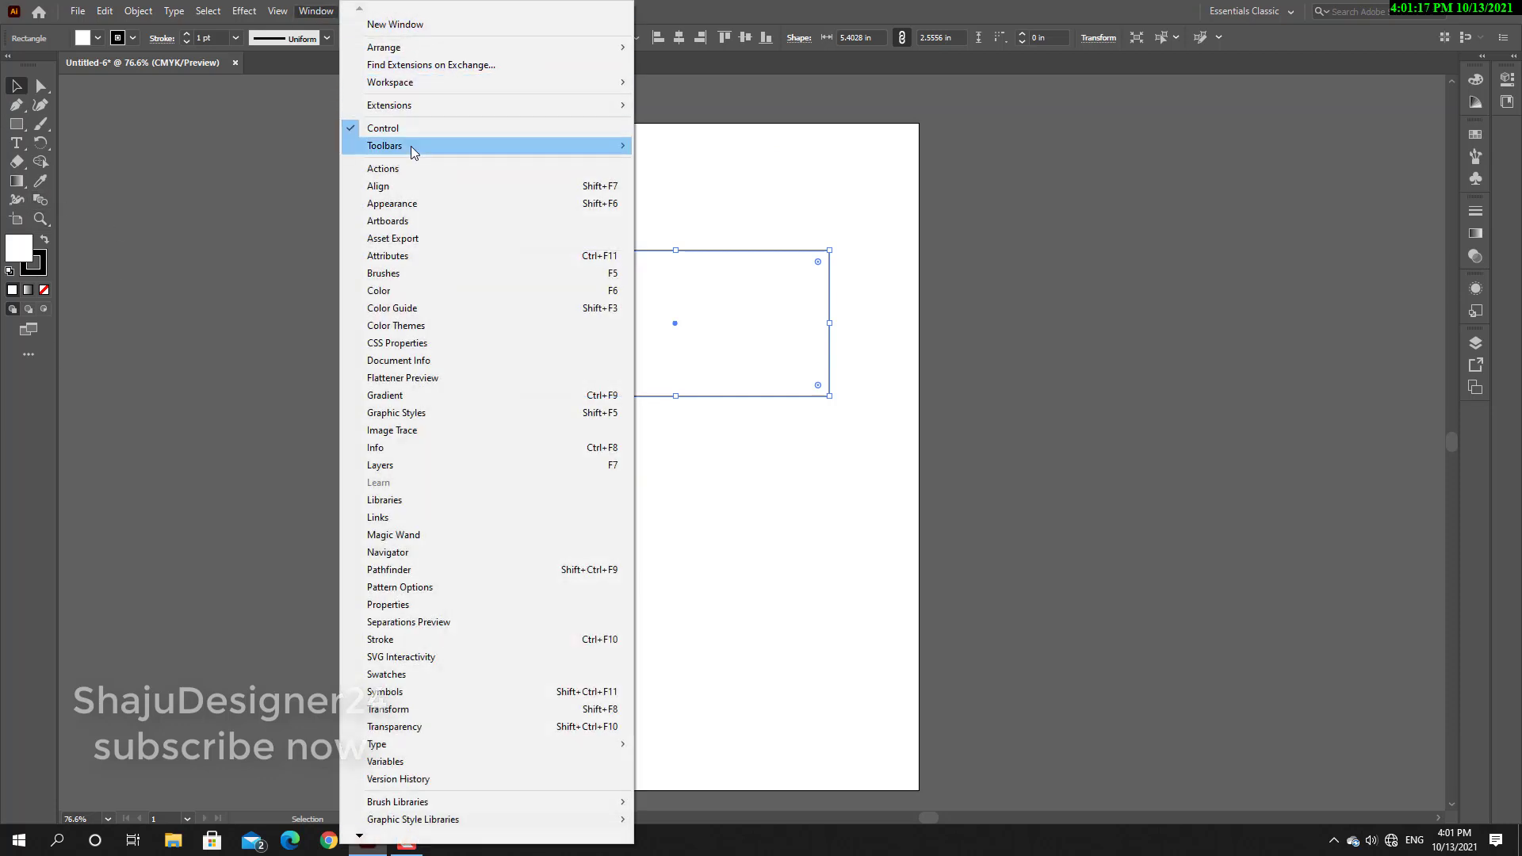
mouse_move(408, 154)
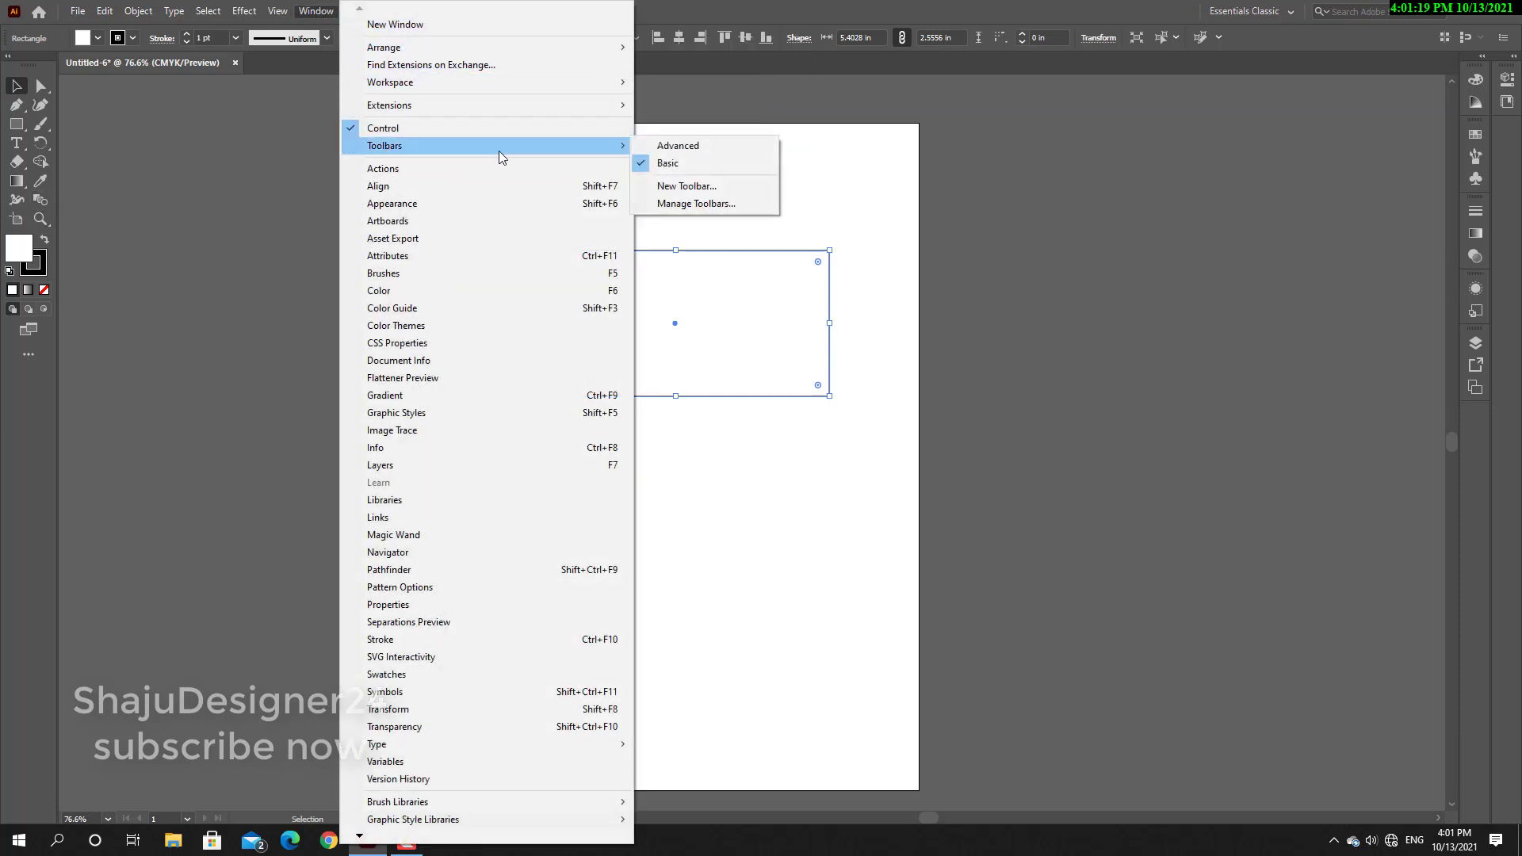
click(687, 148)
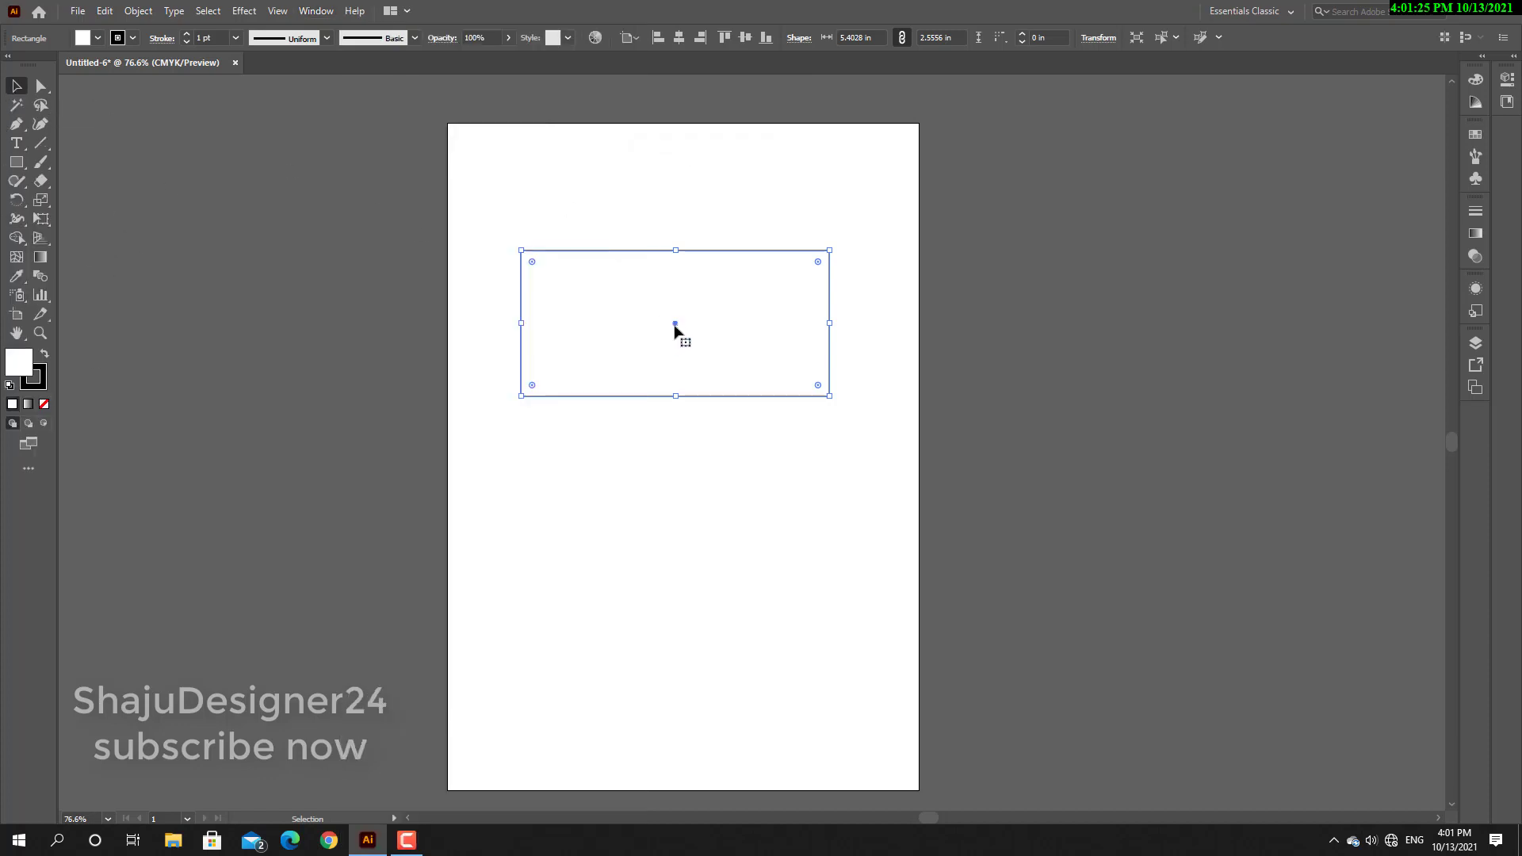
Move the rectangle around the artboard and leave it near the artboard's upper right.
drag(674, 326, 794, 399)
drag(798, 398, 662, 361)
drag(646, 337, 794, 345)
drag(811, 329, 704, 295)
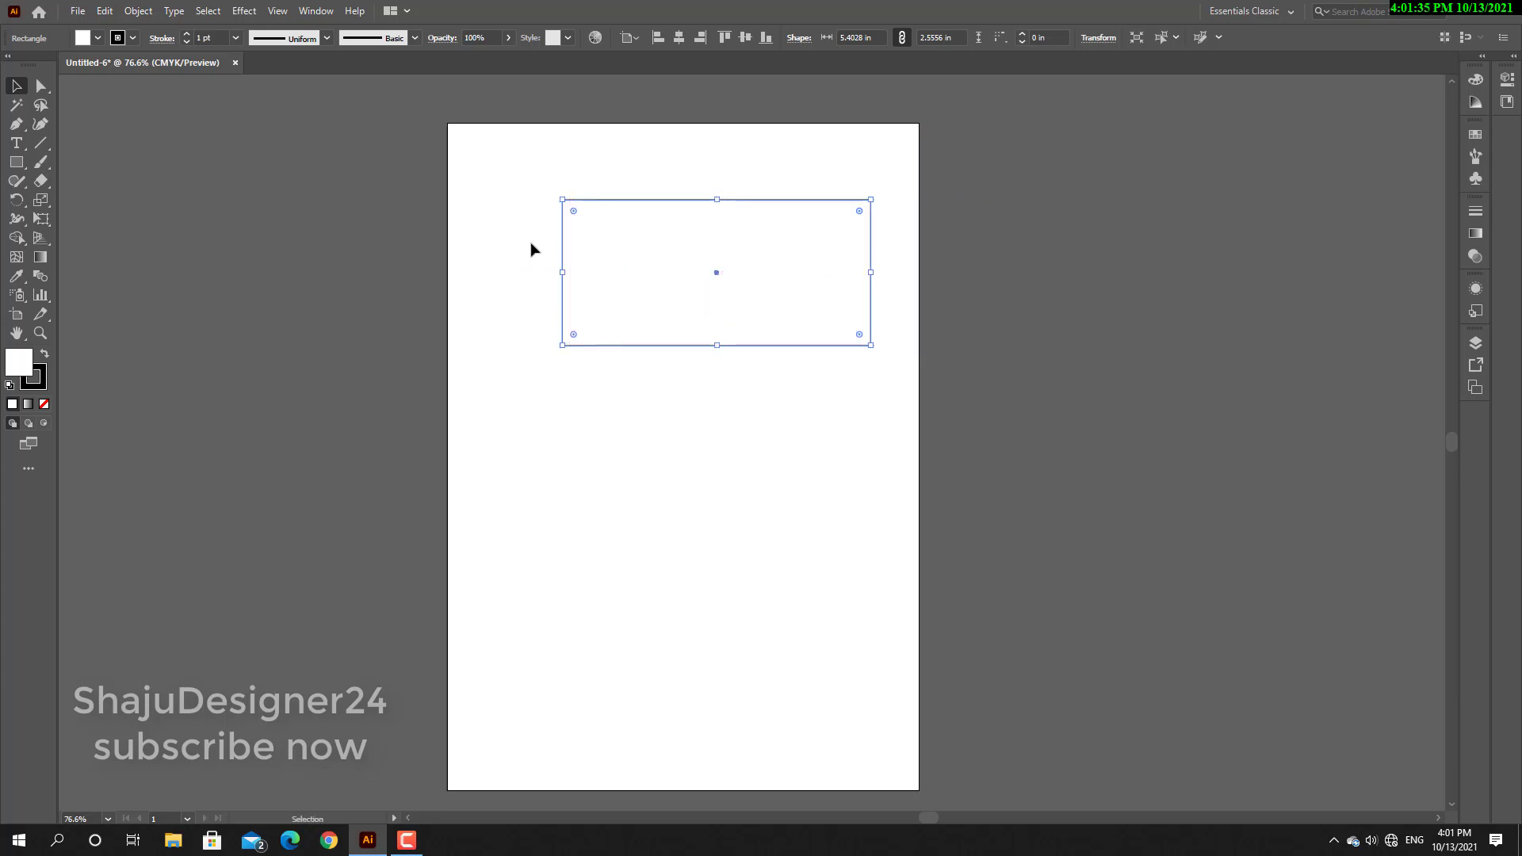
Try several fill swatches on the rectangle, including None, yellow and dark red.
click(98, 38)
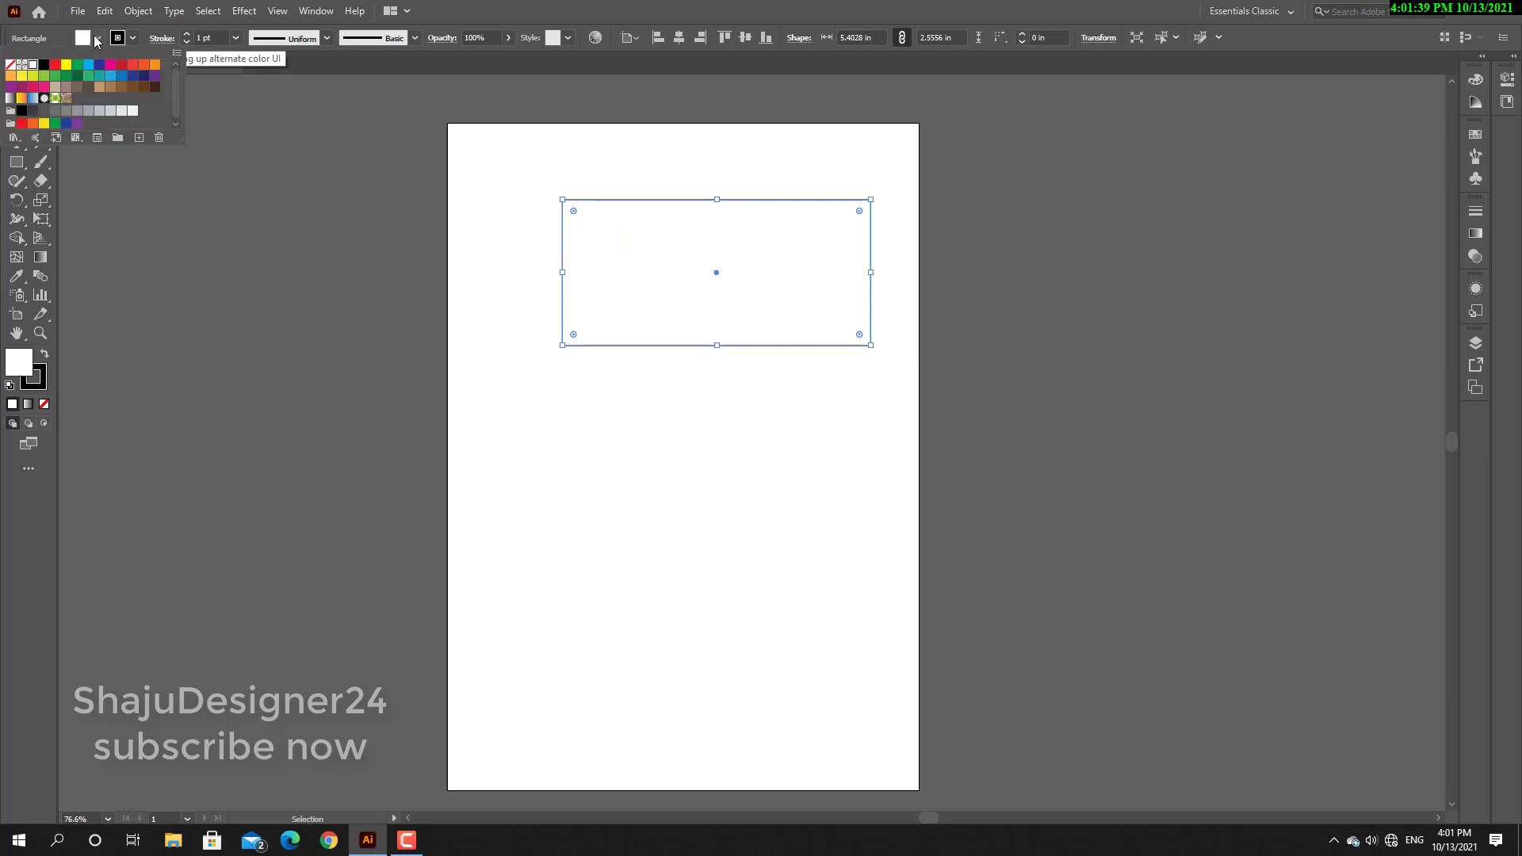
click(11, 65)
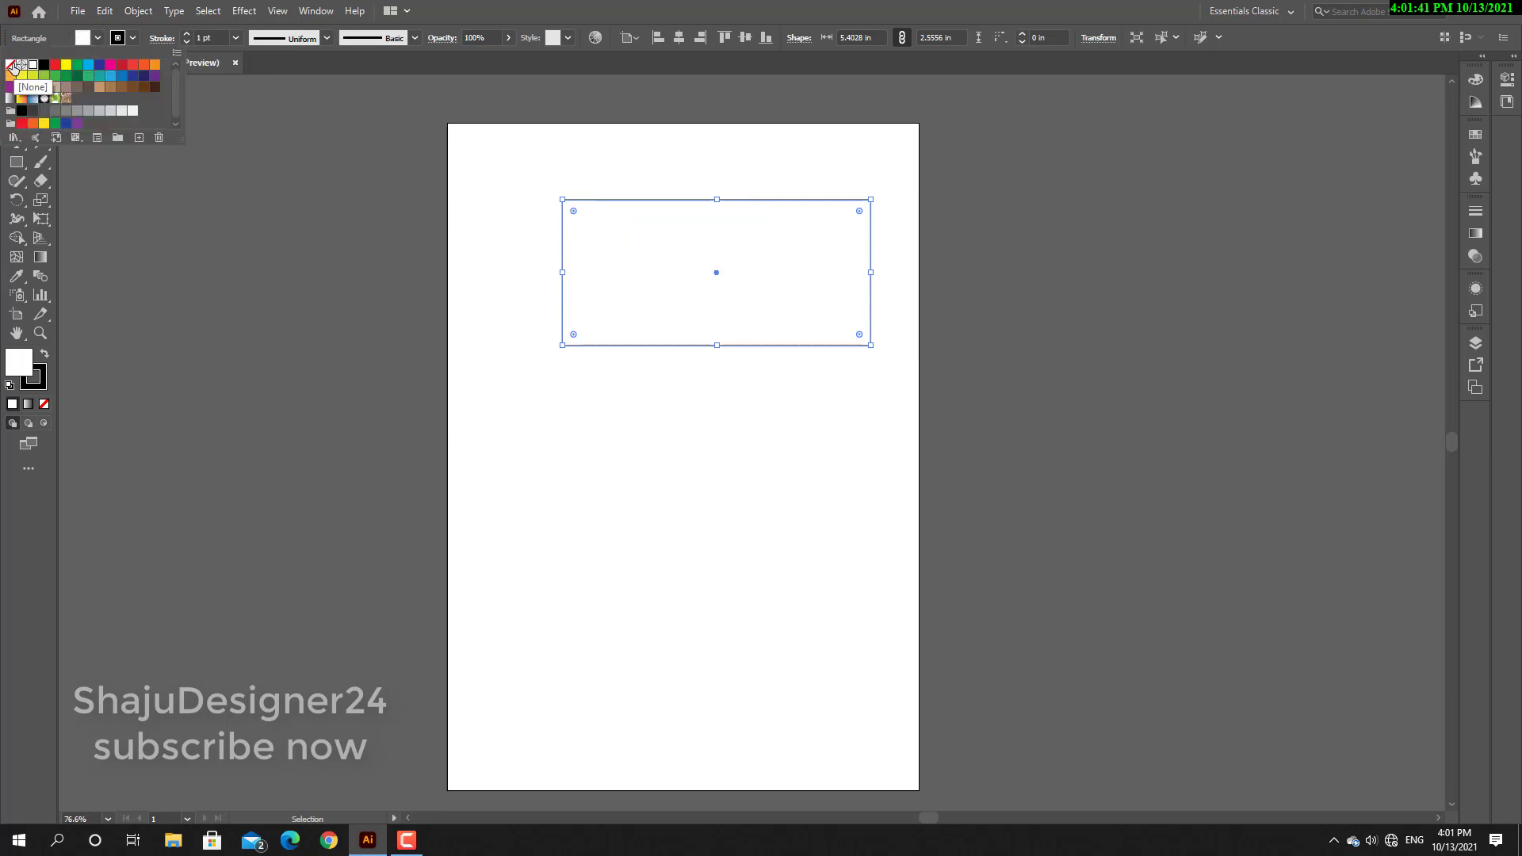
click(55, 64)
click(67, 66)
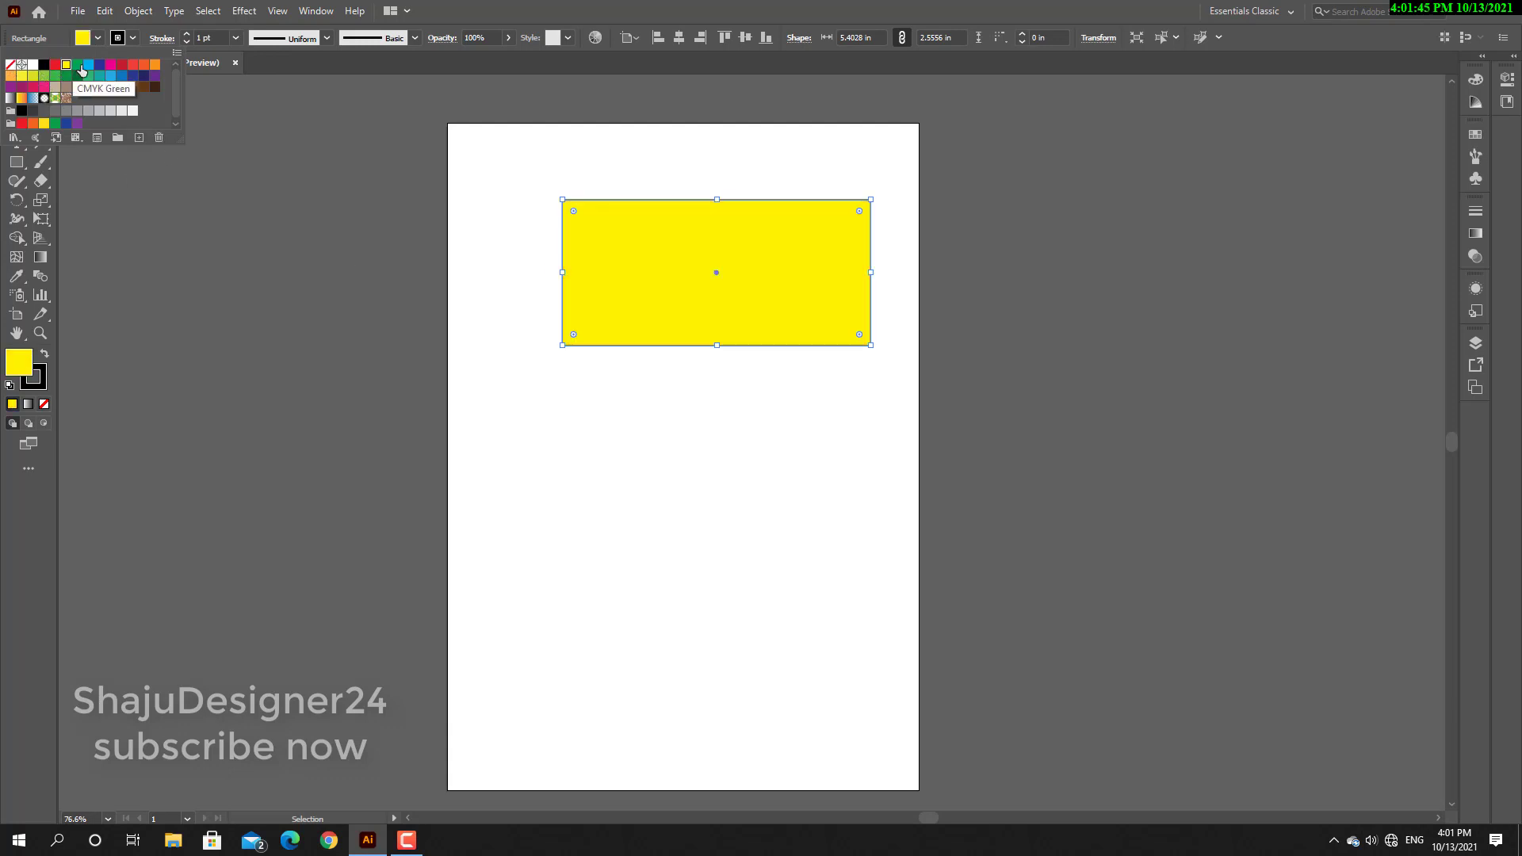
click(89, 66)
click(122, 67)
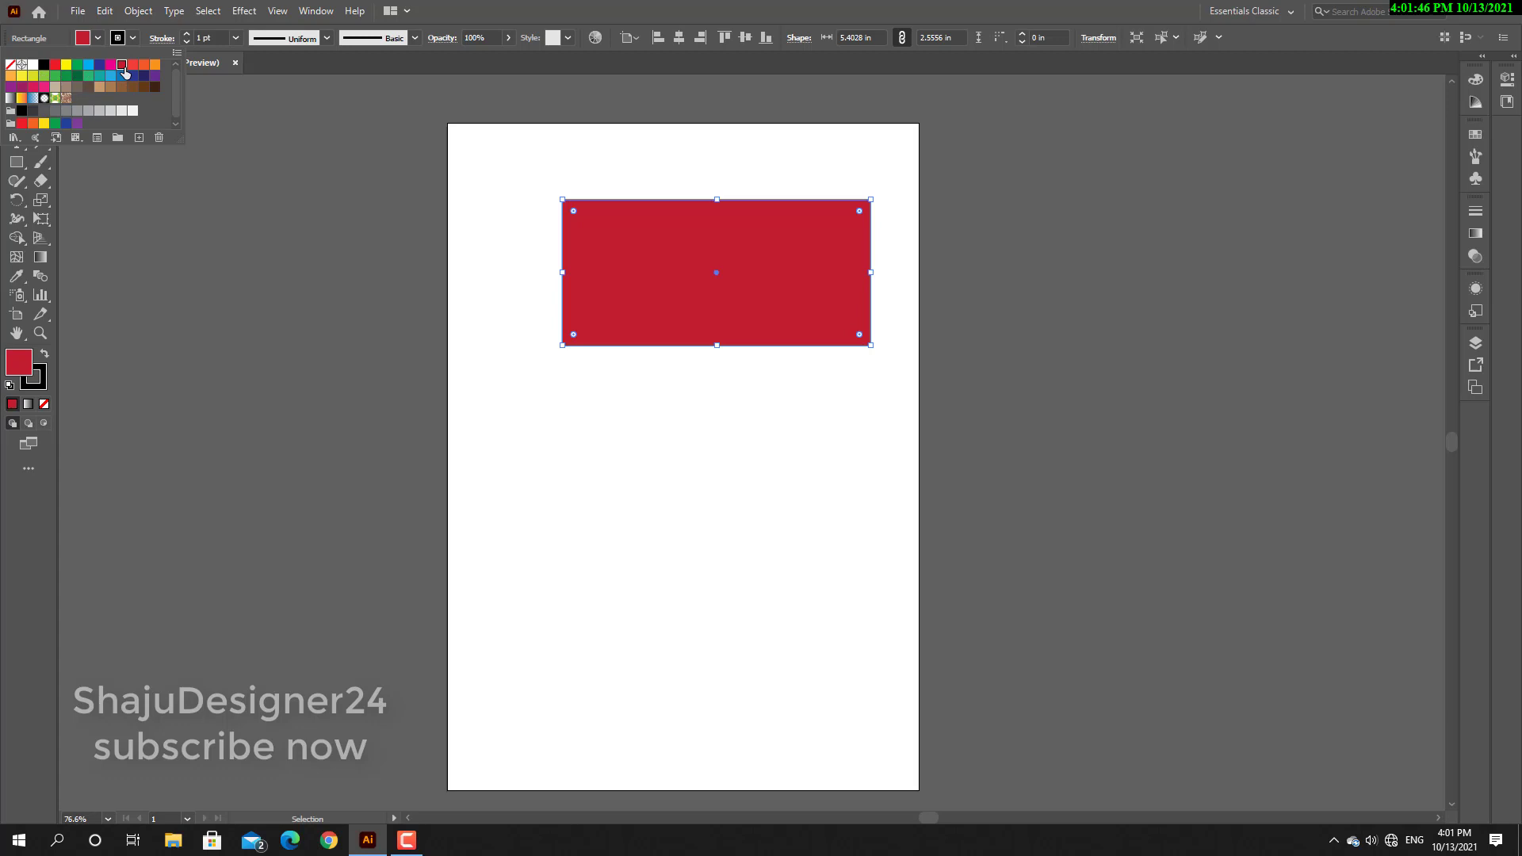
Compare the rectangle with red fill and no fill, and leave its fill set to bright red.
click(55, 64)
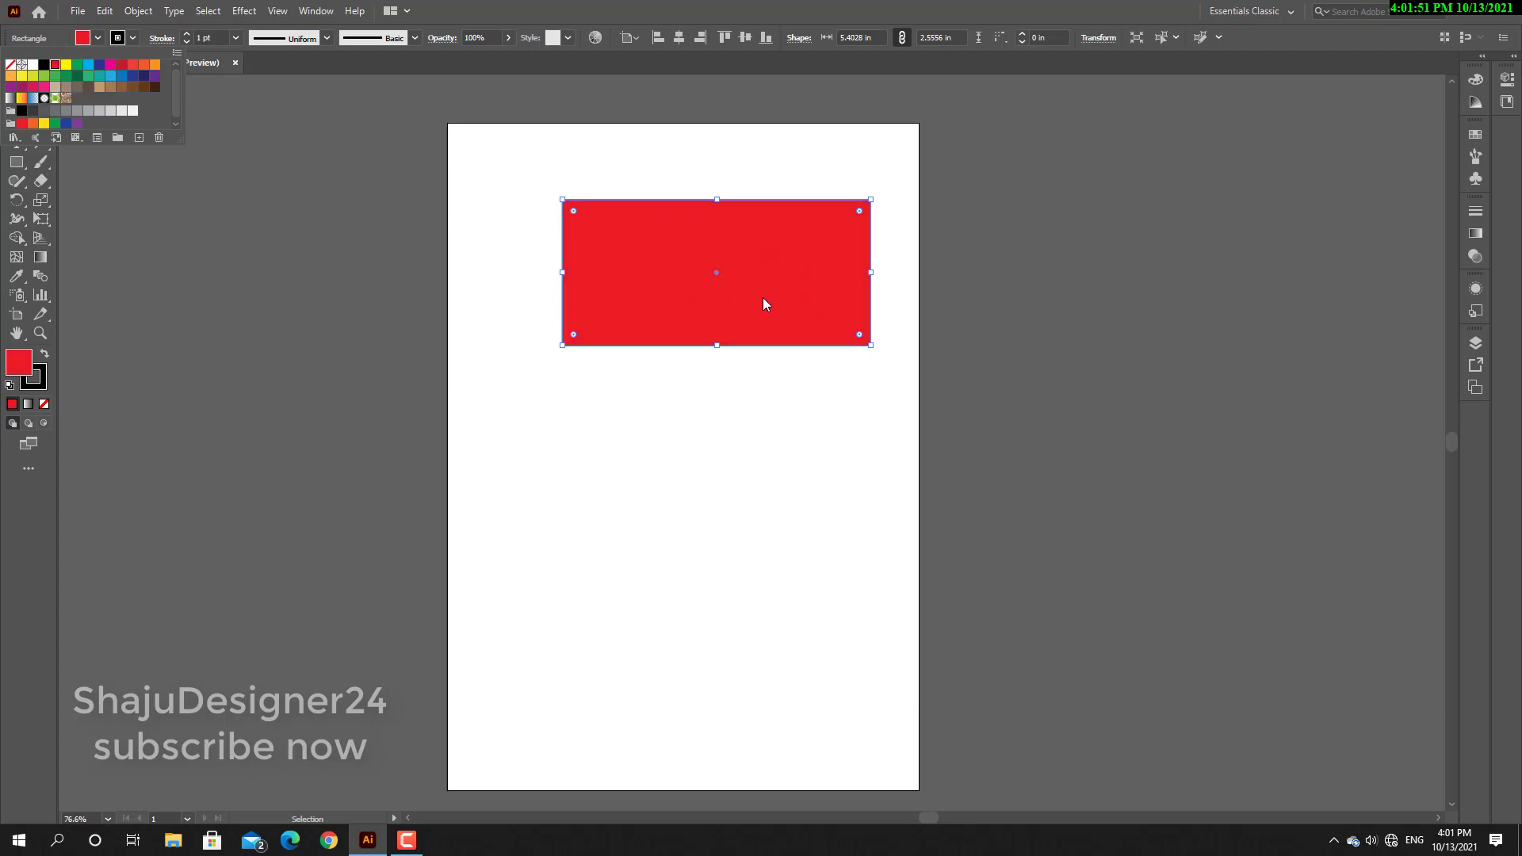
click(12, 66)
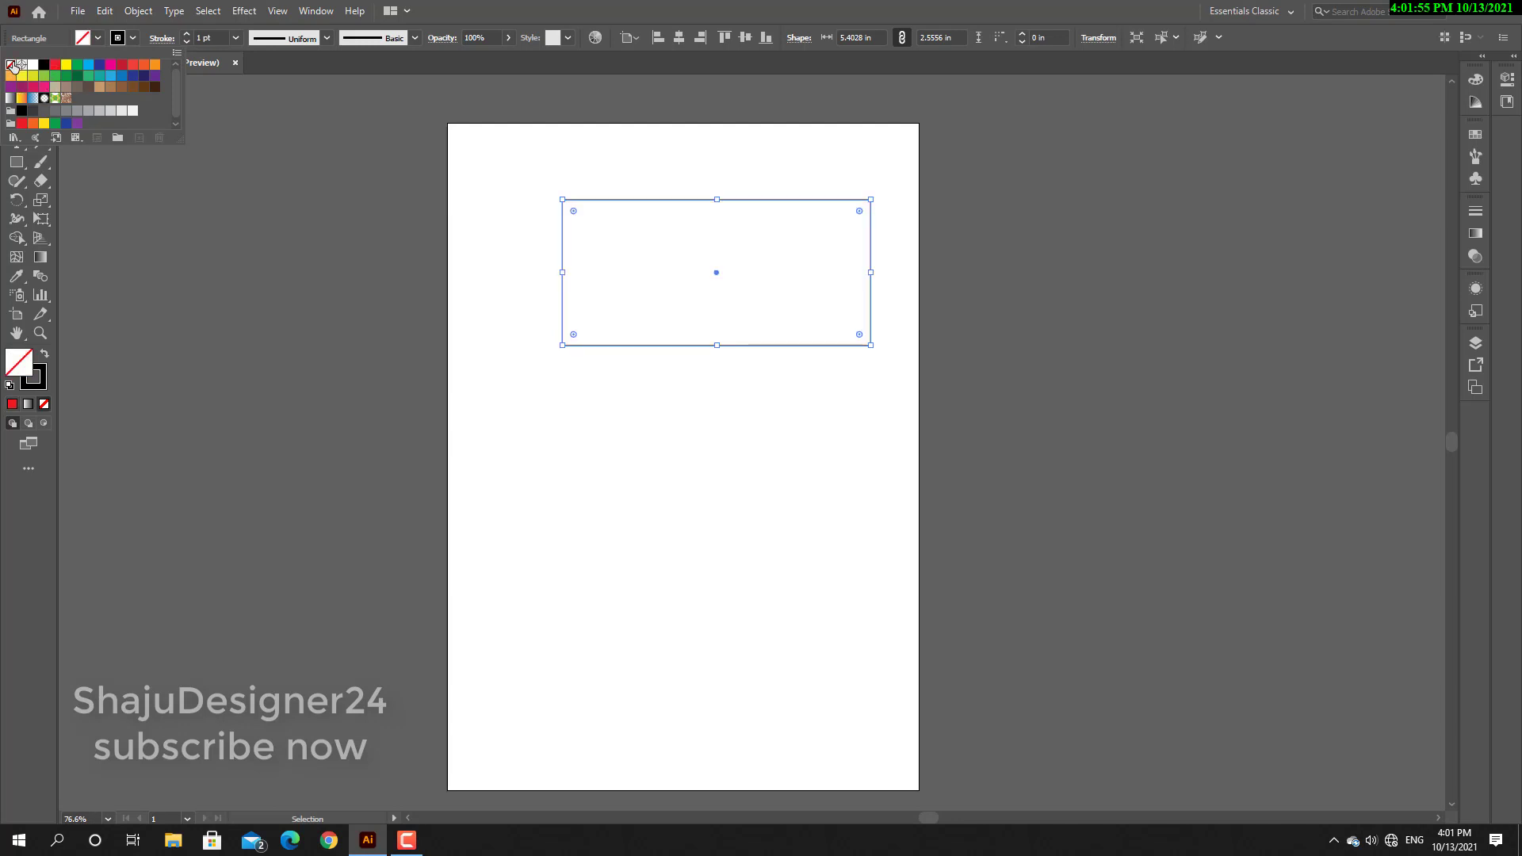
click(54, 66)
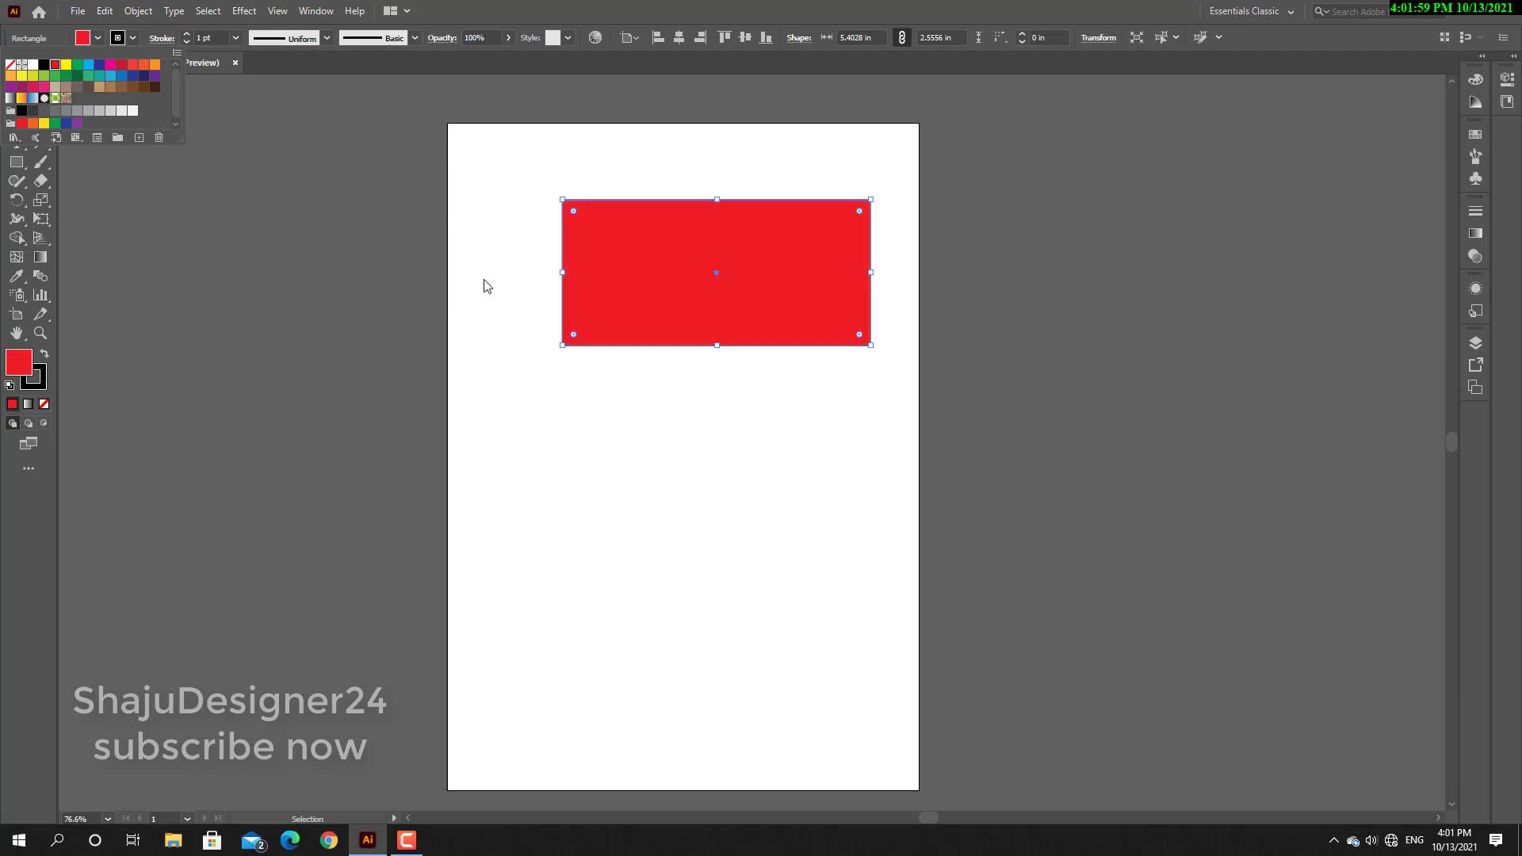
click(529, 313)
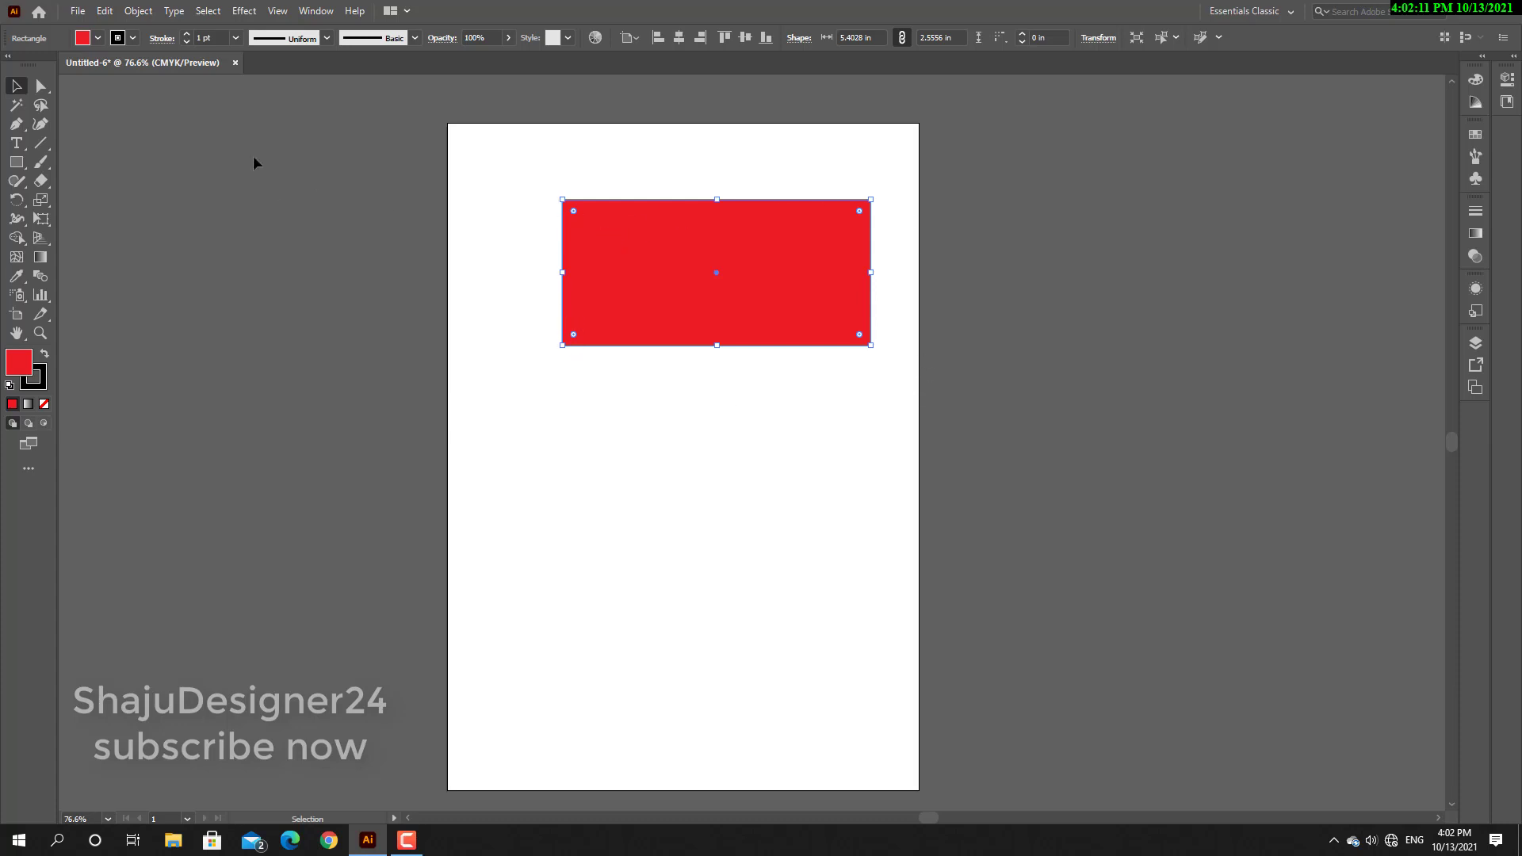
Increase the rectangle's black stroke weight to 16 pt, deselect it to preview the border, and reselect it.
click(187, 35)
click(187, 35)
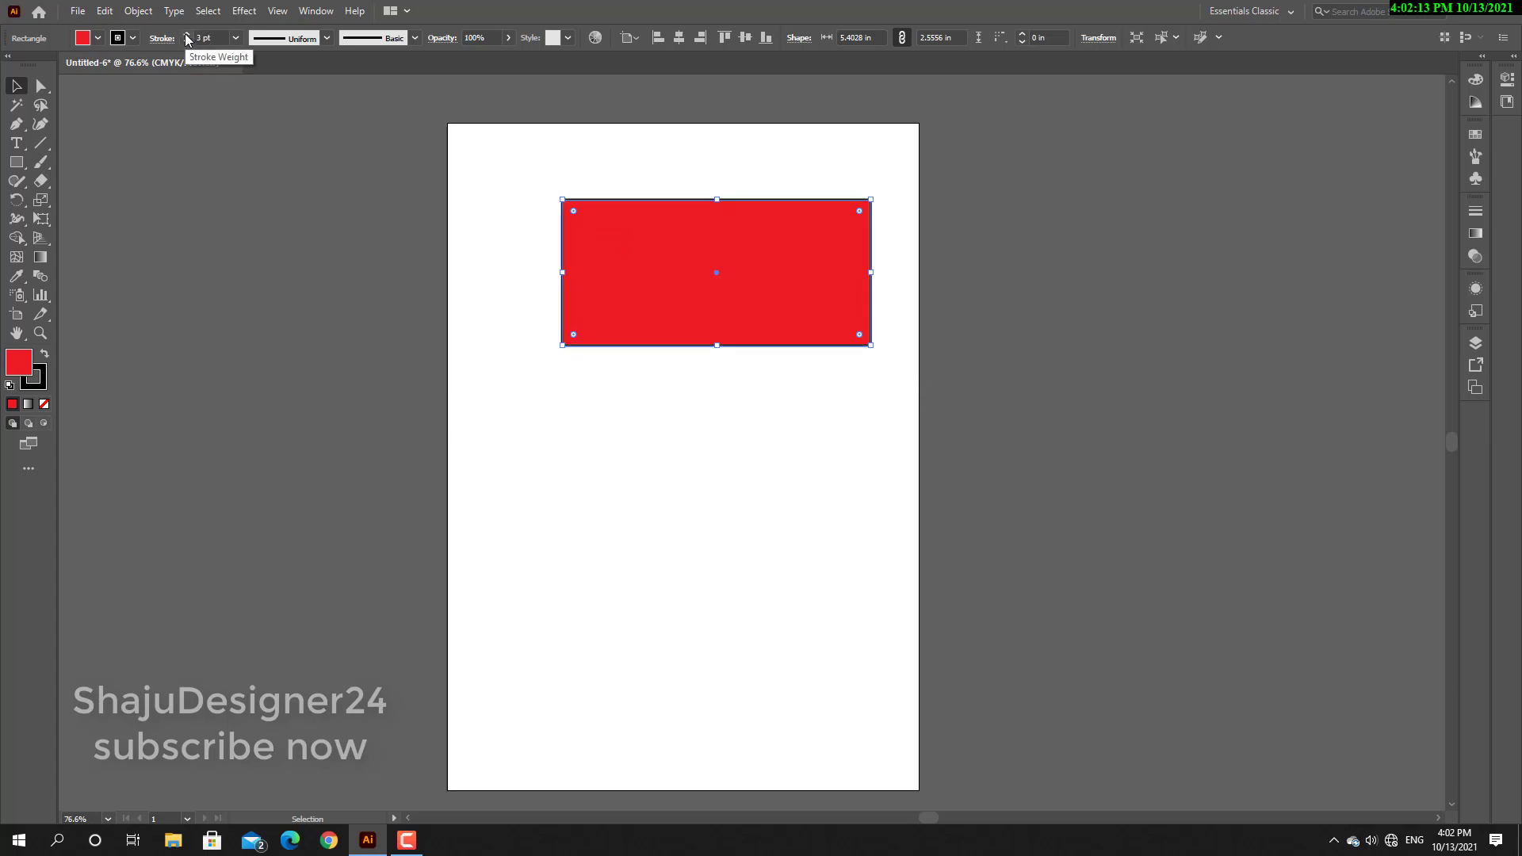
click(188, 35)
click(187, 35)
click(187, 35)
click(187, 35)
click(187, 35)
click(187, 35)
click(187, 35)
click(187, 35)
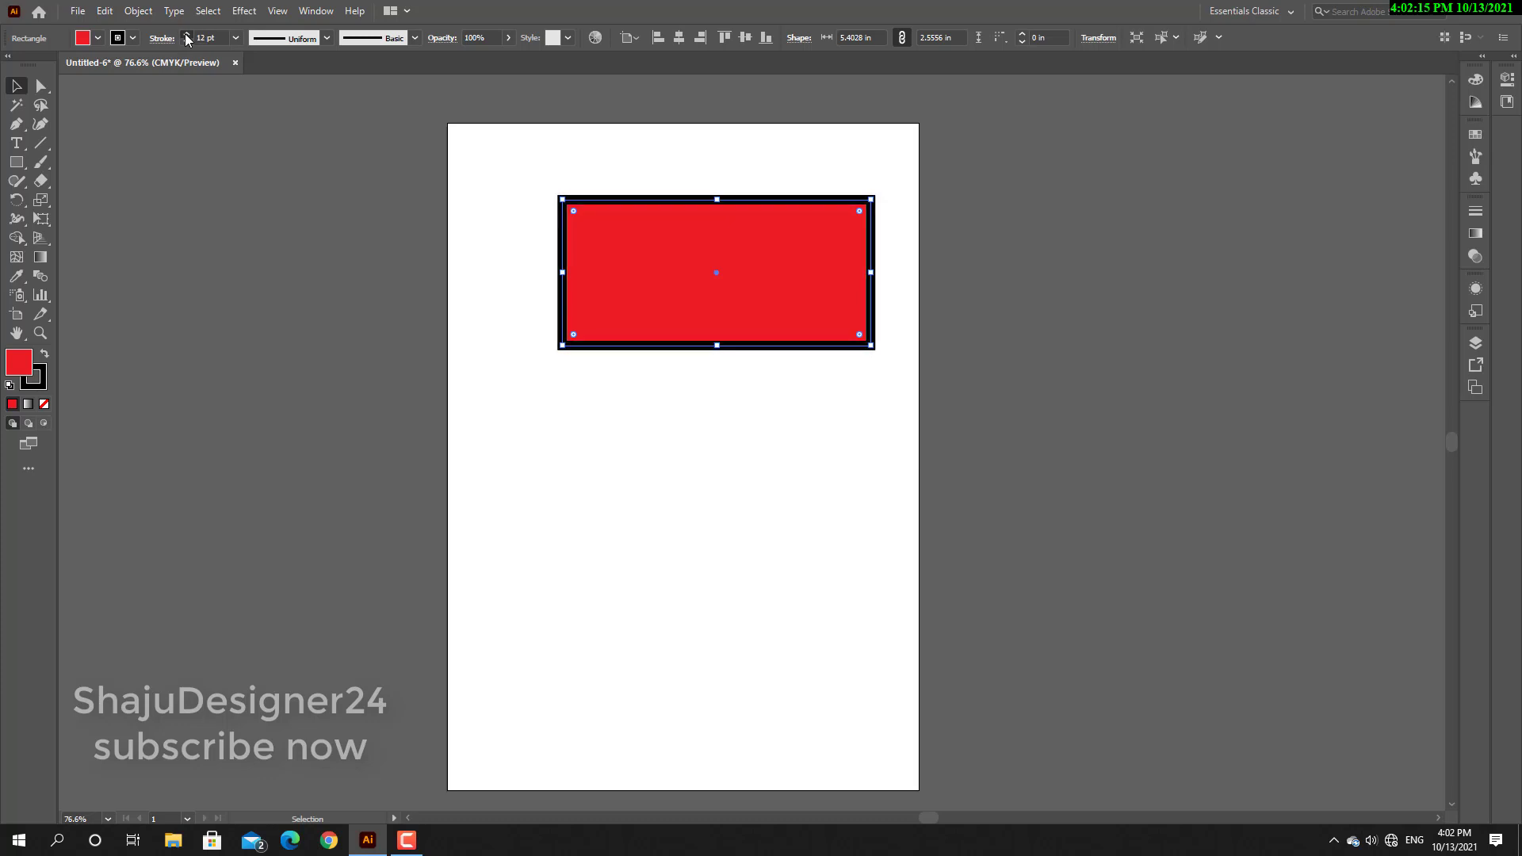
click(187, 35)
click(187, 35)
click(187, 34)
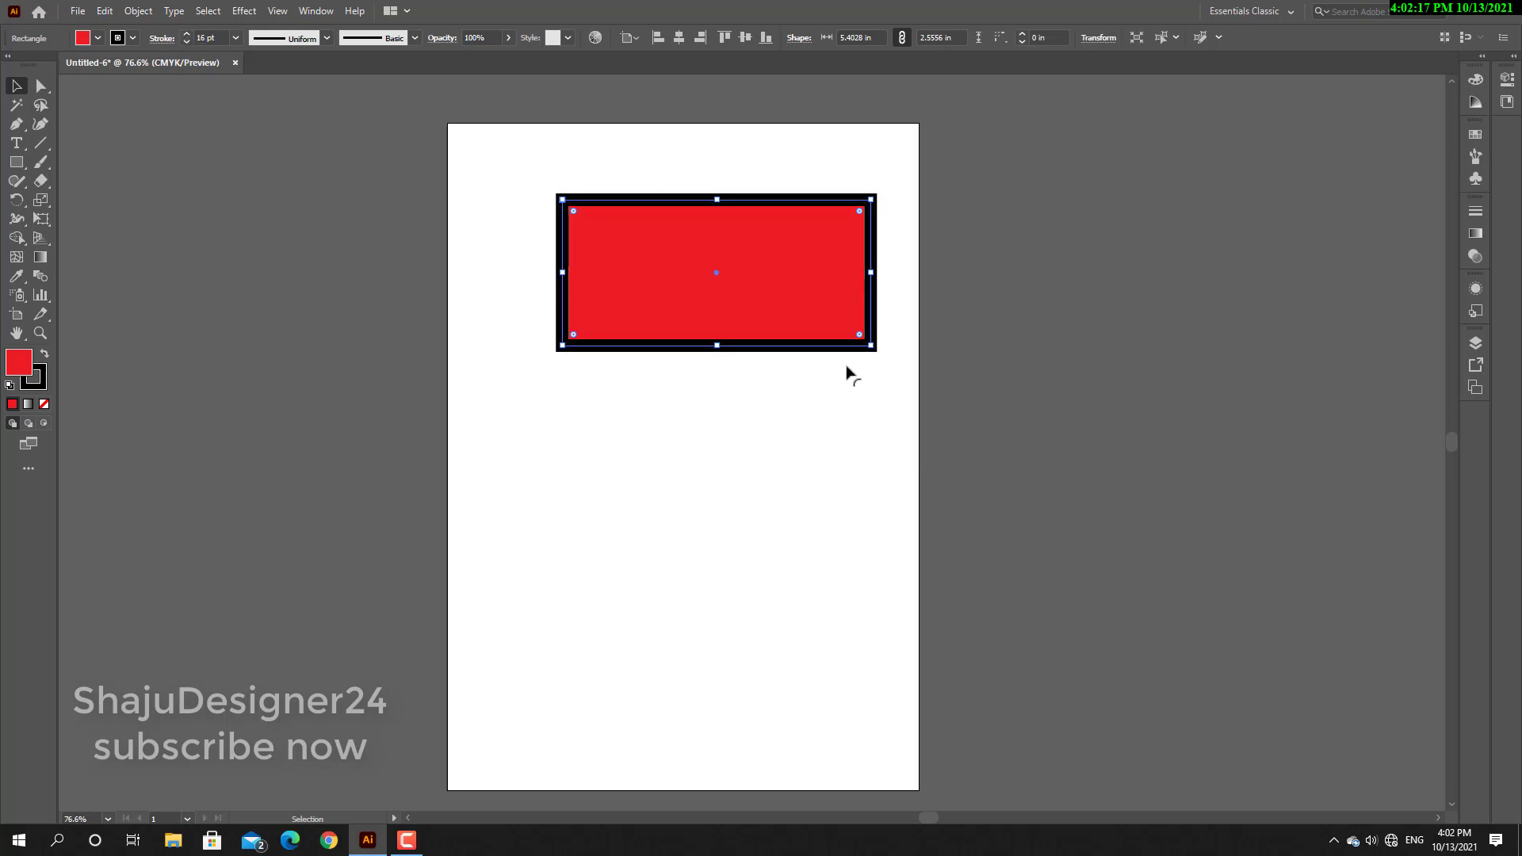
click(798, 398)
click(578, 248)
Try None, yellow and light red as the rectangle's stroke colour, and settle on dark blue.
click(134, 40)
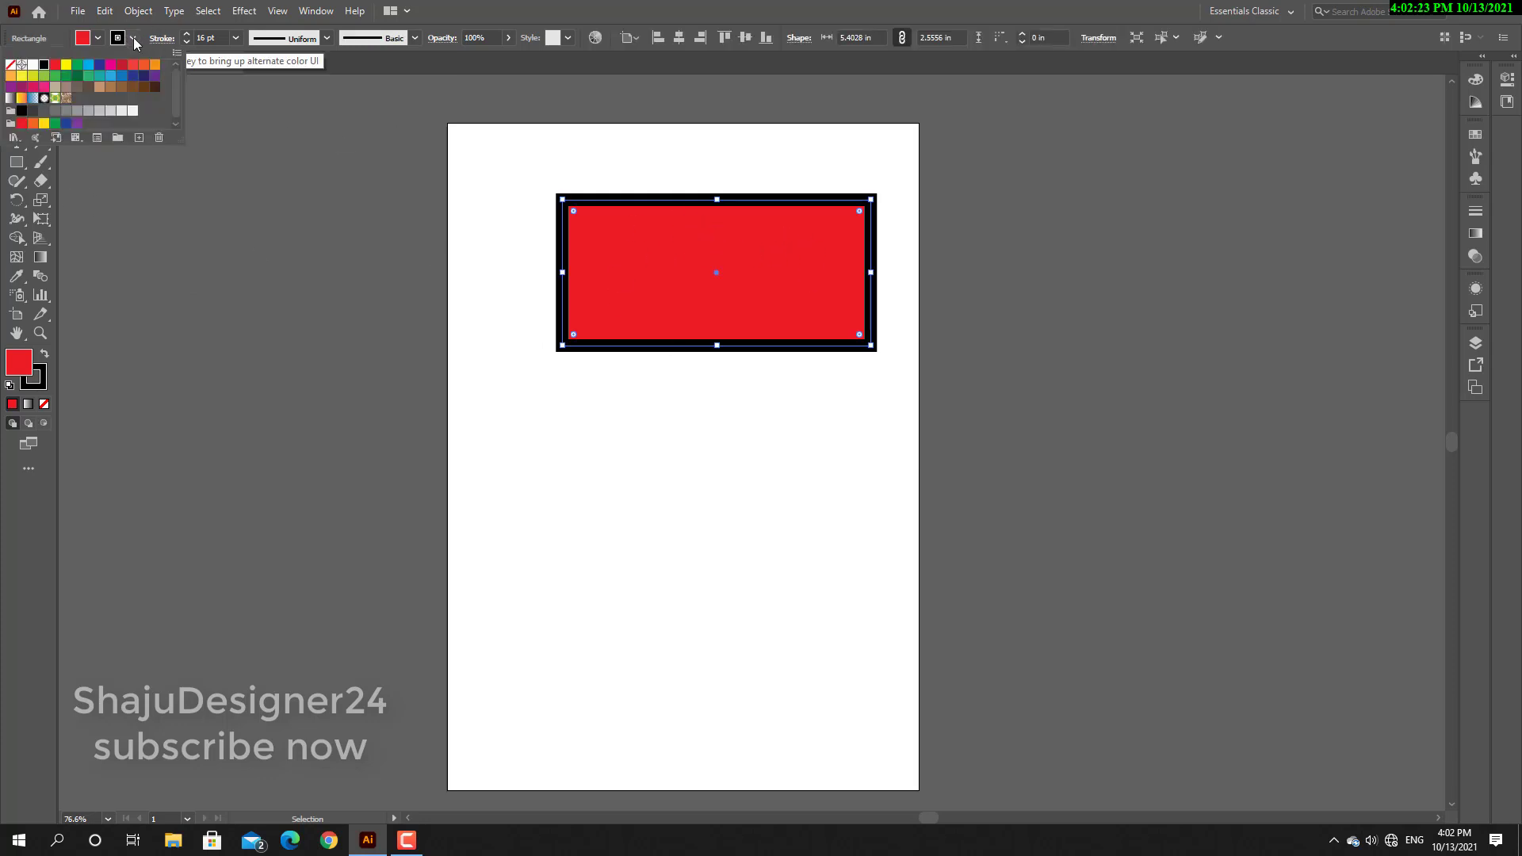
click(10, 65)
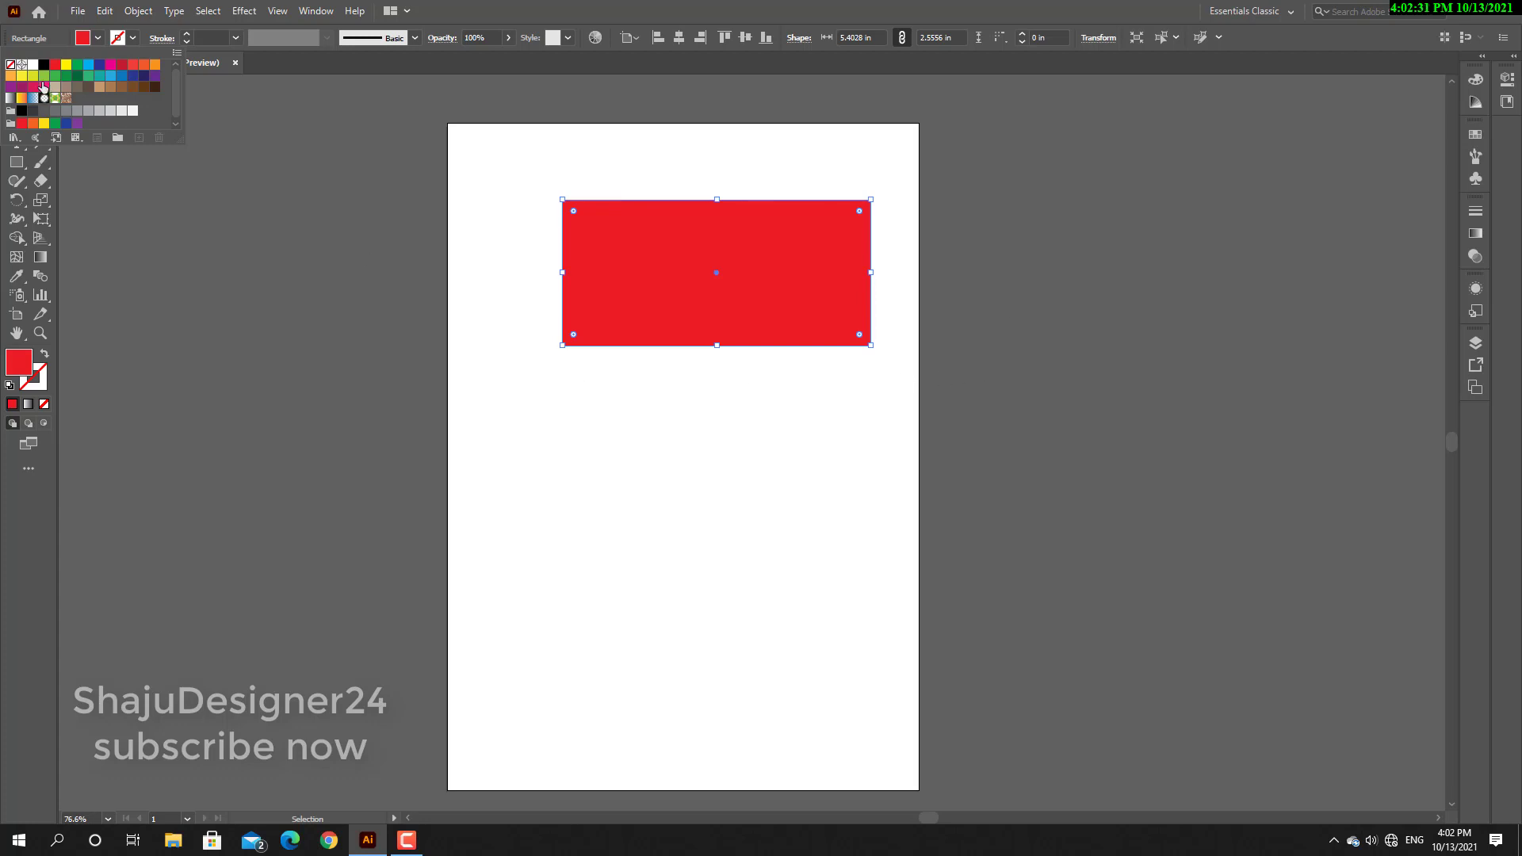
click(67, 67)
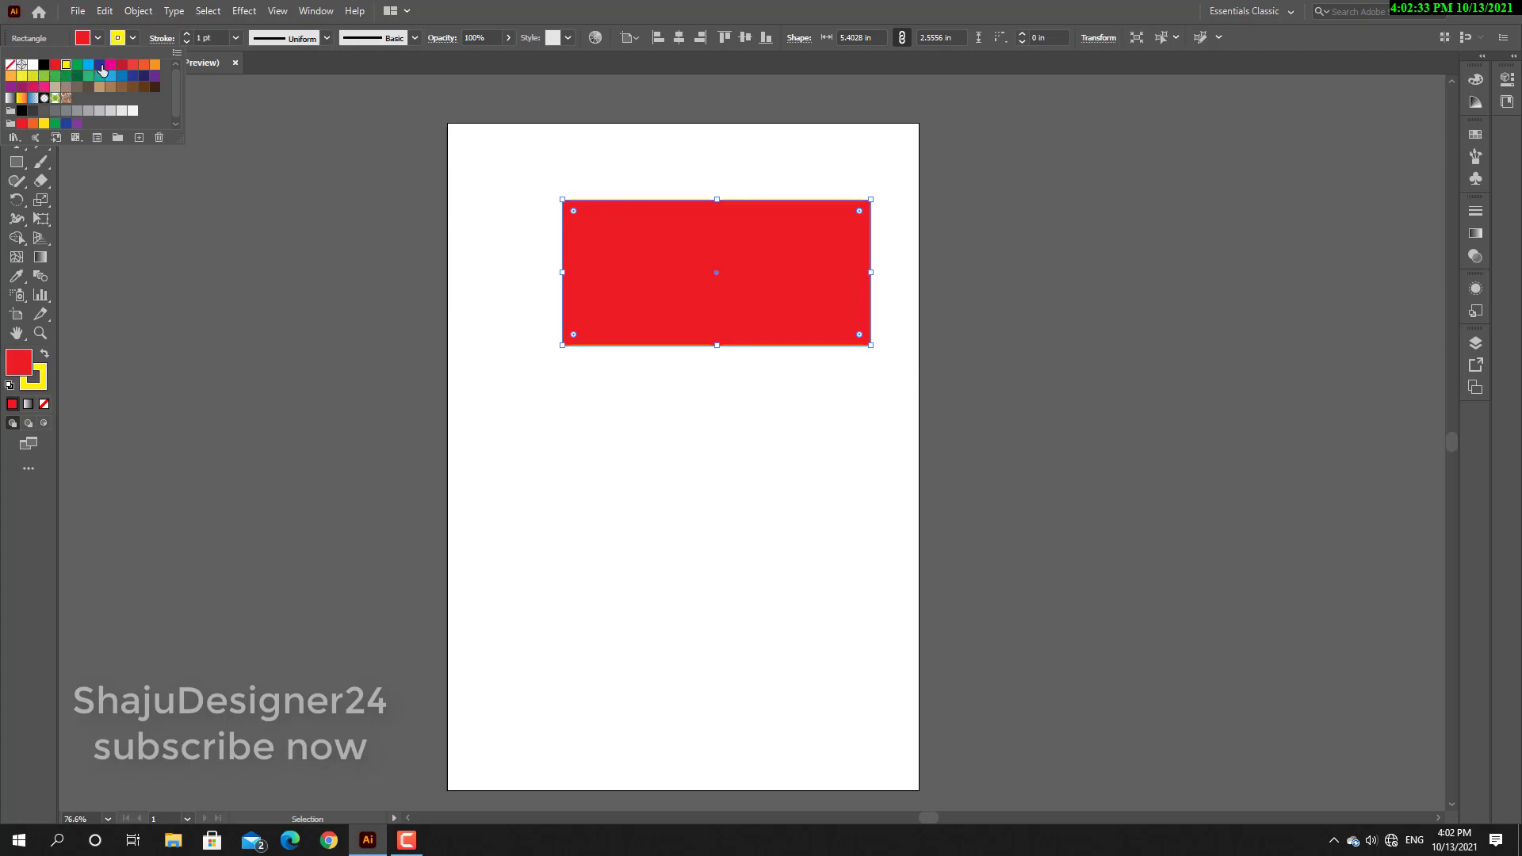
click(101, 66)
click(132, 64)
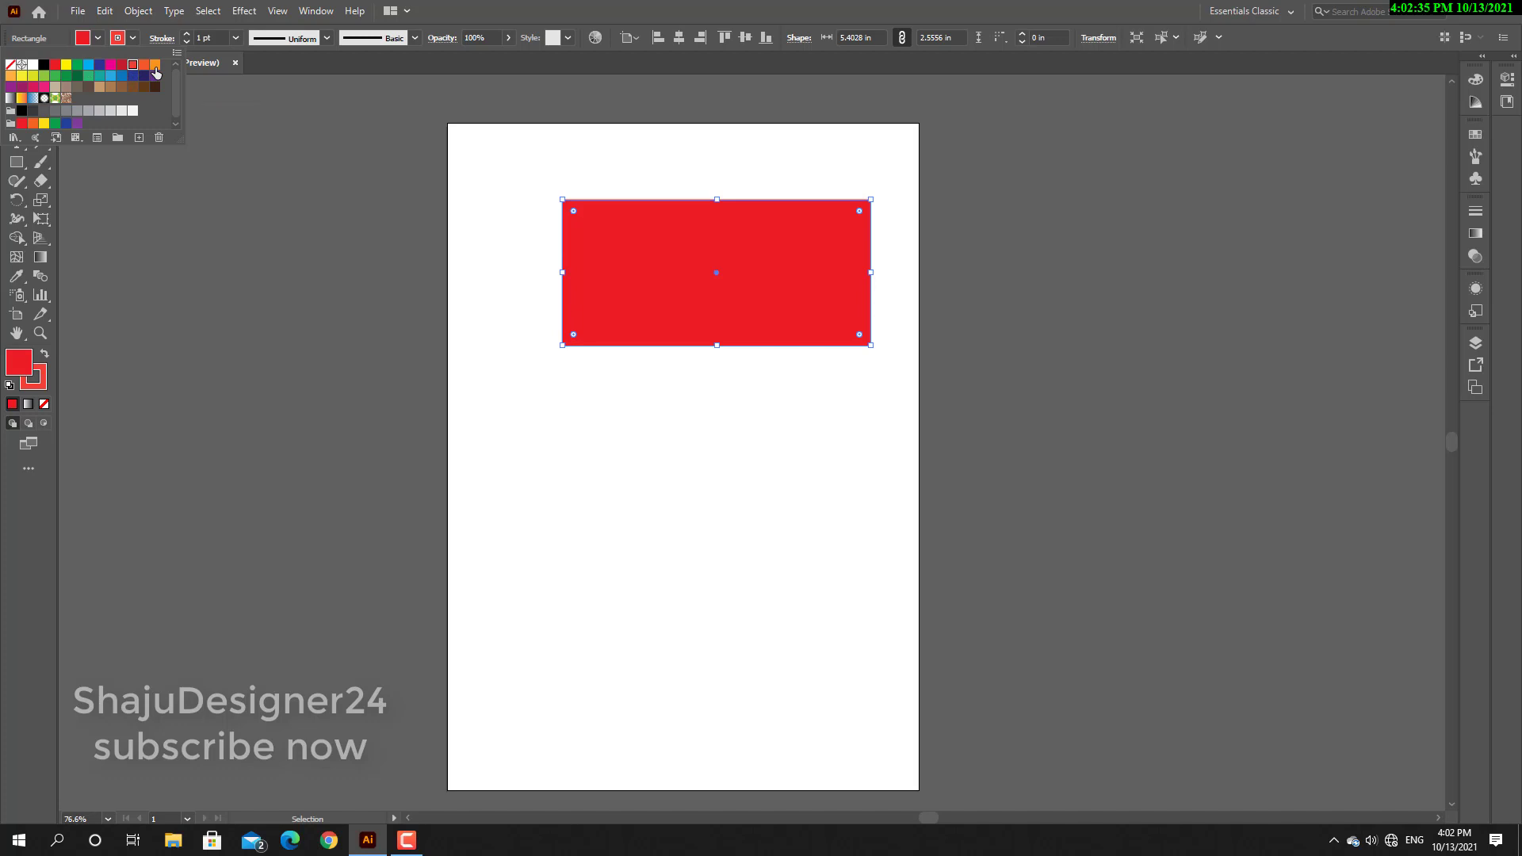
click(100, 67)
Raise the weight of the rectangle's blue stroke to 12 pt and lower it to 9 pt.
click(187, 34)
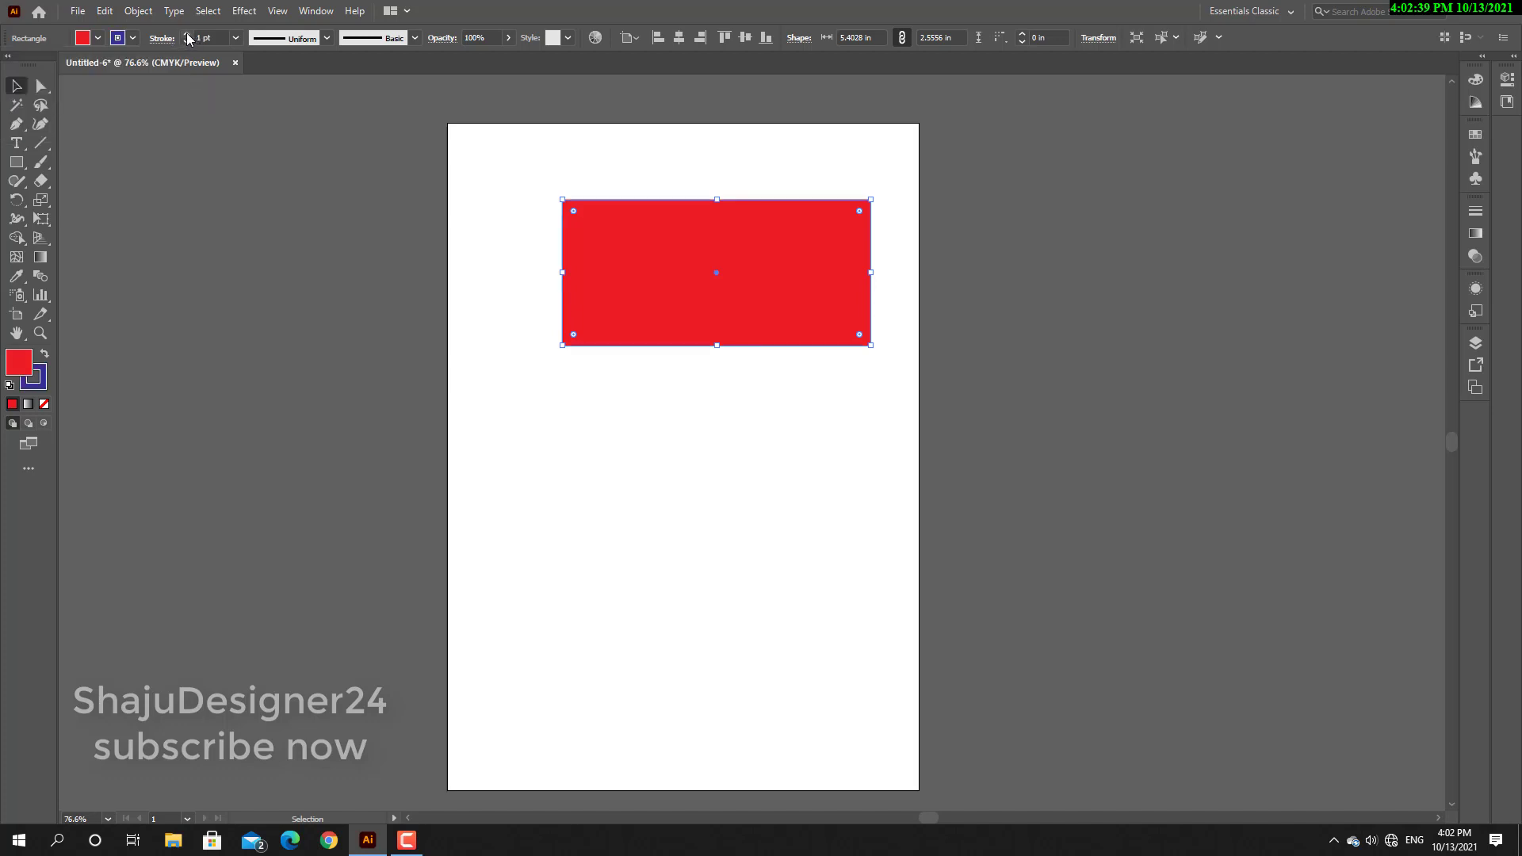
click(187, 34)
click(187, 35)
click(187, 34)
click(188, 34)
click(188, 34)
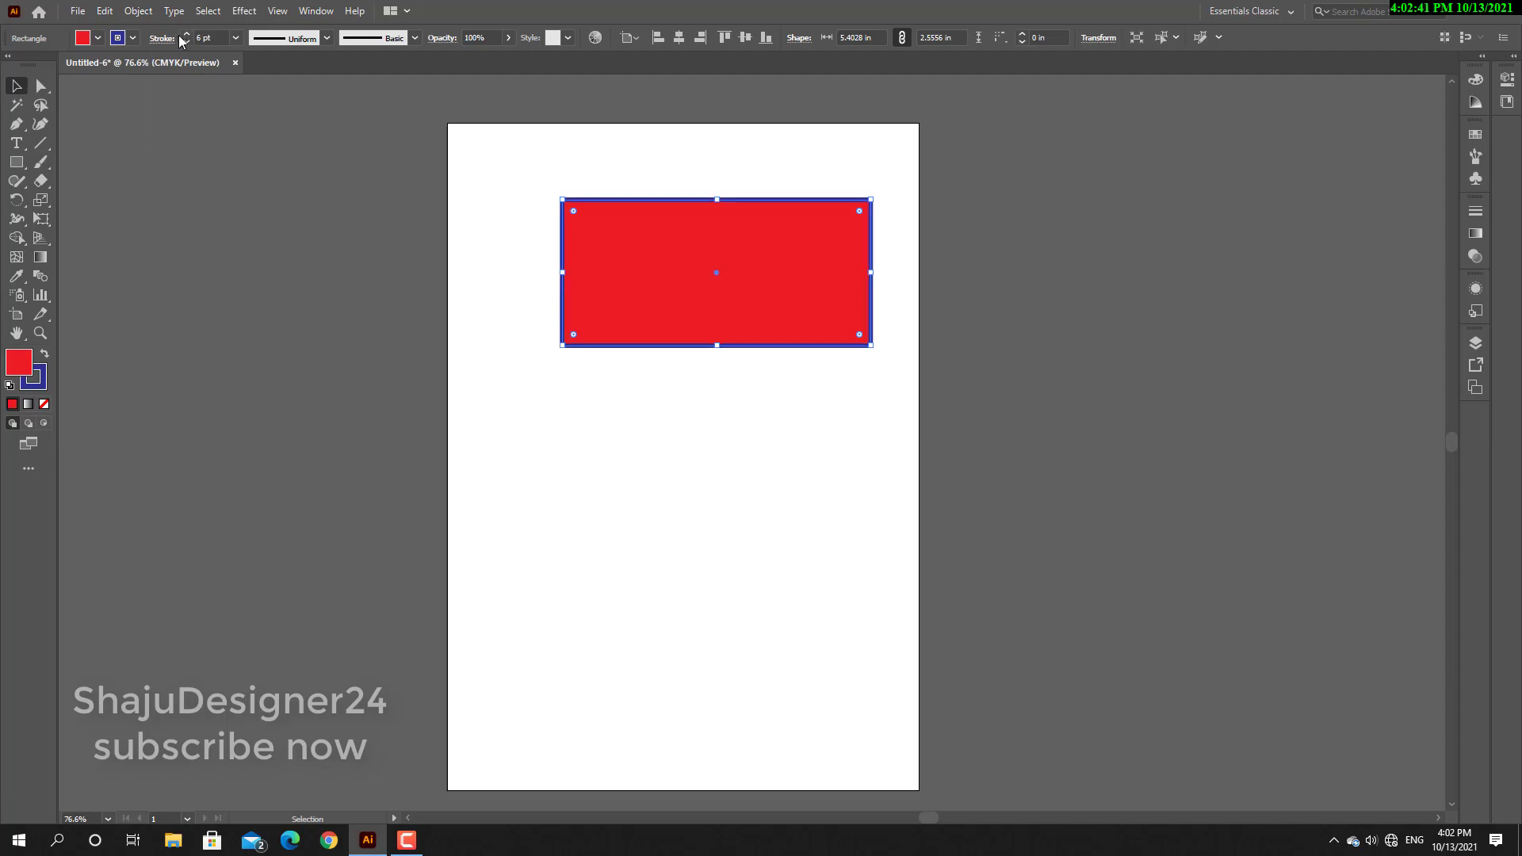
click(186, 34)
click(186, 34)
click(186, 34)
click(186, 35)
click(186, 34)
click(187, 42)
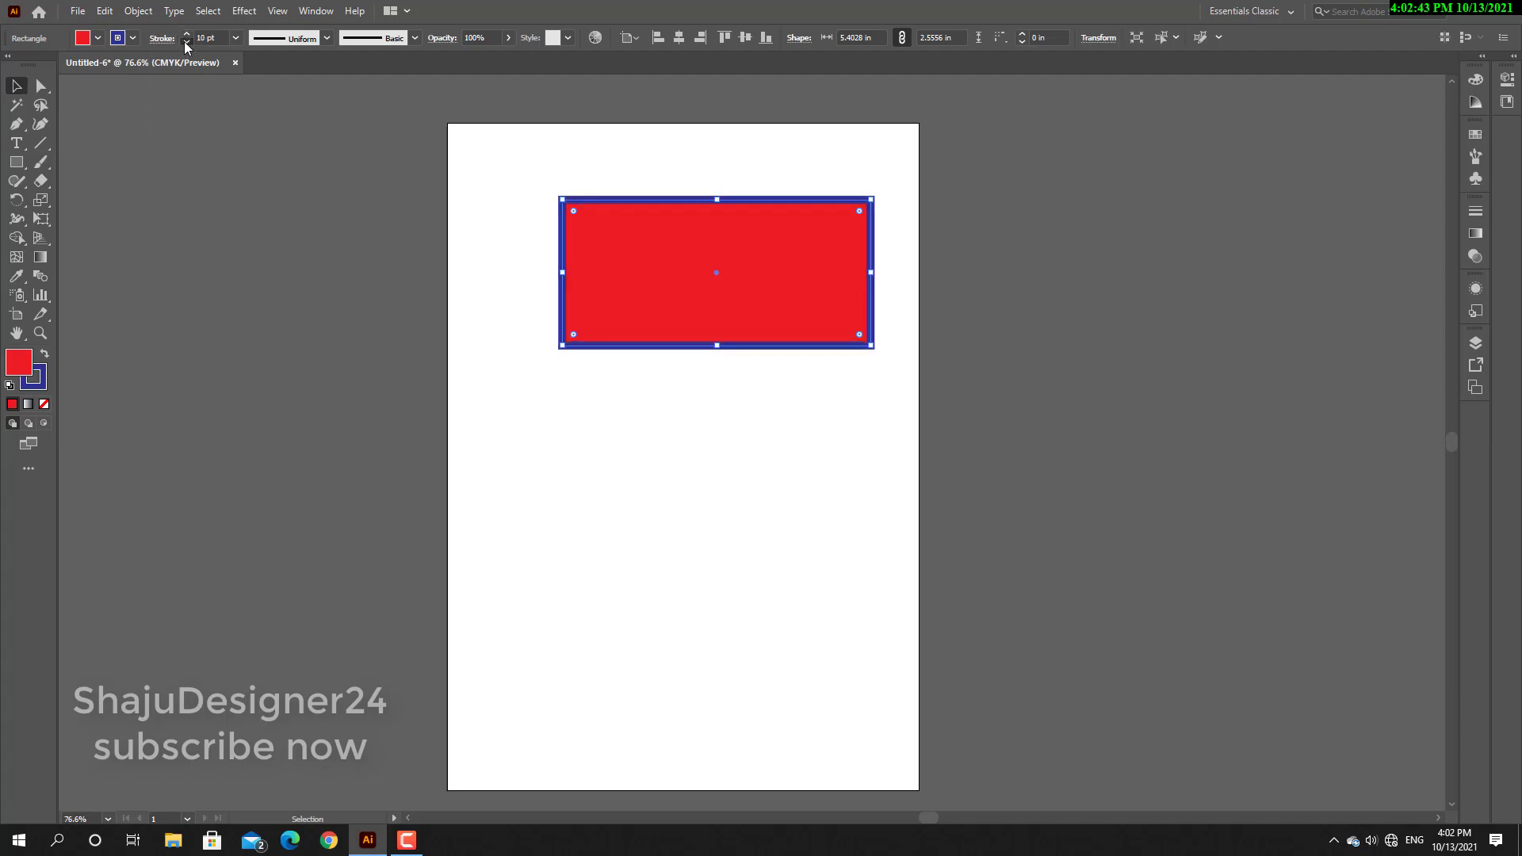
click(187, 34)
click(187, 34)
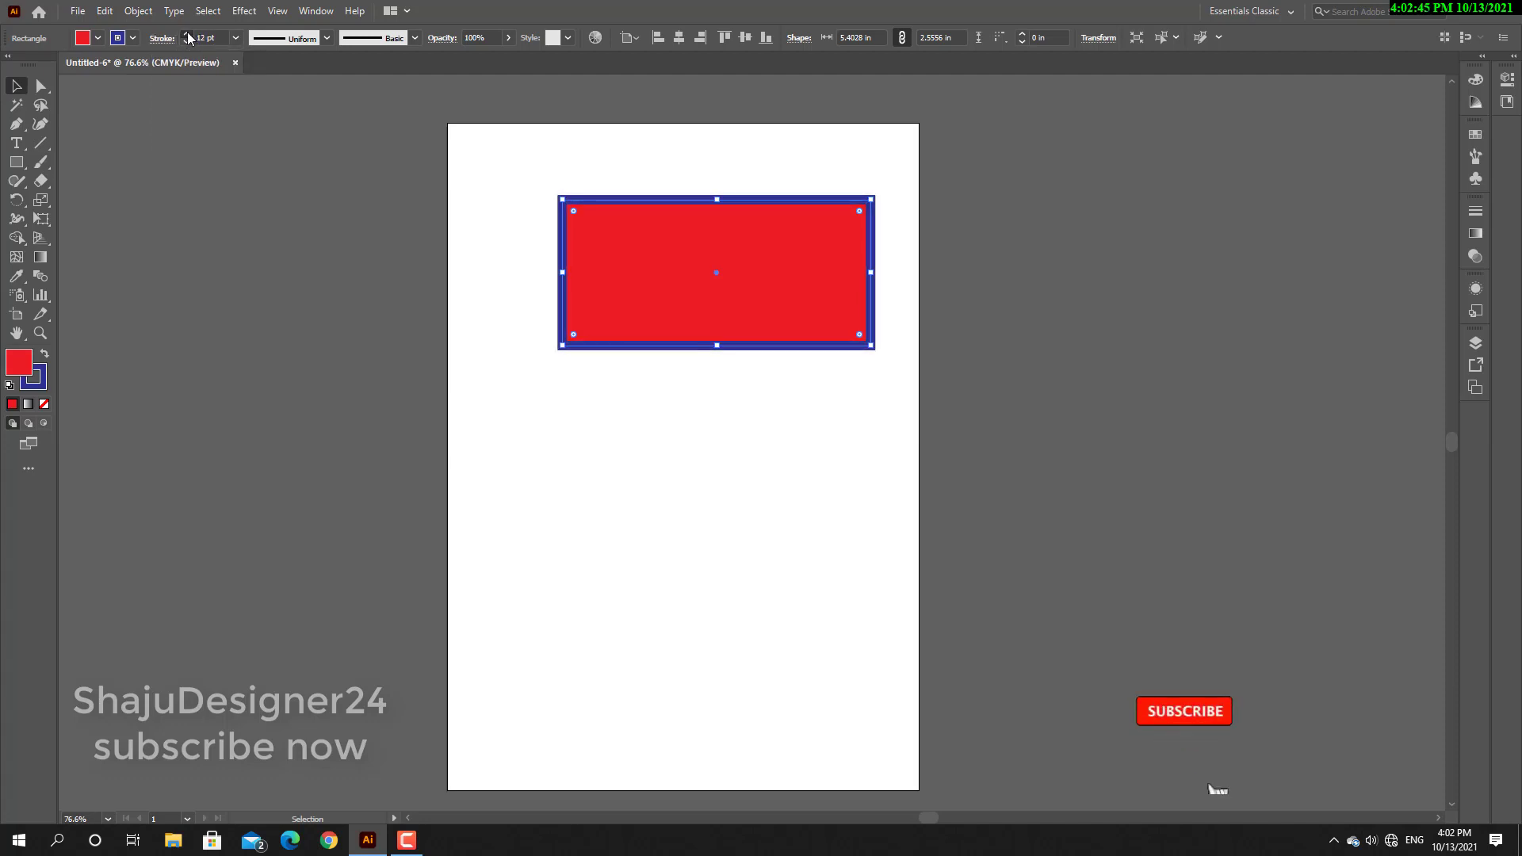
click(187, 42)
click(187, 42)
click(187, 42)
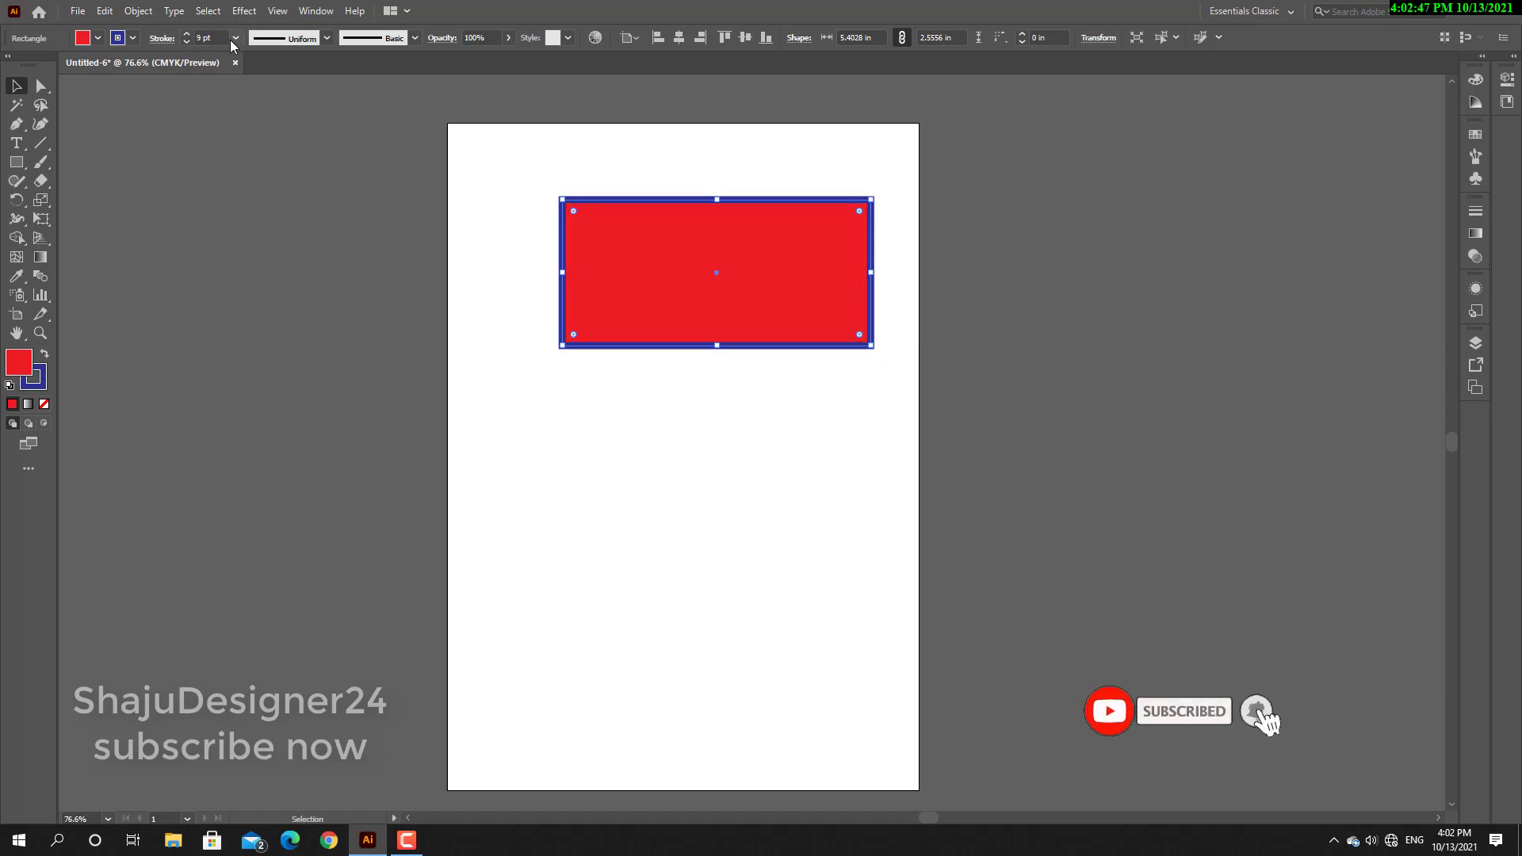
Apply the 16 pt preset weight to the rectangle's blue stroke and deselect the shape.
click(236, 38)
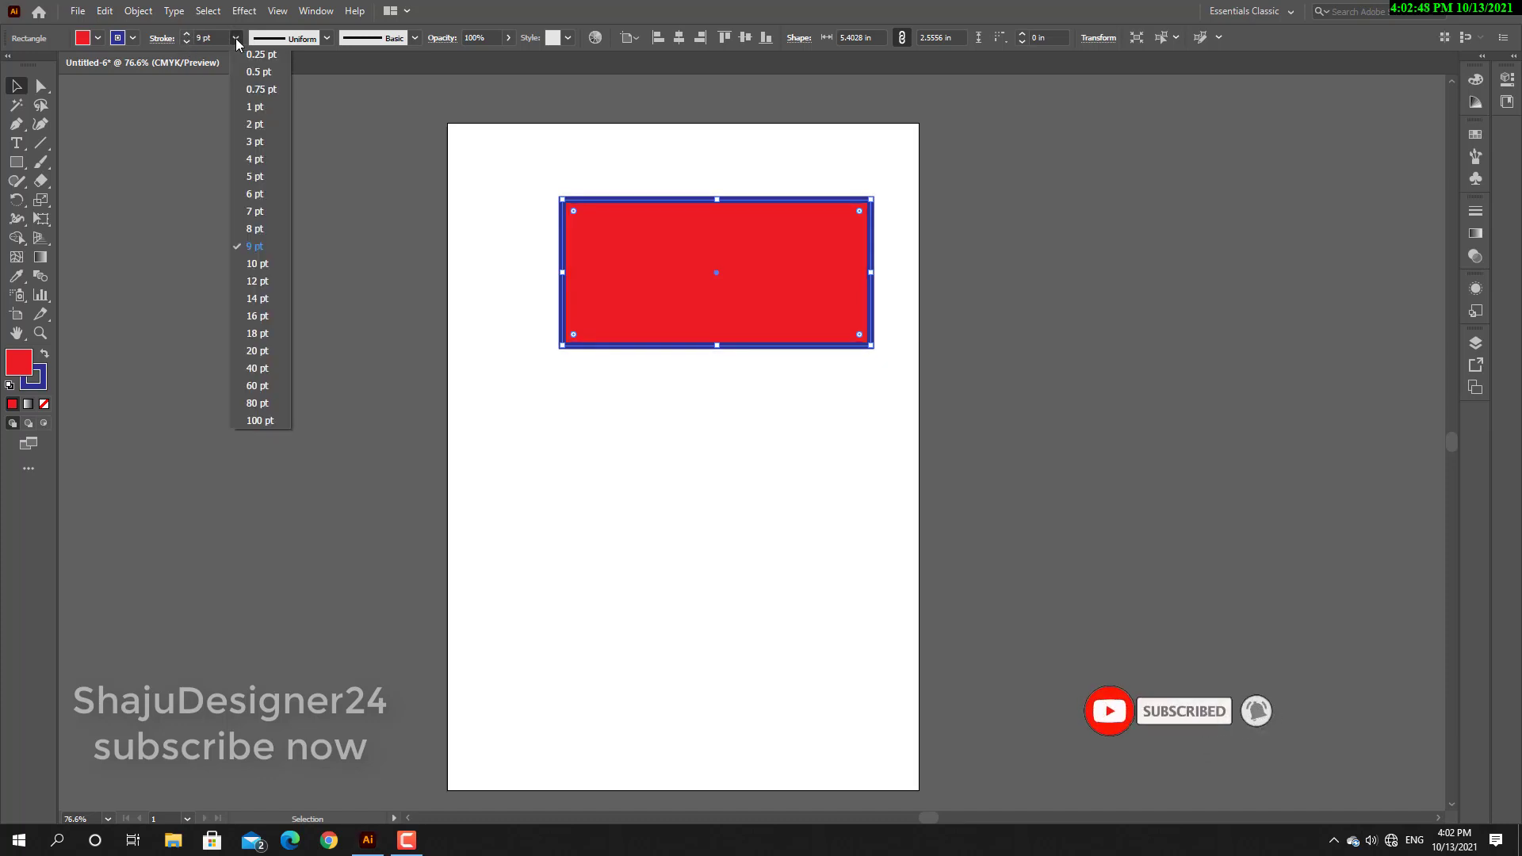
click(261, 316)
click(622, 373)
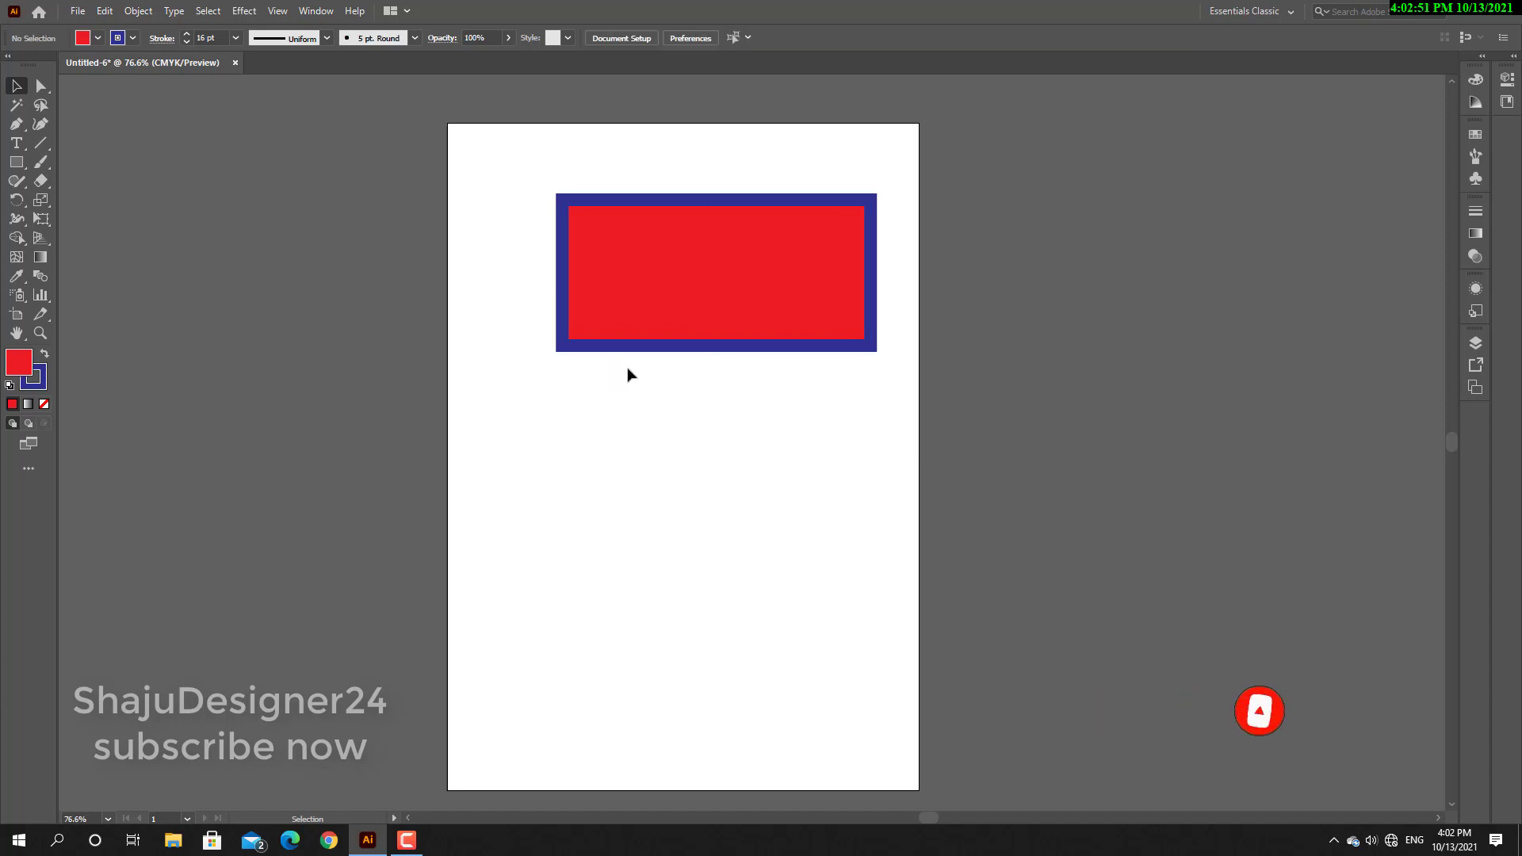
Apply Width Profile 1 to the rectangle's blue stroke.
click(641, 305)
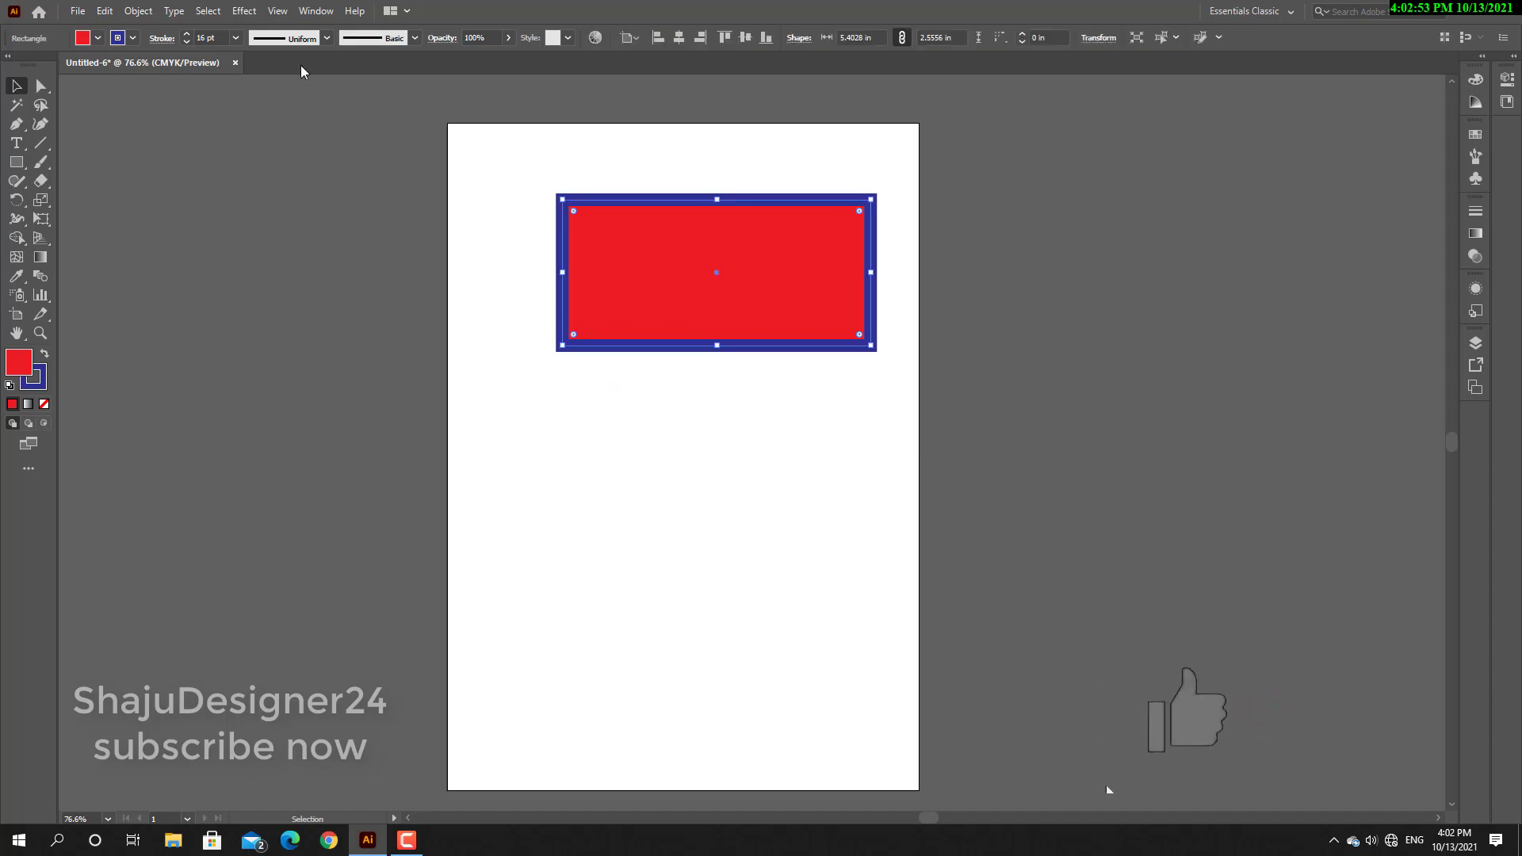
click(325, 39)
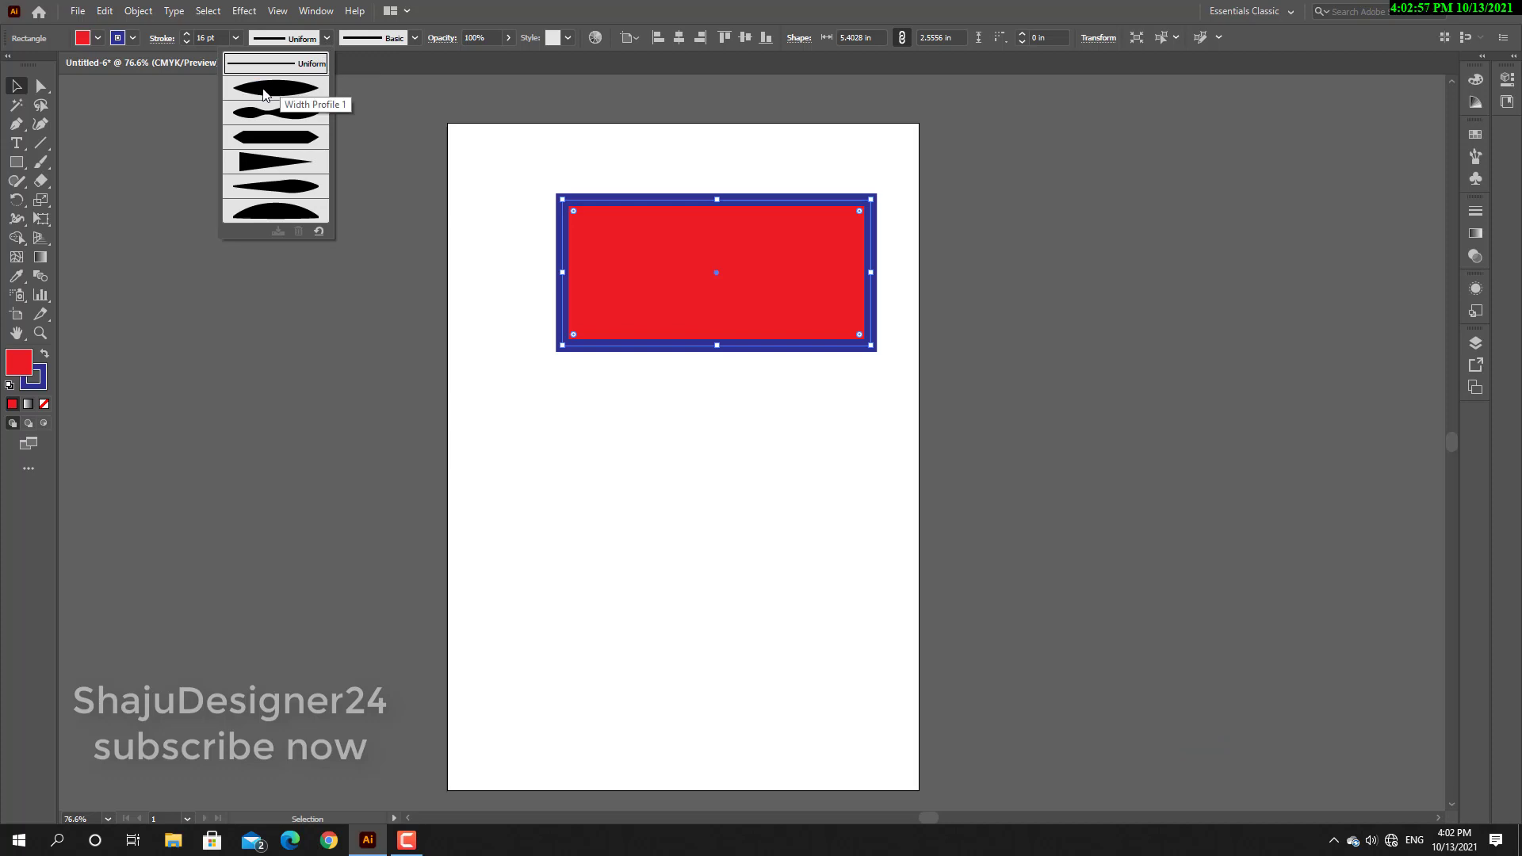
click(264, 94)
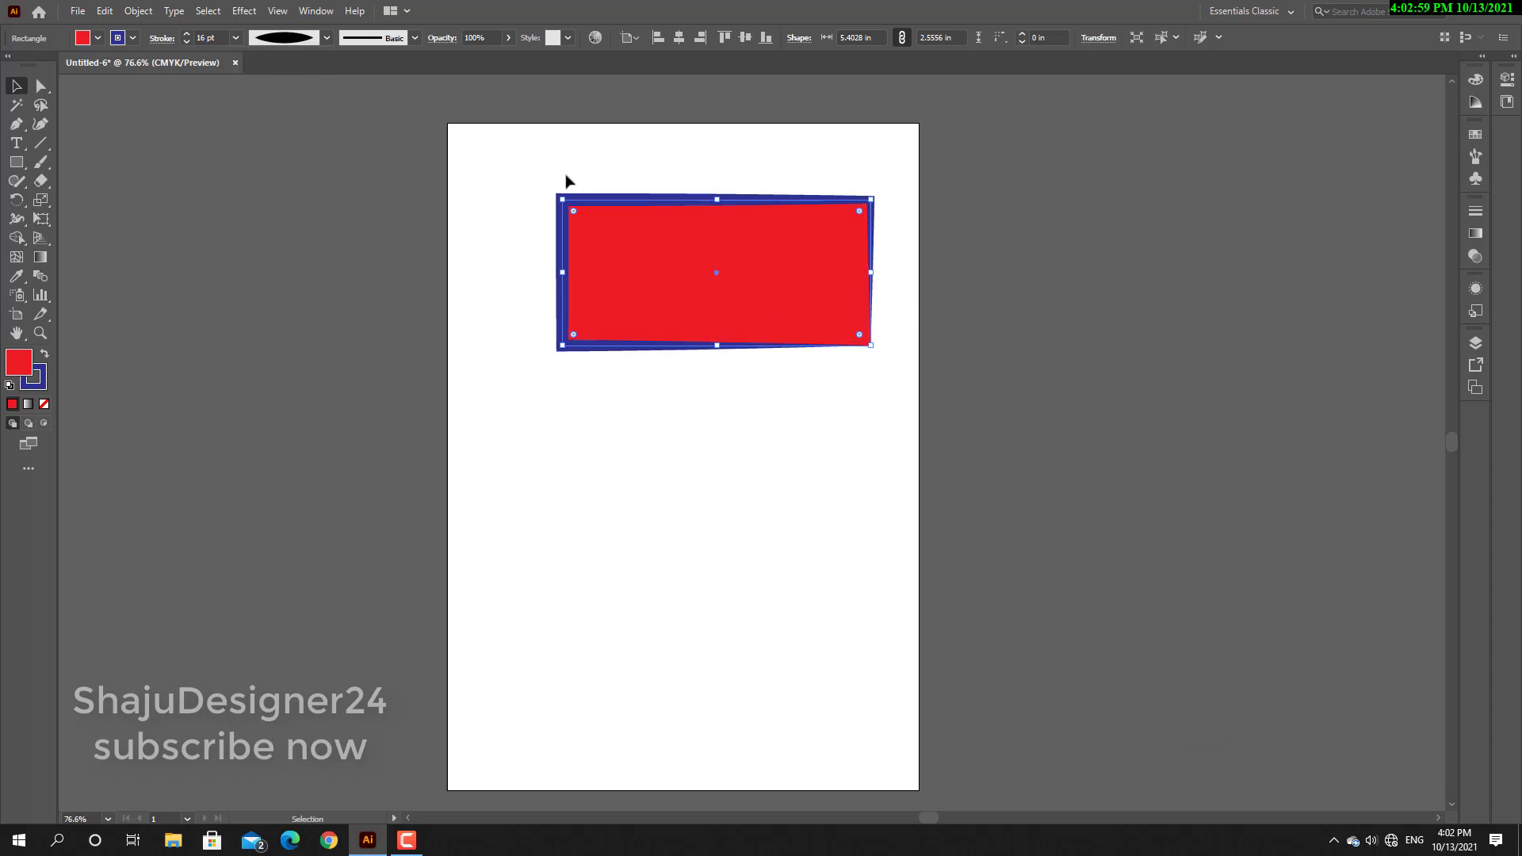
Try Width Profiles 4, 3, 6 and 1 on the rectangle's blue stroke, and settle on Uniform.
click(326, 37)
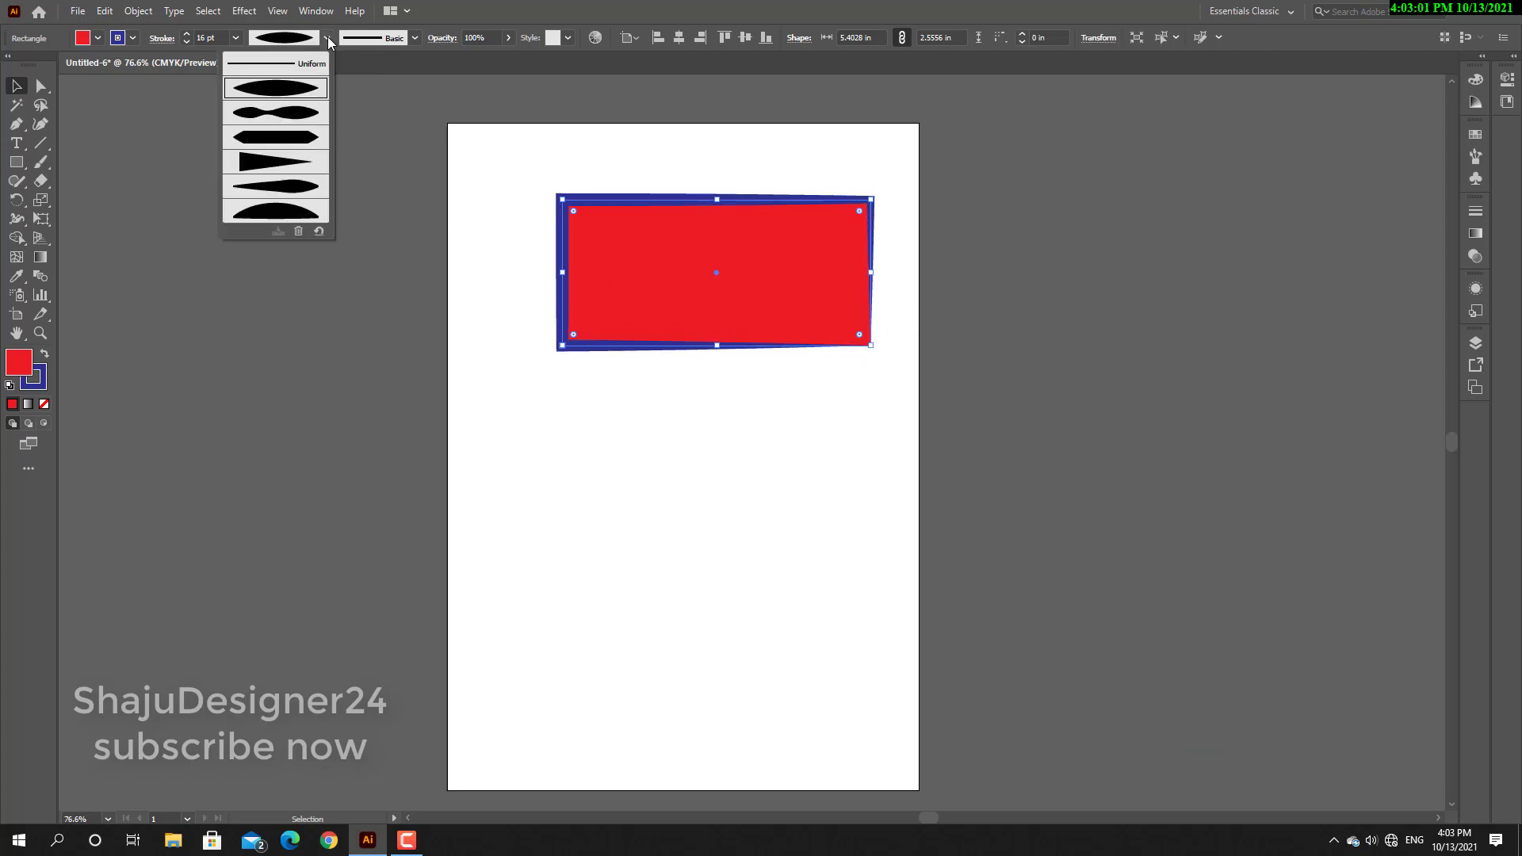
click(258, 168)
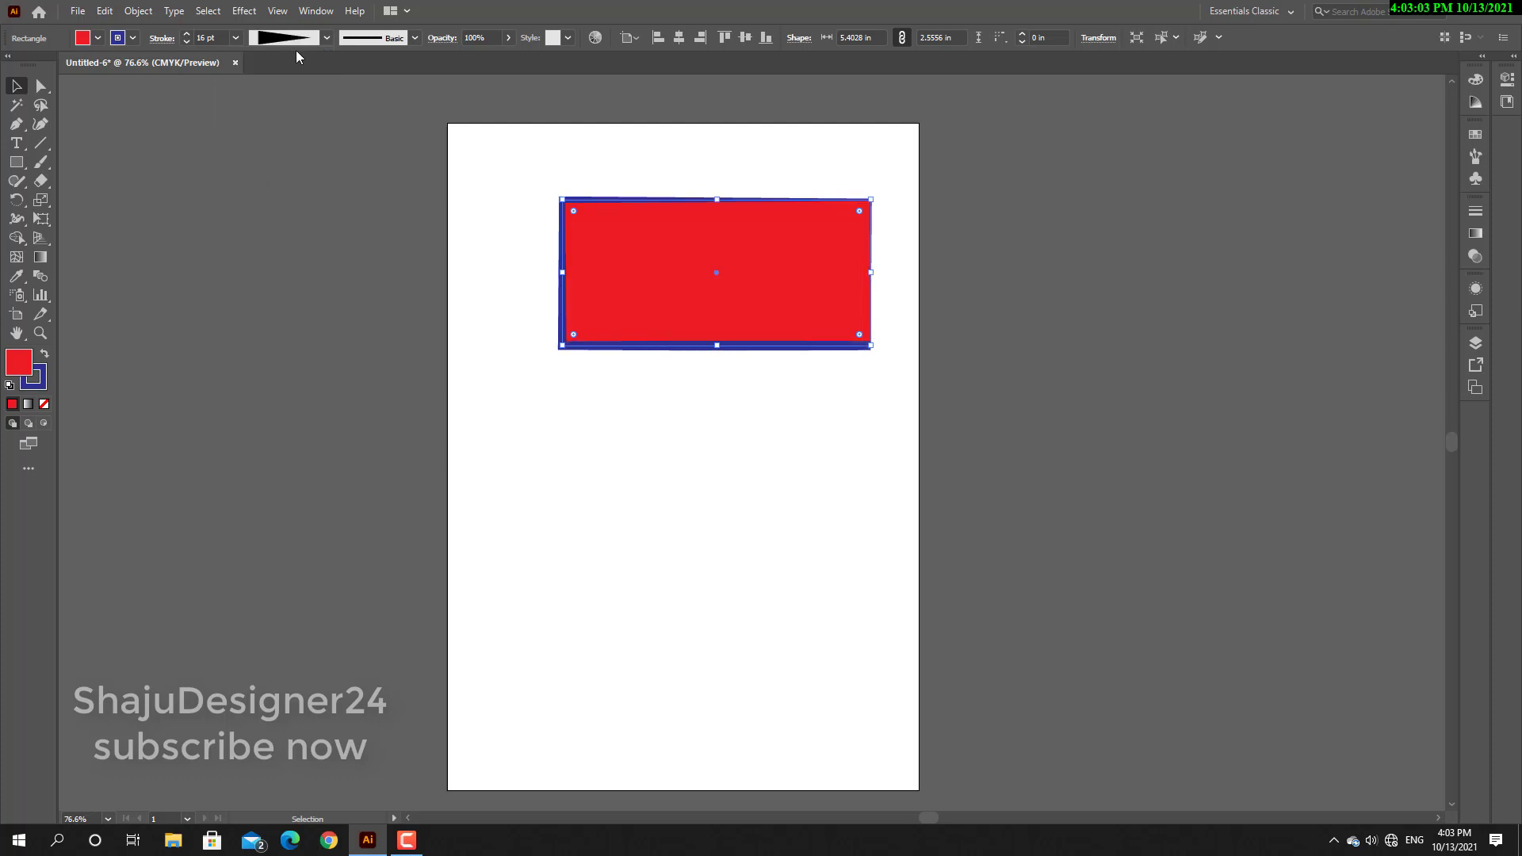
click(327, 37)
click(267, 139)
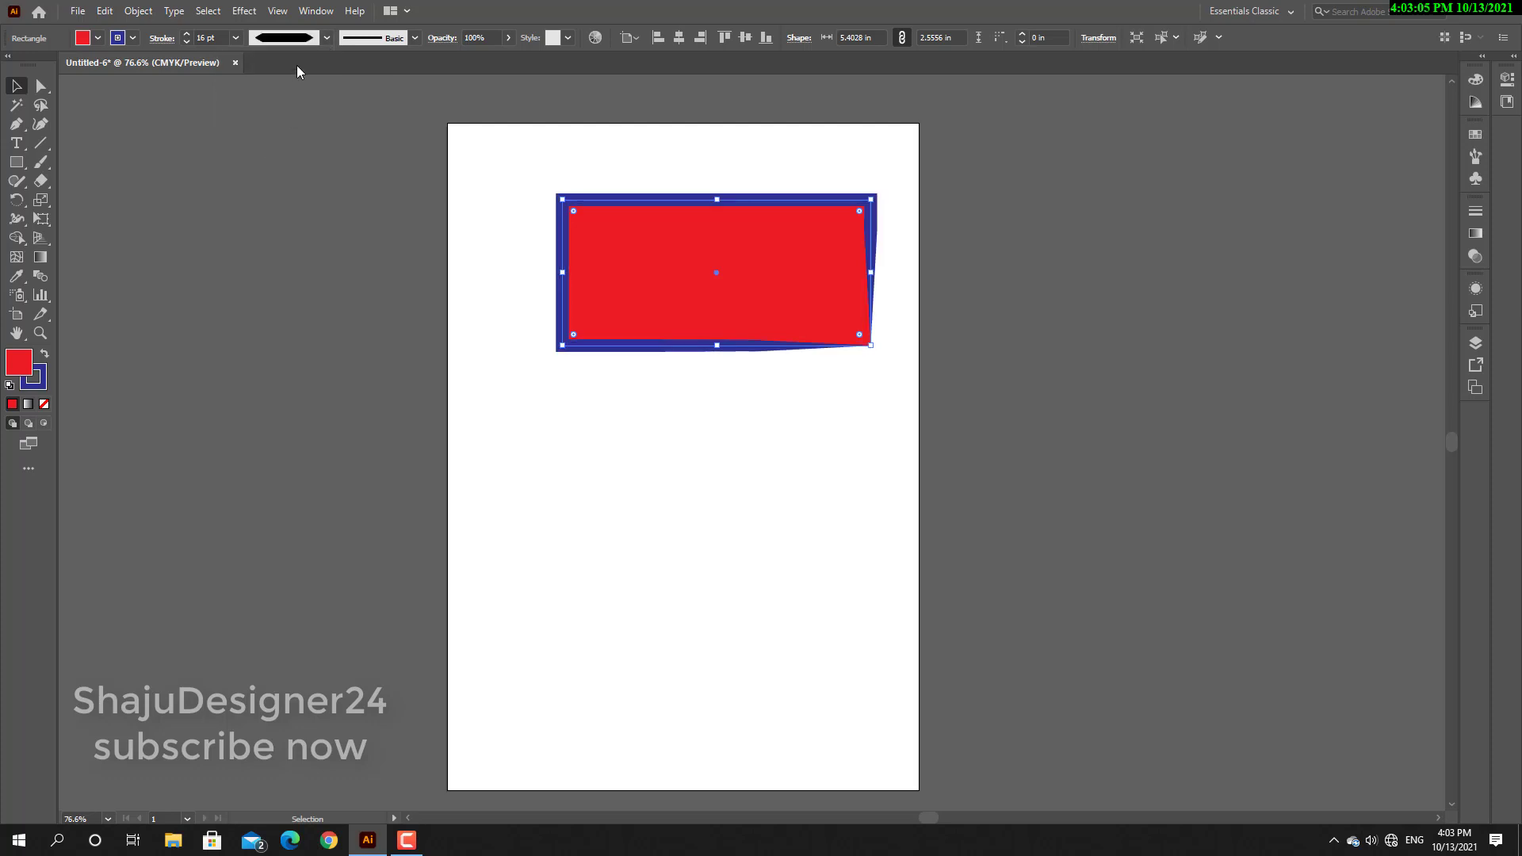
click(327, 37)
click(274, 205)
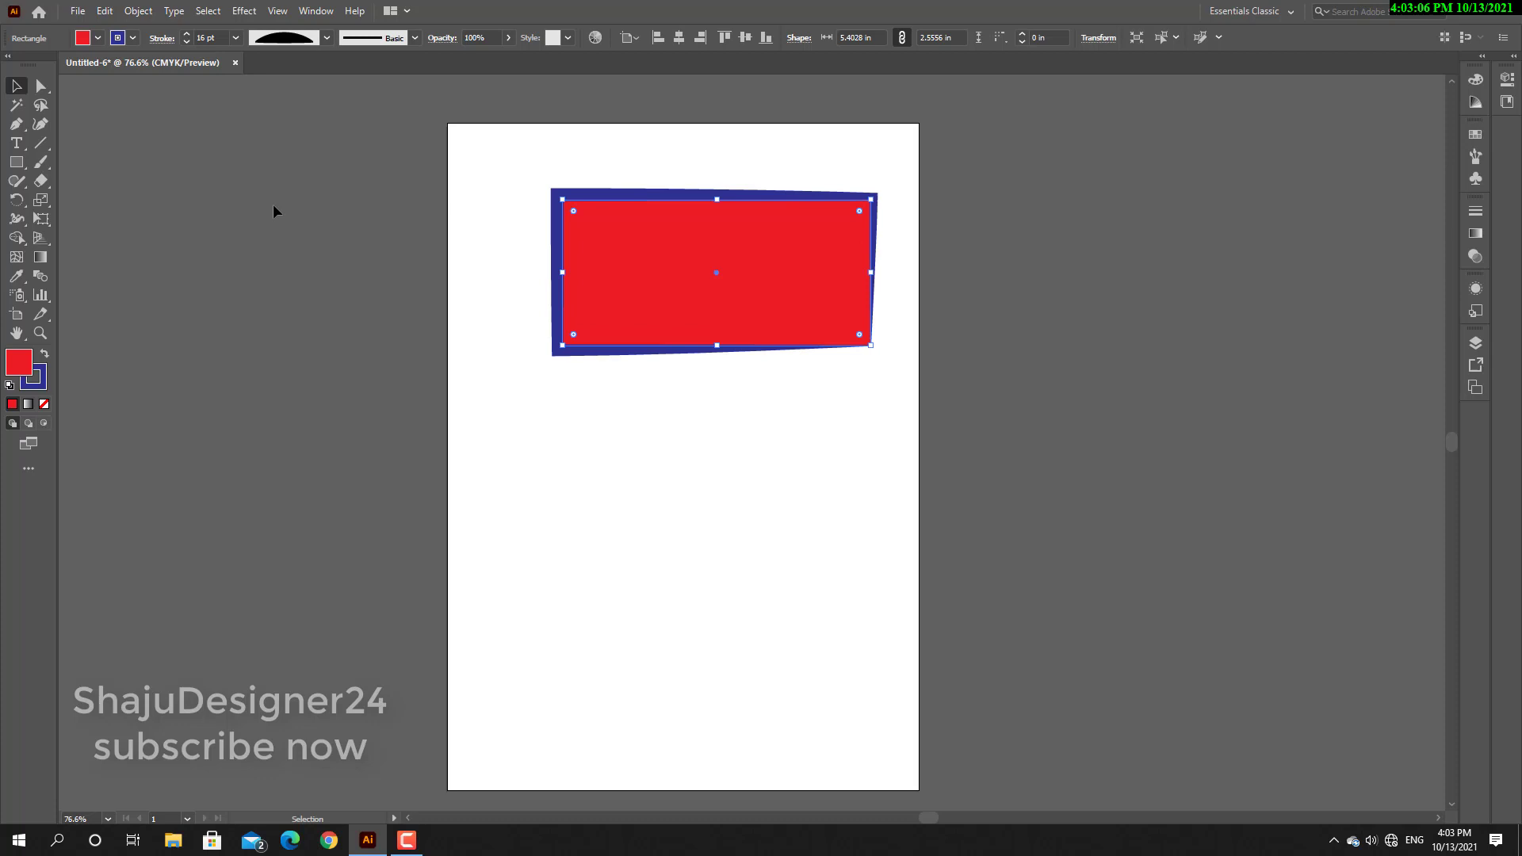
click(327, 37)
click(274, 93)
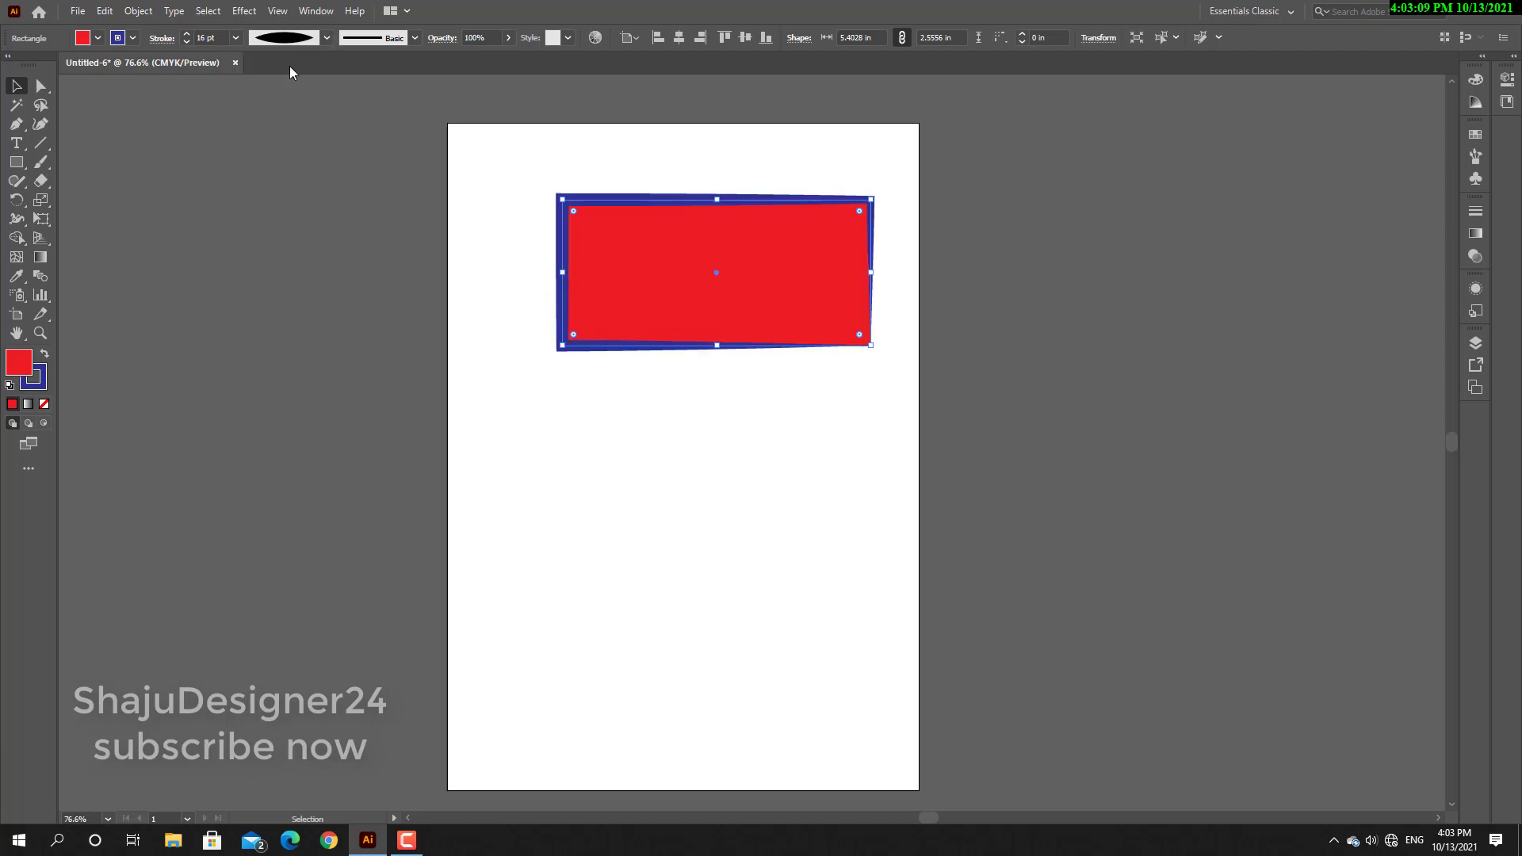
click(327, 37)
click(295, 63)
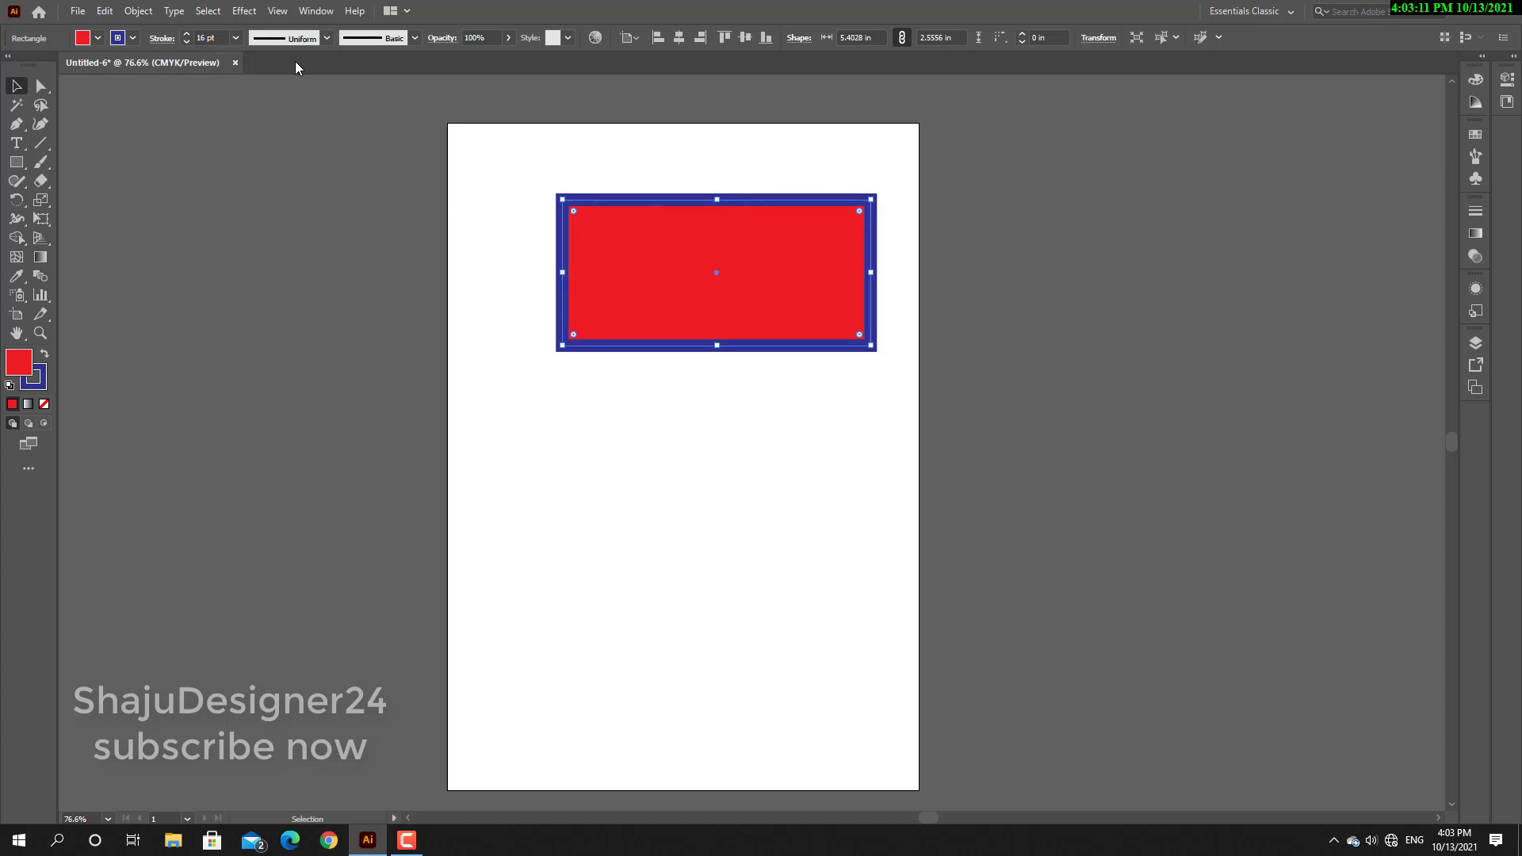
Try the 15 pt. Round, 5 pt. Round and Basic brushes on the rectangle's stroke, and settle on the rough black charcoal-like brush.
click(417, 38)
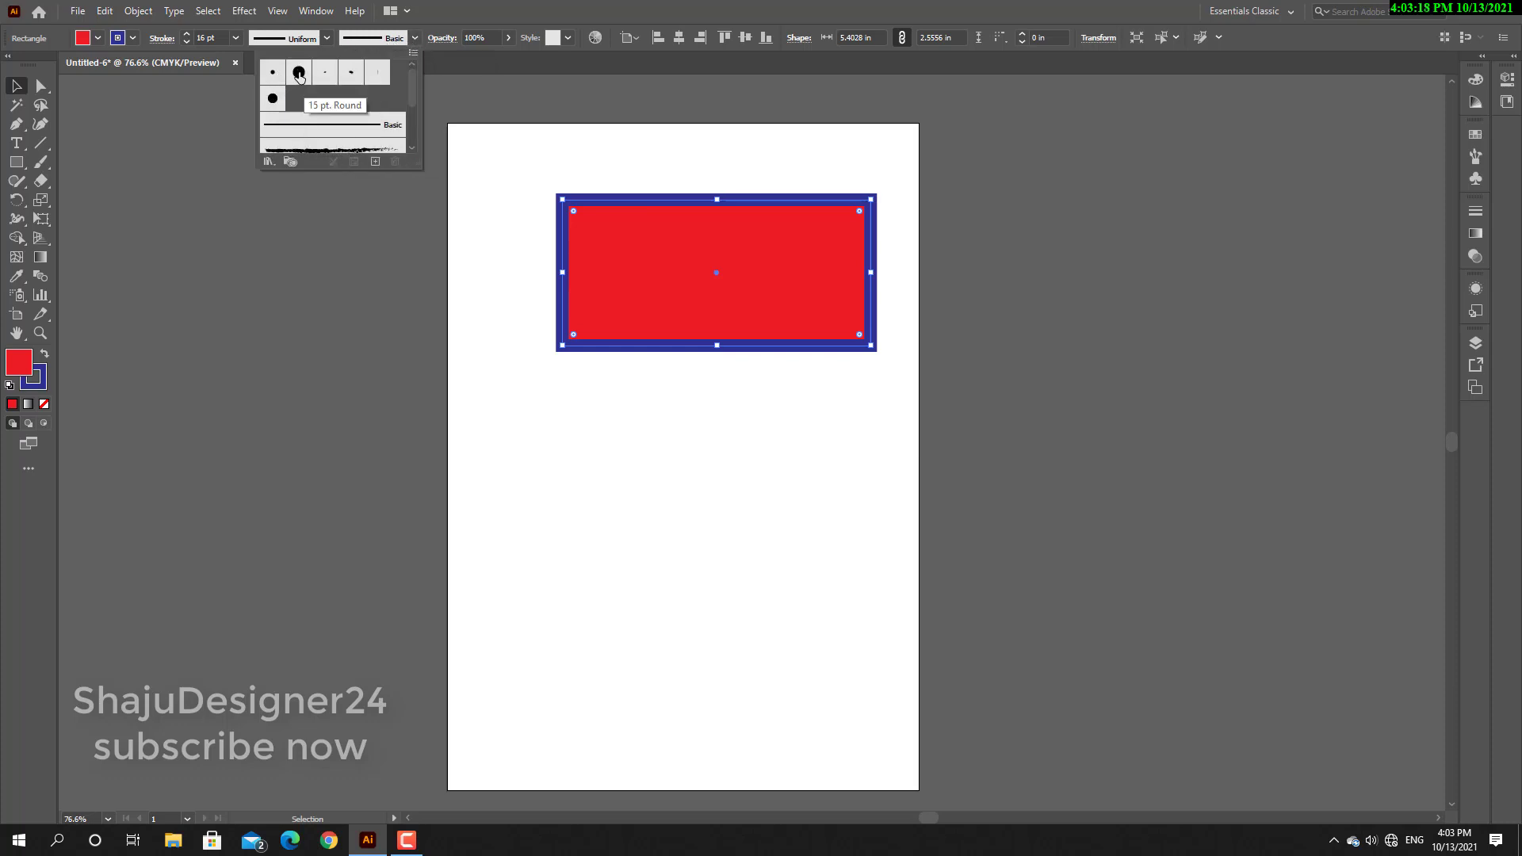
click(299, 74)
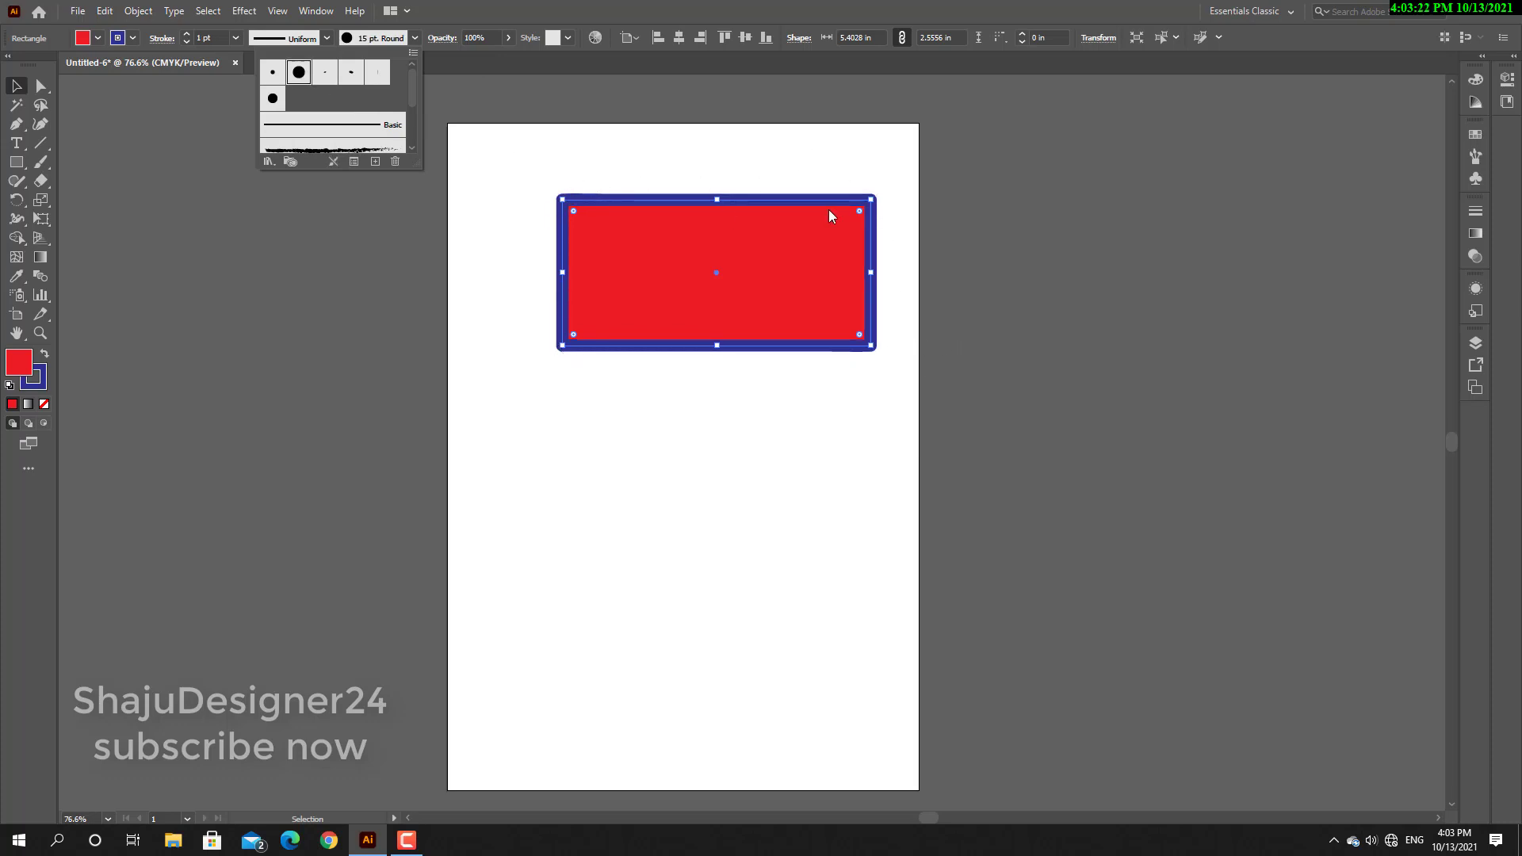
click(272, 74)
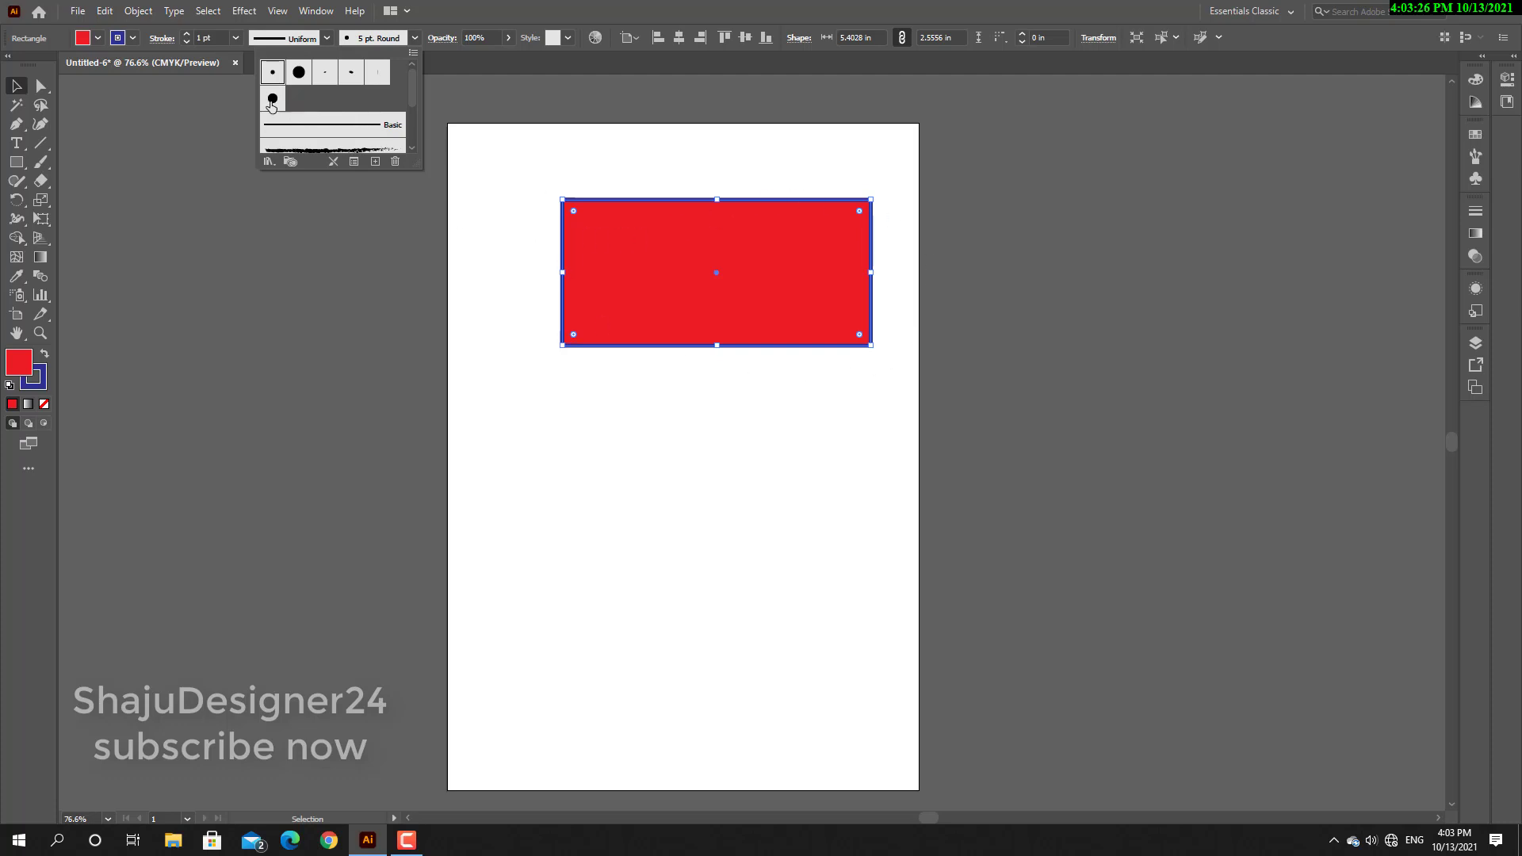
click(323, 130)
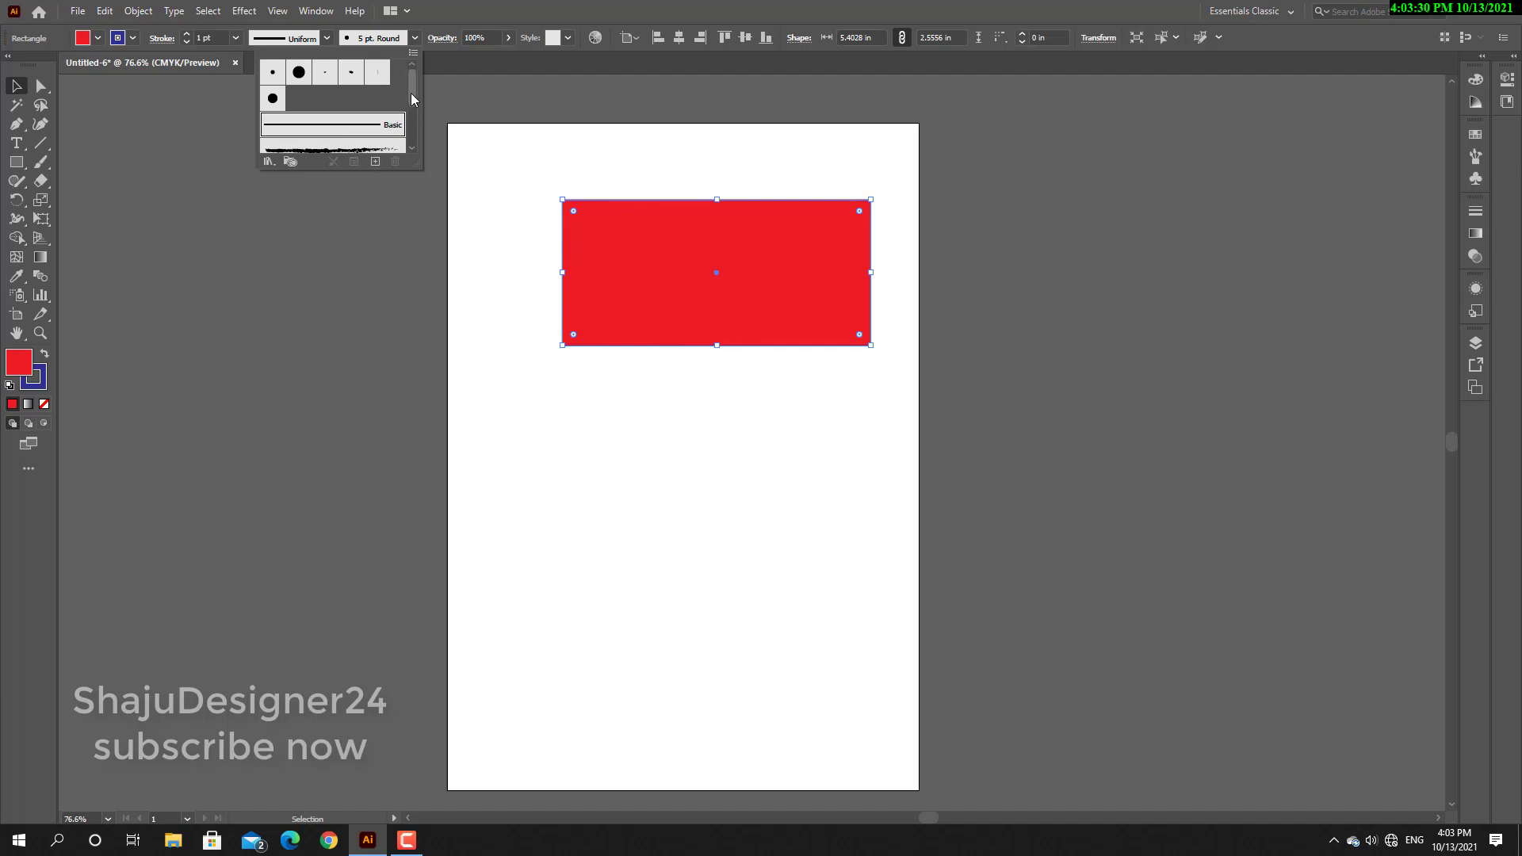
drag(410, 93, 413, 104)
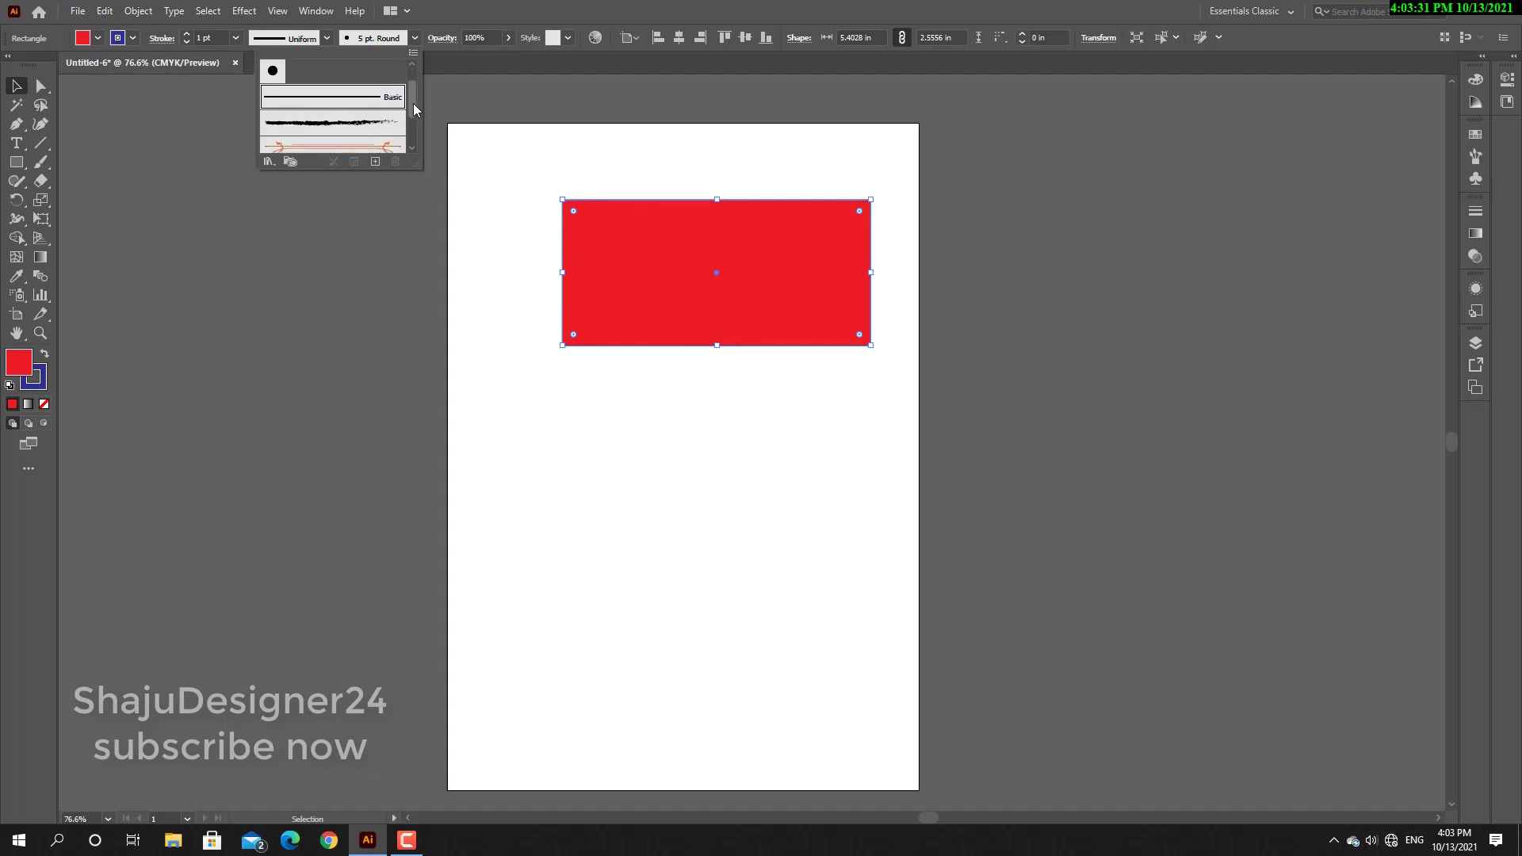
click(313, 123)
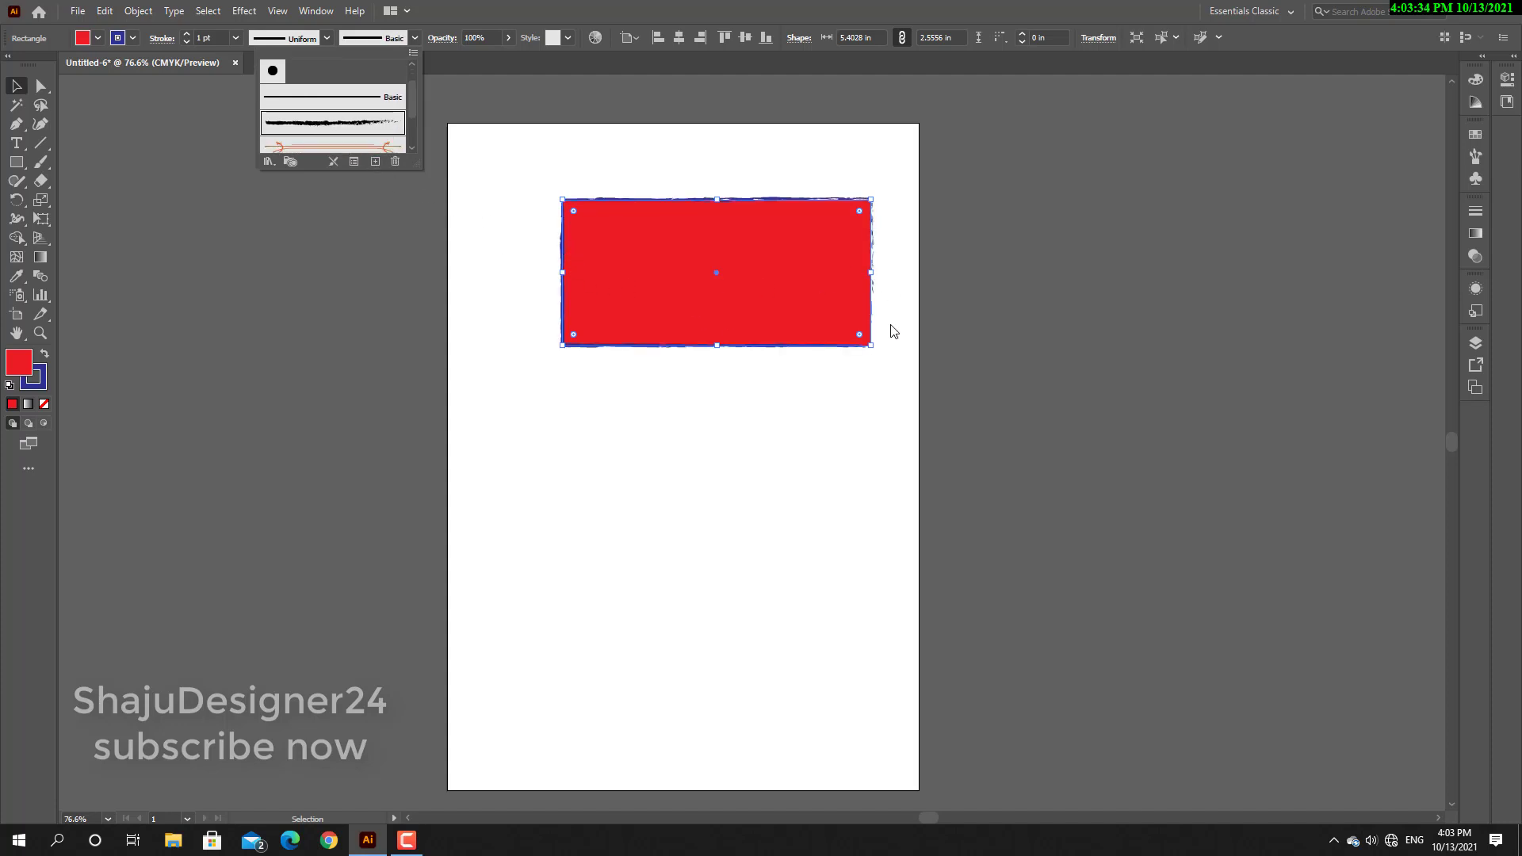
click(740, 395)
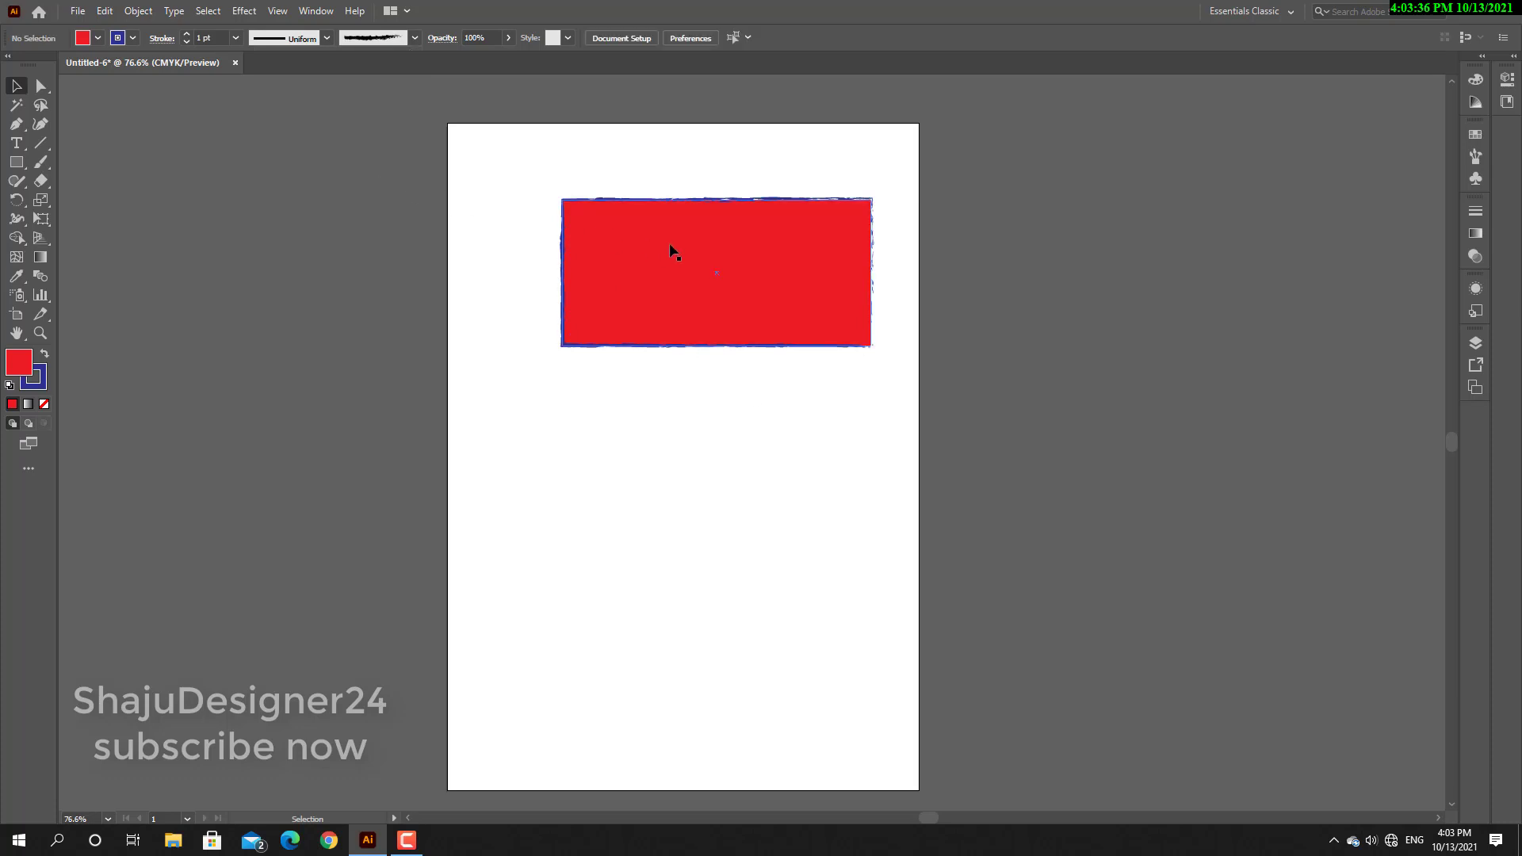
Raise the weight of the rectangle's rough brush stroke to 5 pt and lower it to 4 pt.
click(187, 35)
click(187, 35)
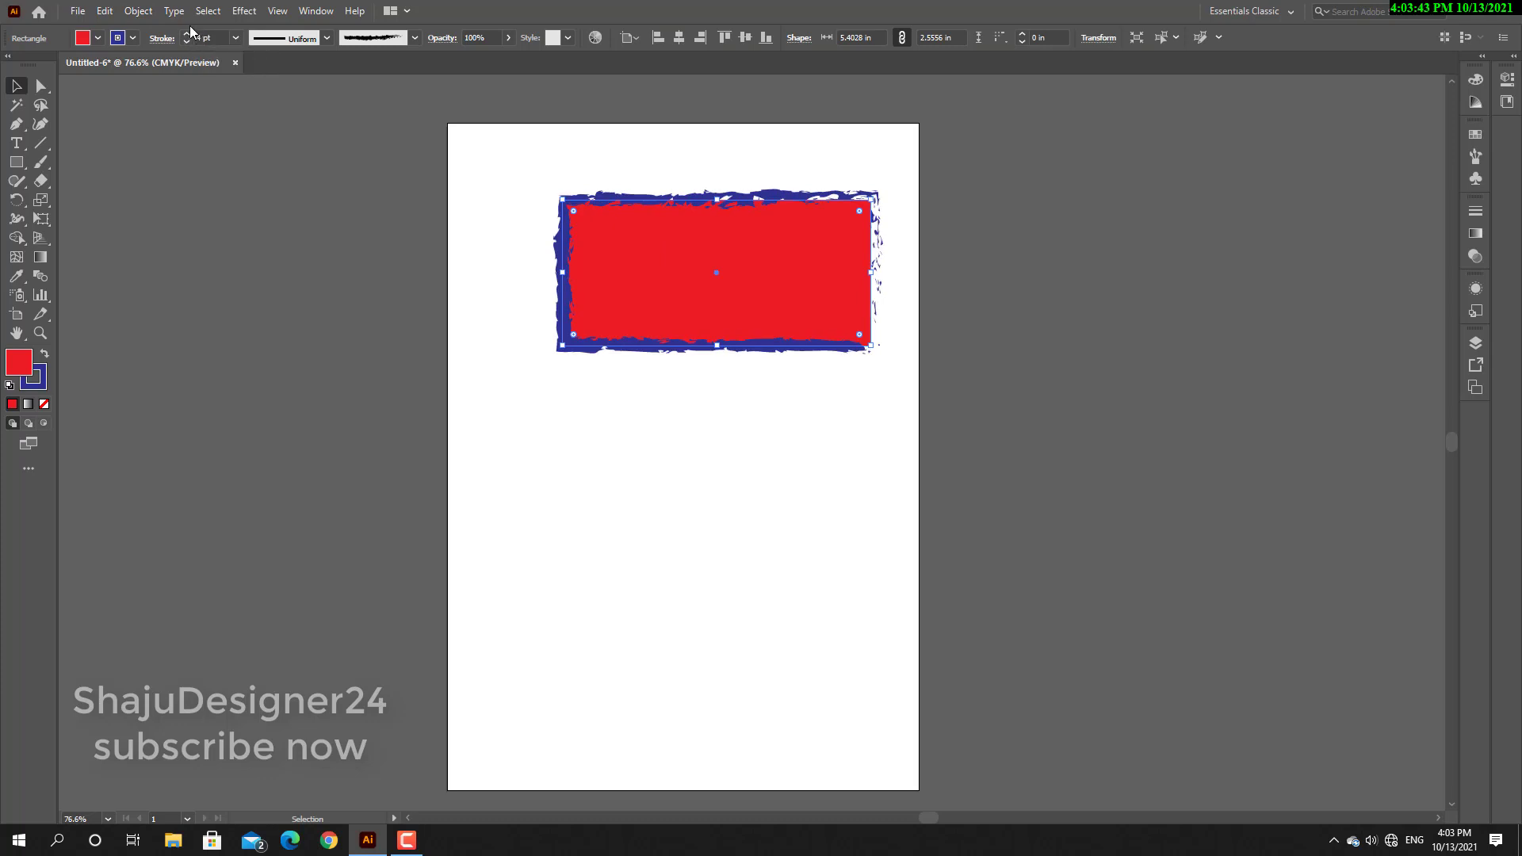
click(188, 36)
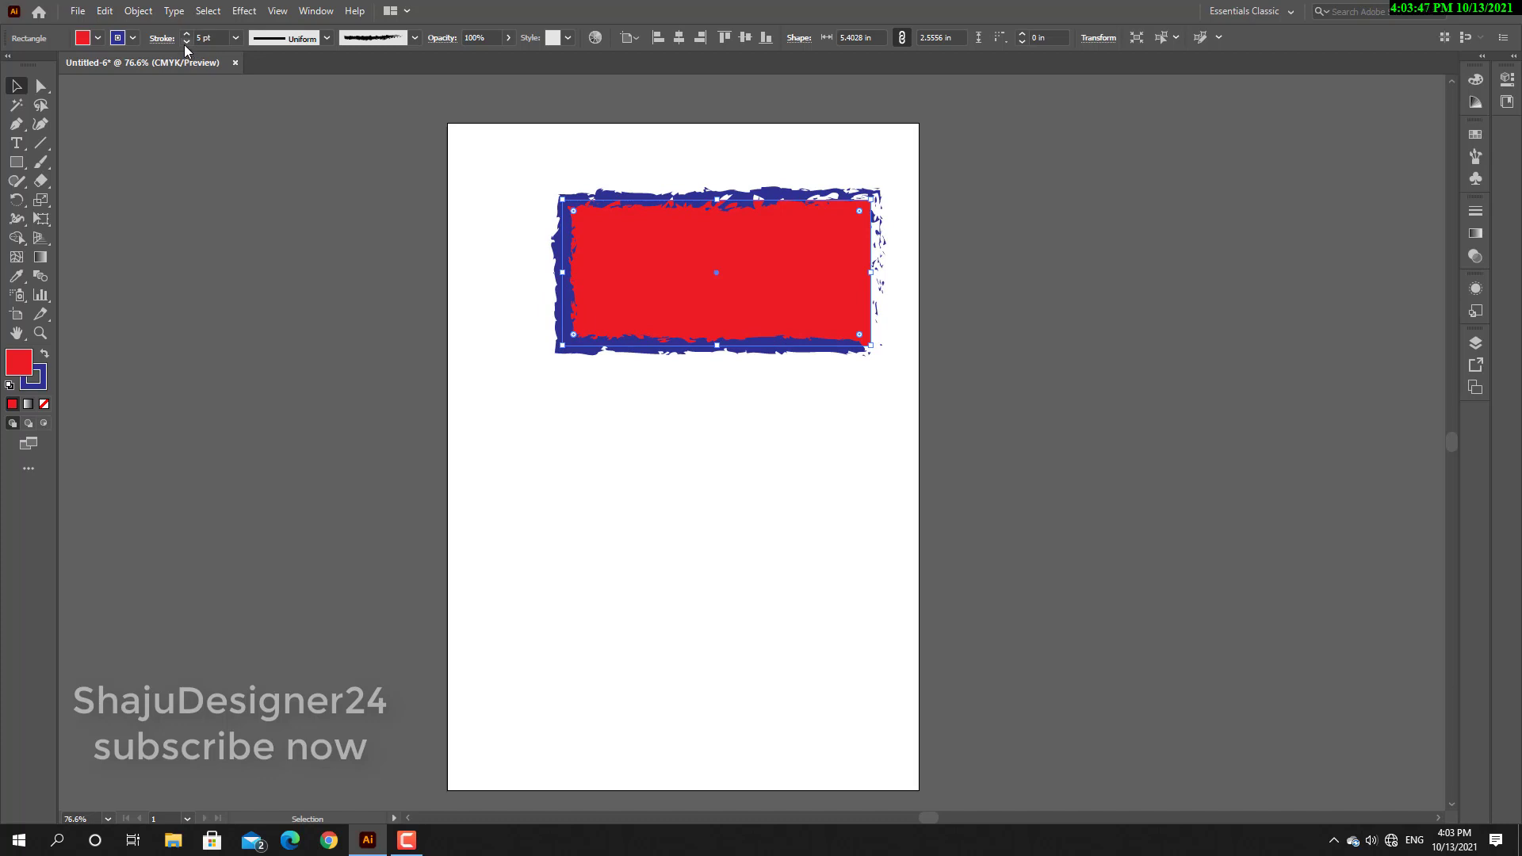
click(185, 43)
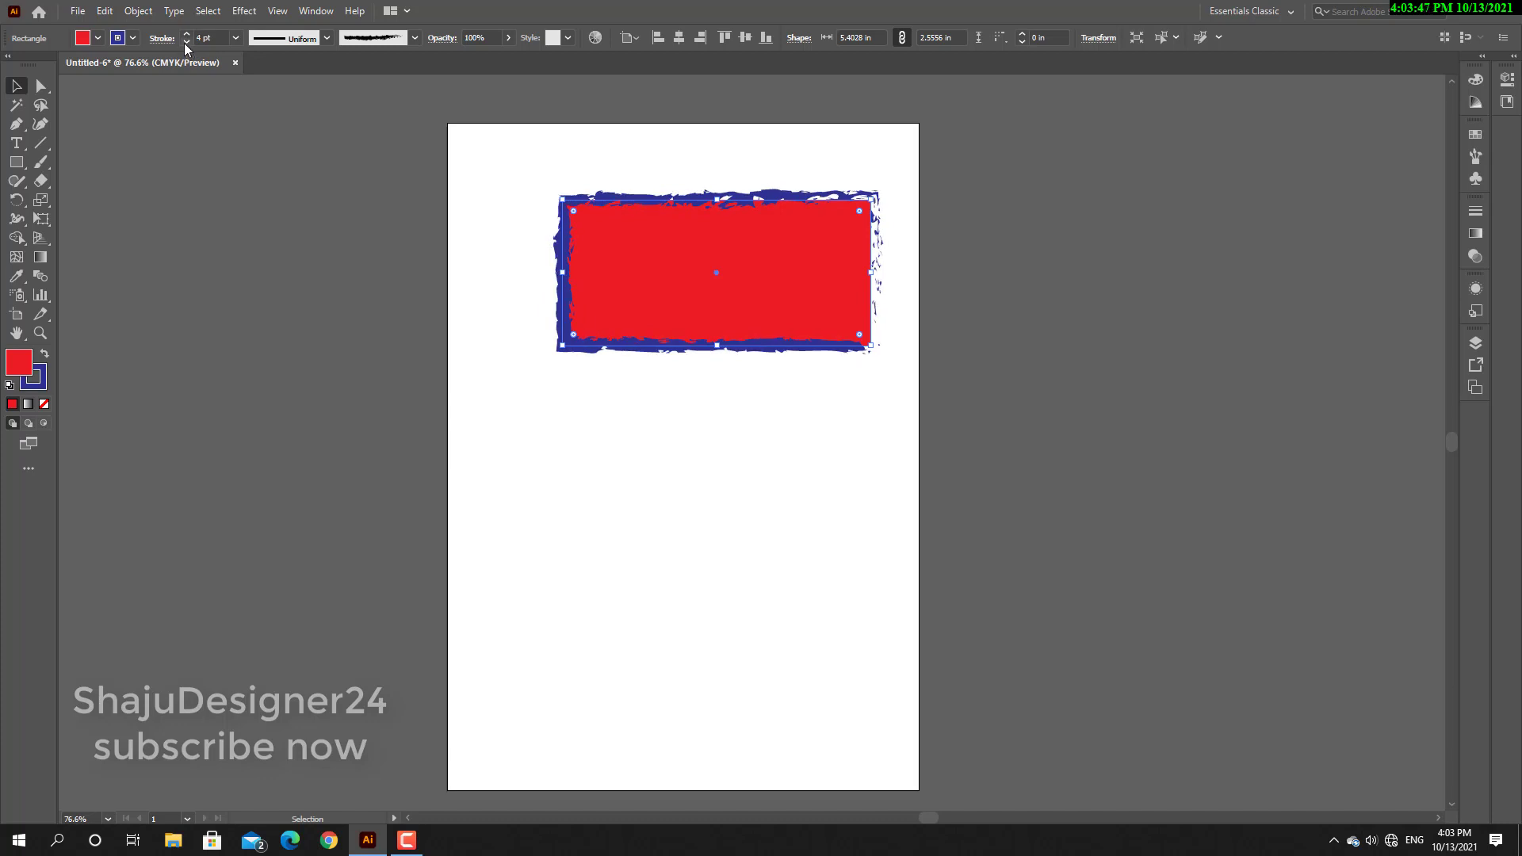
Try reduced opacities on the rectangle, including 43% and 60%, and return it to 100%.
click(509, 40)
drag(509, 57, 473, 58)
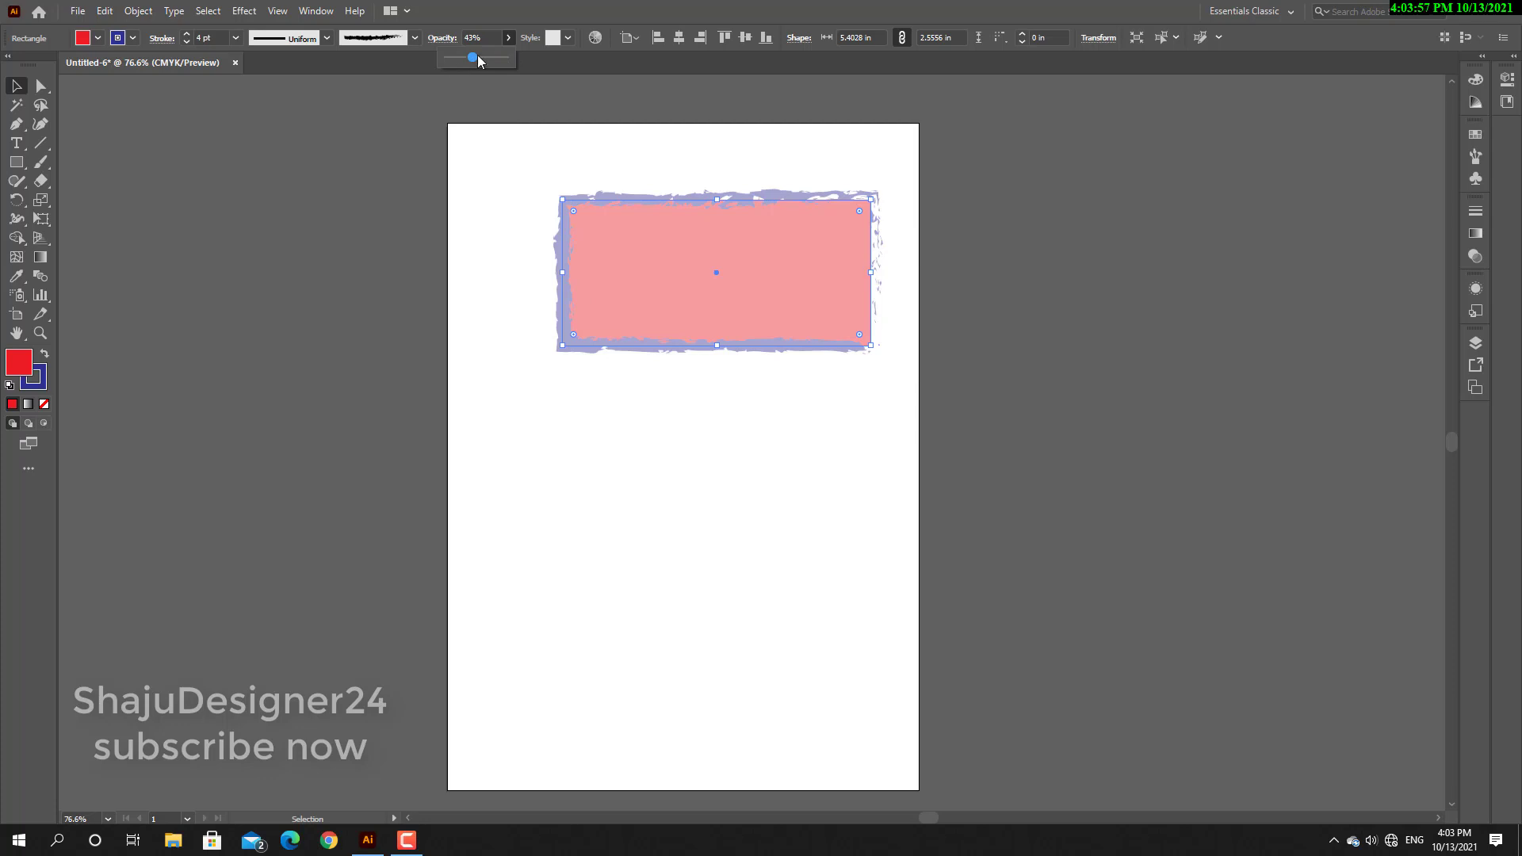
drag(474, 58, 478, 57)
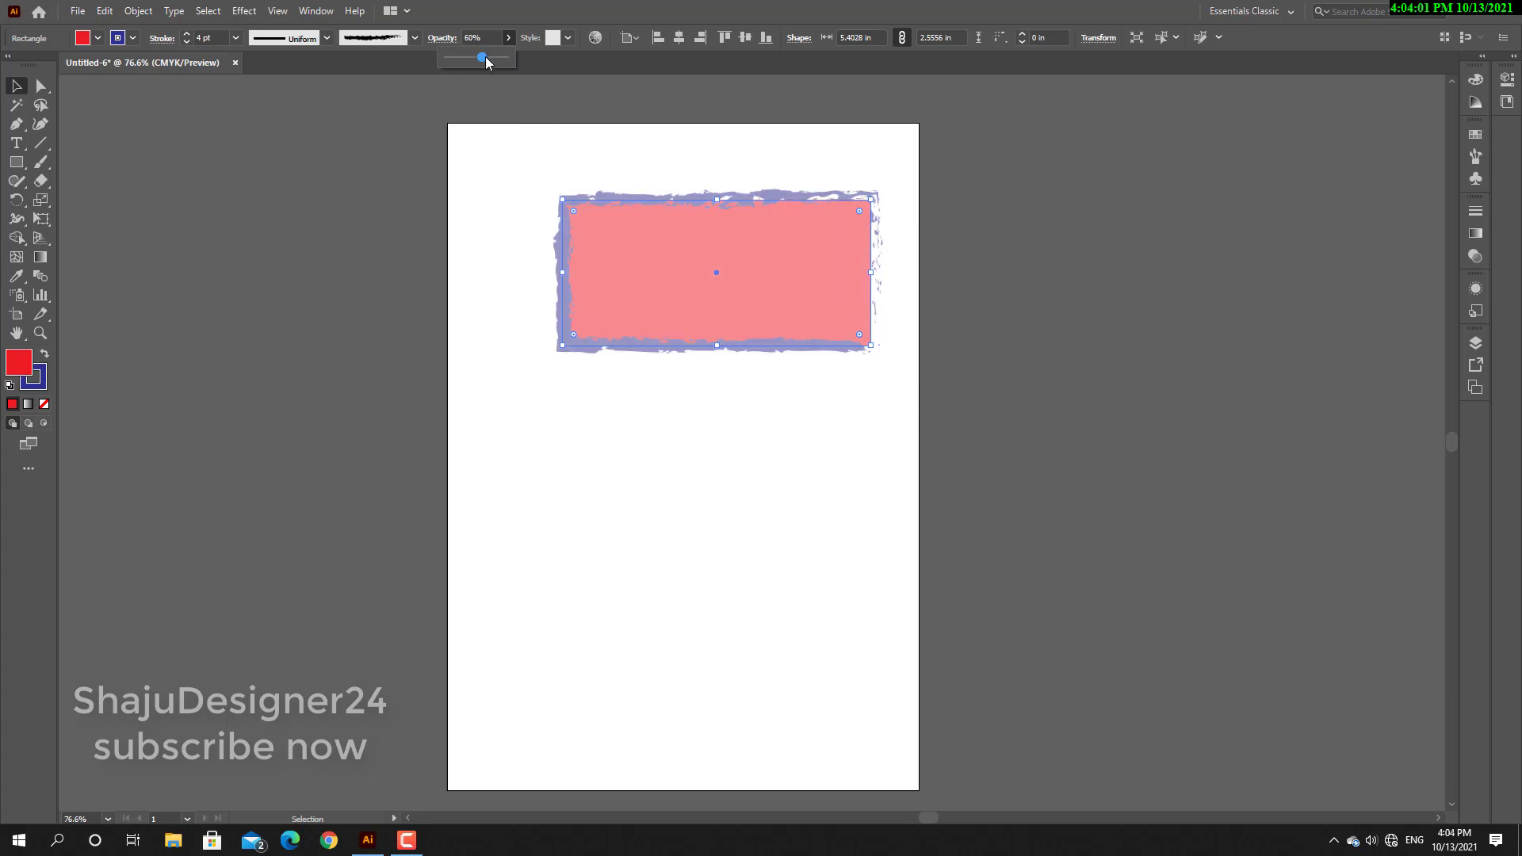
drag(485, 56, 468, 57)
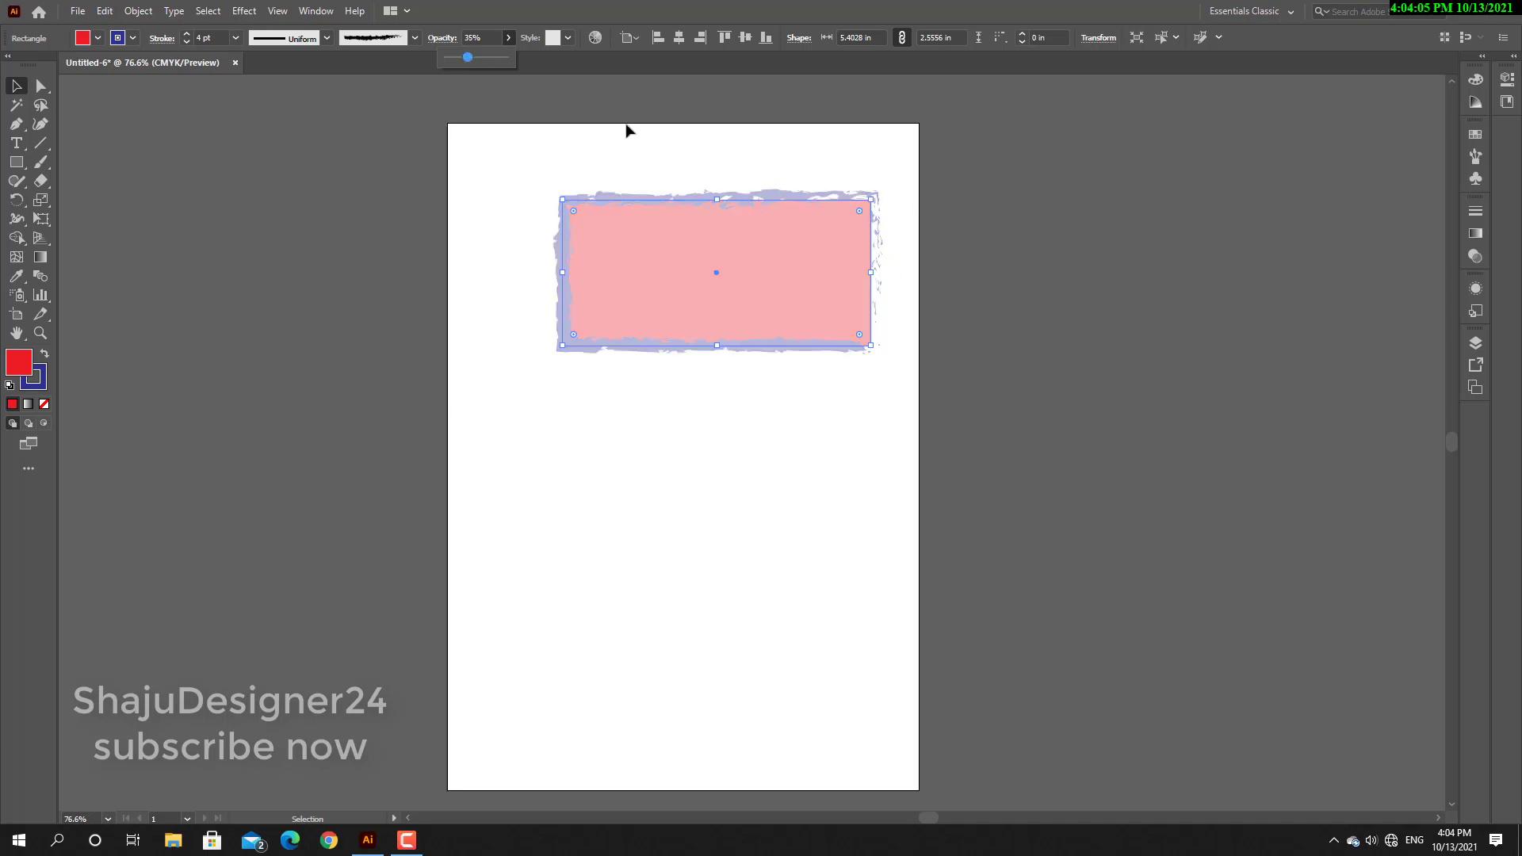
drag(481, 57, 511, 59)
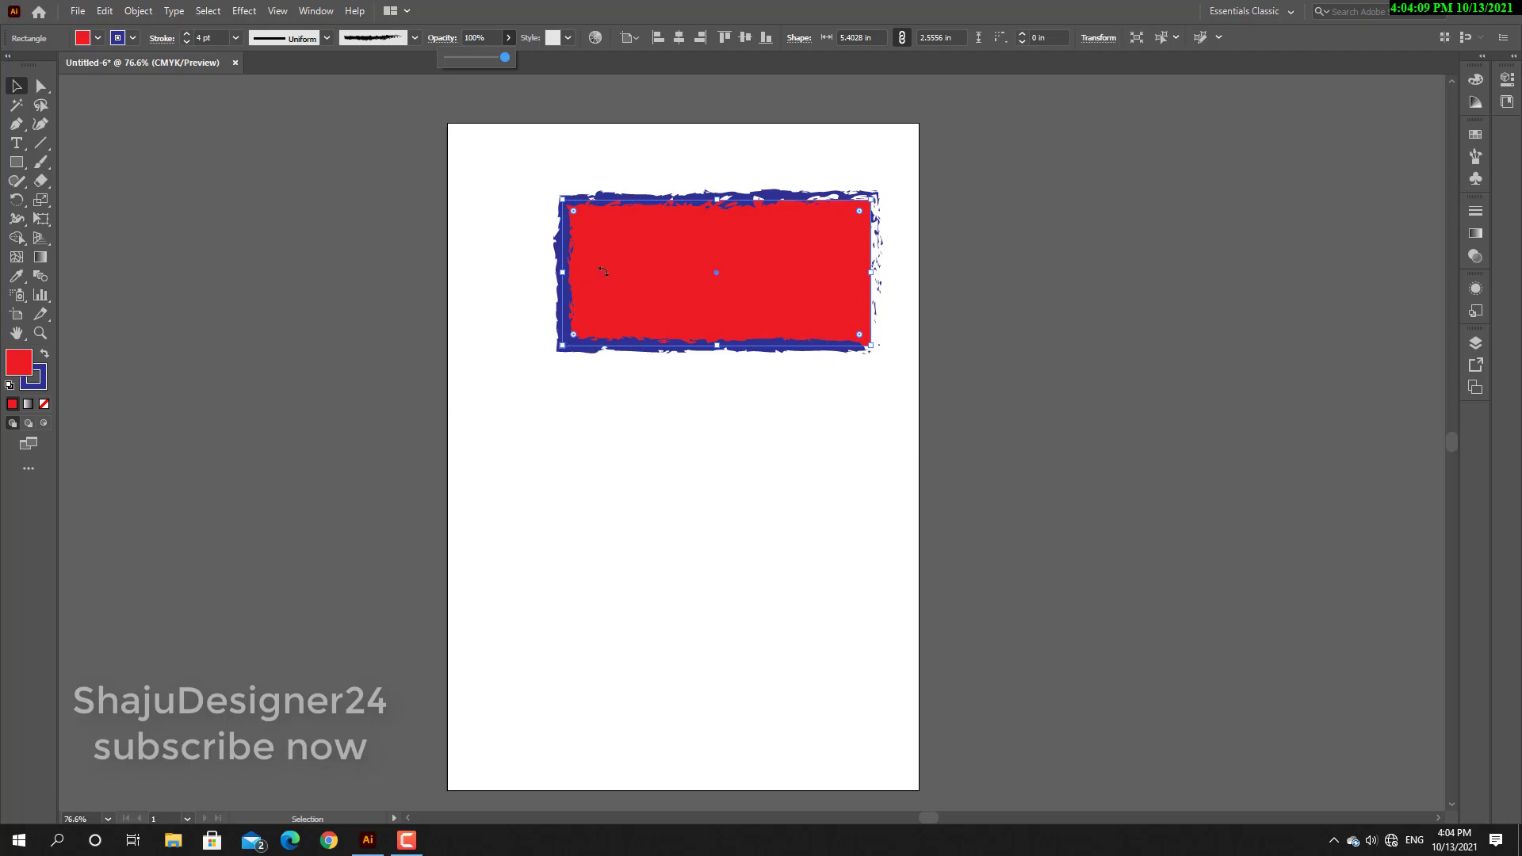
Try the Foliage_GS and blue swirl graphic styles on the rectangle, and settle on Foliage_GS.
click(567, 38)
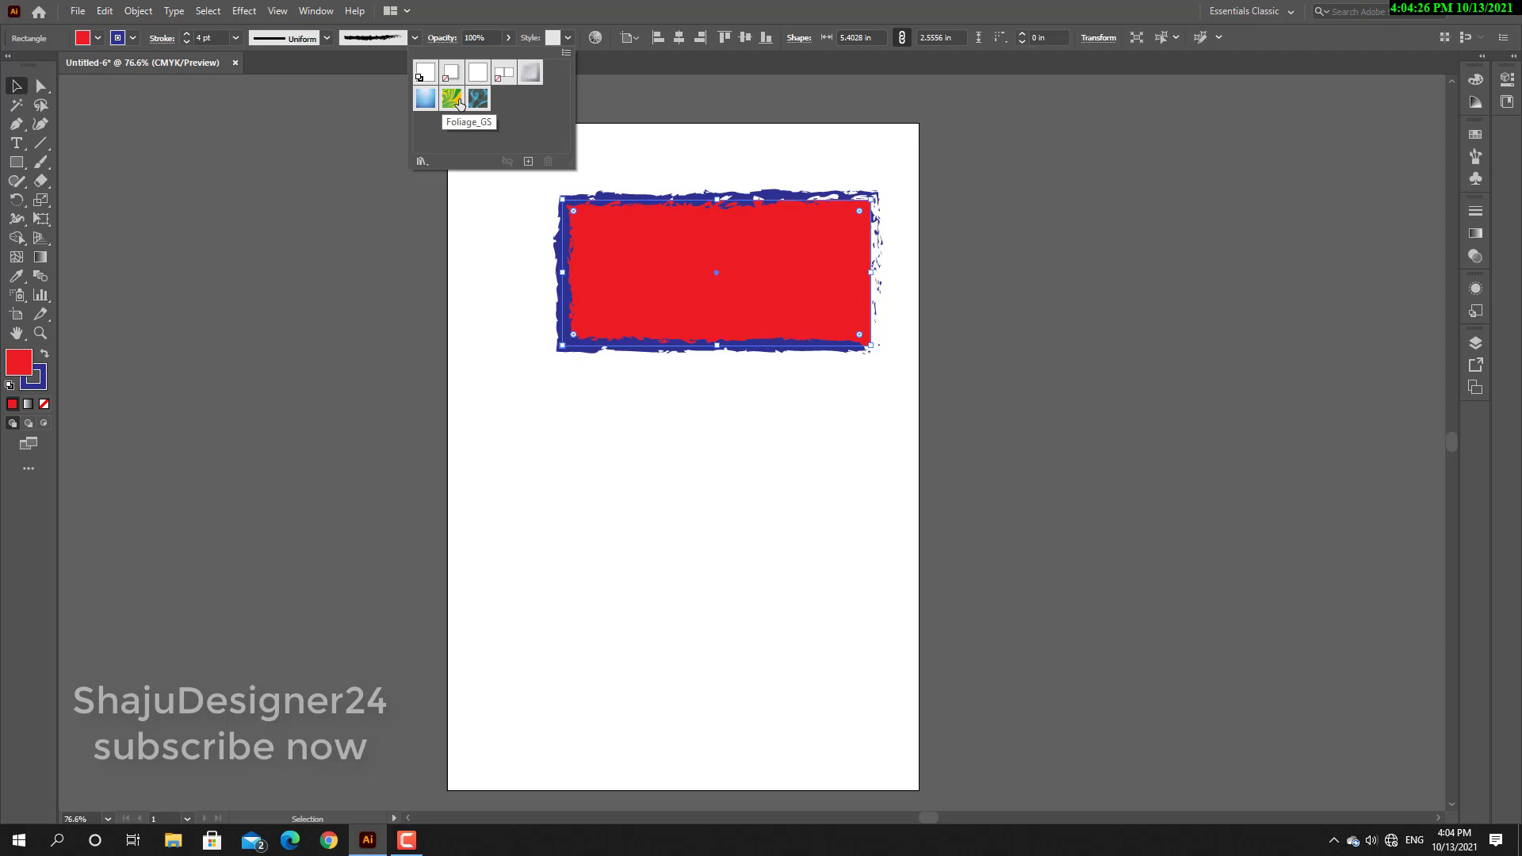
click(452, 99)
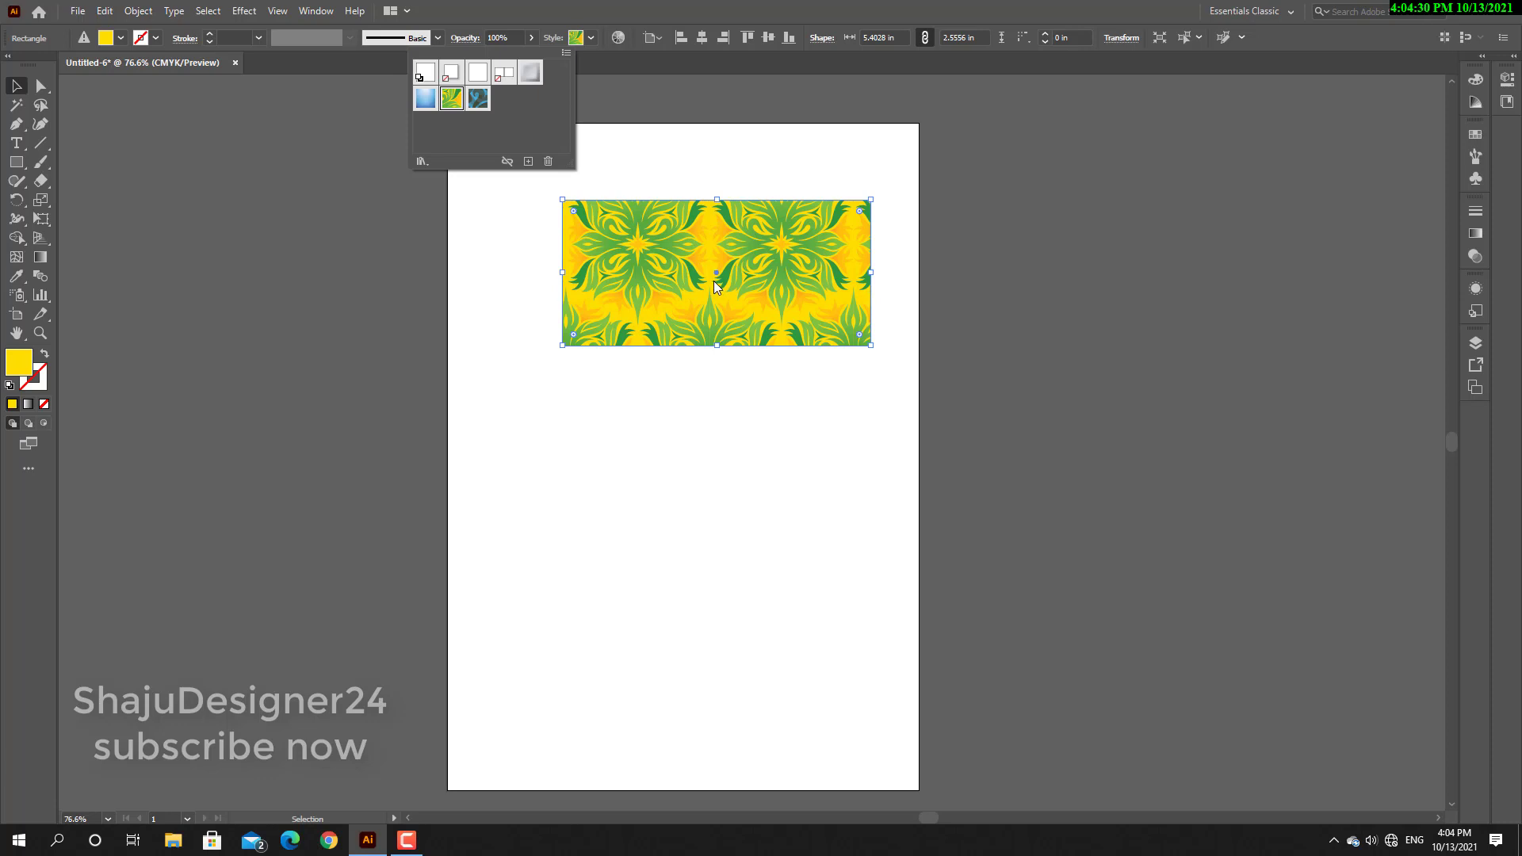
click(478, 99)
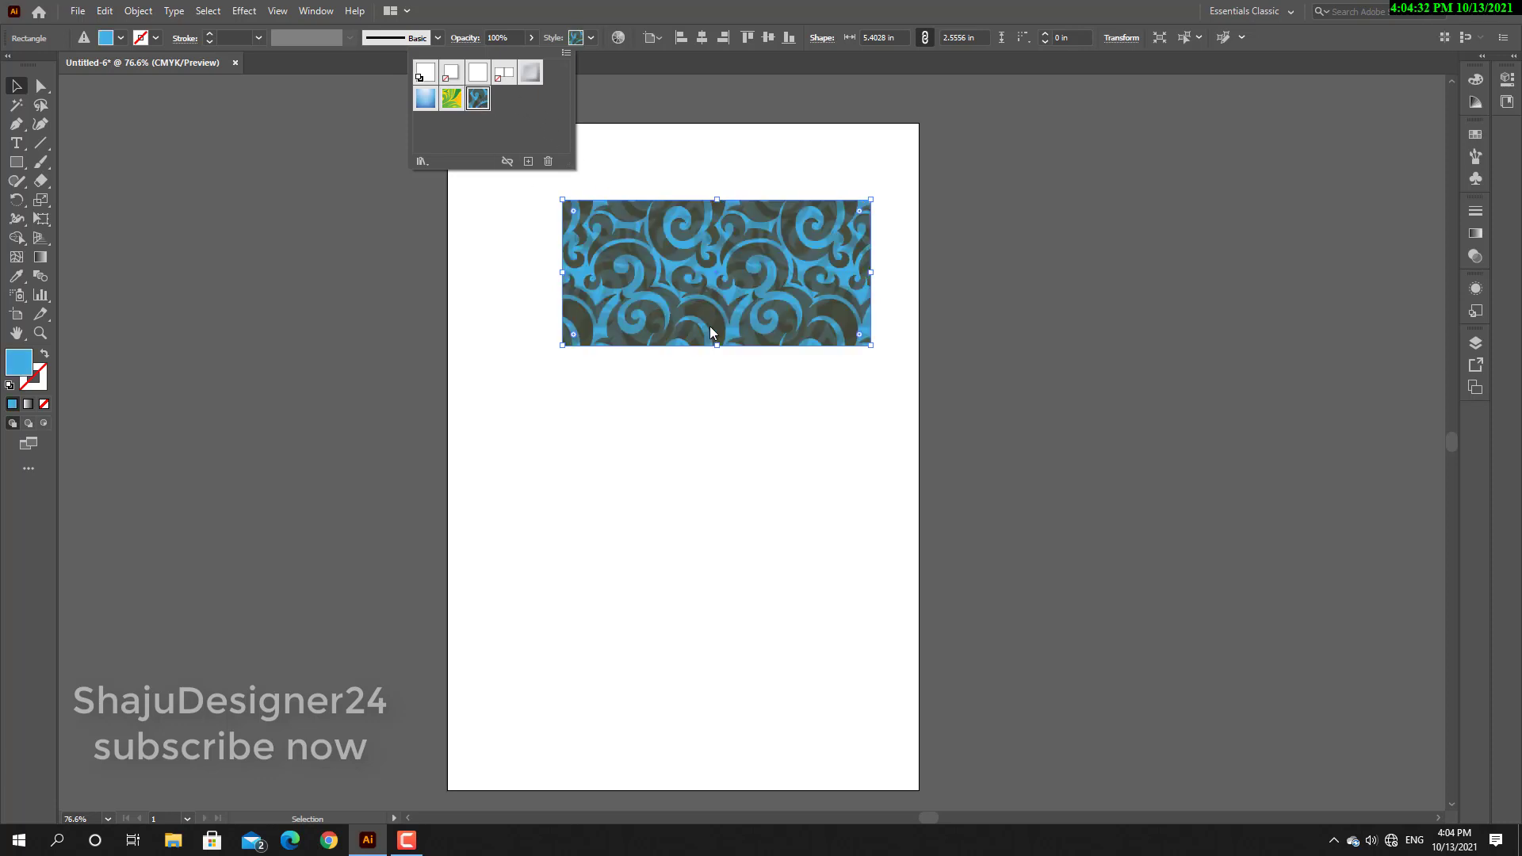
click(458, 99)
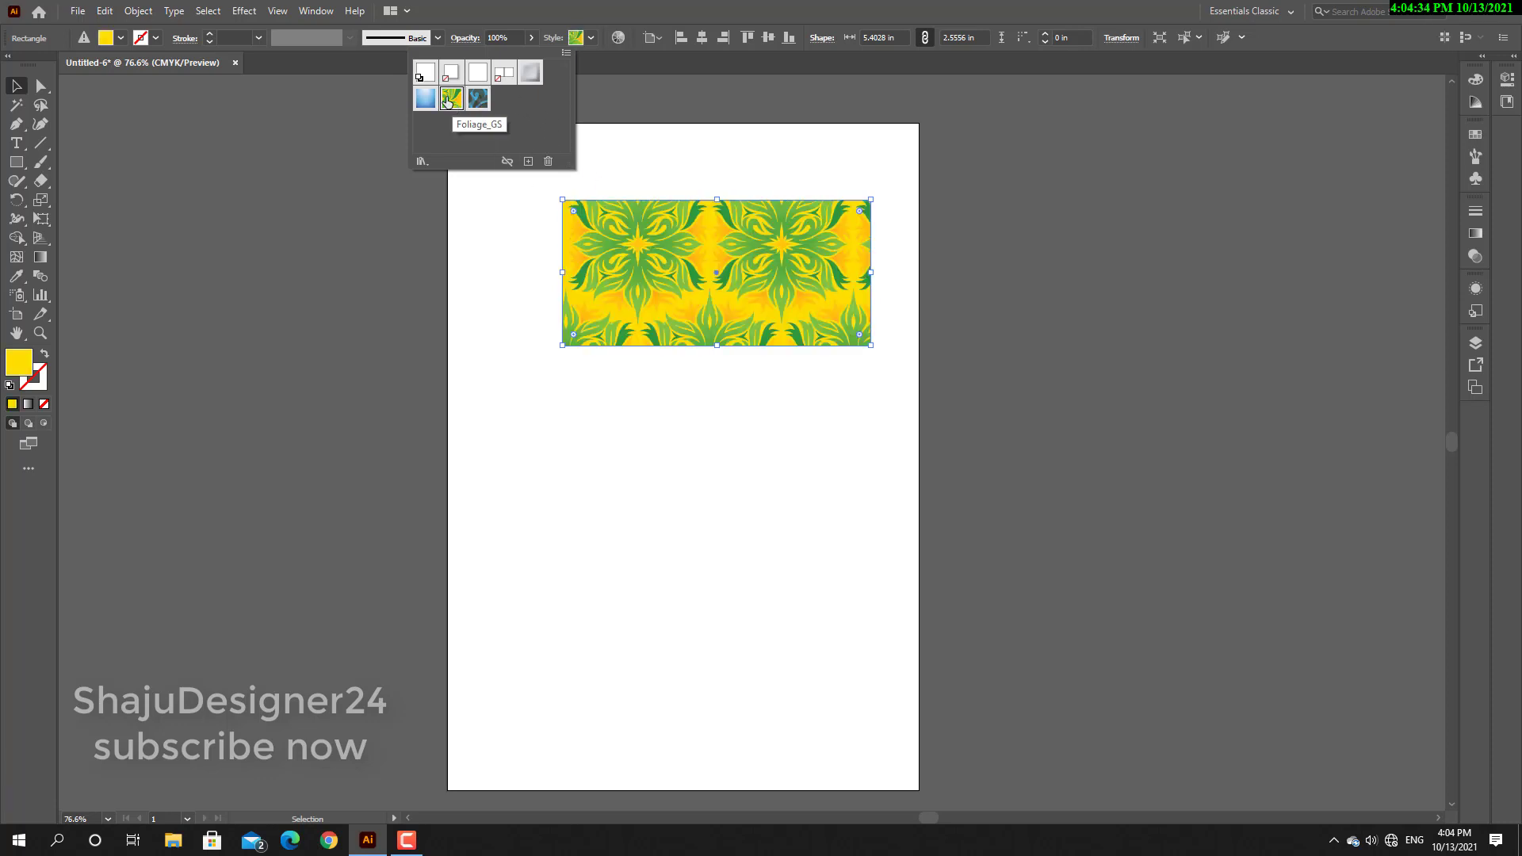
Recolor the foliage pattern, trying the Left Complement, Right Complement and Tetrad 3 harmony rules, and settle on an orange, green and purple harmony.
click(620, 41)
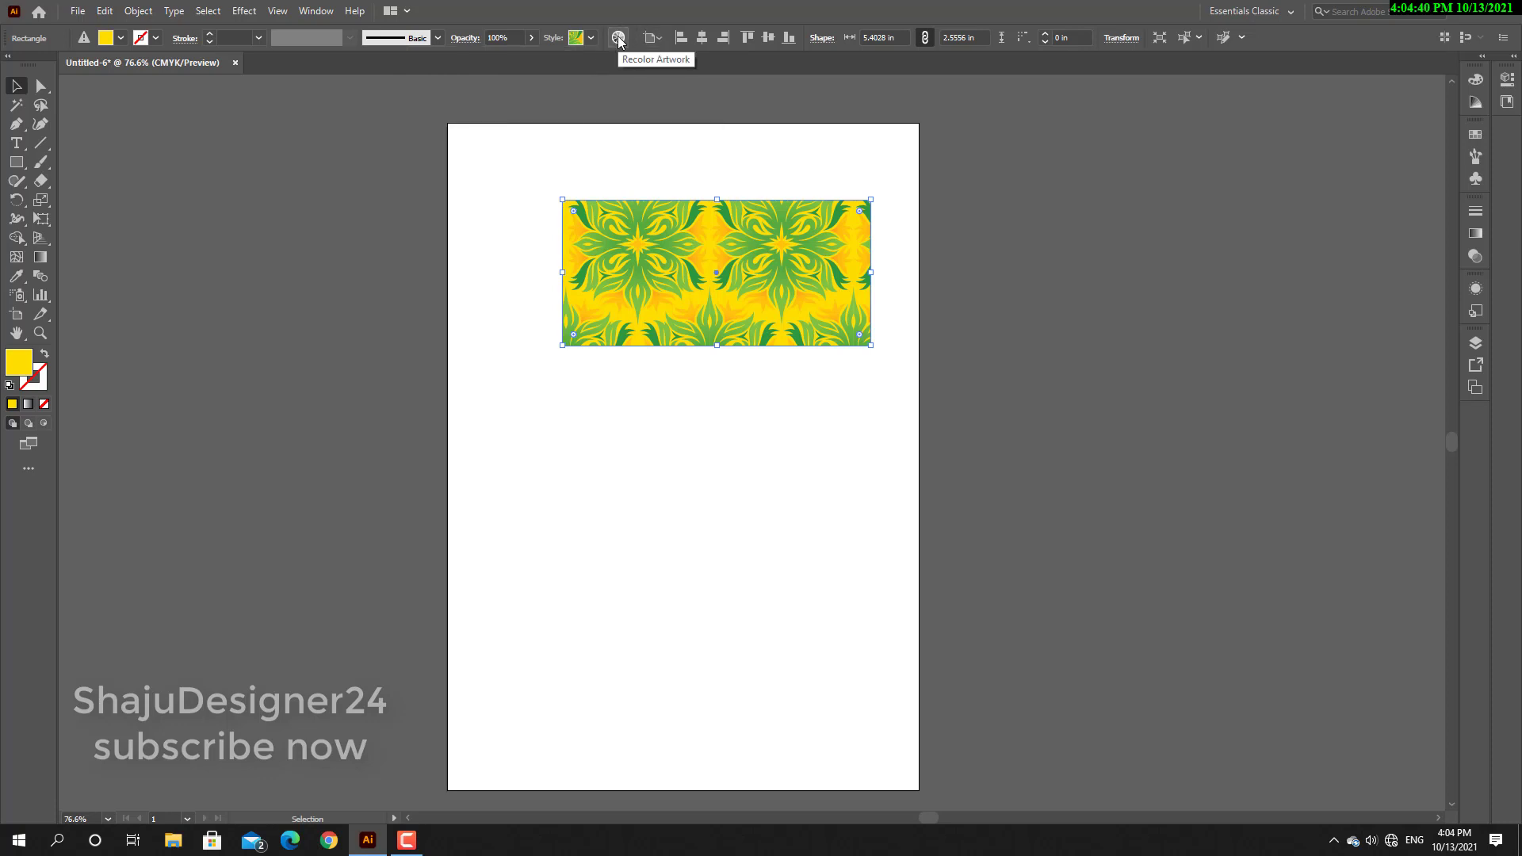
click(620, 41)
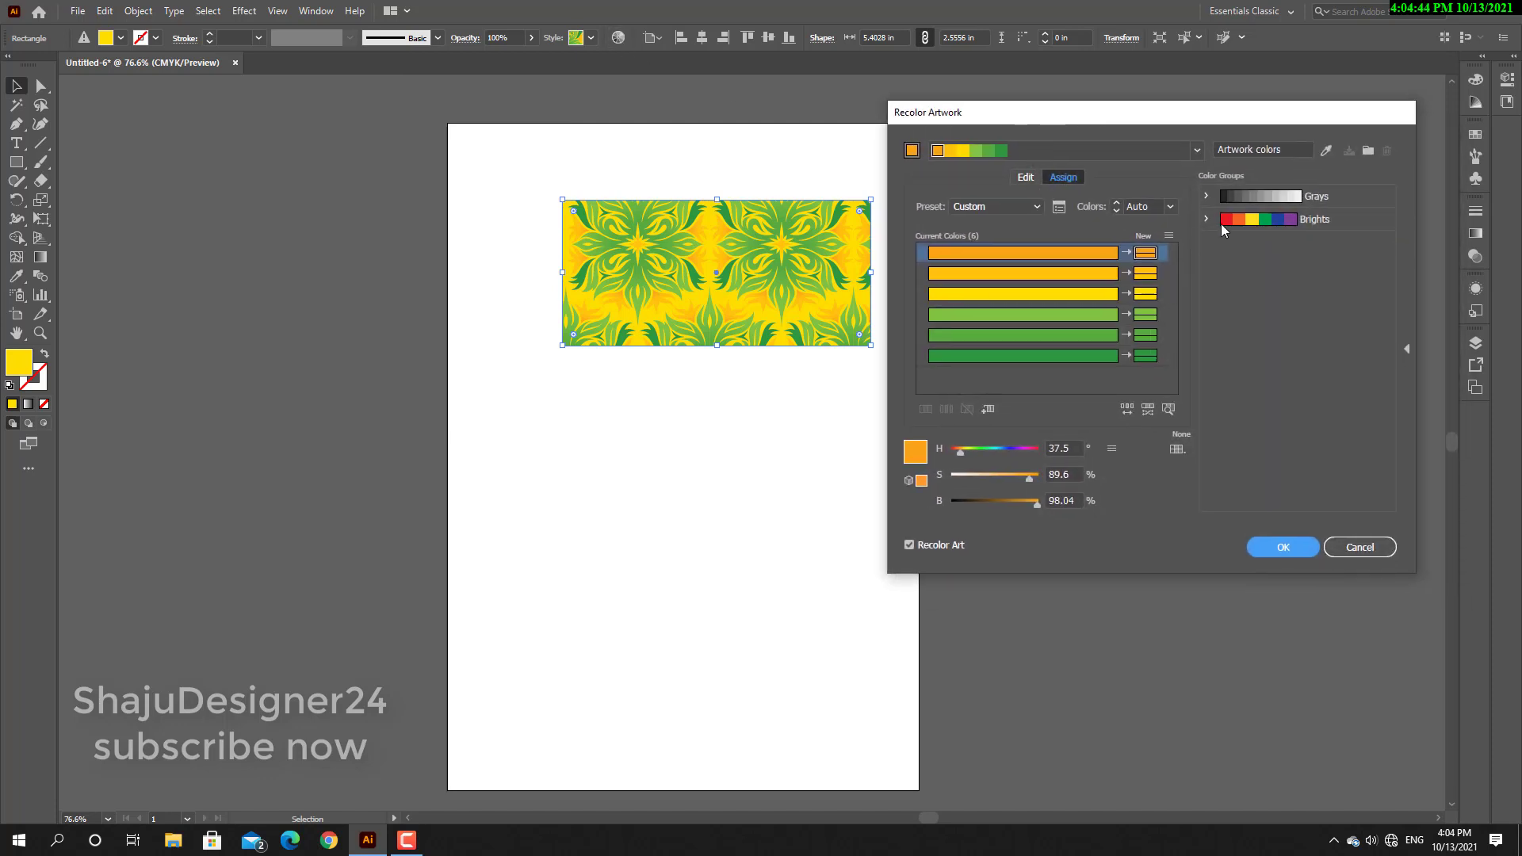
click(1193, 154)
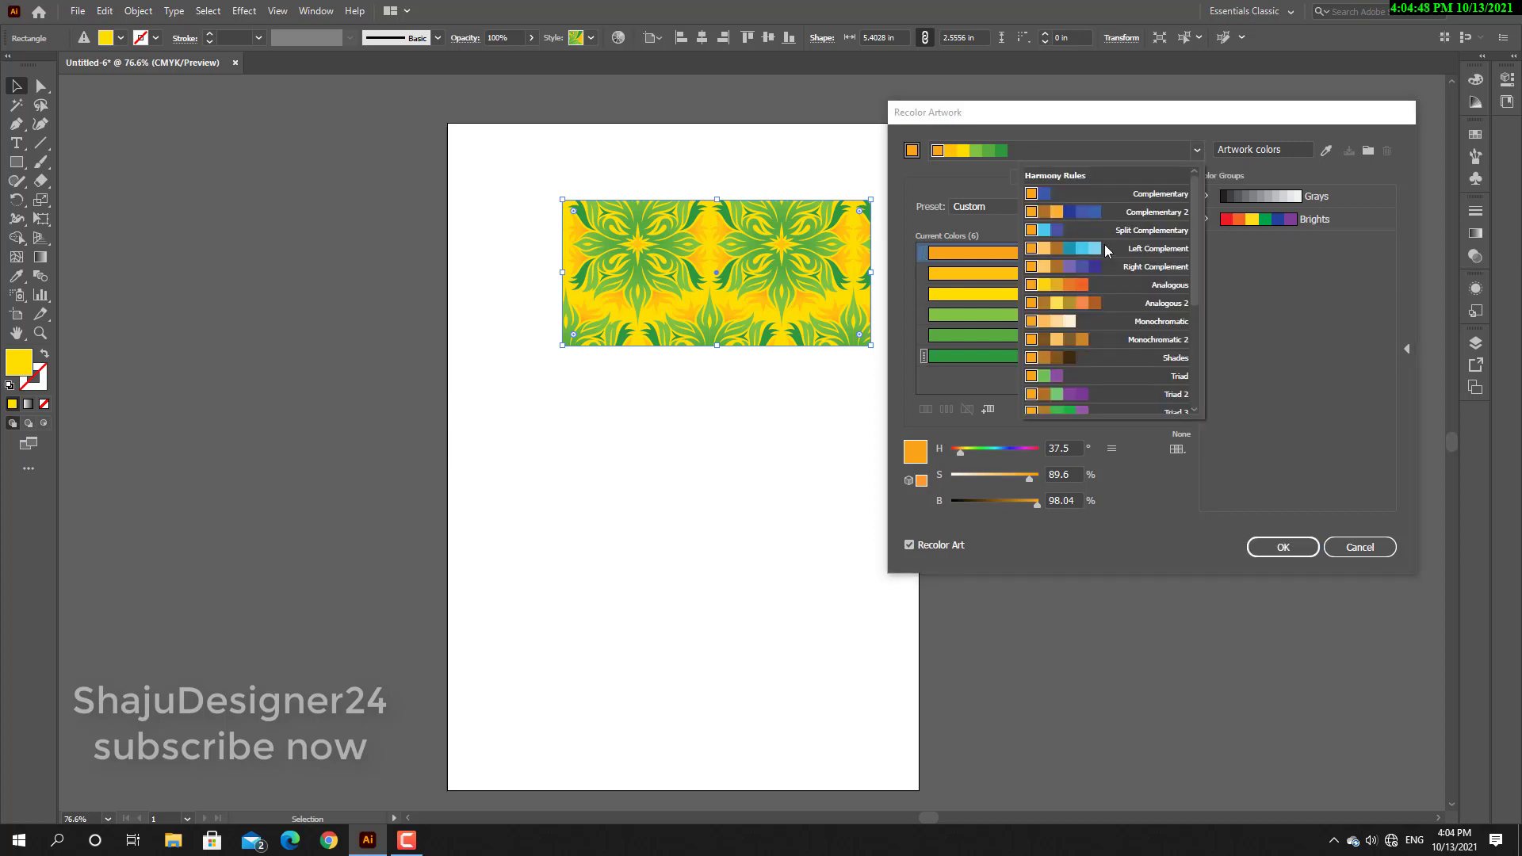
click(1162, 249)
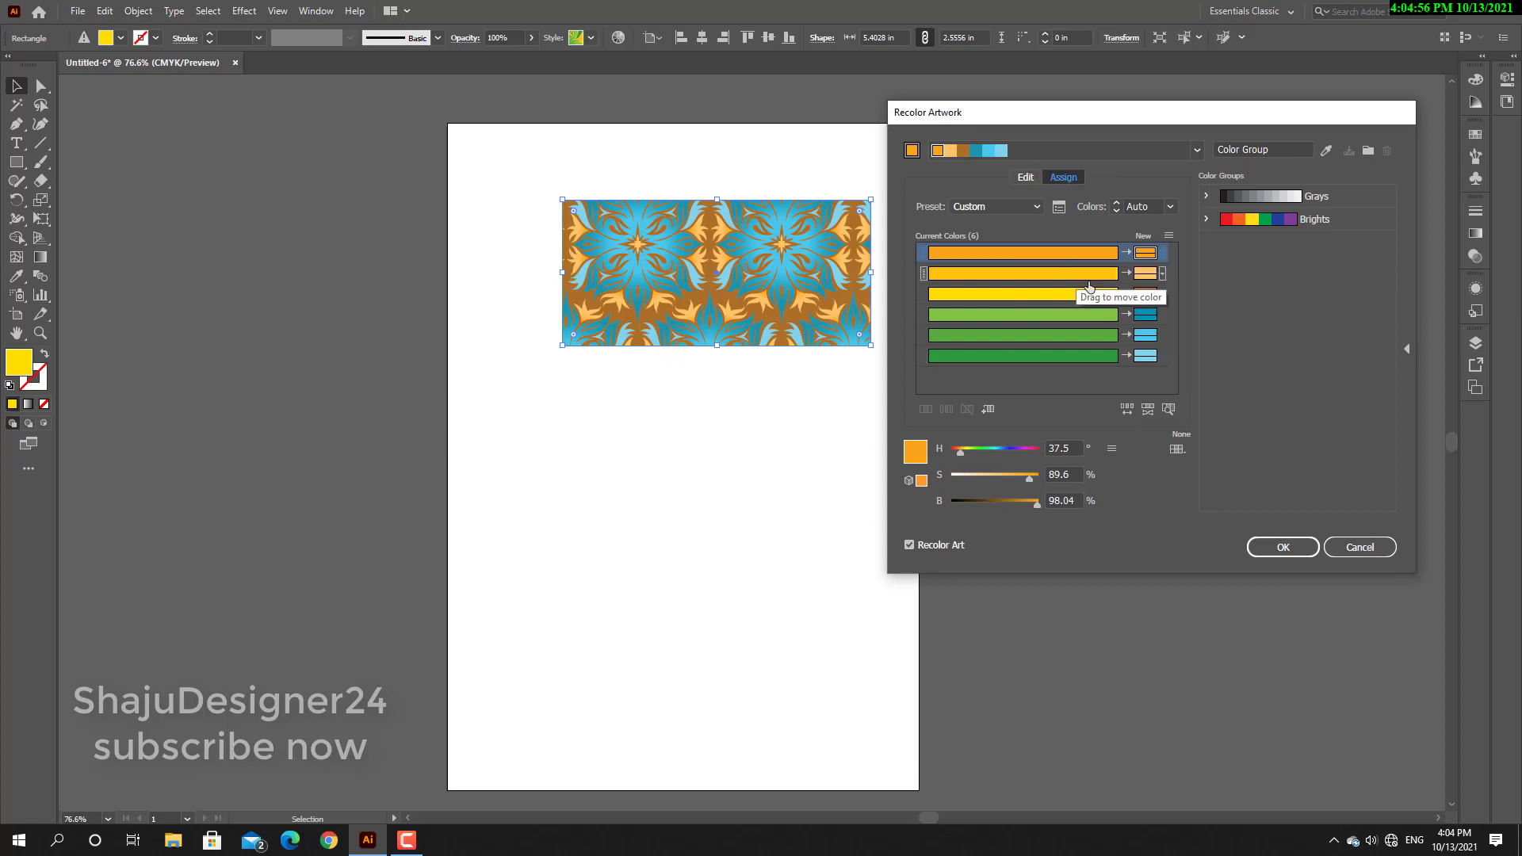
click(1197, 150)
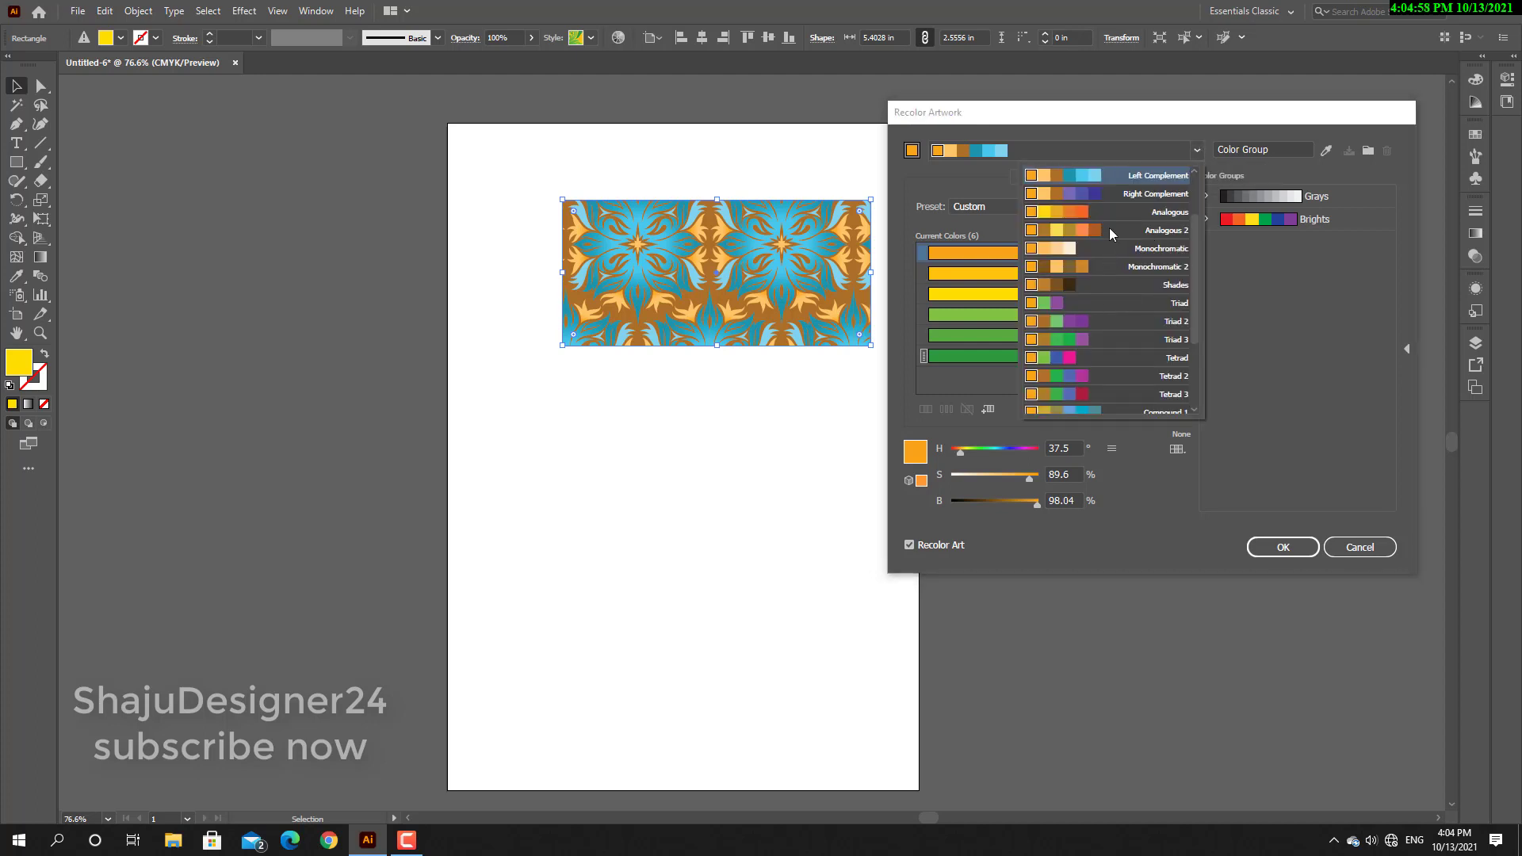
click(1113, 192)
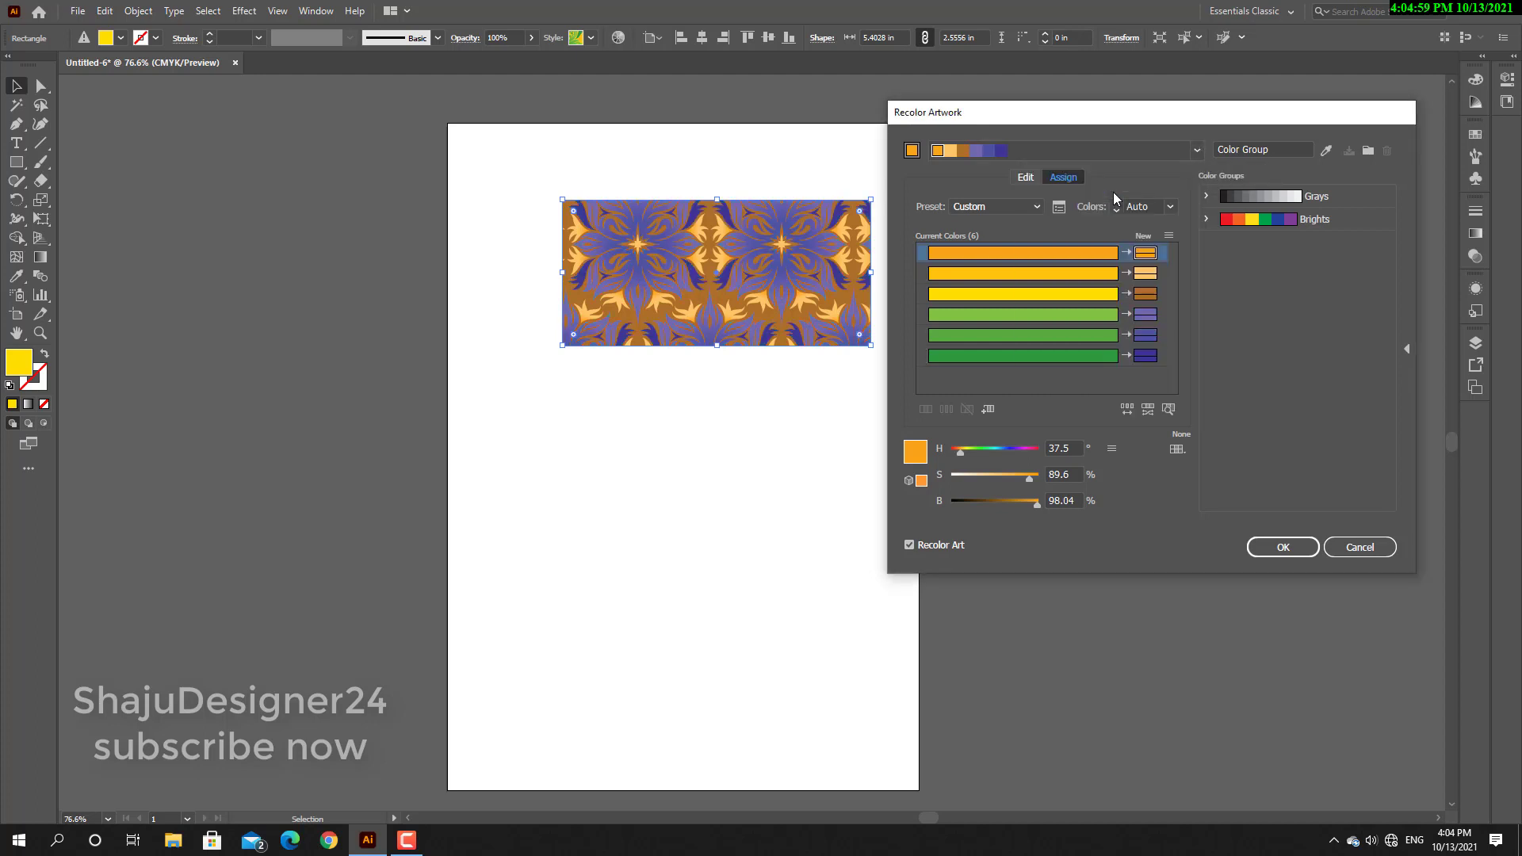
click(1193, 151)
click(1164, 377)
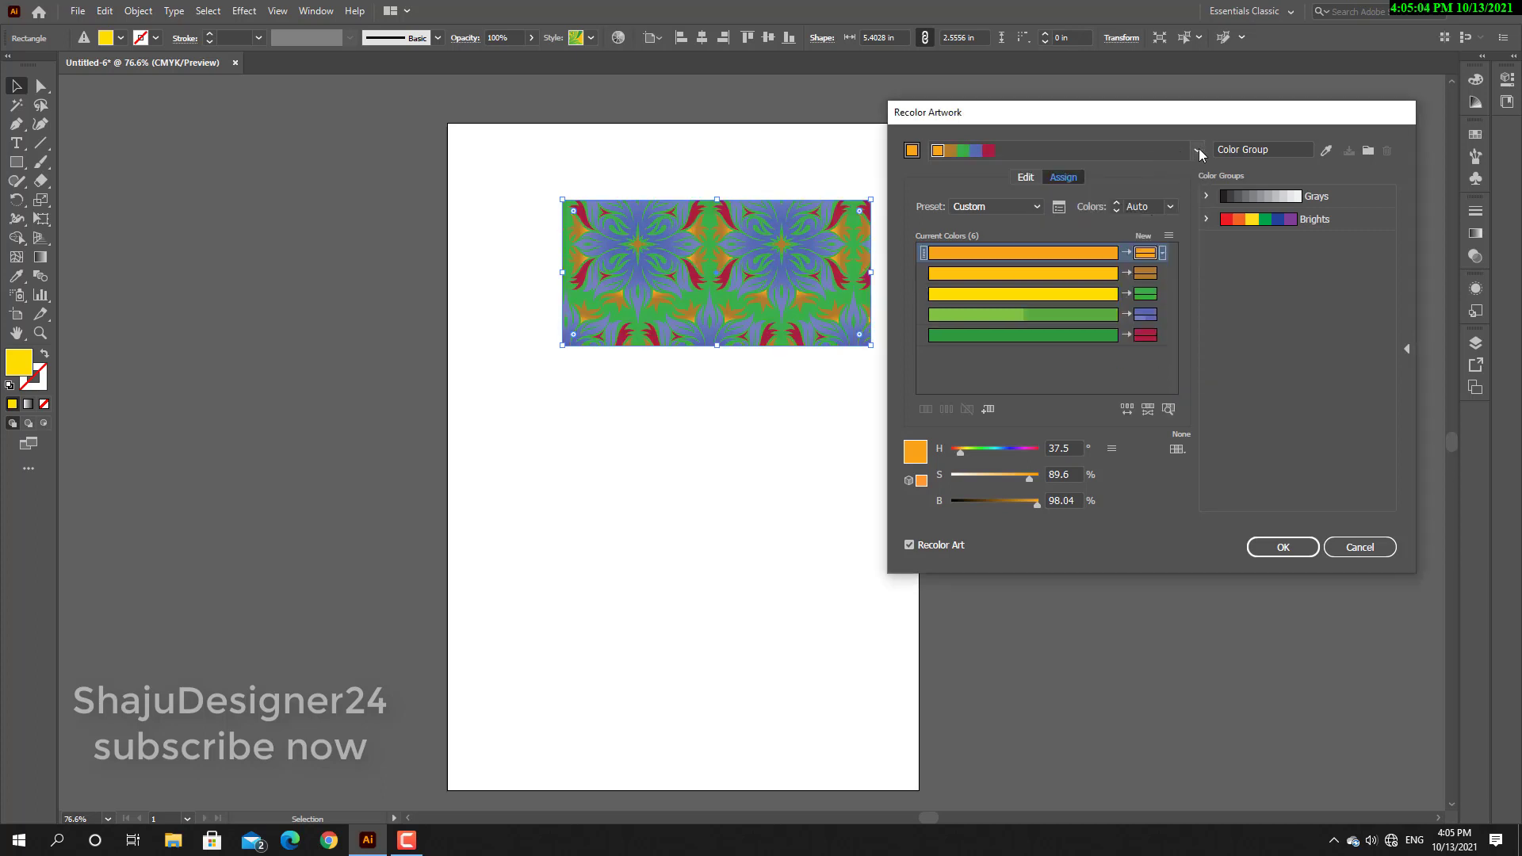
click(1198, 149)
click(1166, 345)
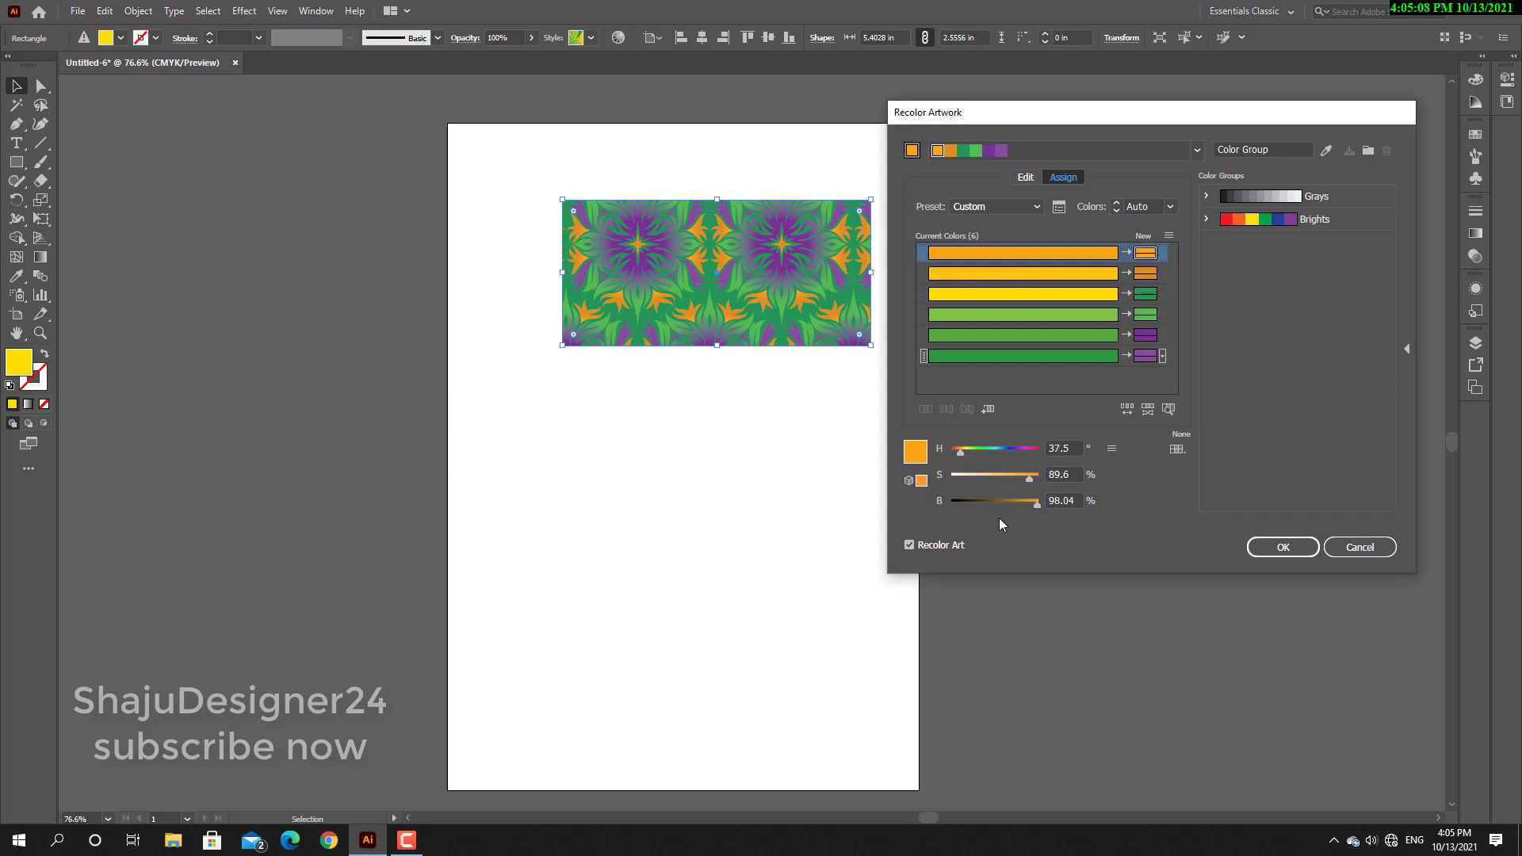
Set the first new colour to hue 242°, saturation 27% and brightness 67%, and apply the recolouring.
drag(1037, 506, 1012, 453)
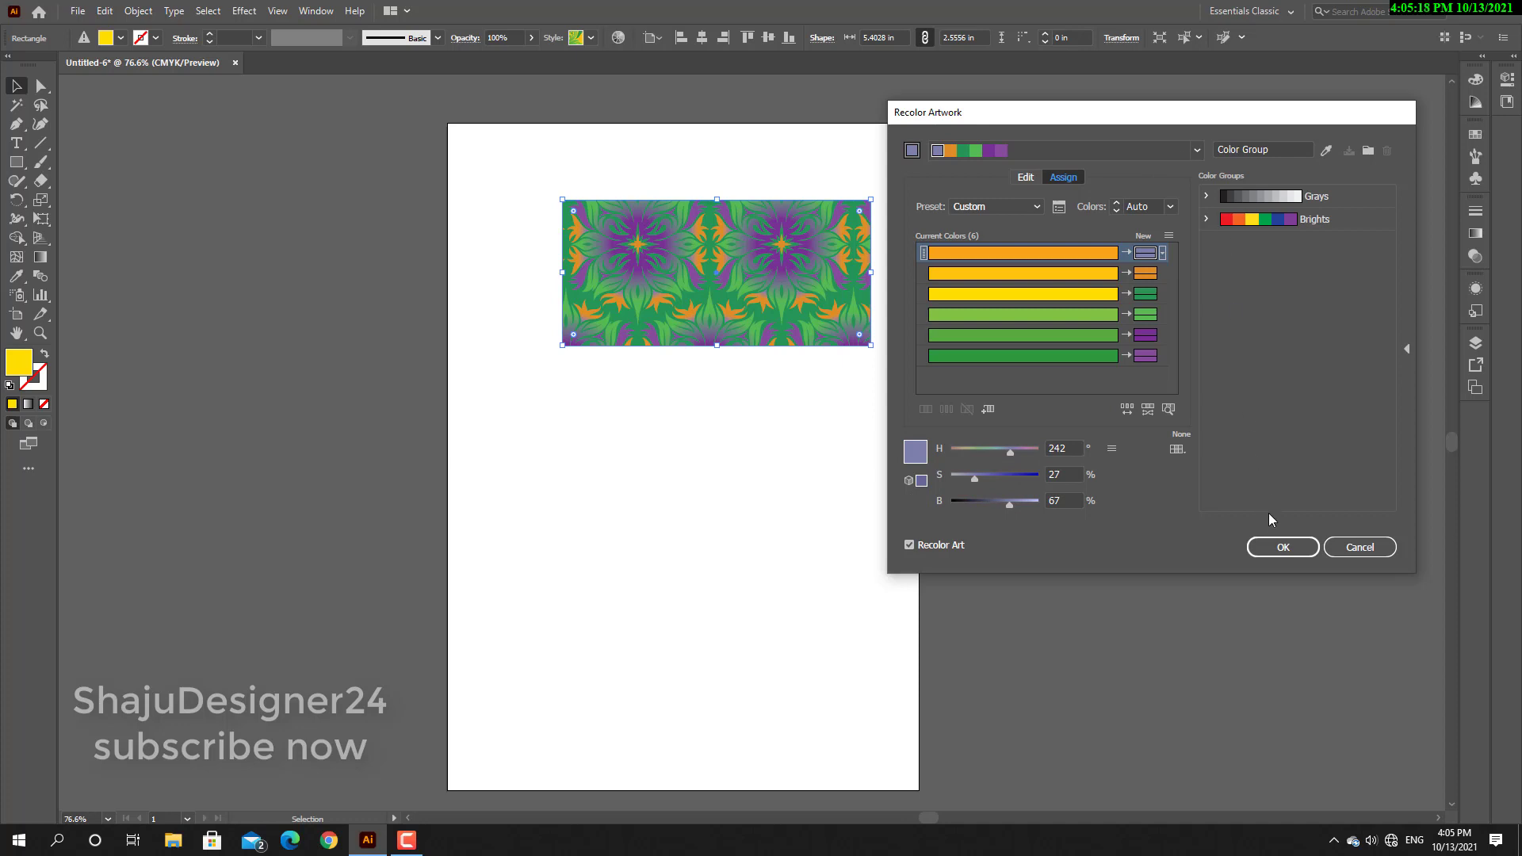
click(1282, 547)
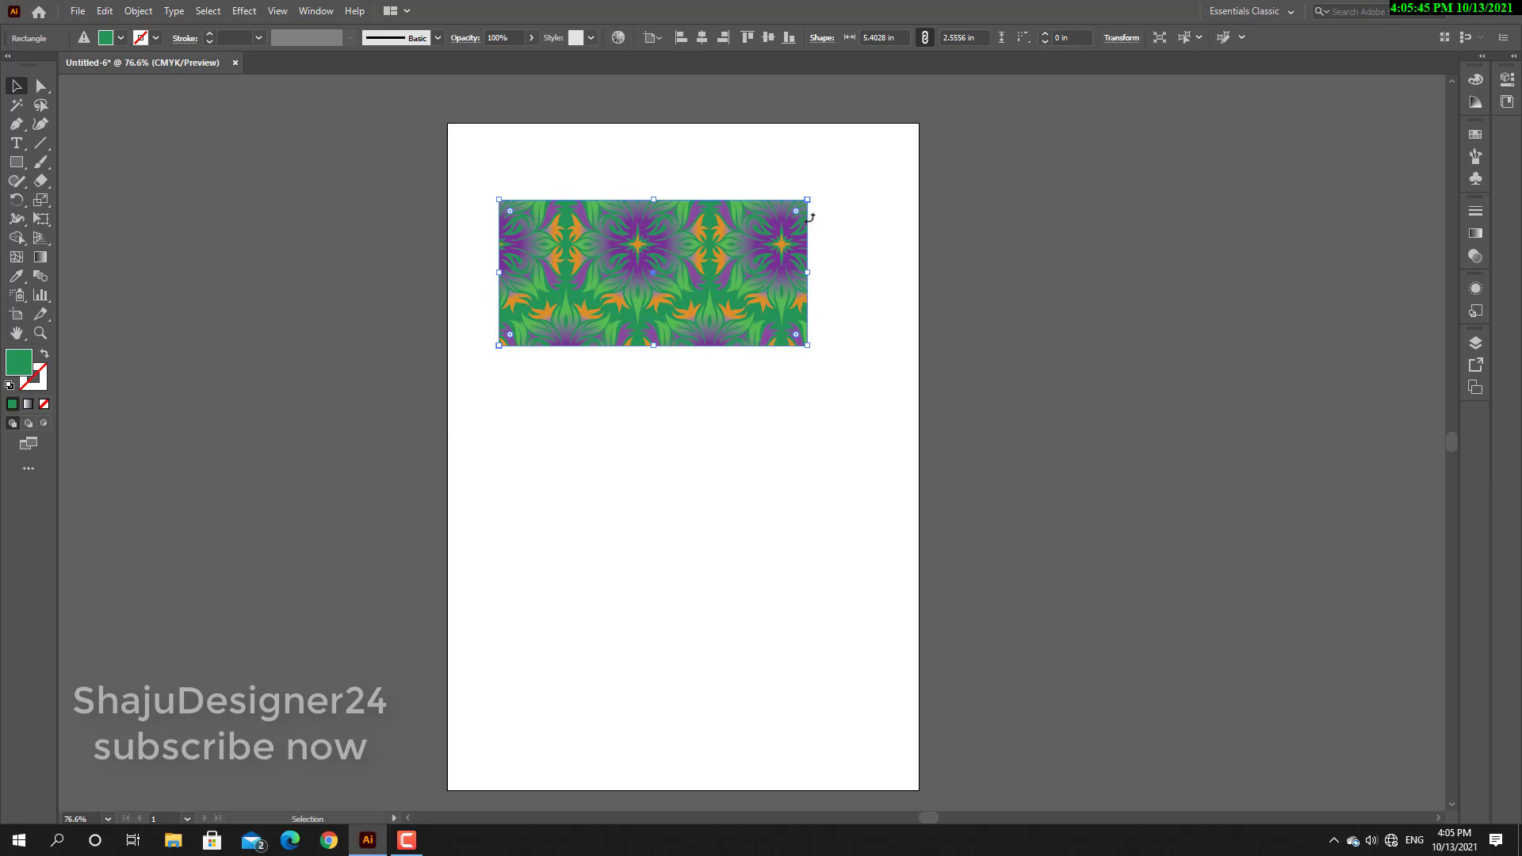
Adjust the patterned rectangle's corner radius to about 0.0089 in and move the rectangle slightly to the right on the artboard.
mouse_move(796, 212)
mouse_down()
mouse_move(750, 256)
mouse_move(815, 212)
mouse_up()
mouse_move(710, 282)
mouse_down()
mouse_move(703, 292)
mouse_move(729, 283)
mouse_up()
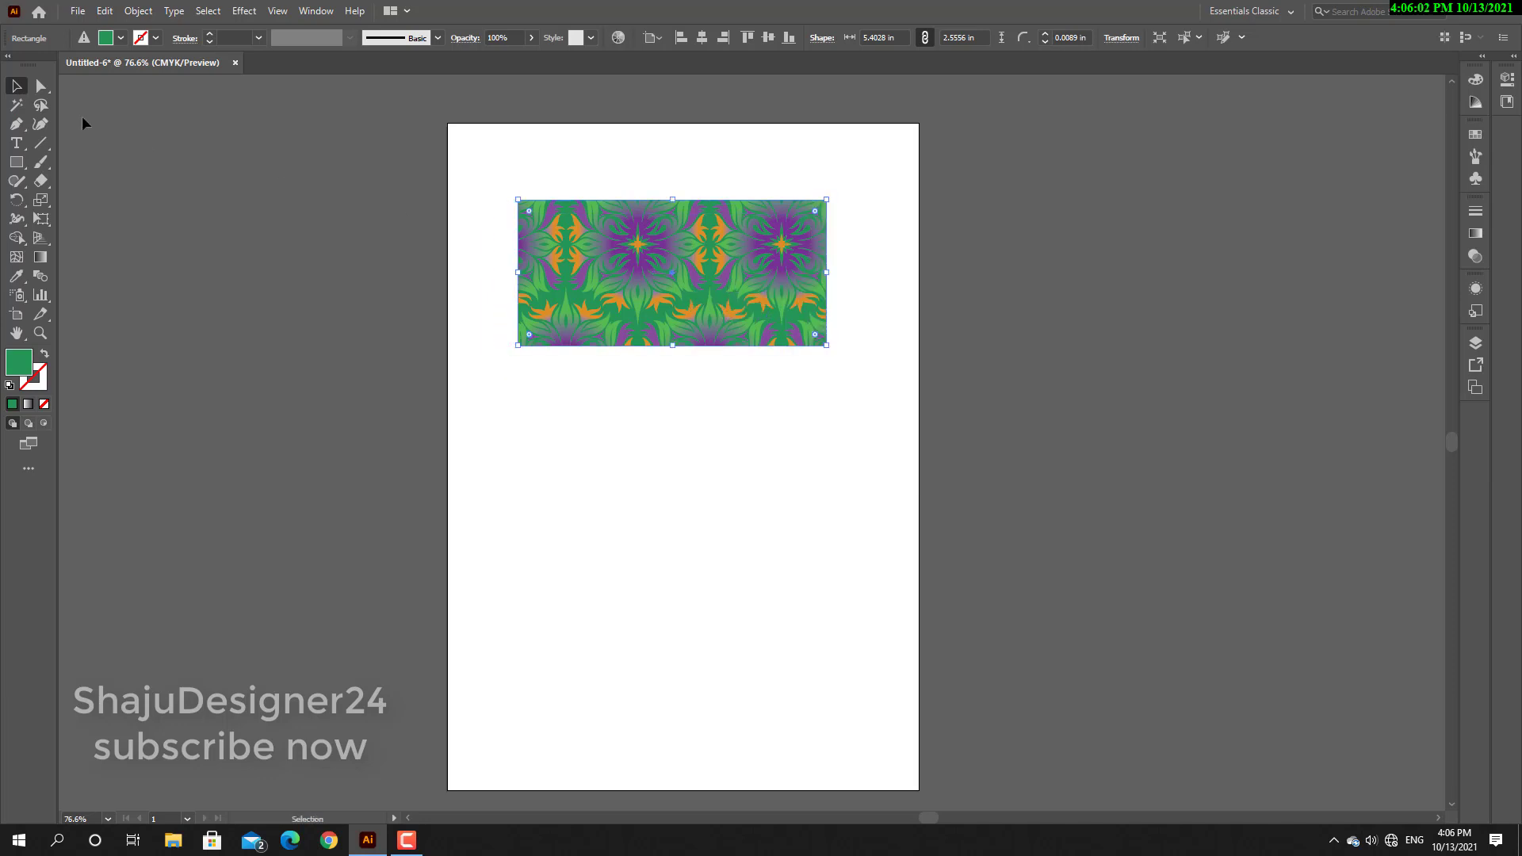
Enlarge the patterned rectangle to about 5.72 × 2.65 in and shift it slightly up and left on the artboard.
click(43, 89)
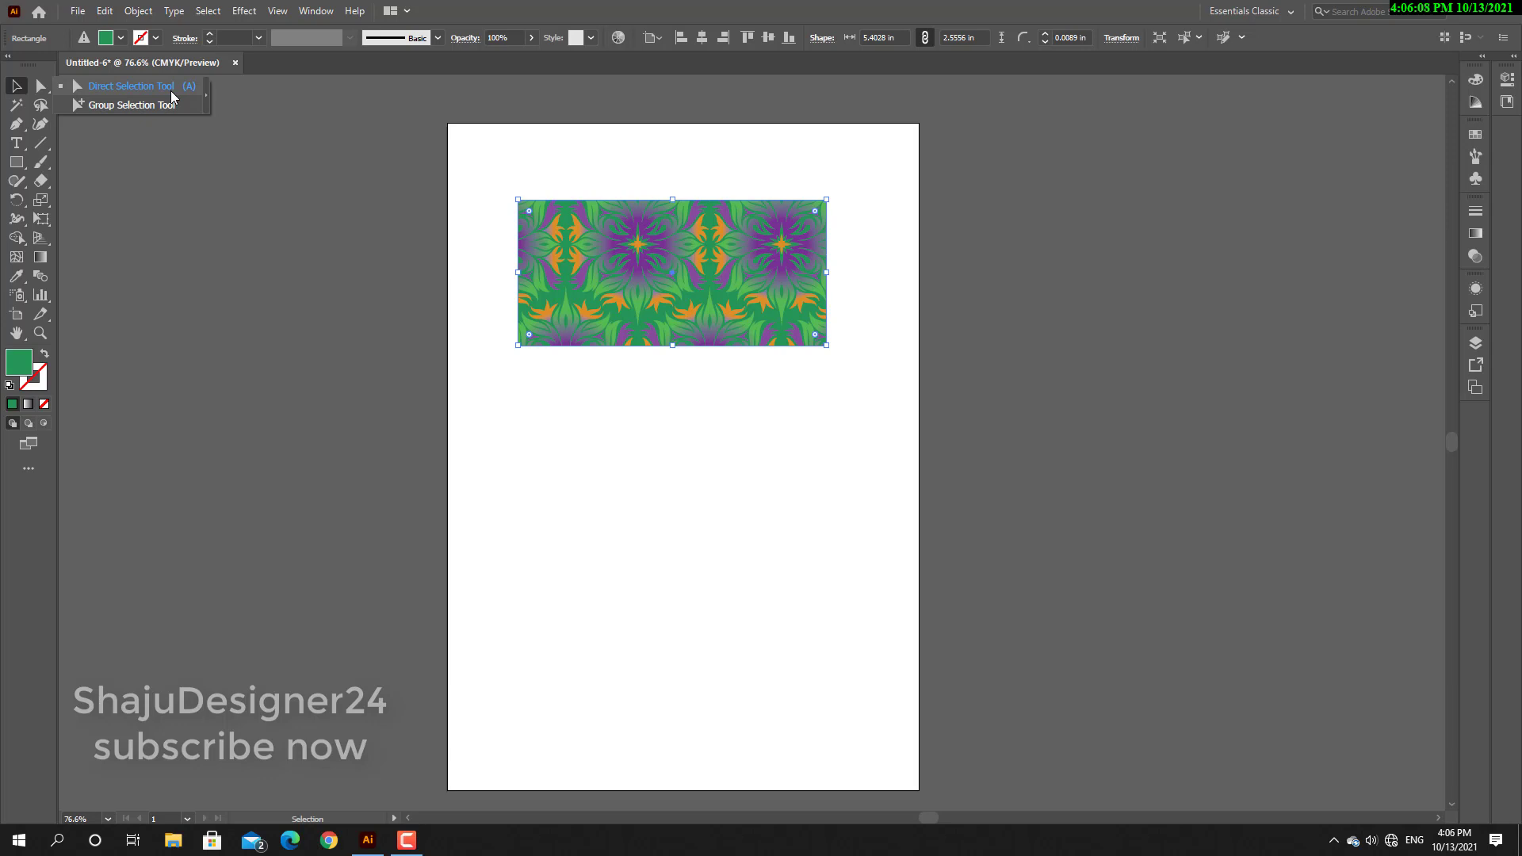
click(9, 93)
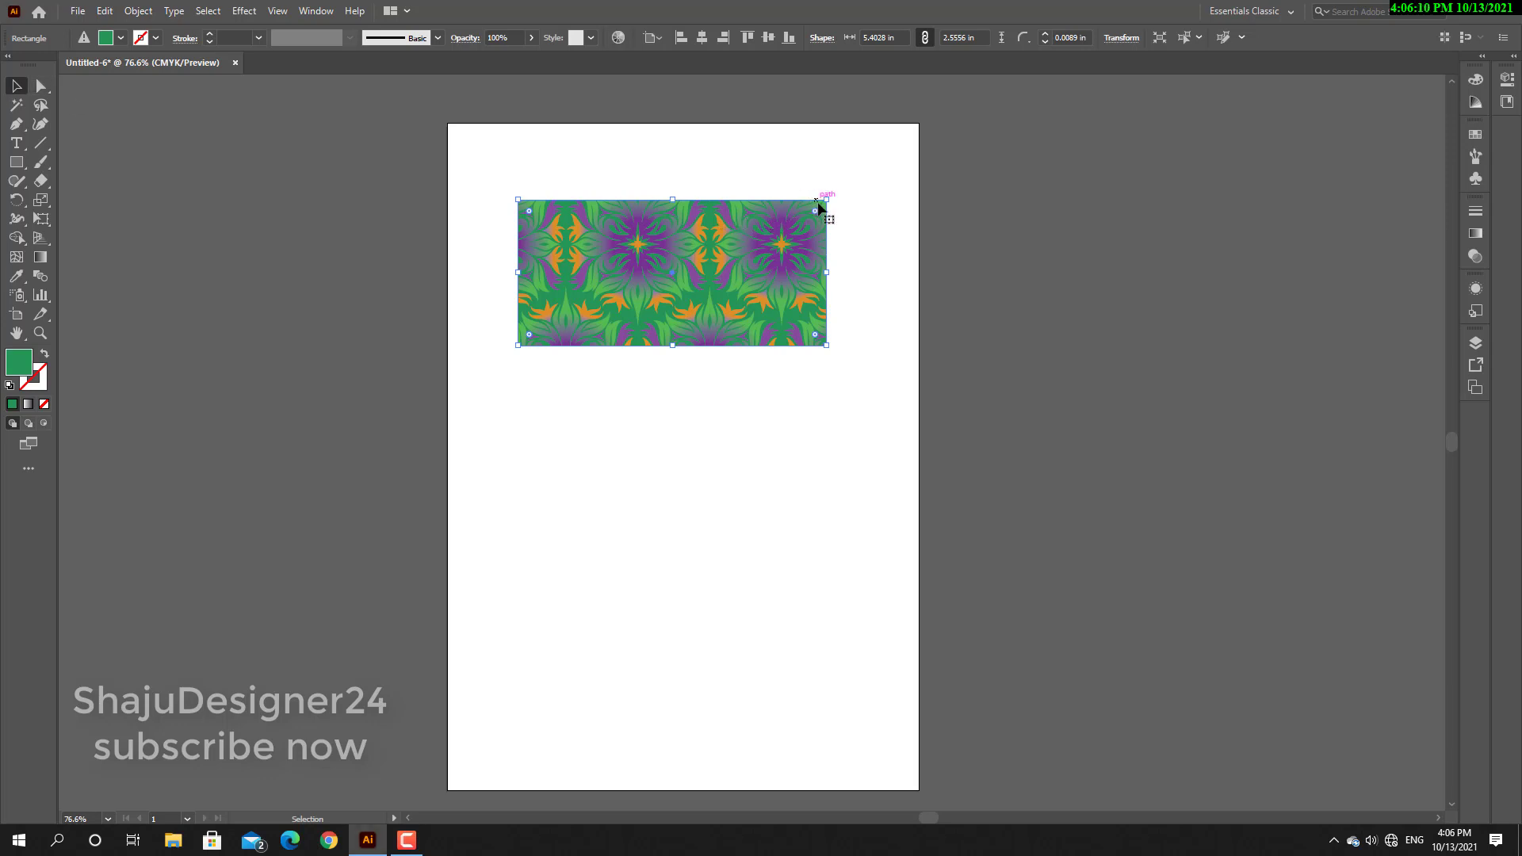
mouse_move(824, 208)
mouse_down()
mouse_move(809, 198)
mouse_move(834, 178)
mouse_move(802, 194)
mouse_move(829, 183)
mouse_up()
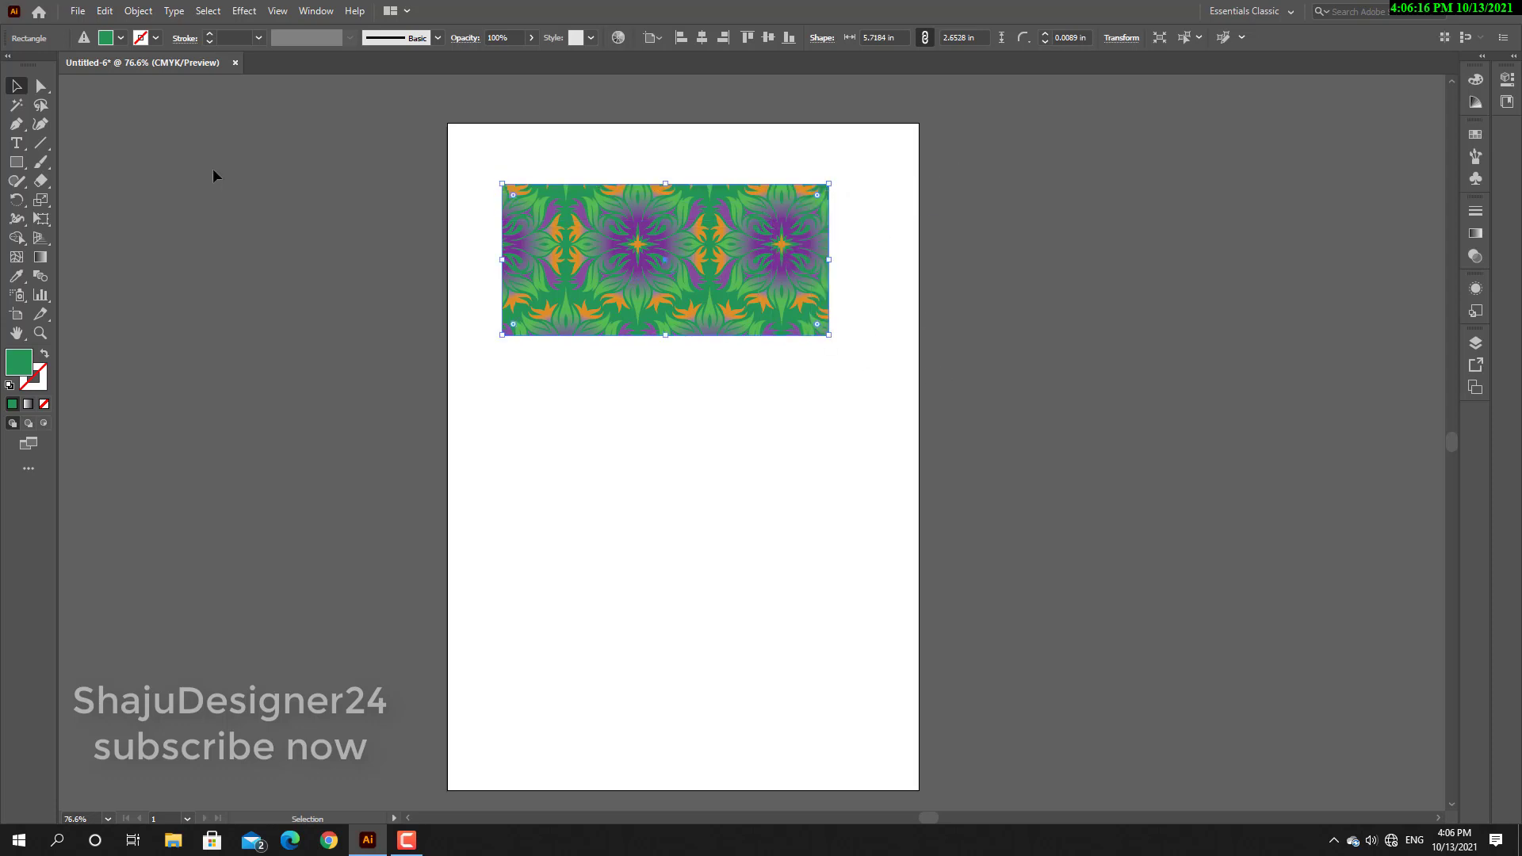
With Direct Selection, pull the rectangle's upper corner anchors outward past the artboard's sides and raise a top-edge anchor into a peak.
click(41, 88)
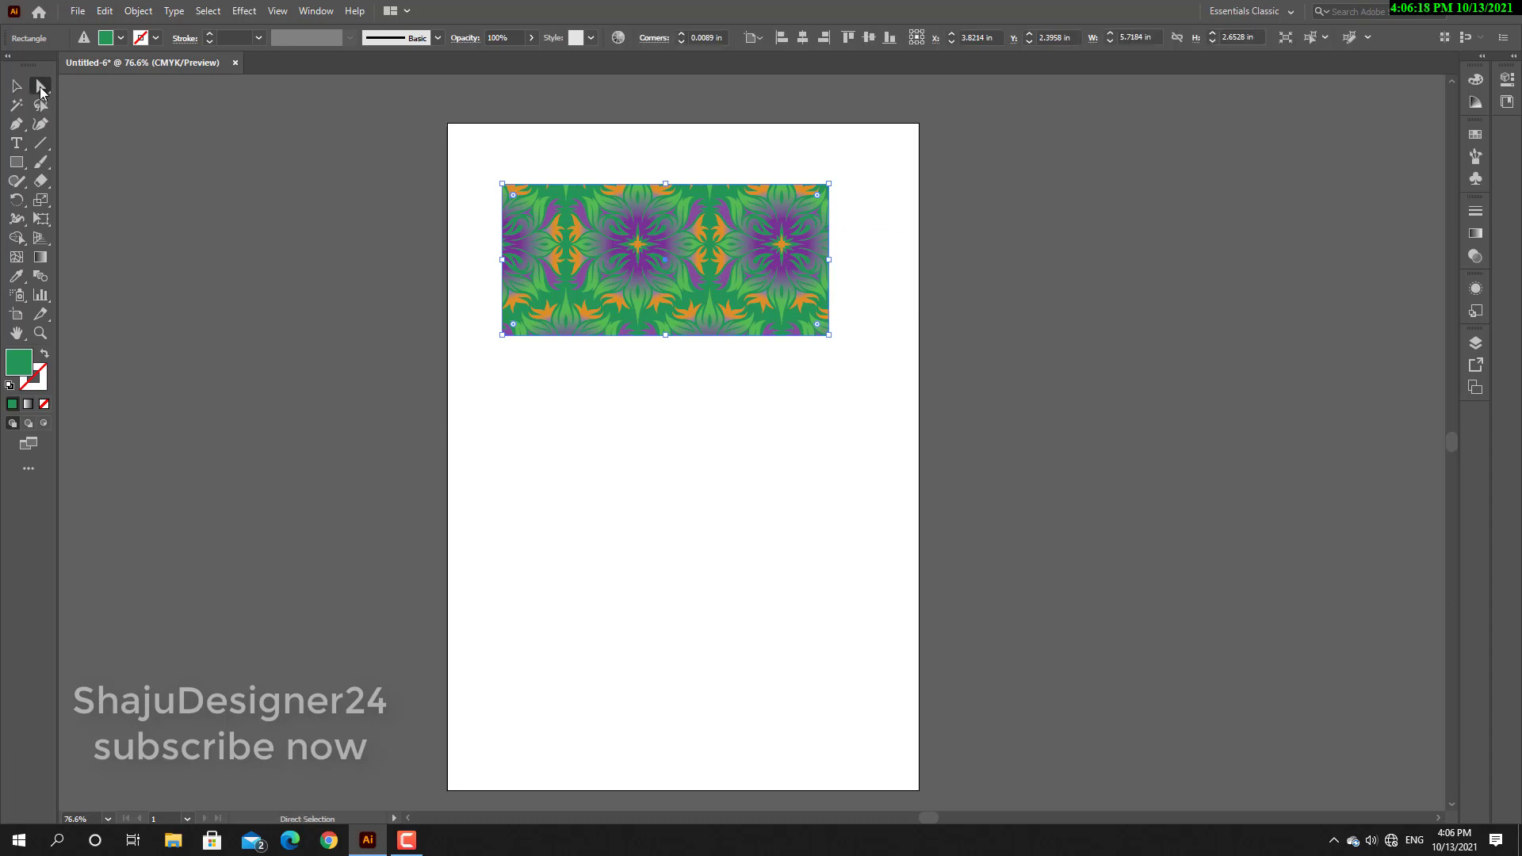
click(829, 185)
drag(830, 188, 934, 185)
drag(503, 188, 613, 116)
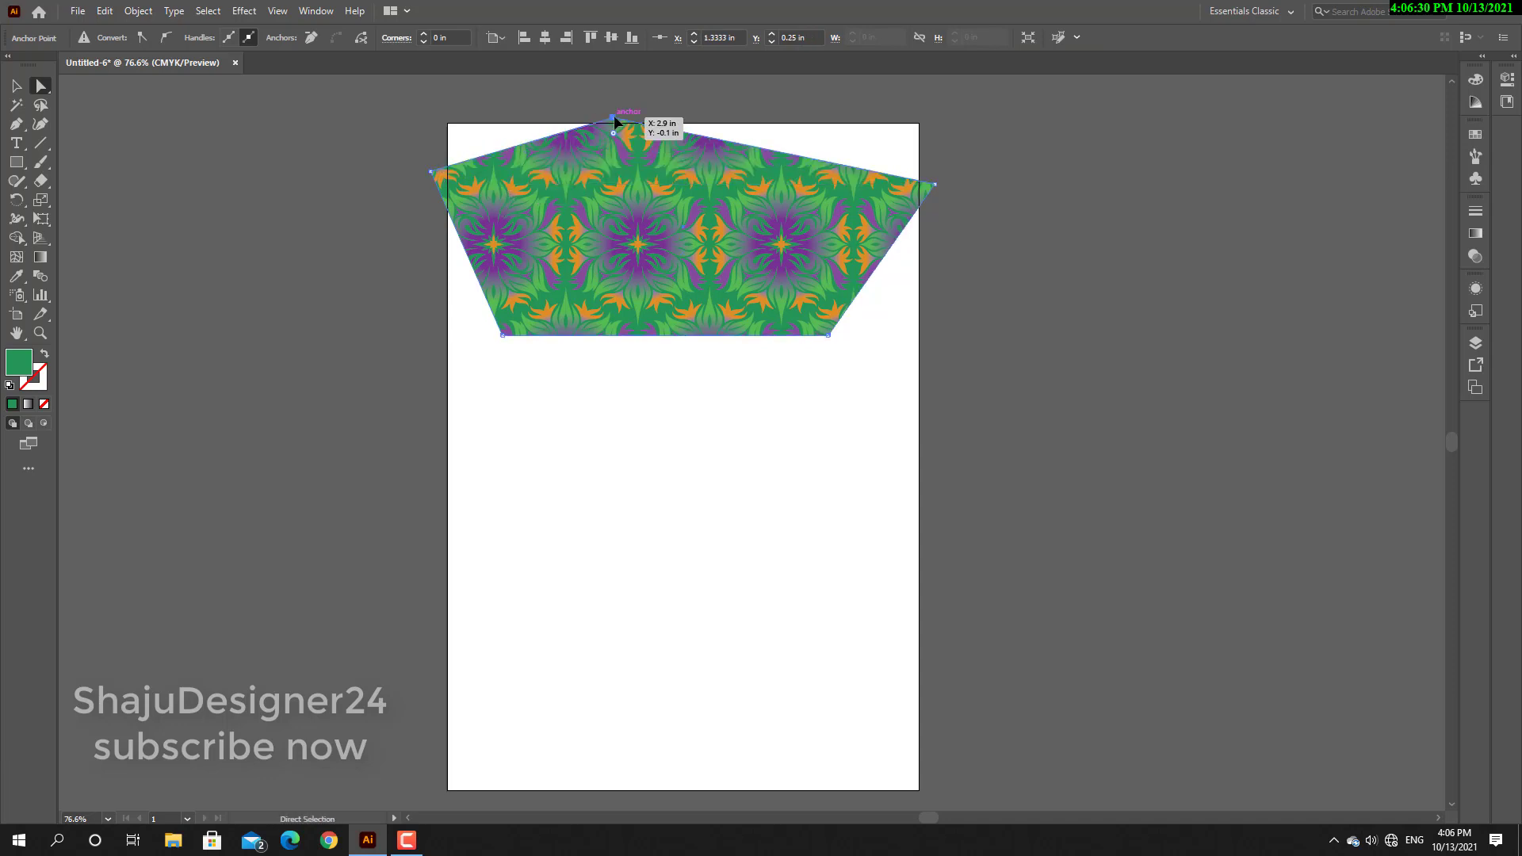
Reshape the lower edge by moving its anchors, notch the lower-left side inward, and lower the top peak to about X 3.38, Y 0.20 in.
drag(503, 336, 455, 335)
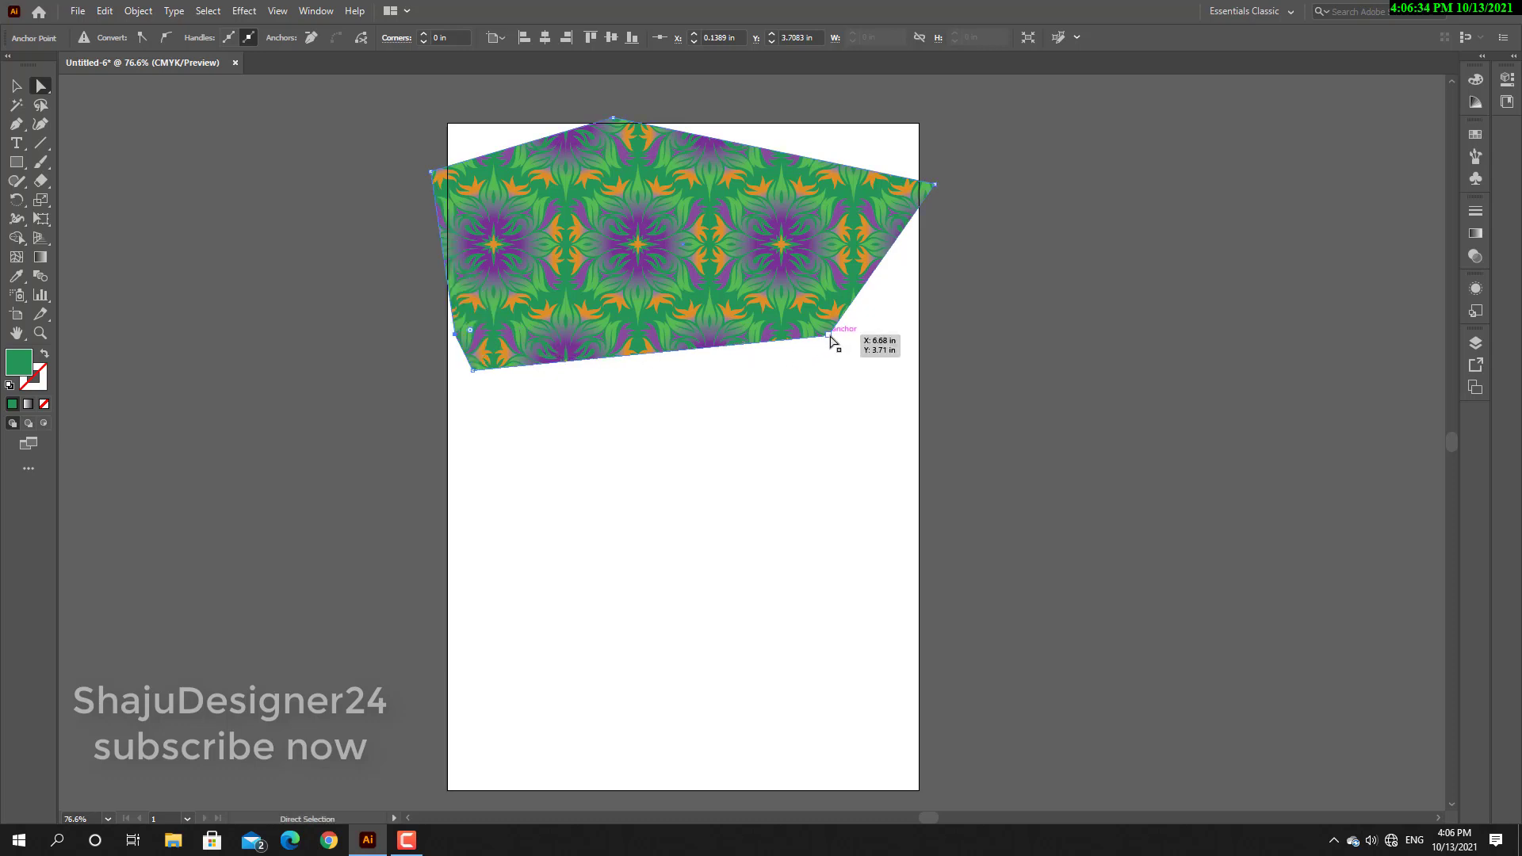
drag(829, 334, 749, 325)
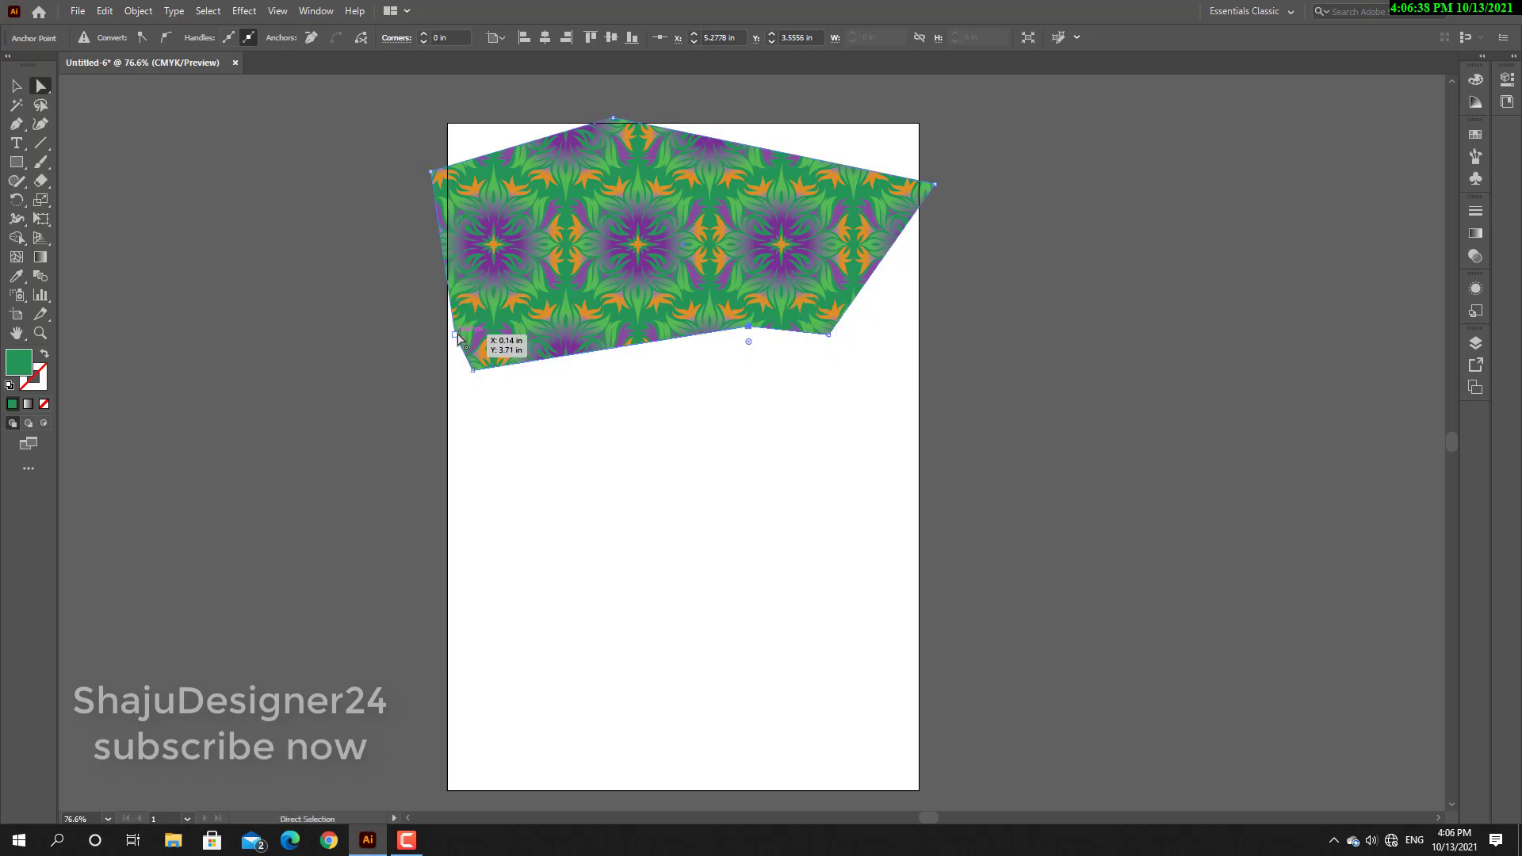
drag(455, 335, 486, 328)
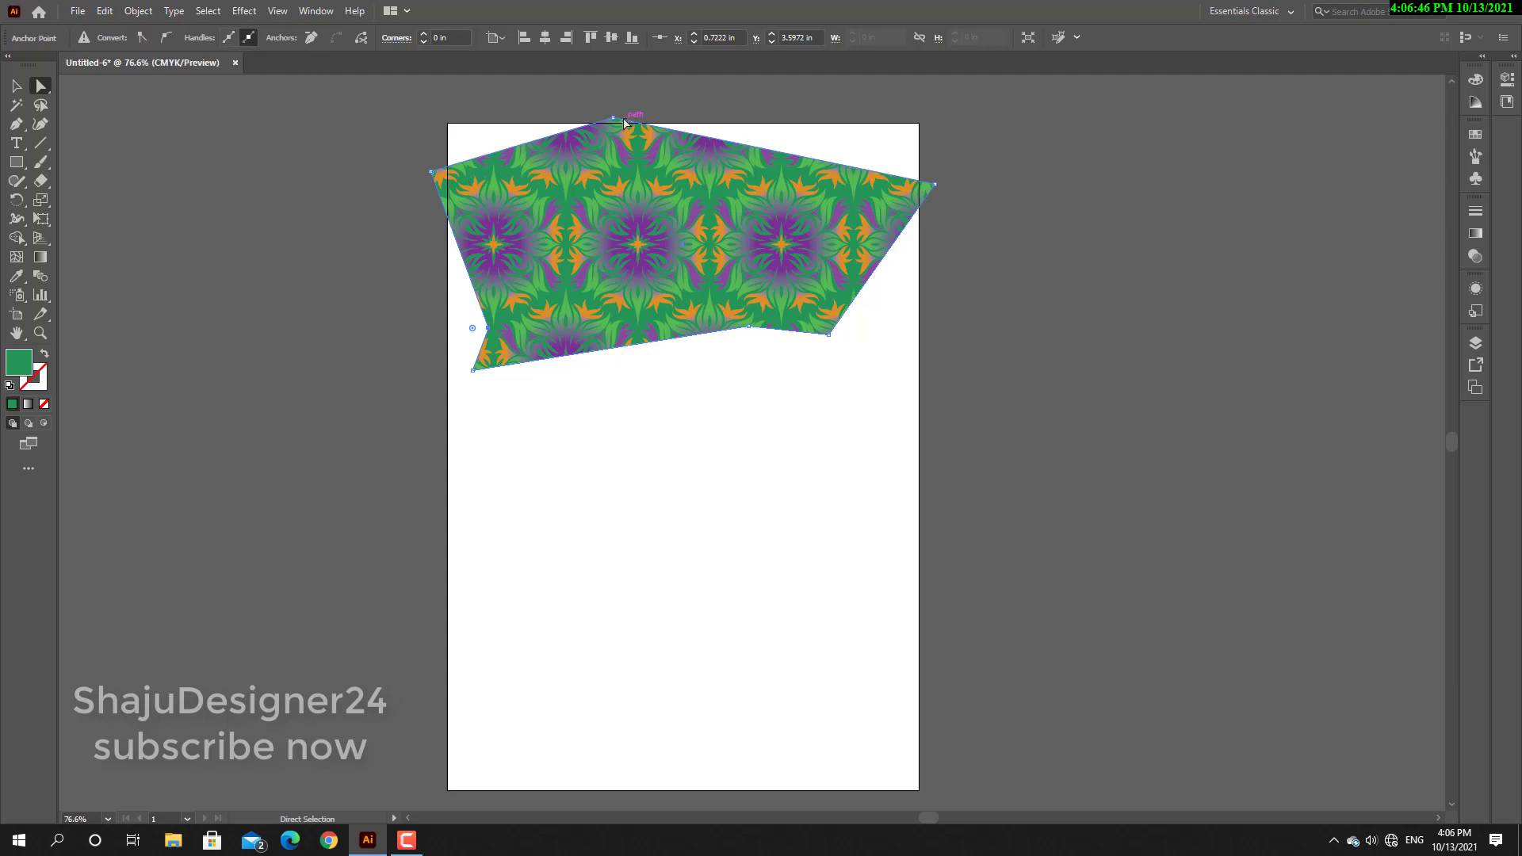
drag(613, 119, 639, 138)
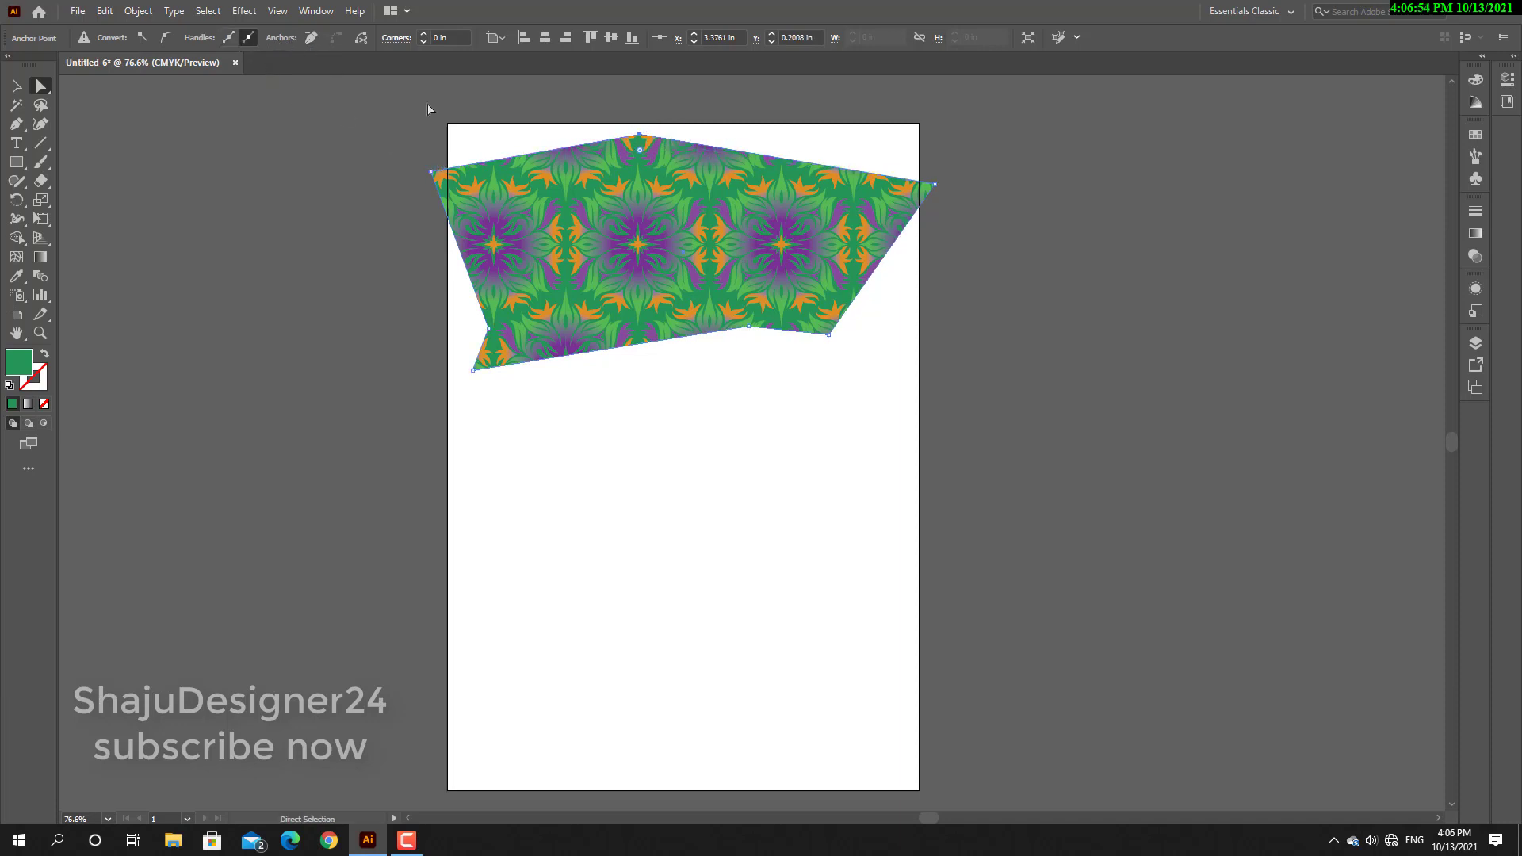
Remove the shape's far-right and lower-right anchor points, and move the shape right so it lies fully on the artboard.
click(936, 185)
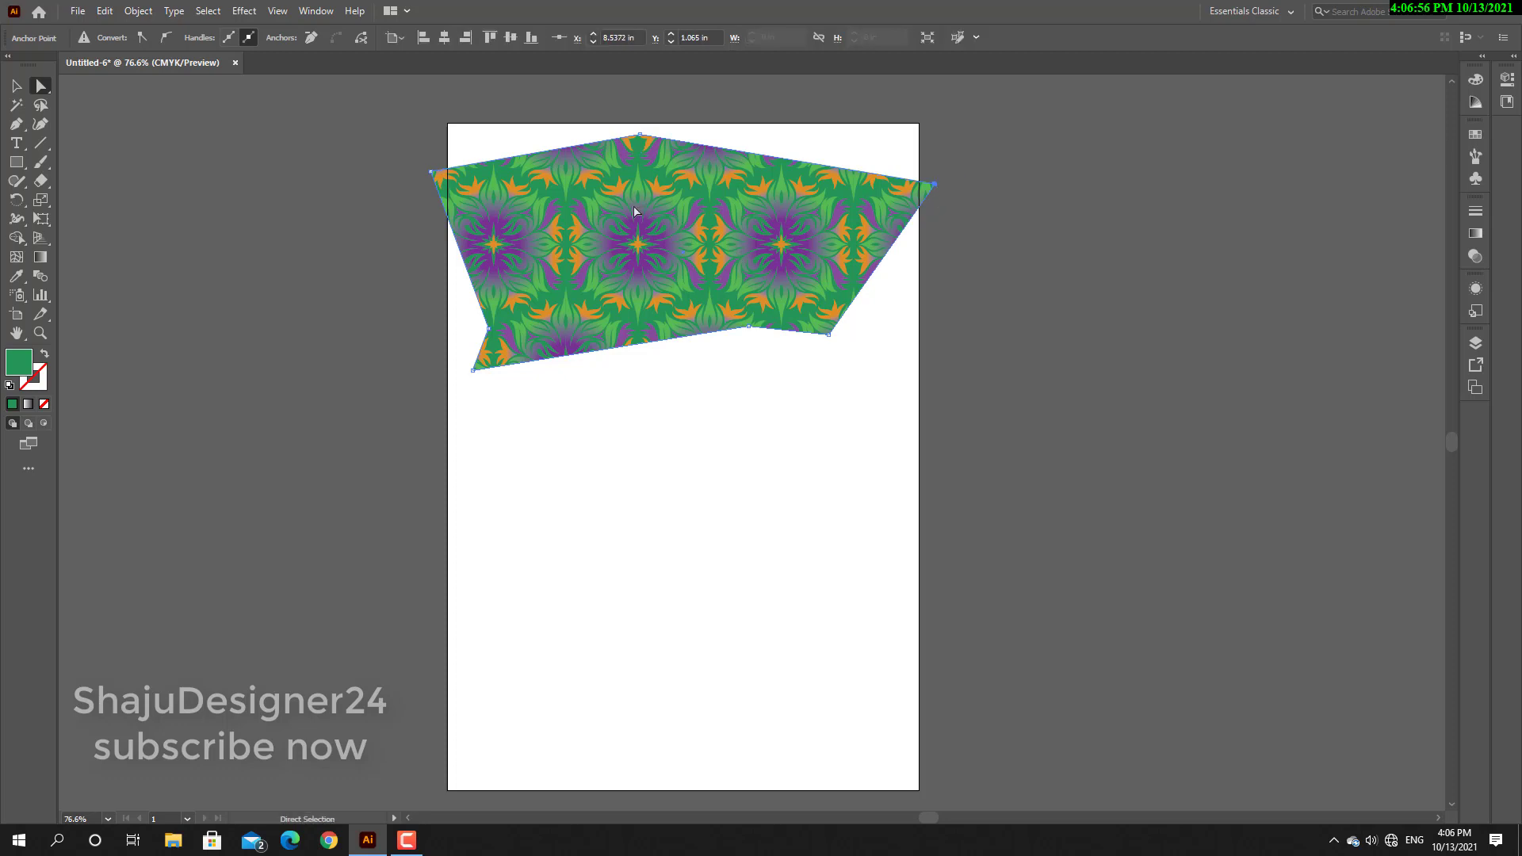
click(312, 39)
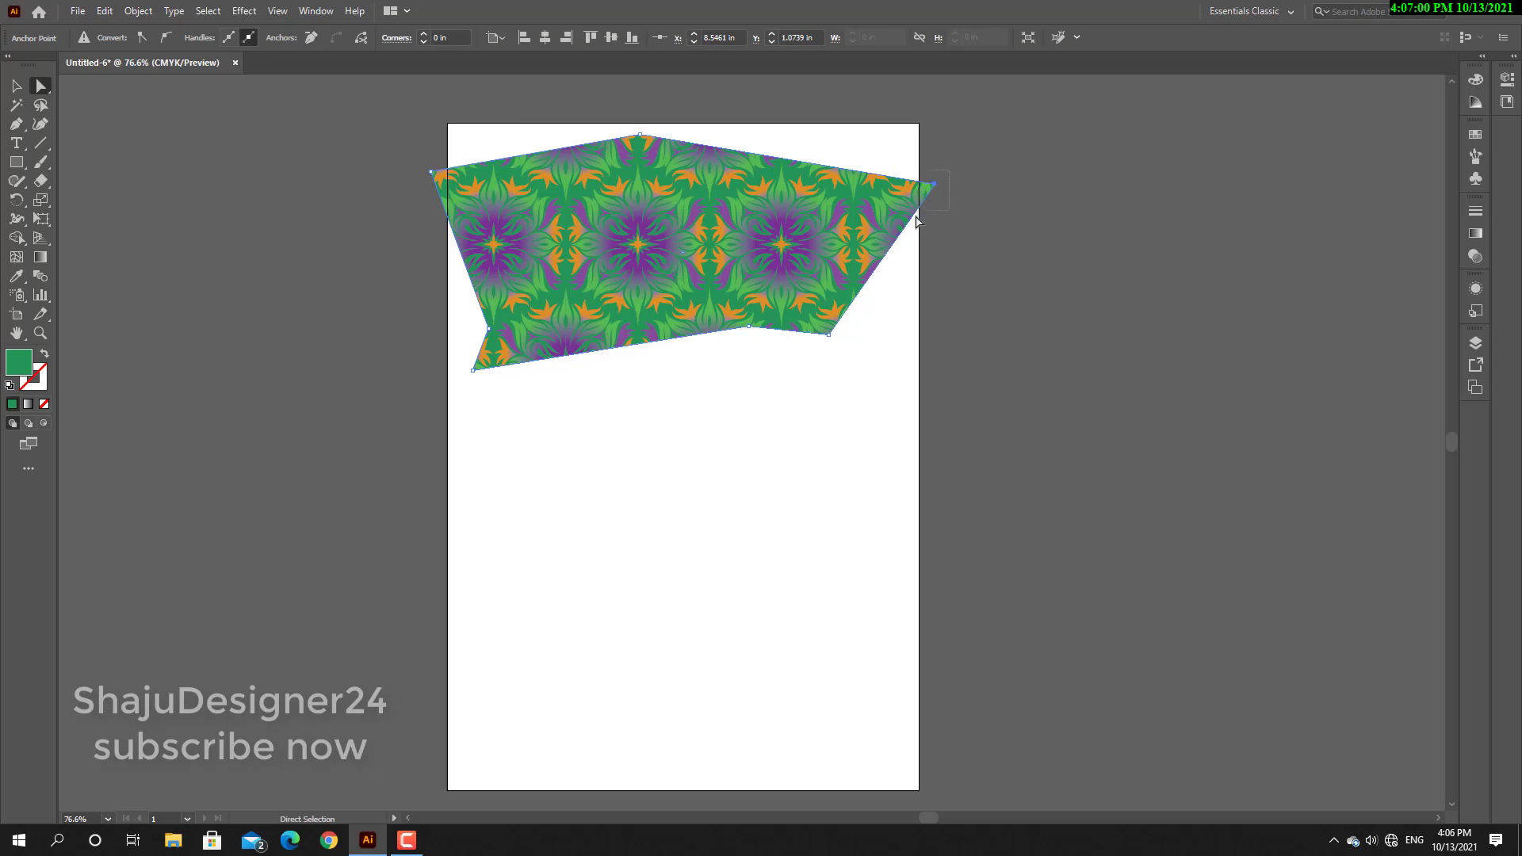
click(313, 38)
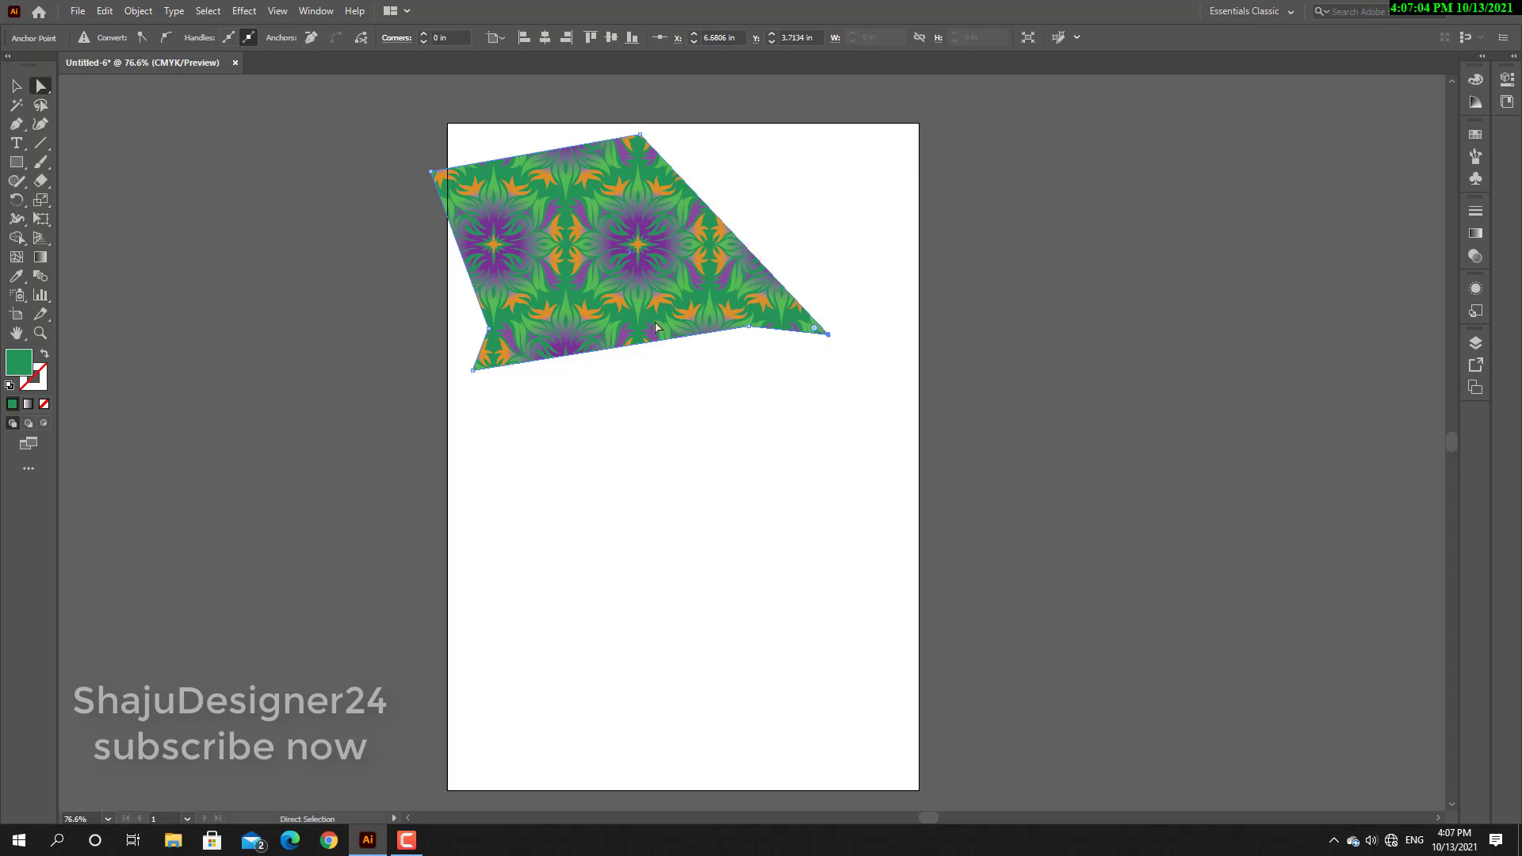
click(312, 38)
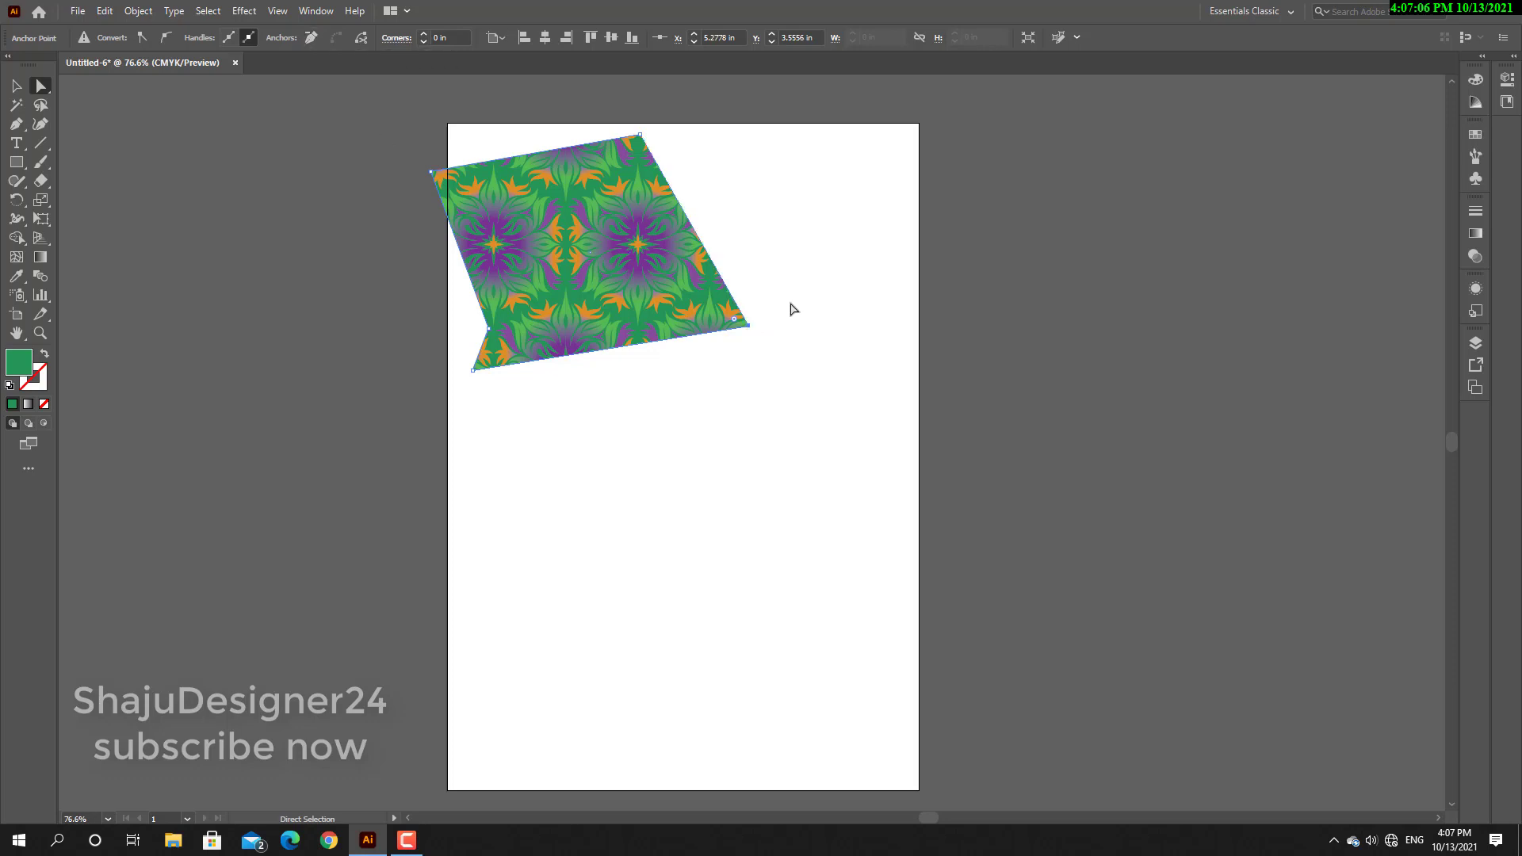
drag(612, 219, 683, 226)
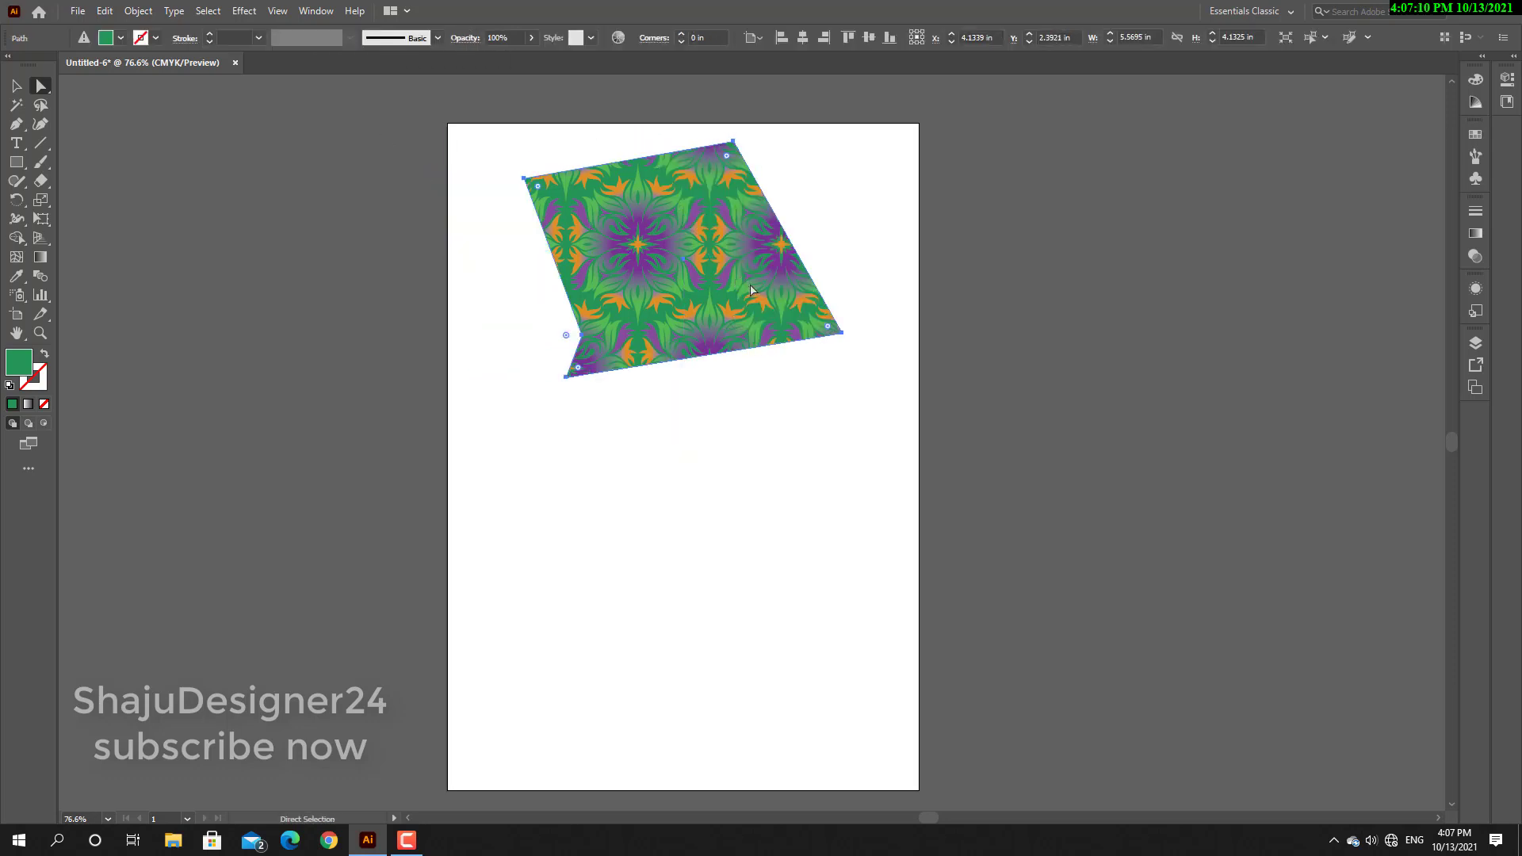
Try rounding only the shape's upper-right corner with increasing radii, and return the radius to 0 in.
click(735, 143)
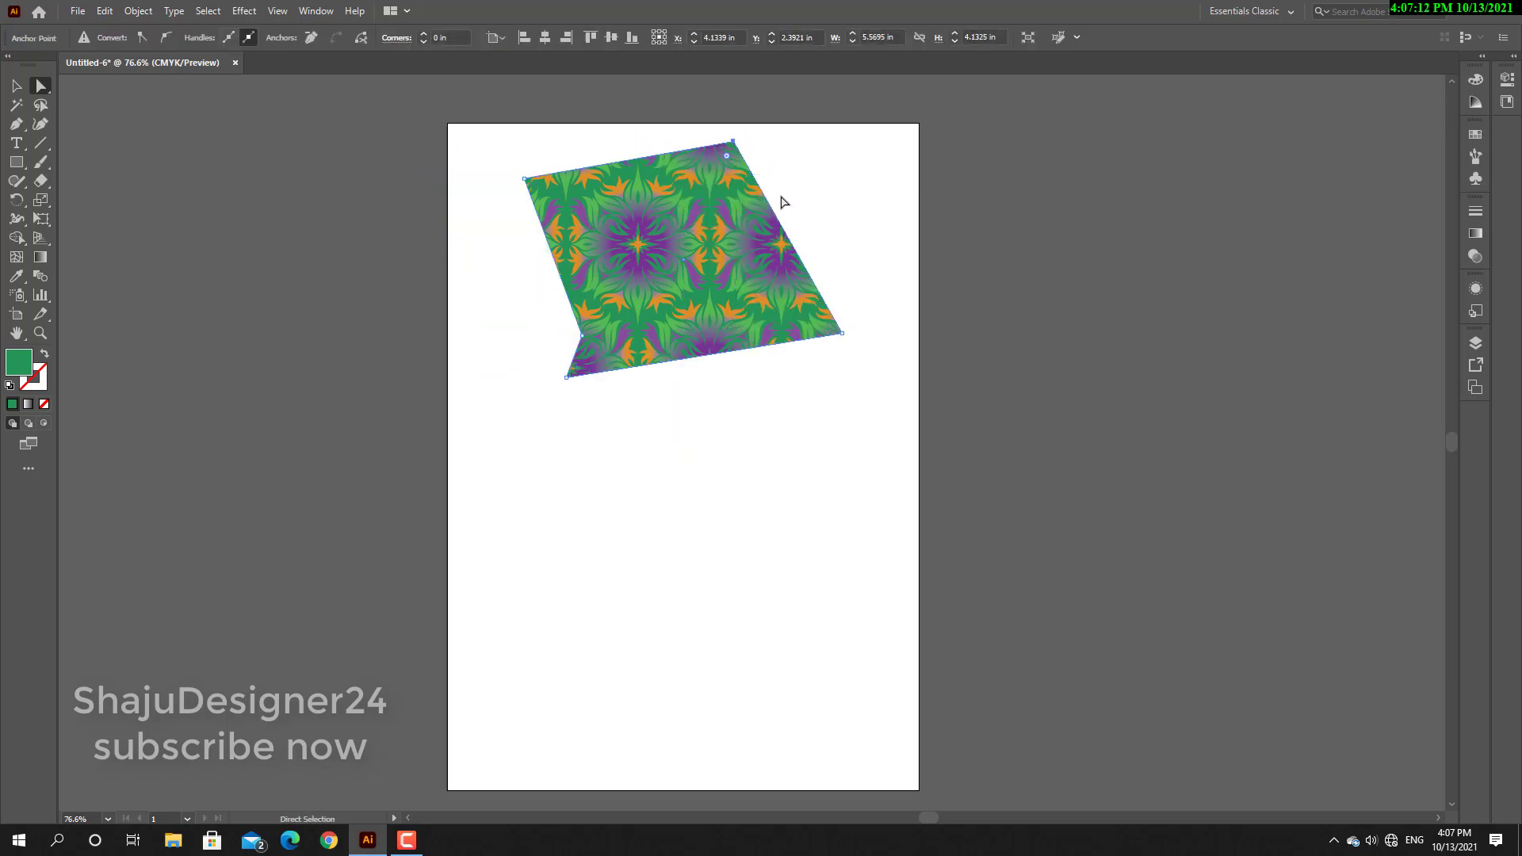
click(425, 34)
click(425, 35)
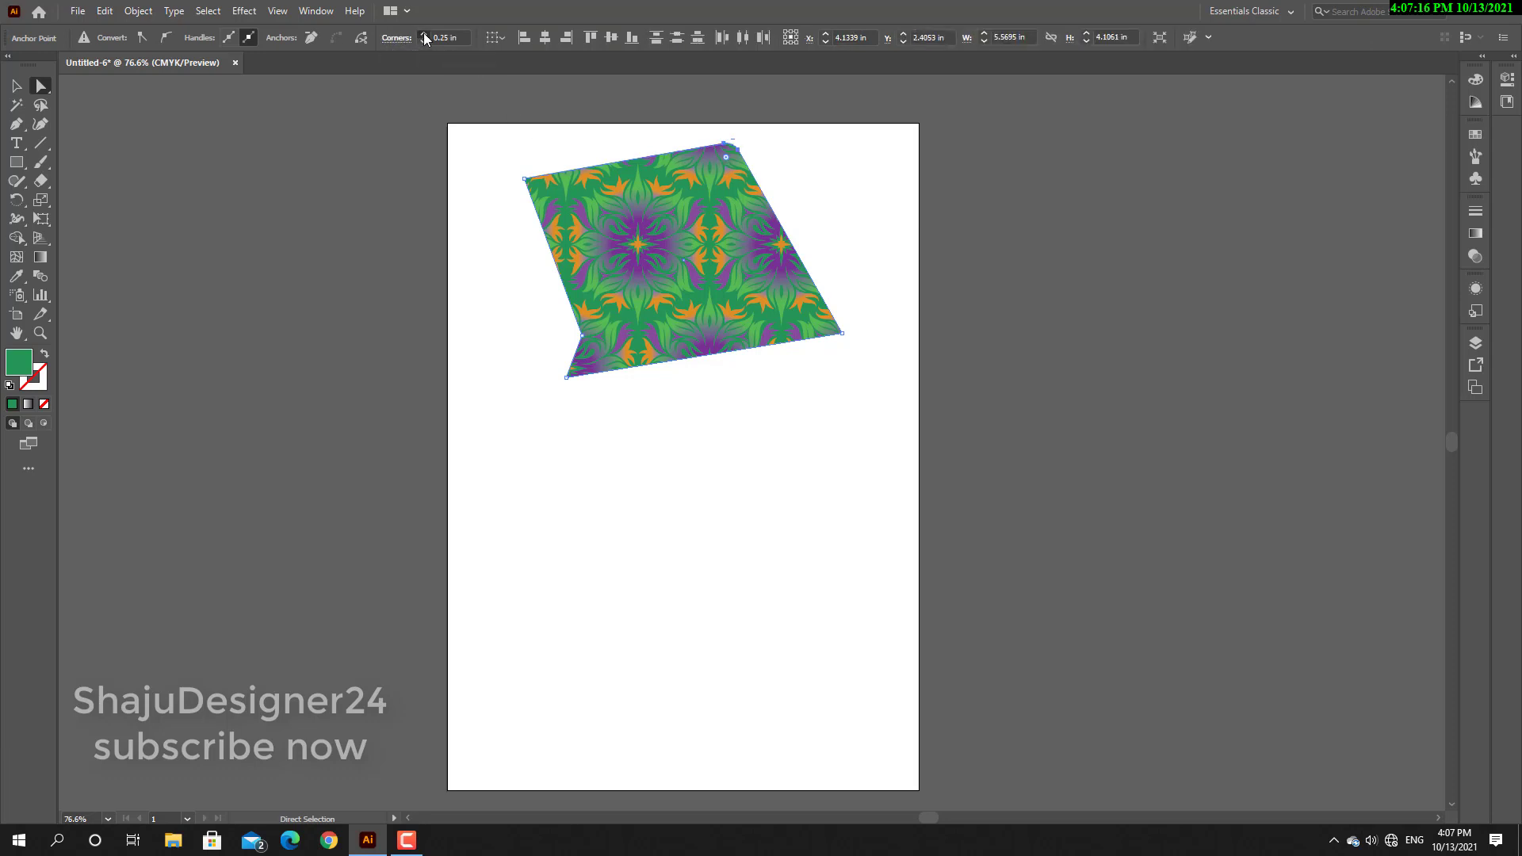
click(424, 35)
click(424, 35)
click(424, 35)
click(424, 34)
click(423, 42)
click(423, 41)
click(423, 41)
click(422, 42)
click(423, 41)
click(422, 42)
click(422, 41)
click(423, 41)
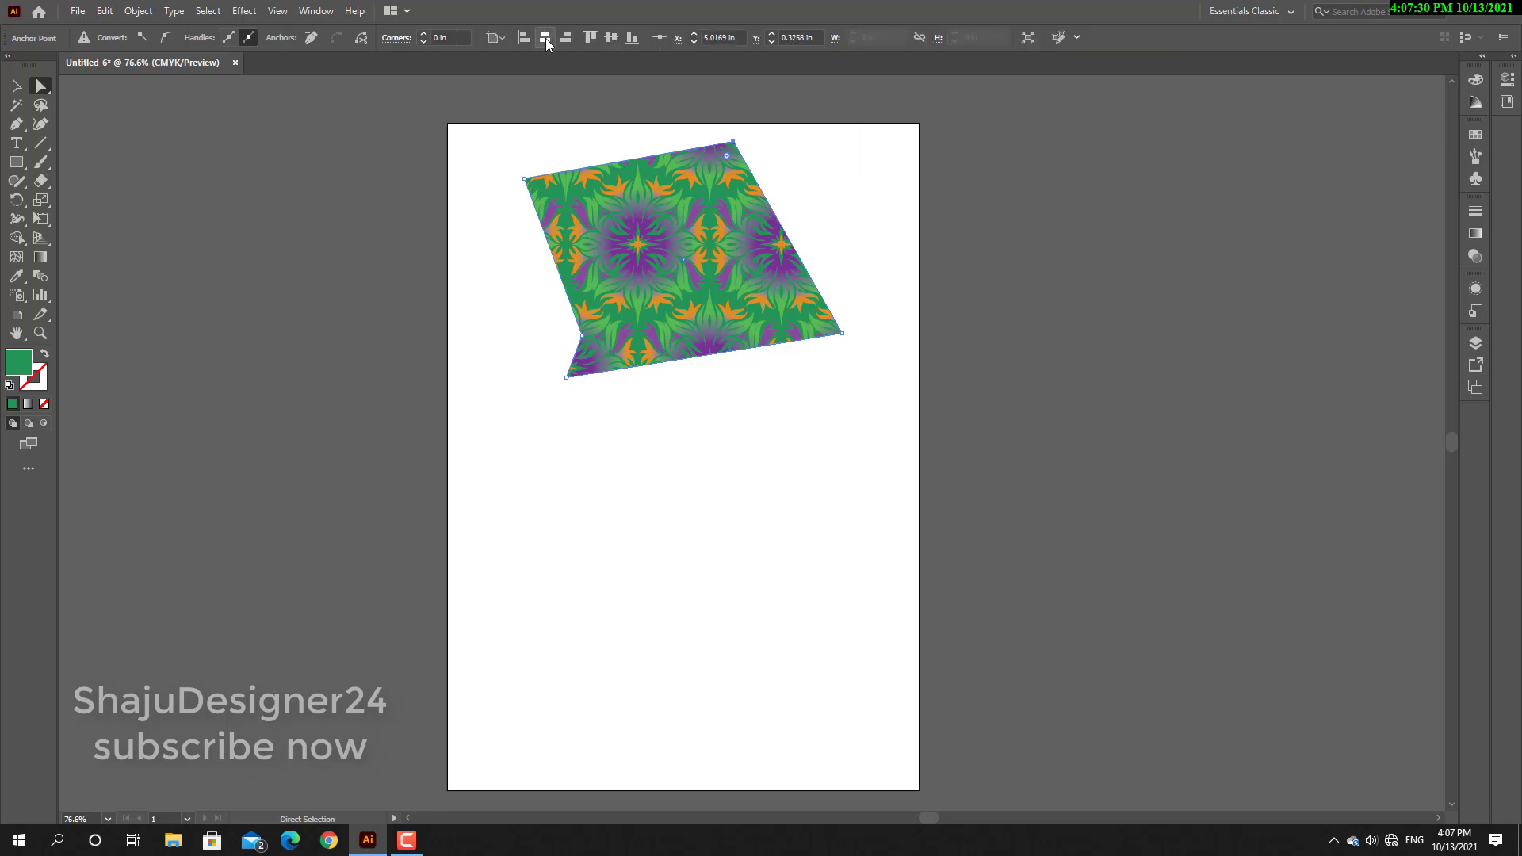
Move the patterned shape up until its highest corner meets the artboard's top edge.
drag(725, 260, 725, 241)
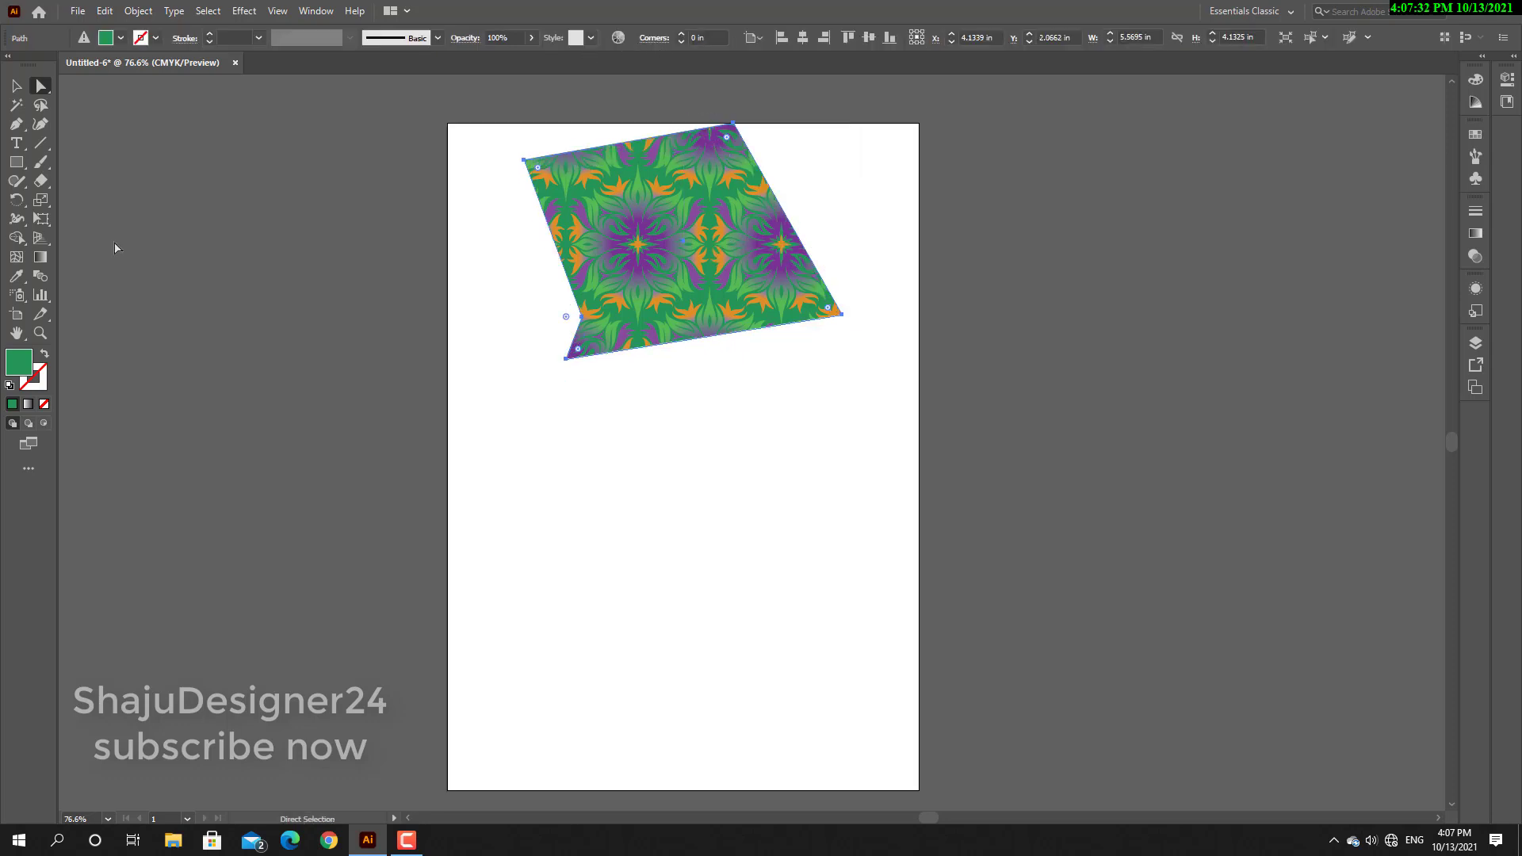
Add the point text "ShajuDesigner24" below the patterned shape, replacing the placeholder text.
click(16, 143)
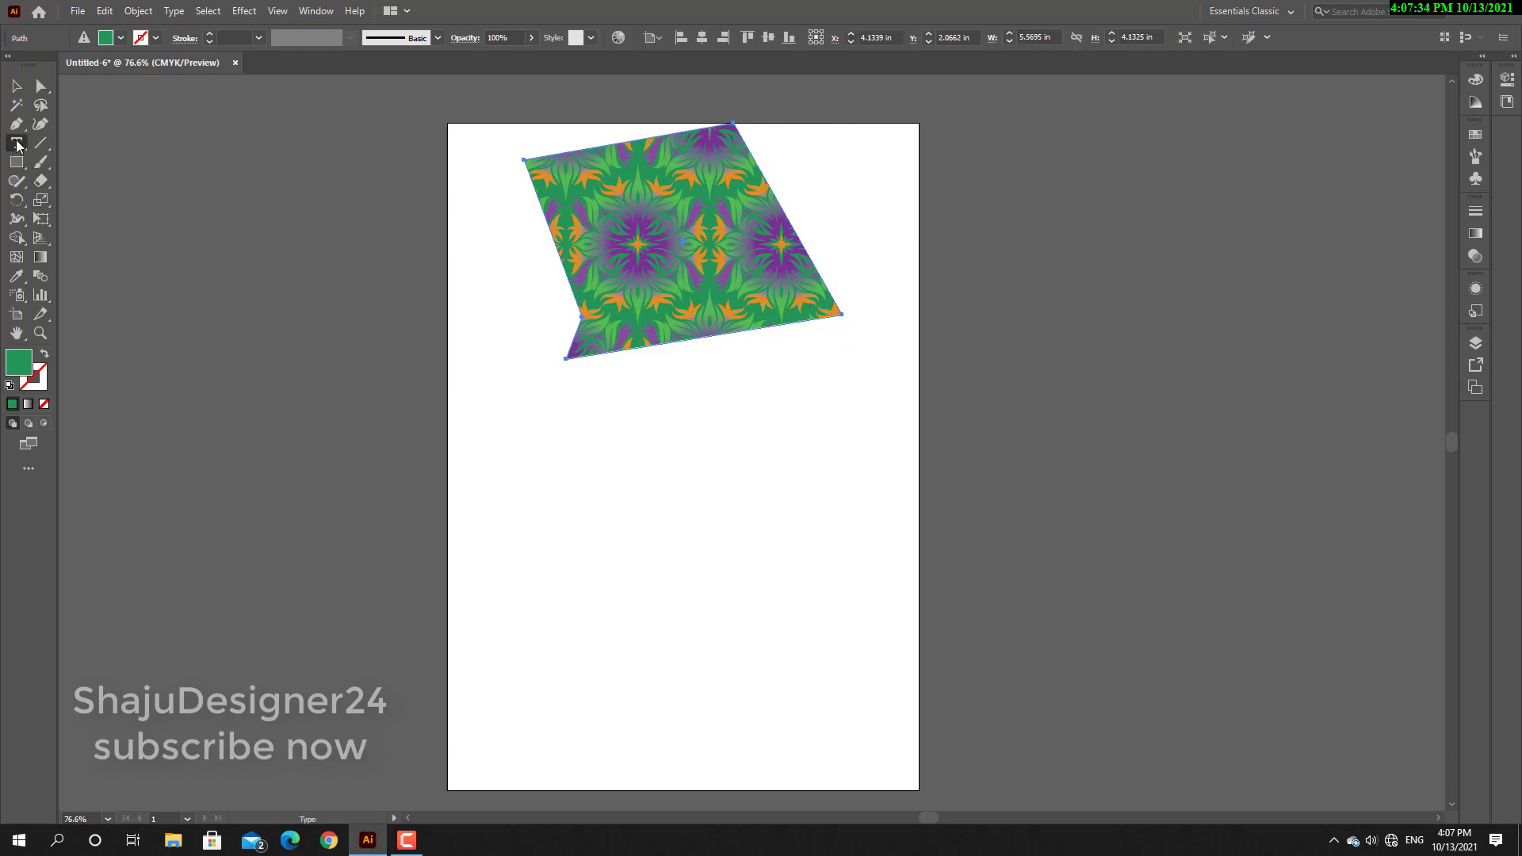
click(525, 456)
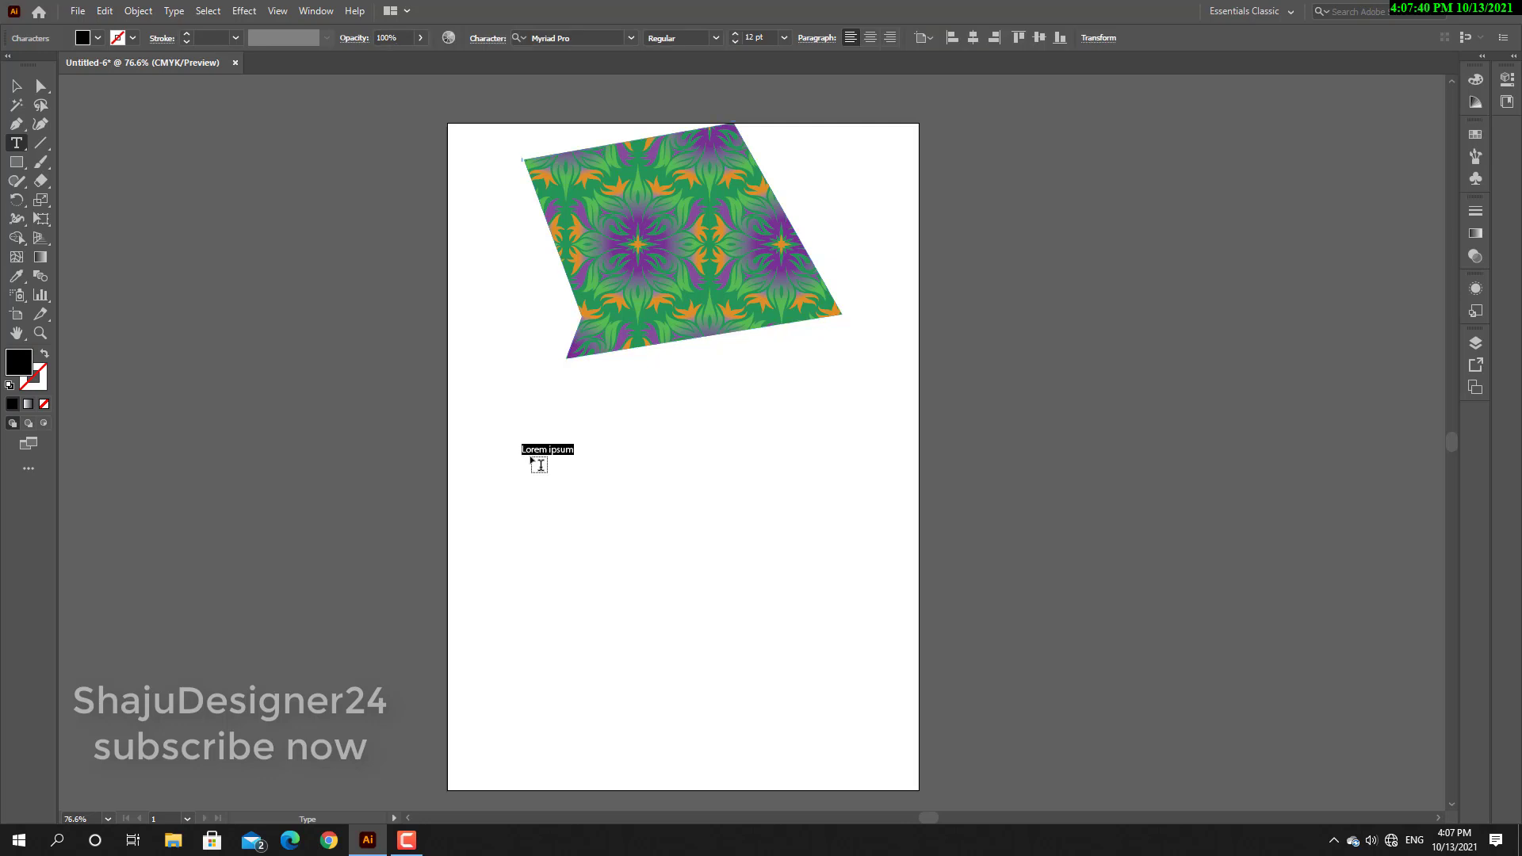
key(BackSpace)
text(ShajuDe)
text(sing)
text(ner)
text(24)
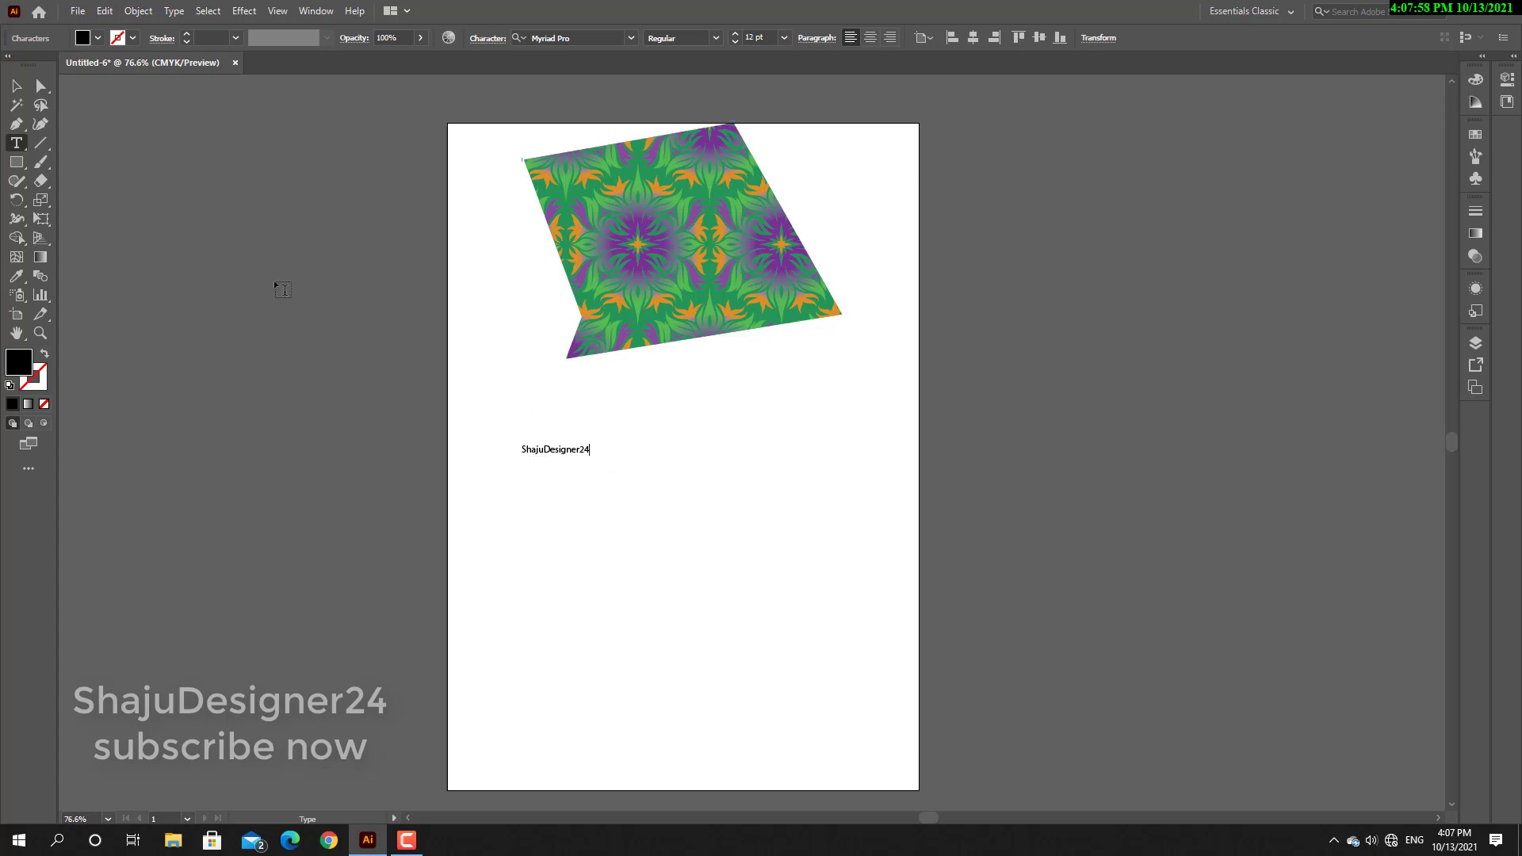
Scale the text up to about 61 pt and move it slightly up and left below the shape.
click(17, 87)
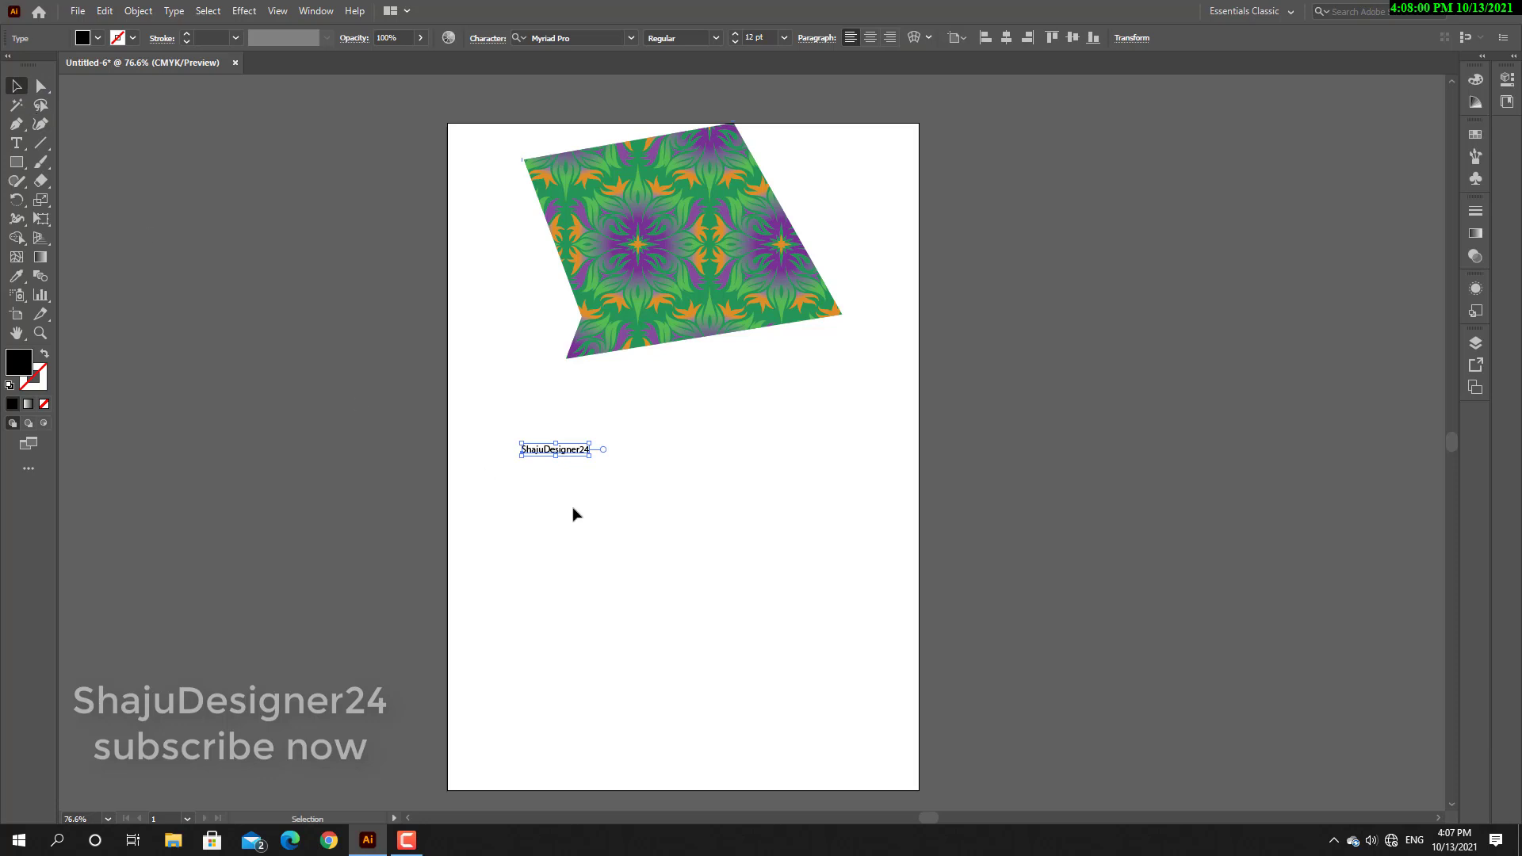
drag(590, 456, 861, 525)
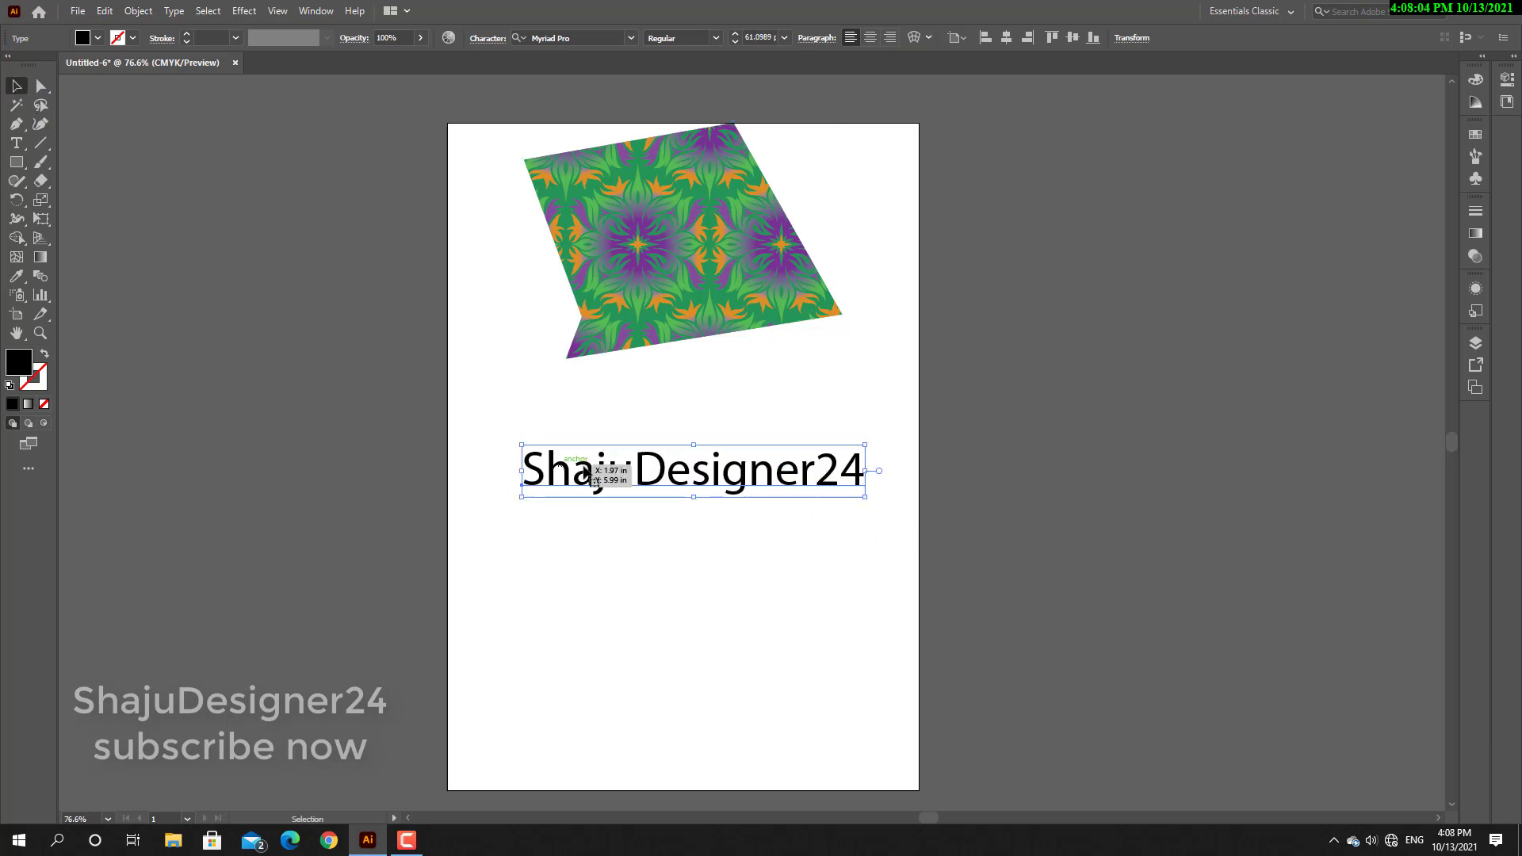
drag(693, 486, 668, 468)
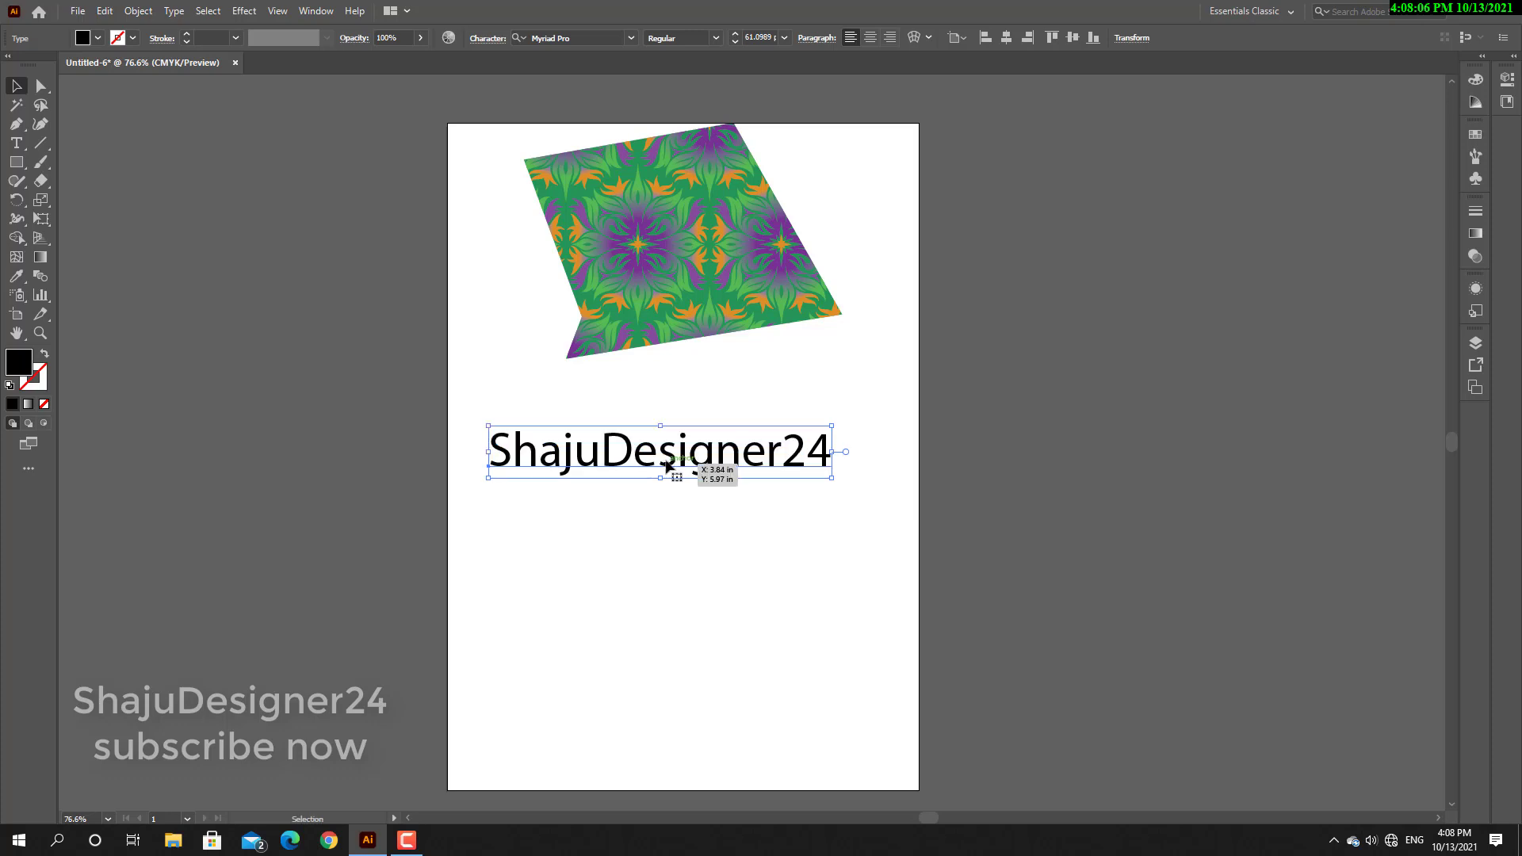
Make three copies of the text line and stack them one below another under the original.
key(ctrl)
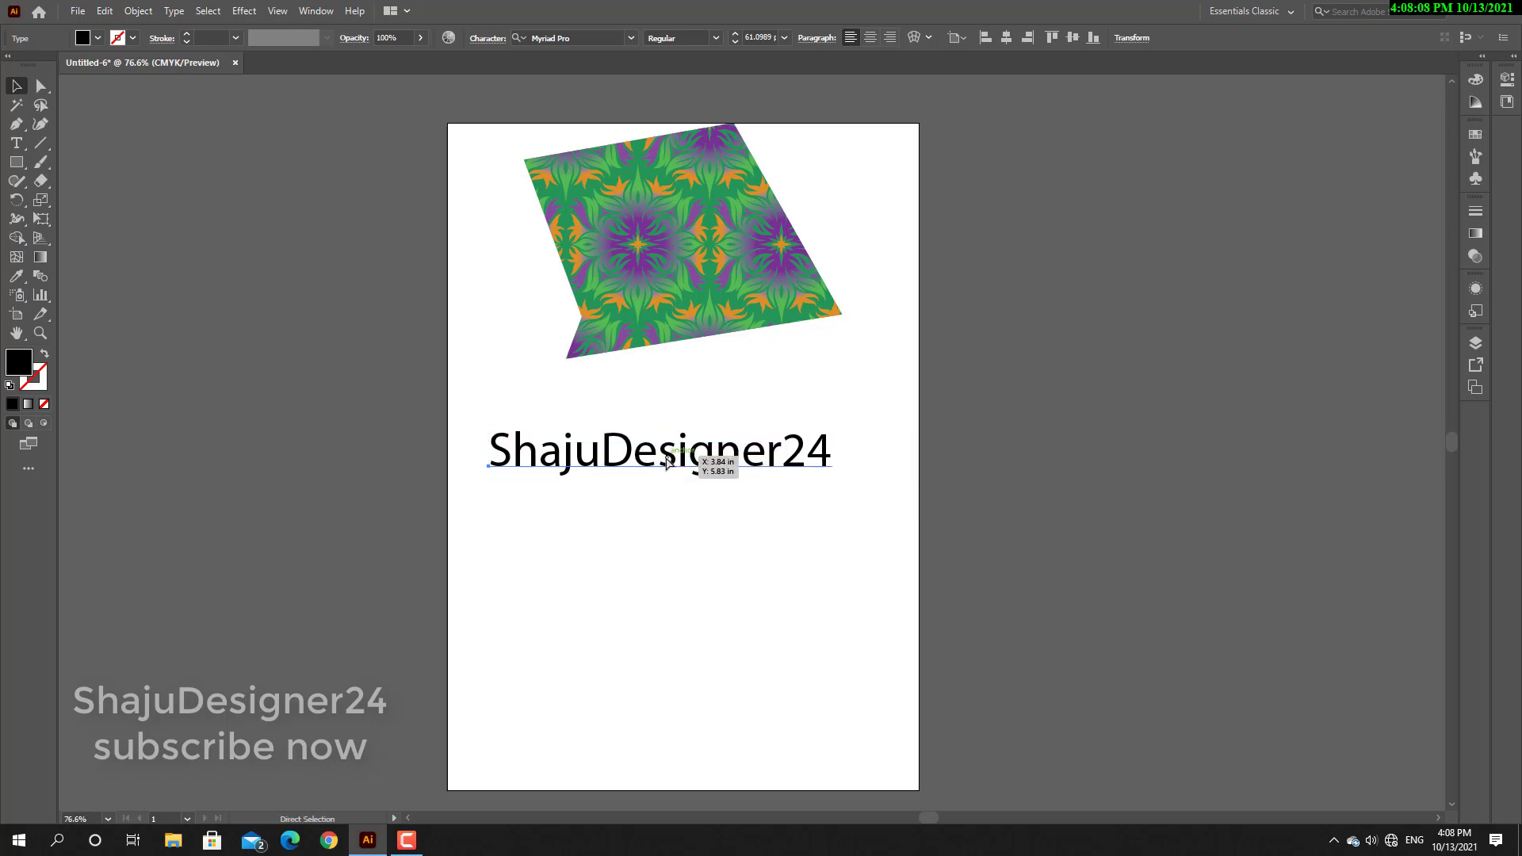
key(ctrl+v)
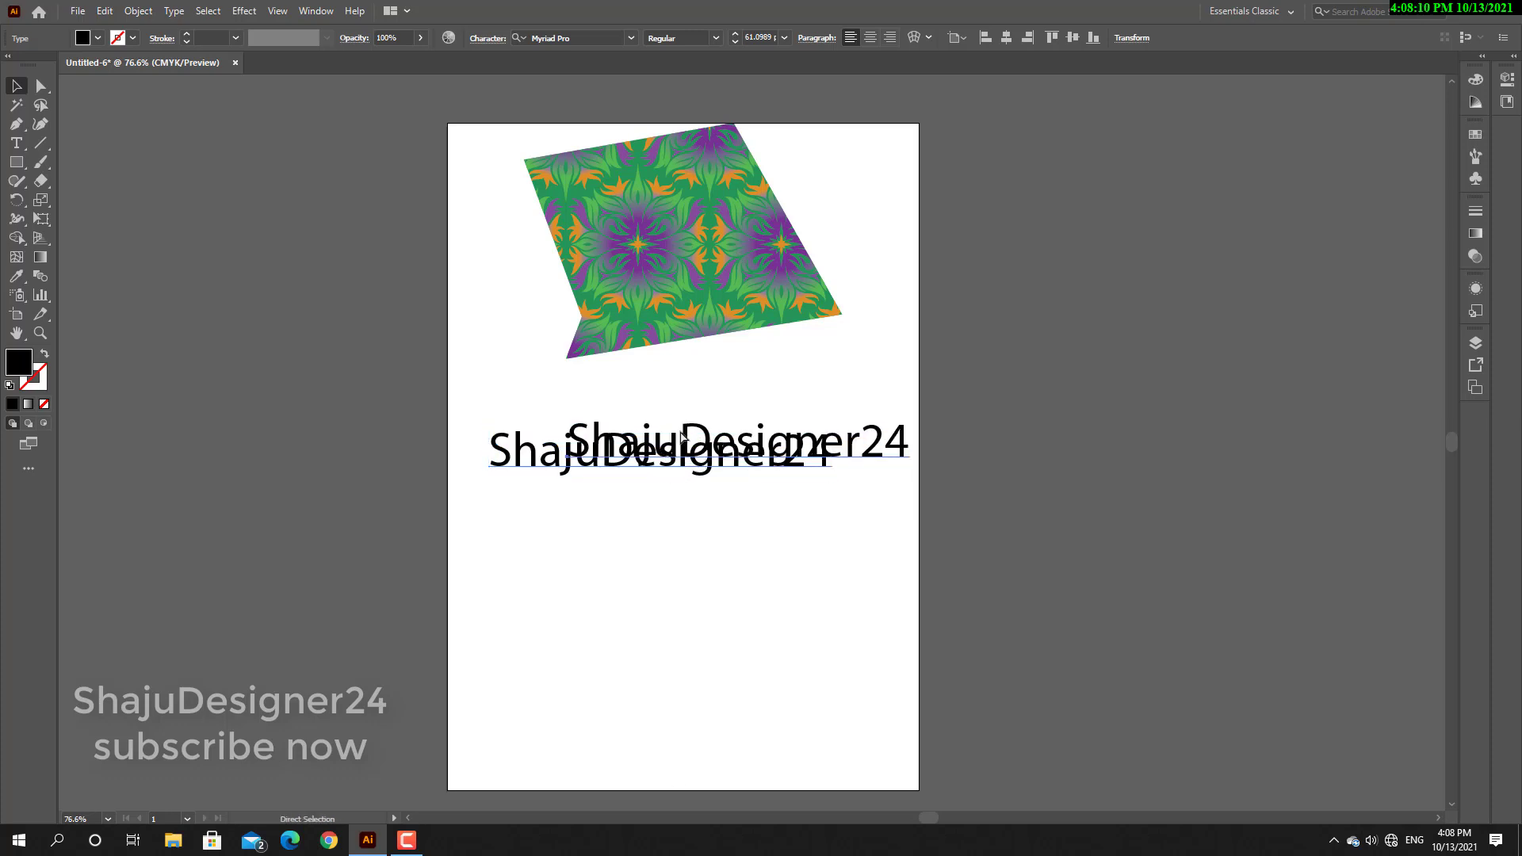
drag(682, 436, 672, 578)
drag(672, 577, 674, 630)
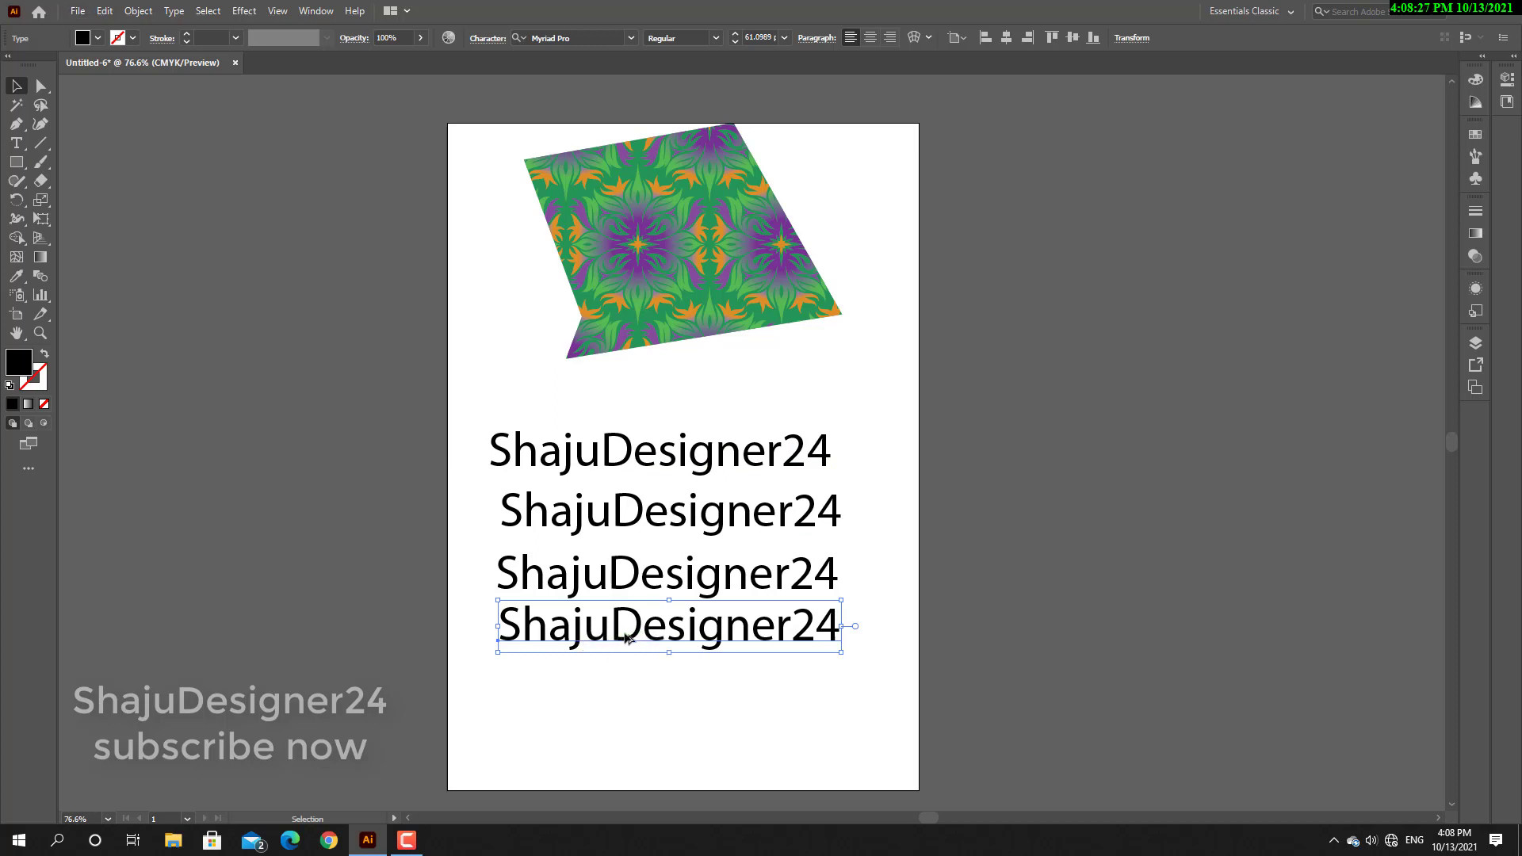
Stagger the four text lines horizontally, shifting the second and third right and the first and fourth left.
drag(654, 527, 700, 525)
drag(717, 583, 804, 588)
drag(748, 652, 694, 663)
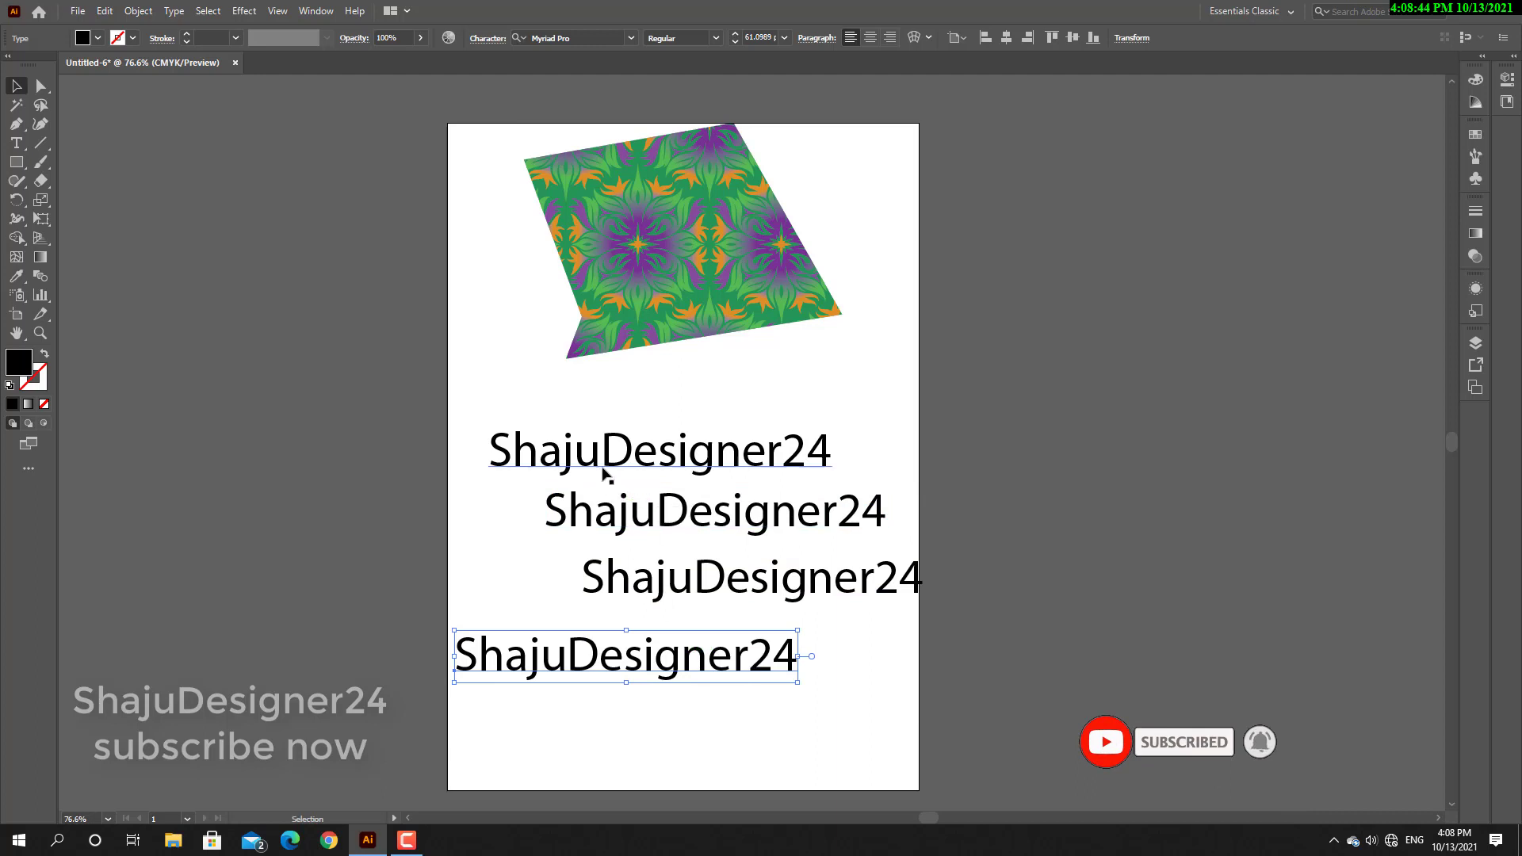
drag(603, 473, 580, 468)
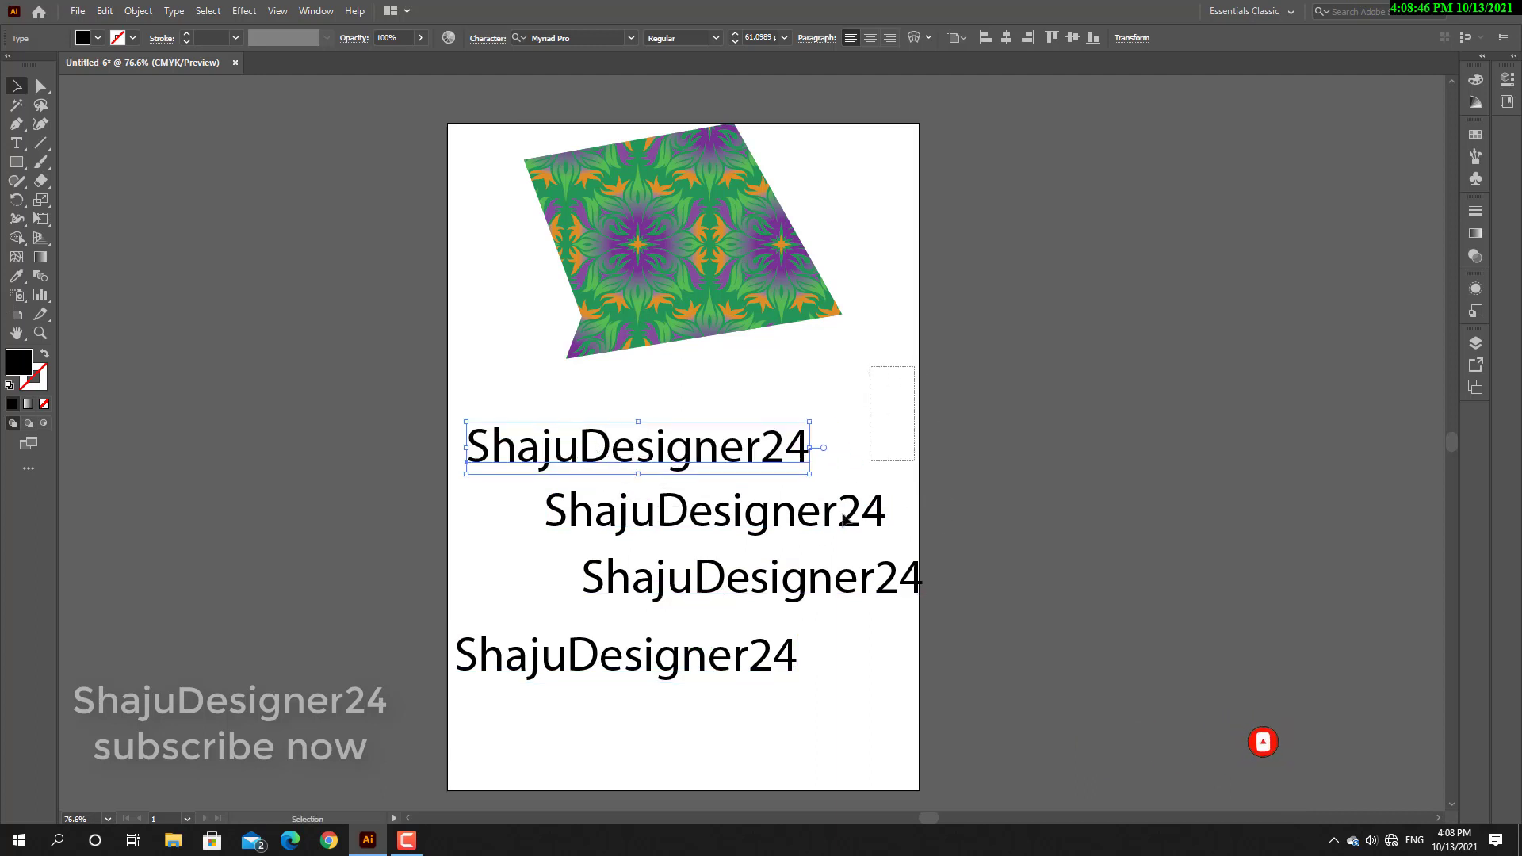
Align all four text lines along their left edges and deselect them.
drag(842, 519, 797, 664)
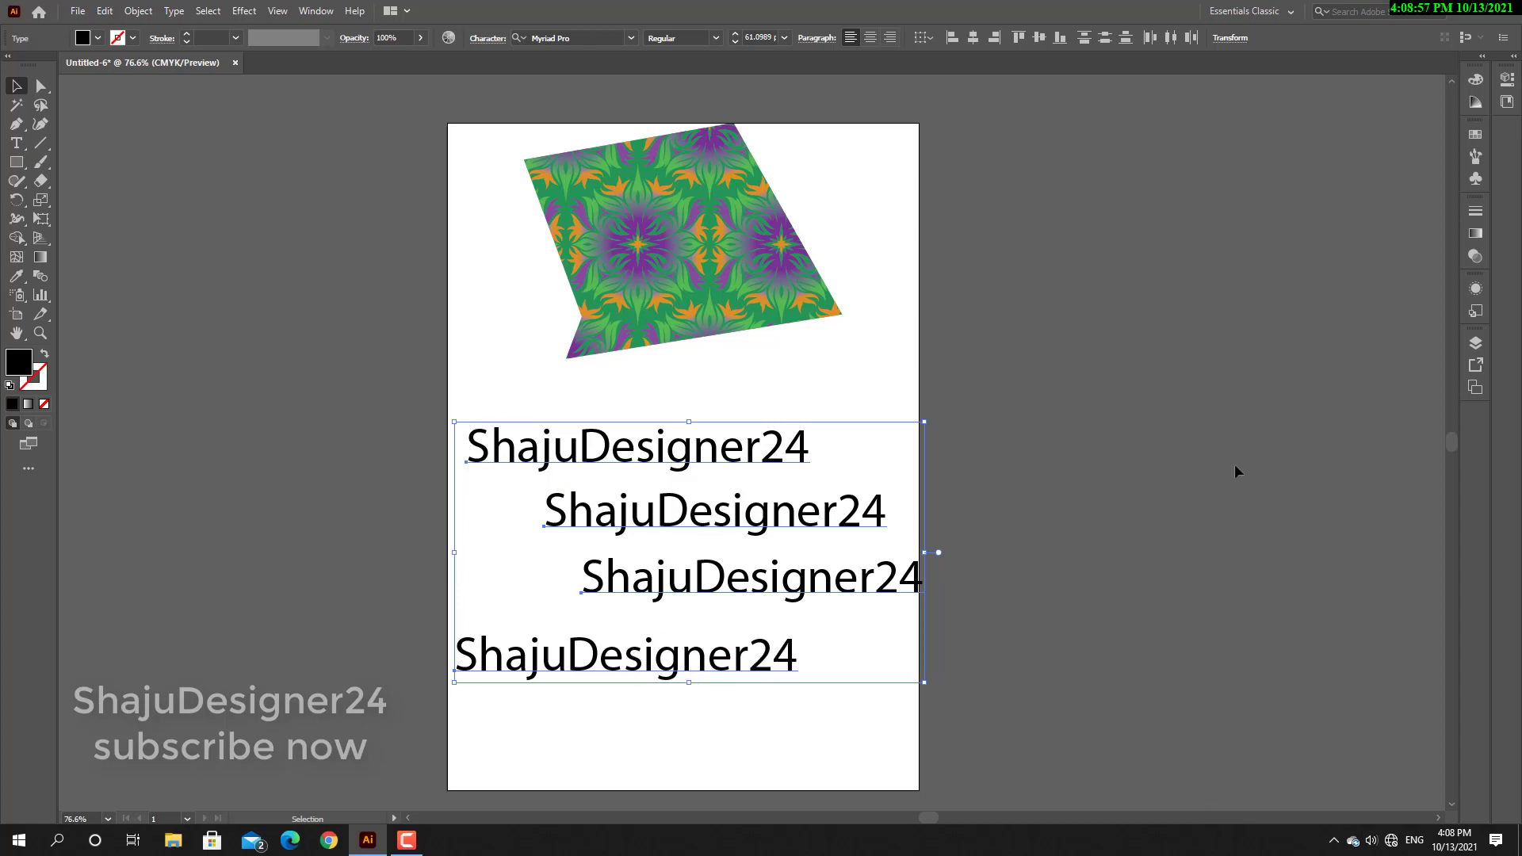
click(952, 38)
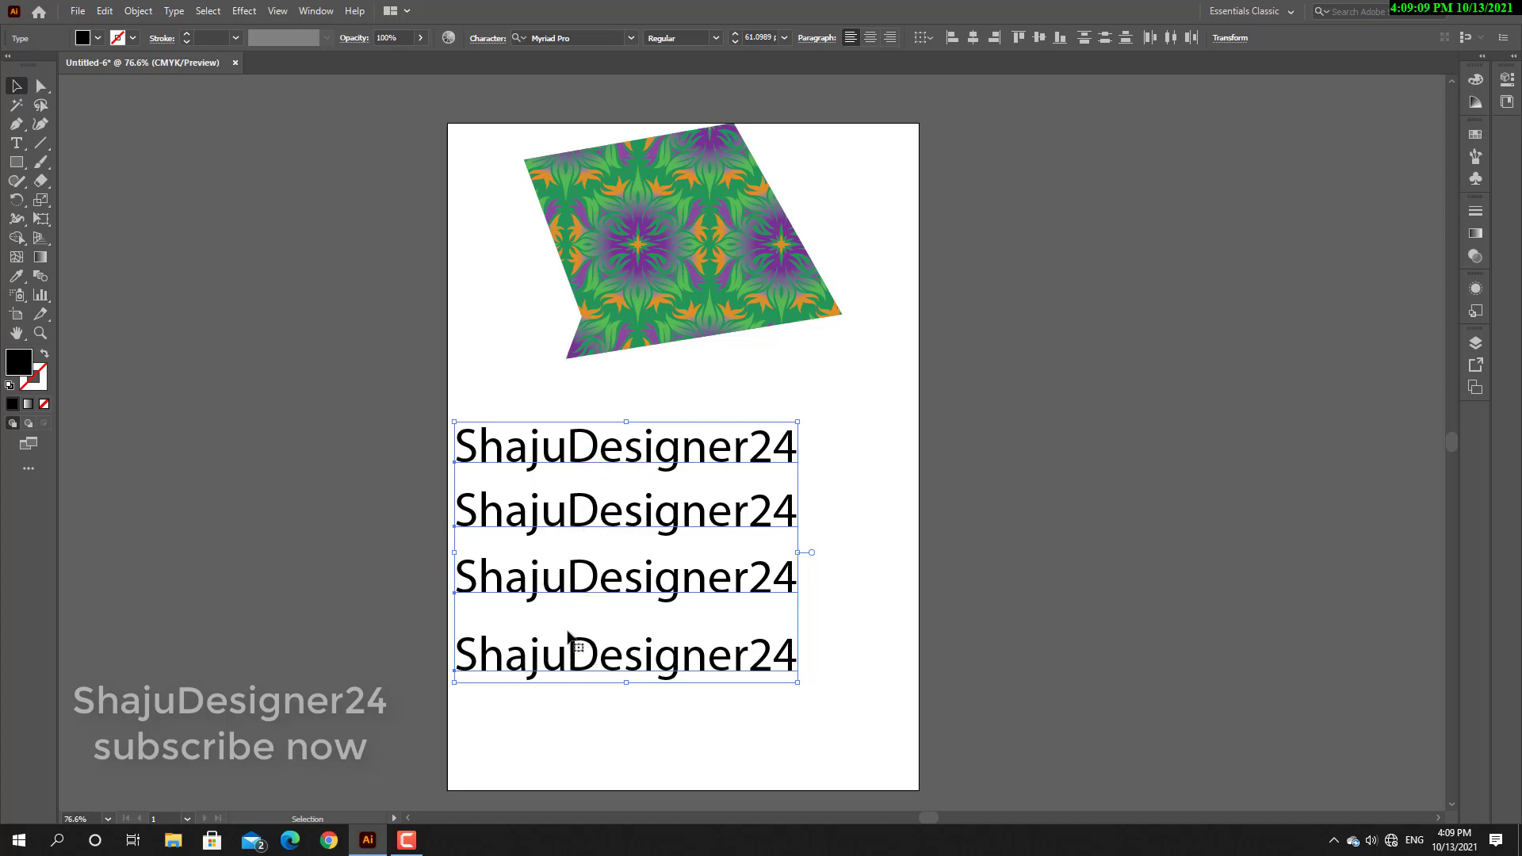
click(894, 568)
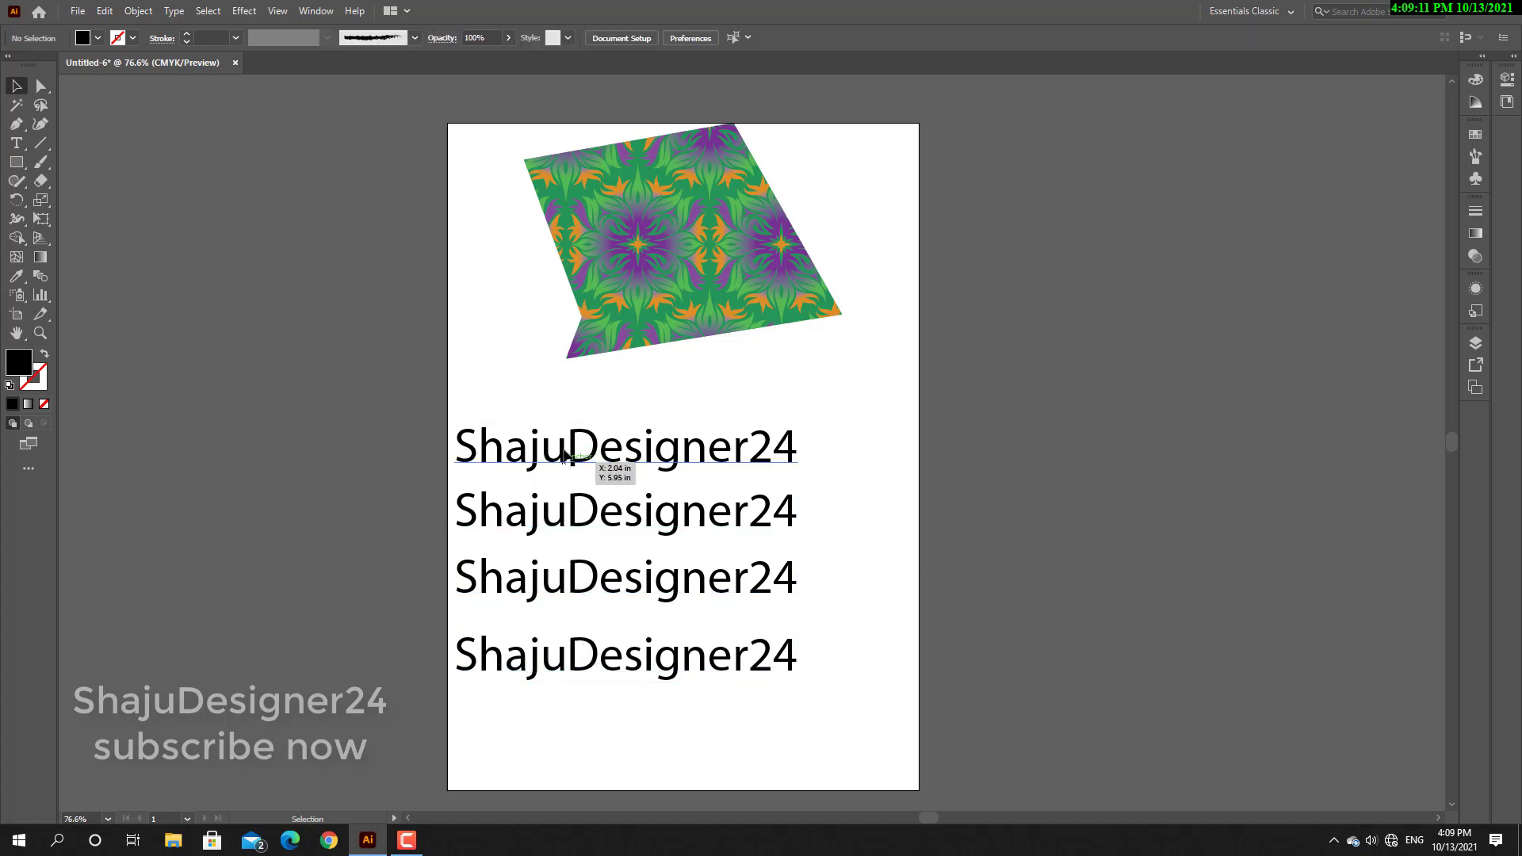
Space the text lines unevenly by moving the first and second up and the third down.
drag(608, 466, 580, 434)
drag(585, 509, 581, 488)
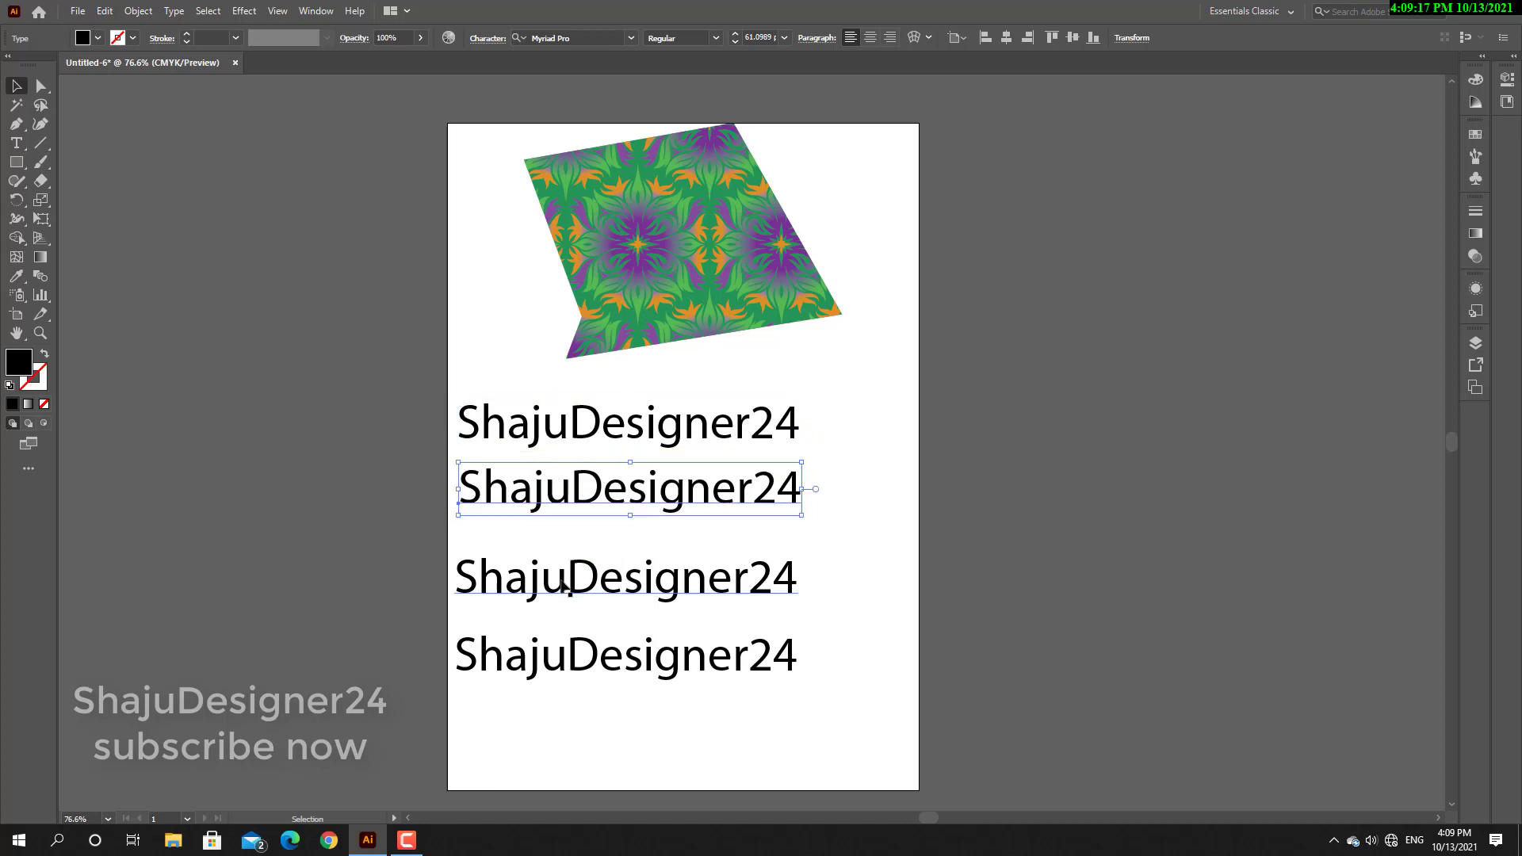
drag(559, 589, 561, 606)
Select all four text lines and distribute them vertically by their top edges.
drag(868, 379, 583, 717)
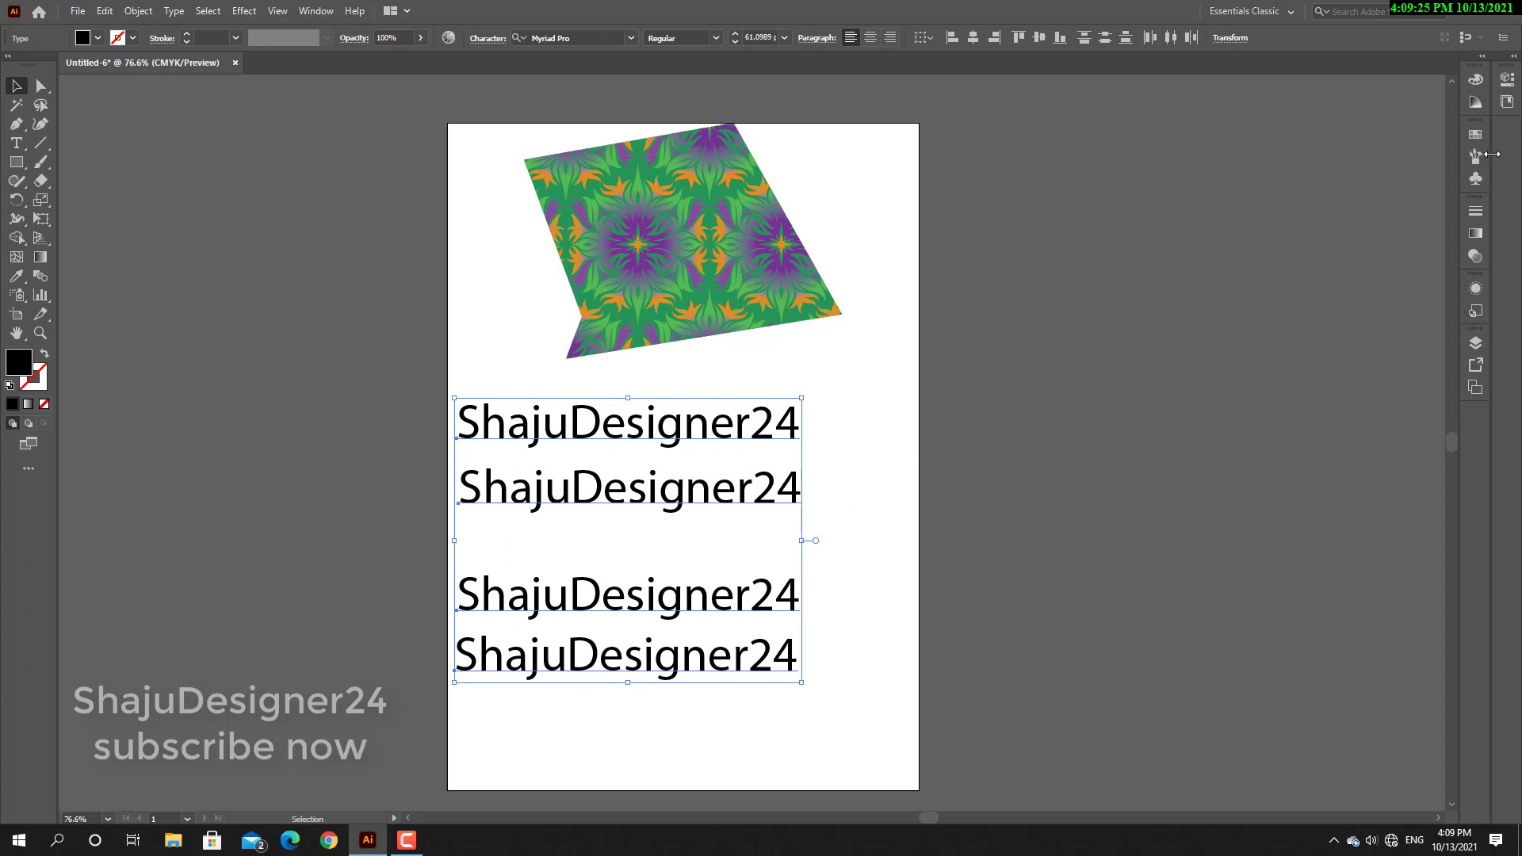
click(1483, 55)
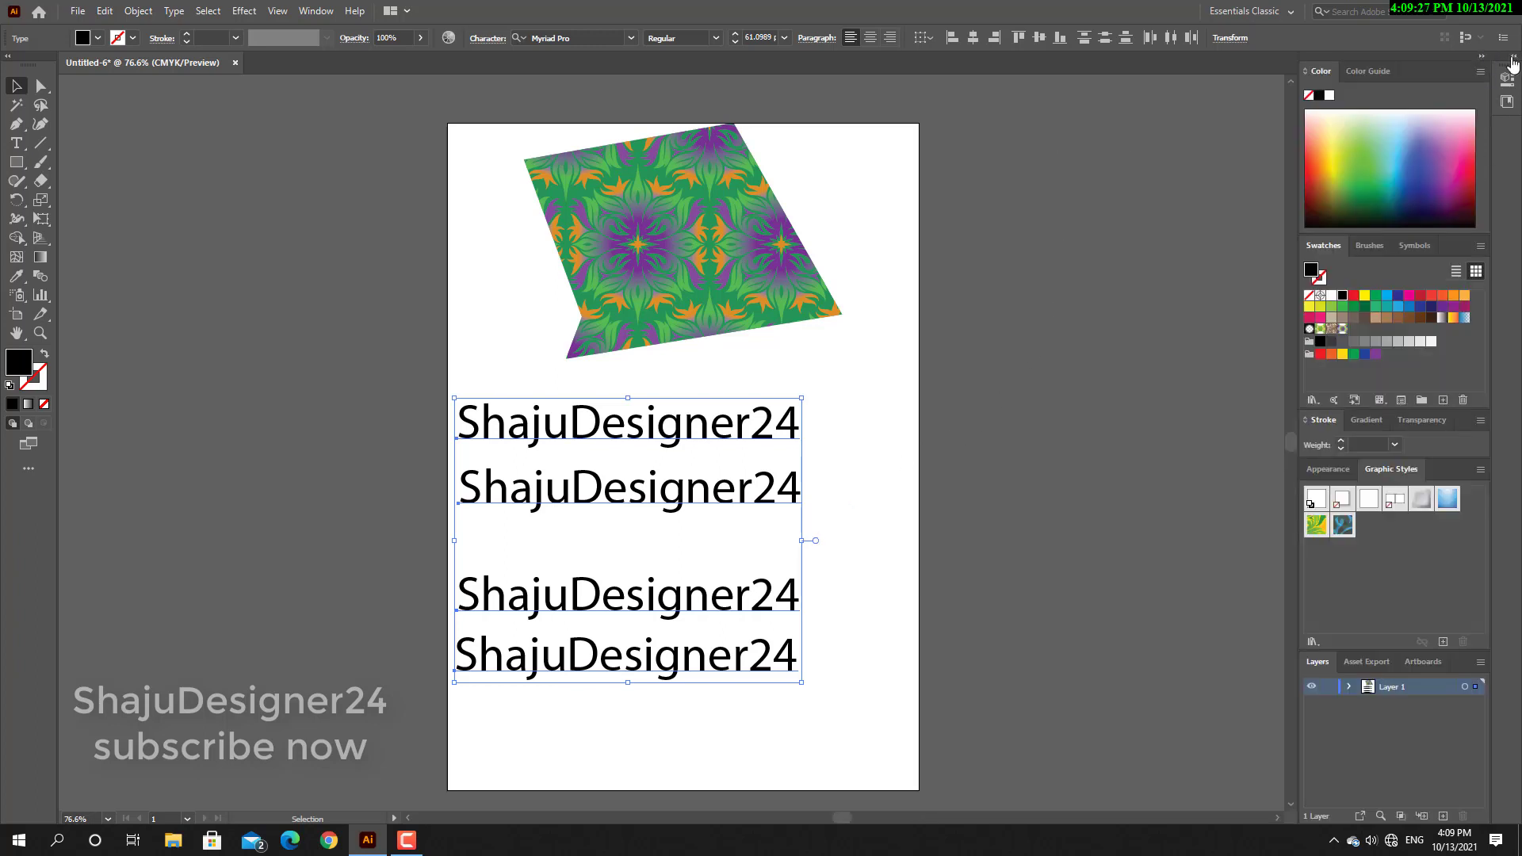
click(1512, 56)
click(1313, 57)
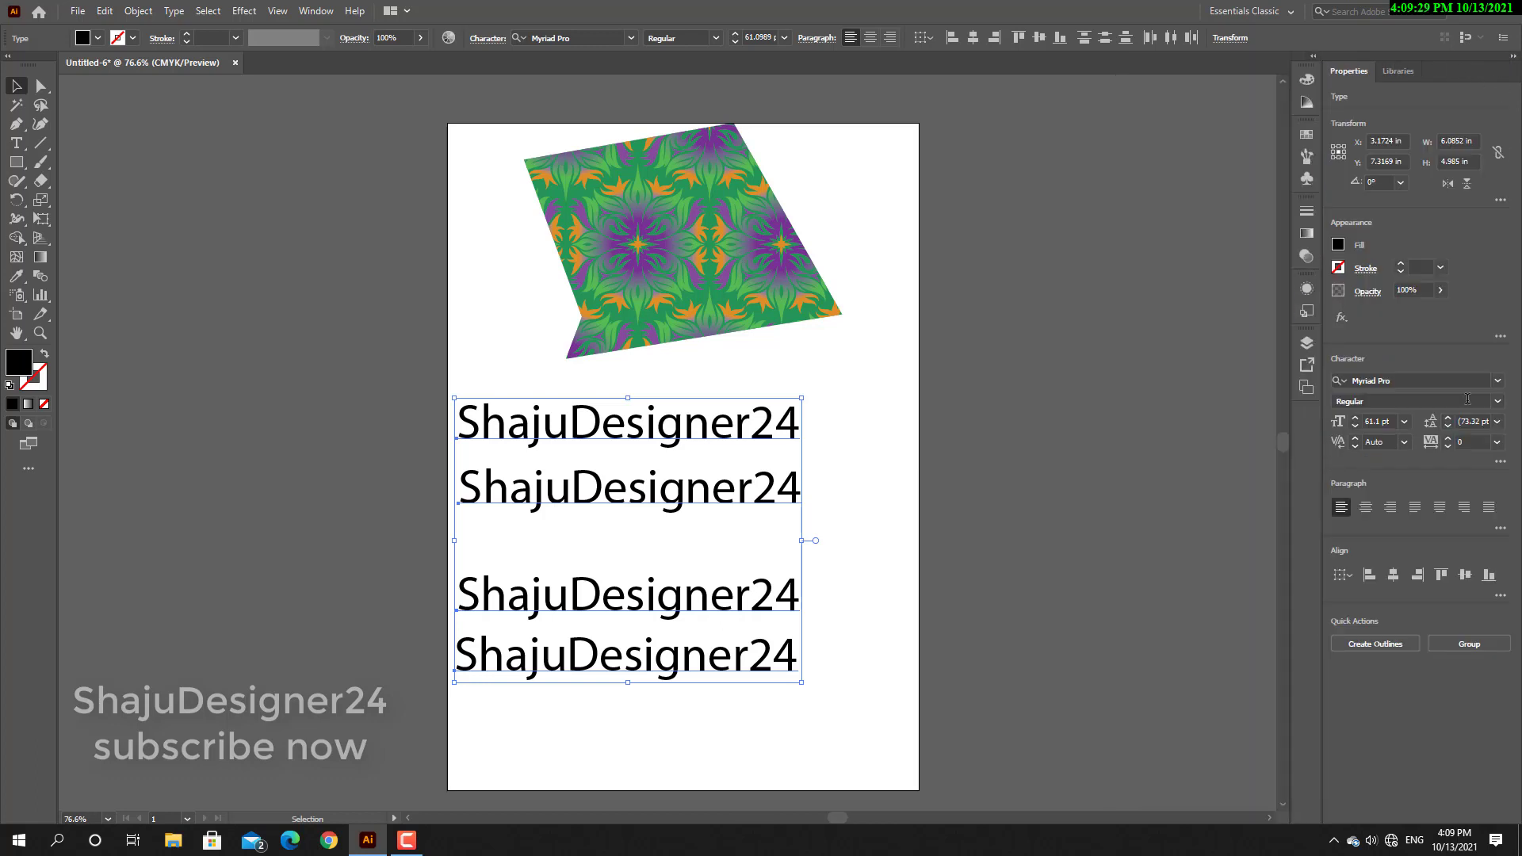
click(1501, 595)
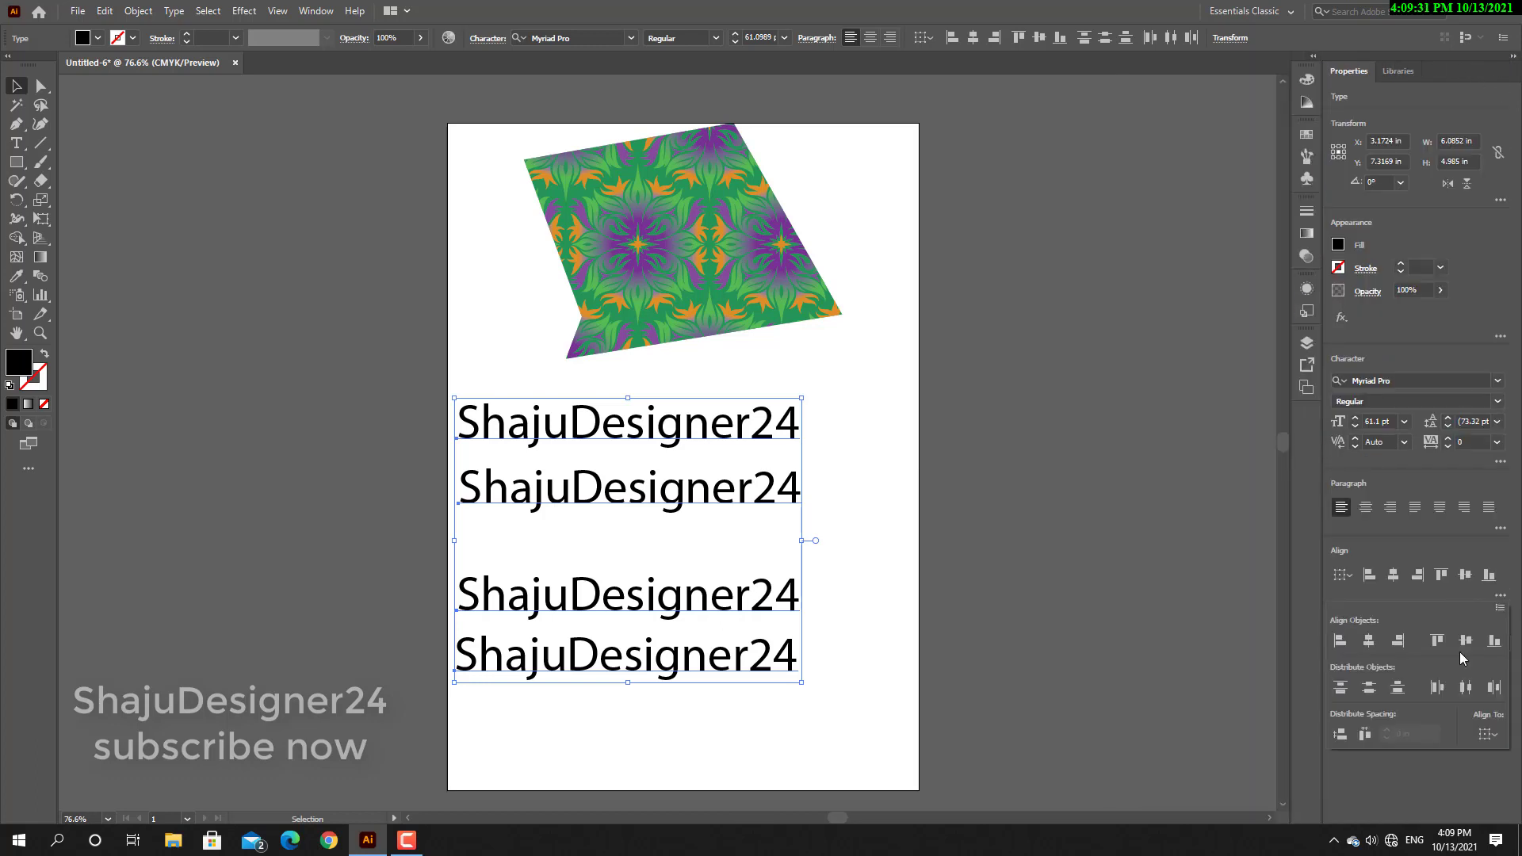
click(1341, 688)
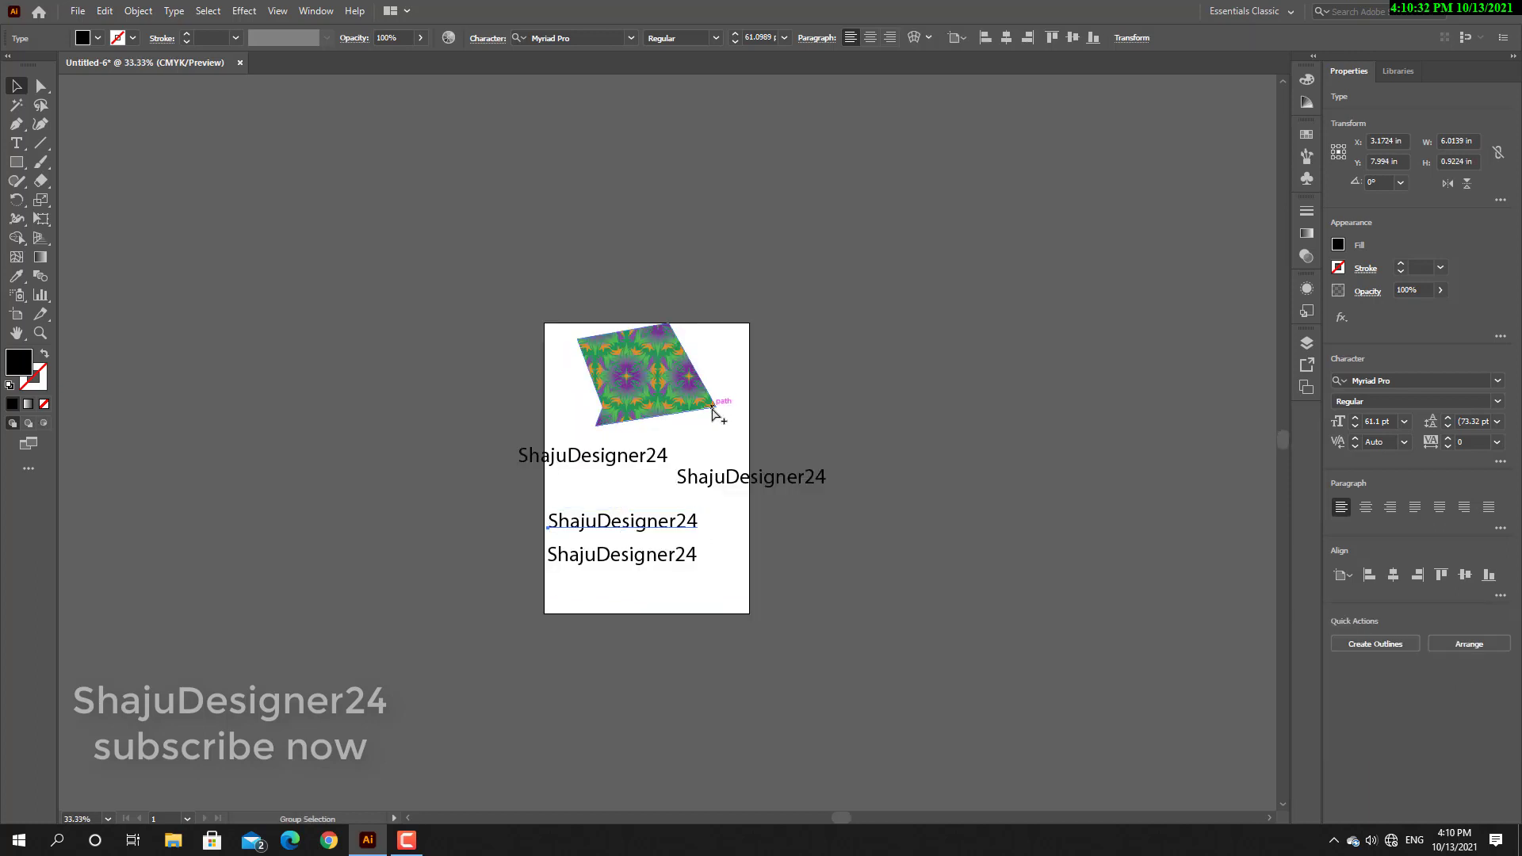
Zoom the artboard out and back in, and pan across it to examine the scattered text lines.
ctrl+alt+click(690, 433)
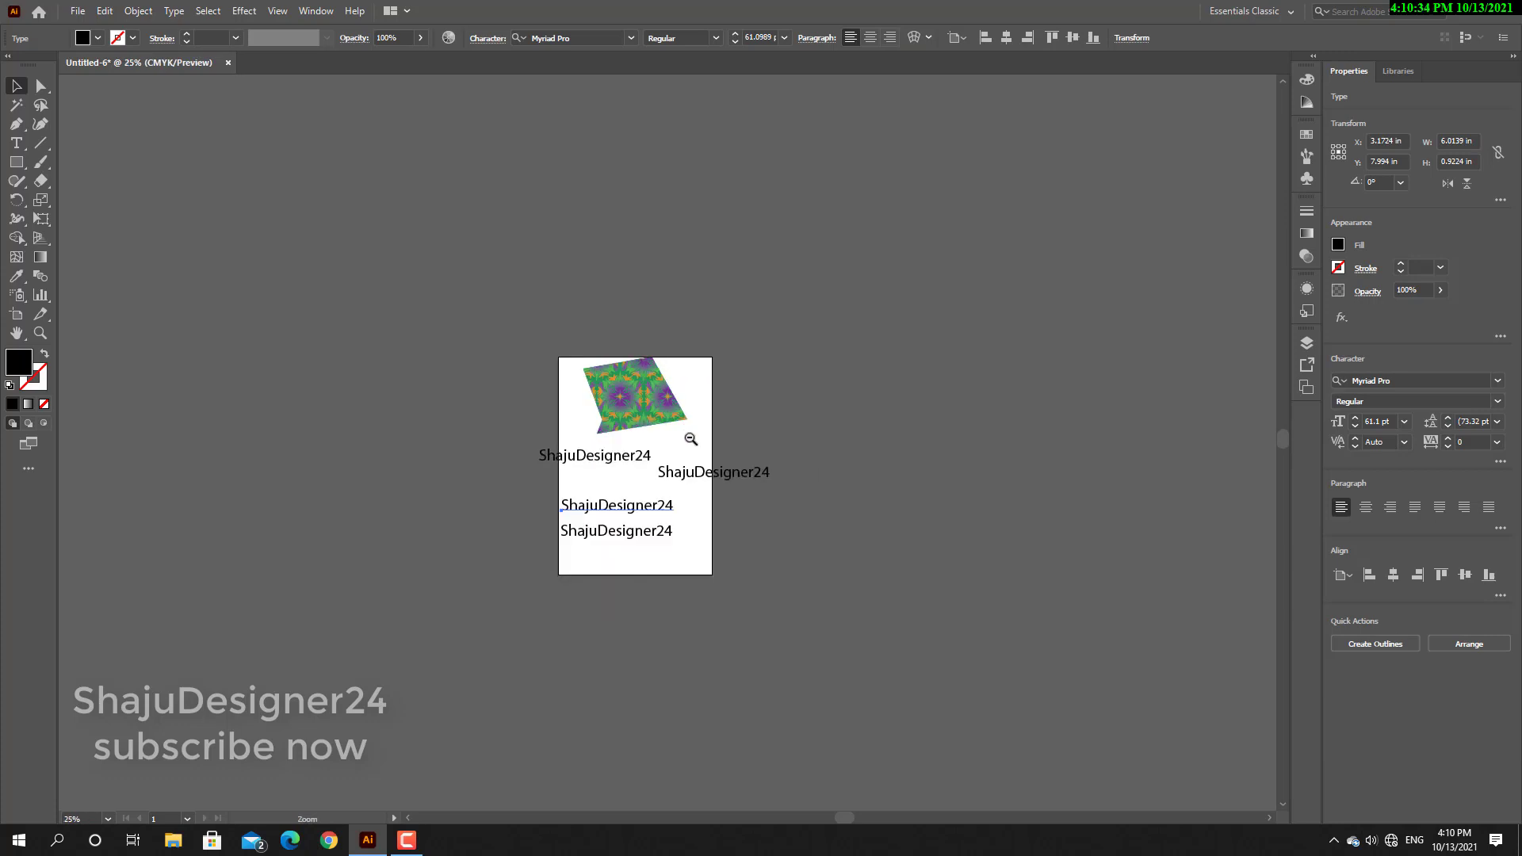
ctrl+alt+click(655, 451)
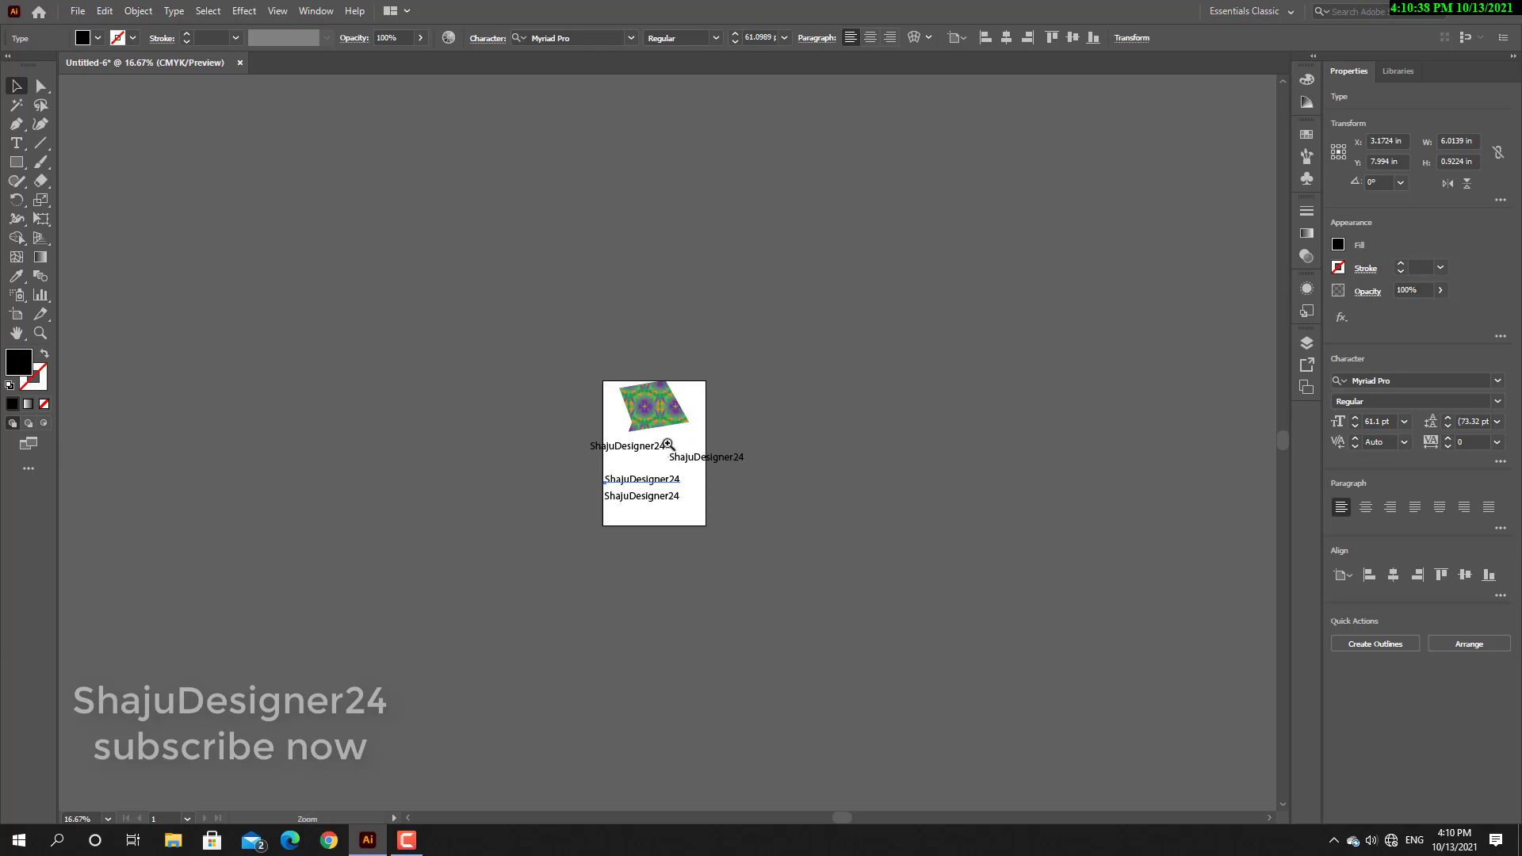
ctrl+click(661, 447)
ctrl+click(661, 447)
ctrl+click(660, 447)
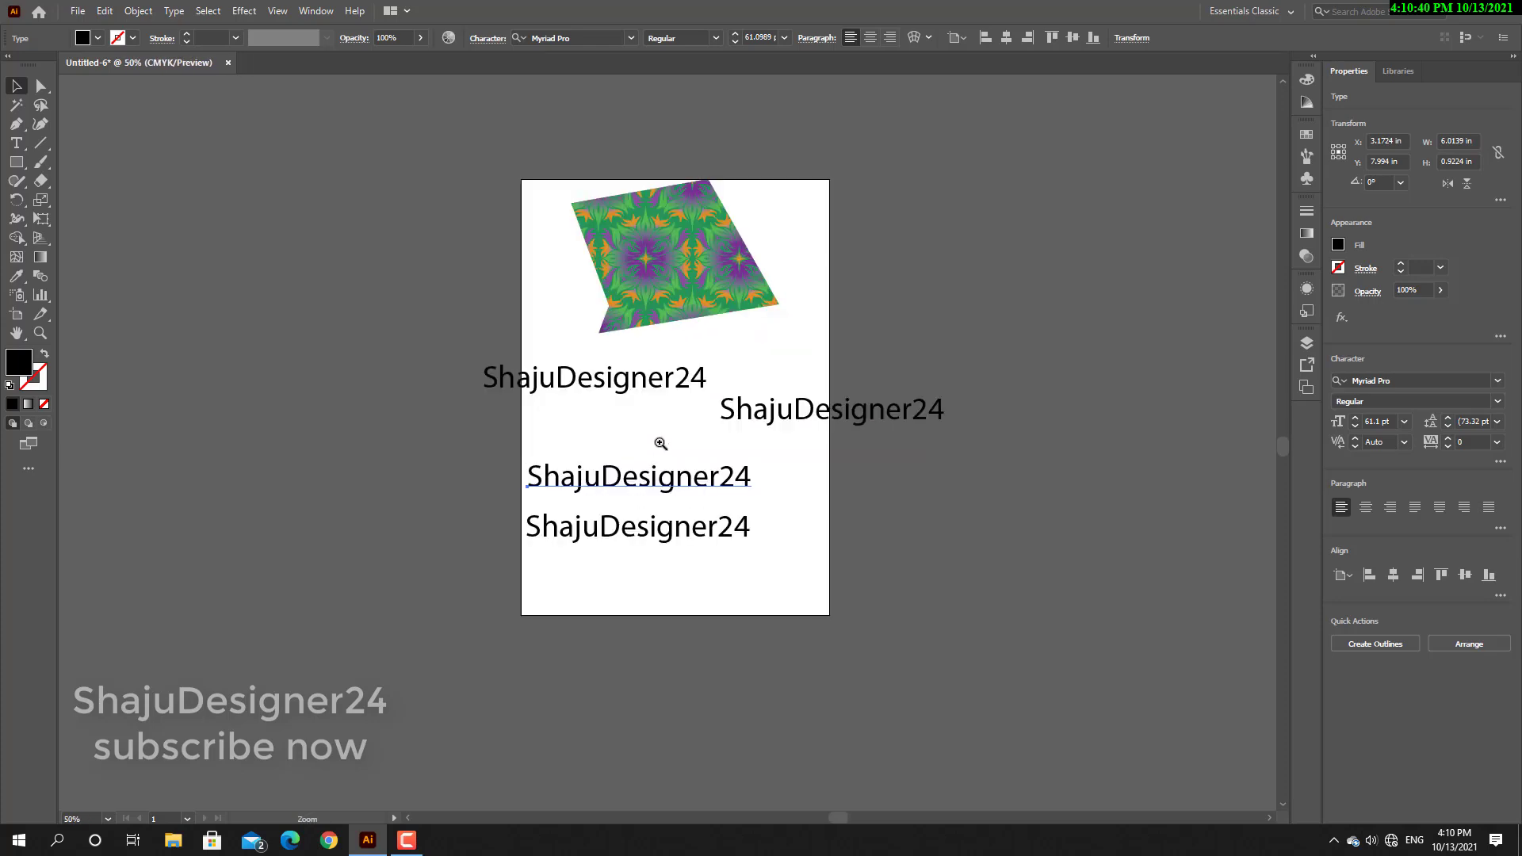
ctrl+click(654, 420)
ctrl+click(649, 412)
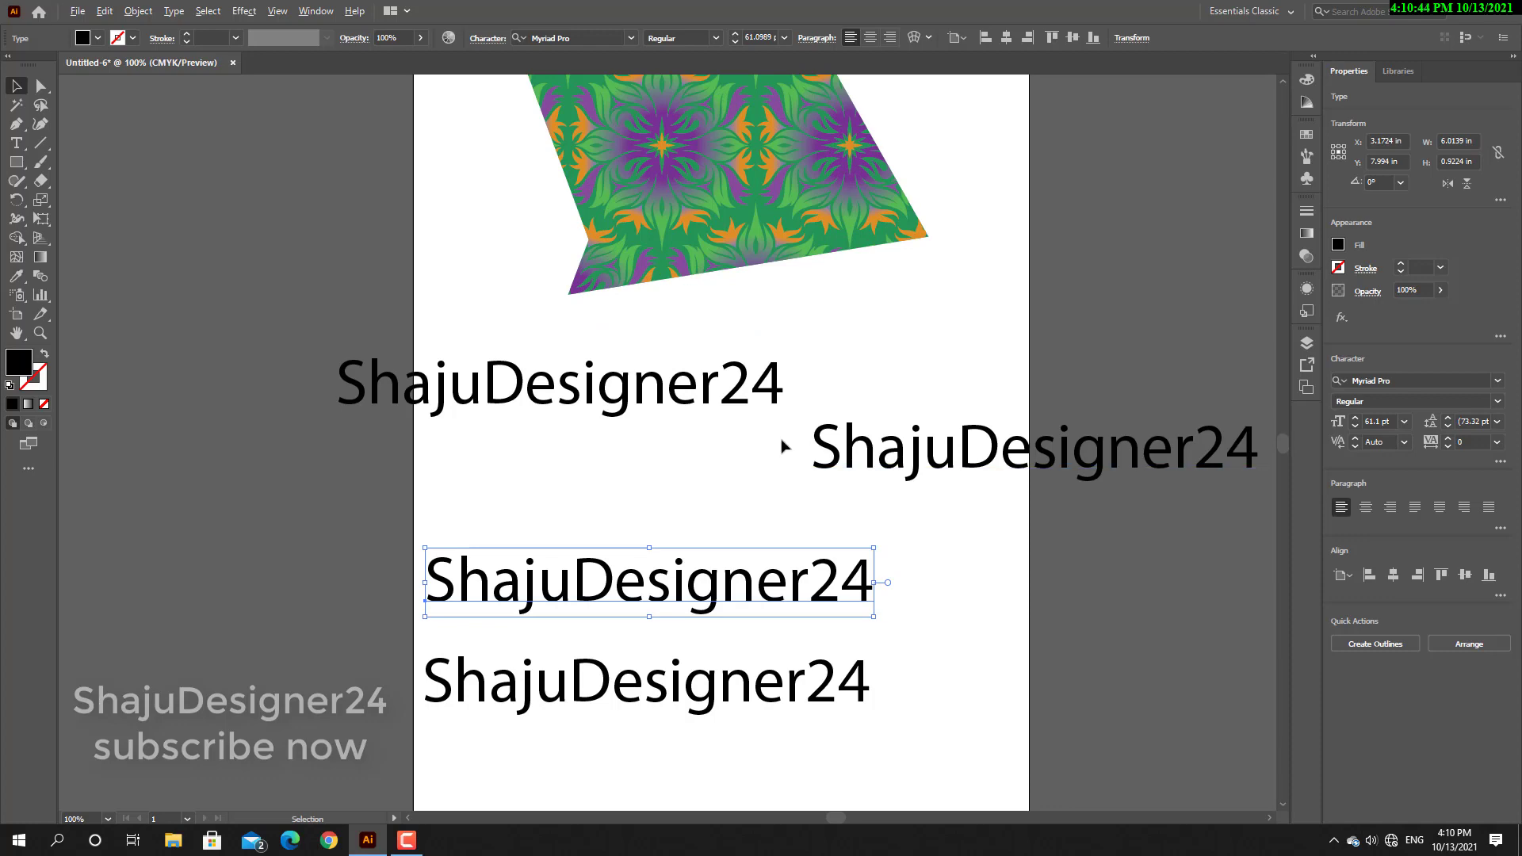
scroll(782, 441, down, 2)
scroll(782, 441, up, 2)
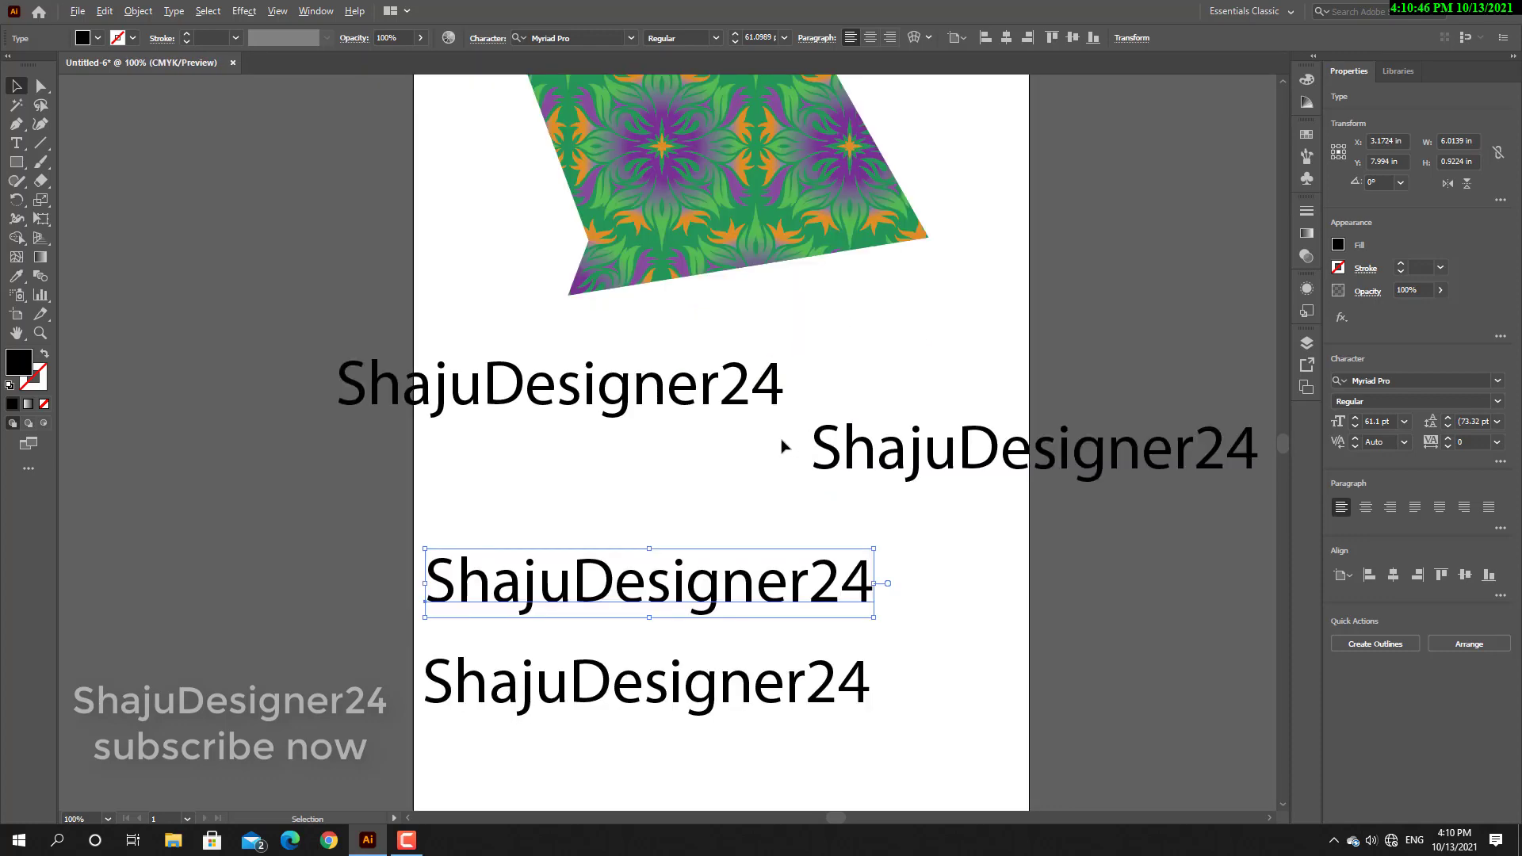
scroll(782, 446, down, 2)
scroll(782, 445, up, 2)
scroll(782, 446, down, 1)
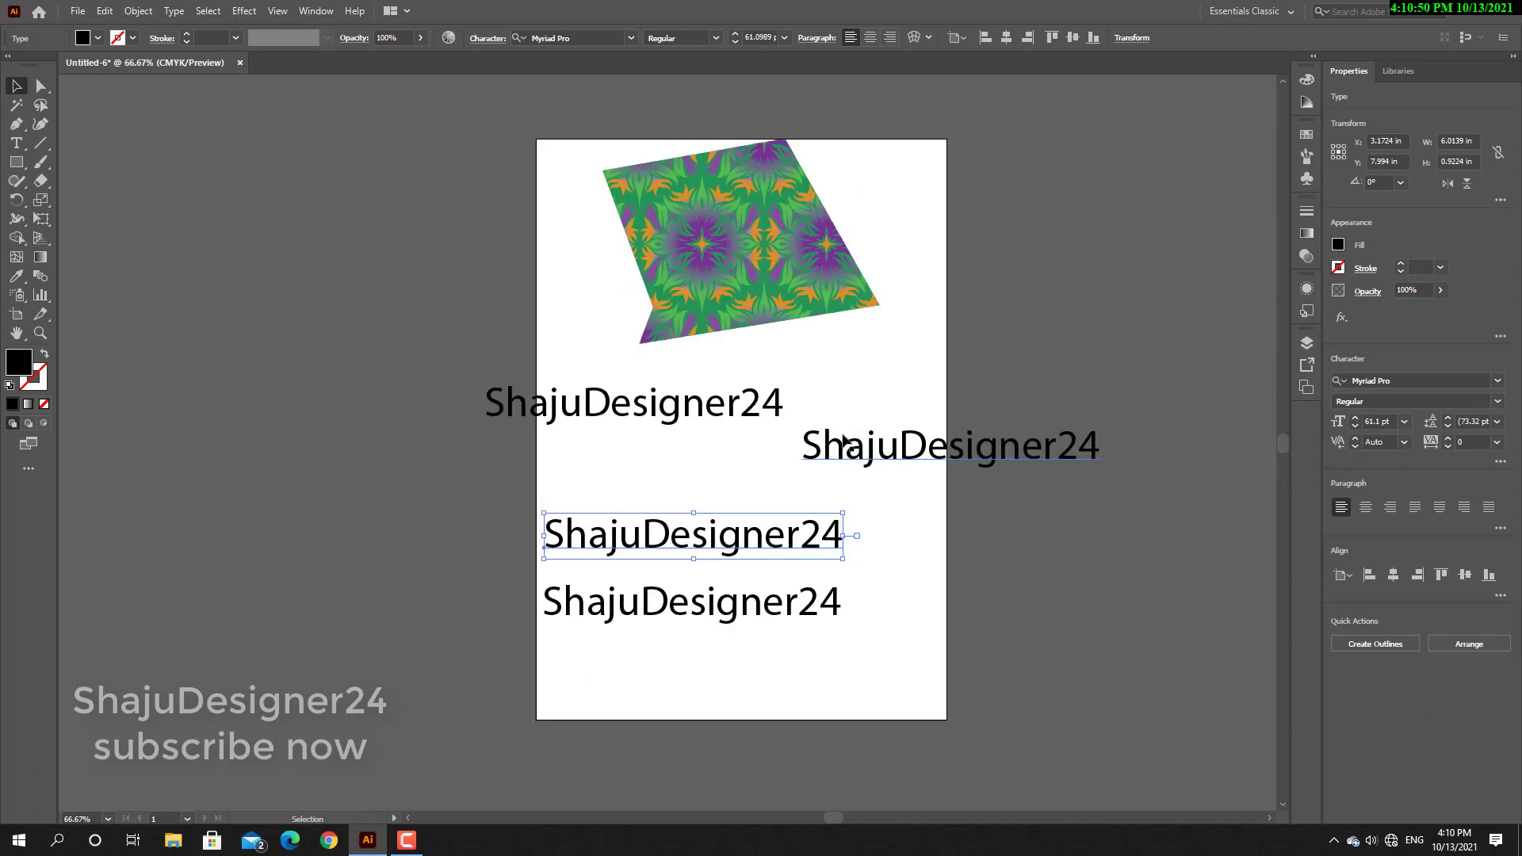
key(space)
drag(924, 380, 827, 353)
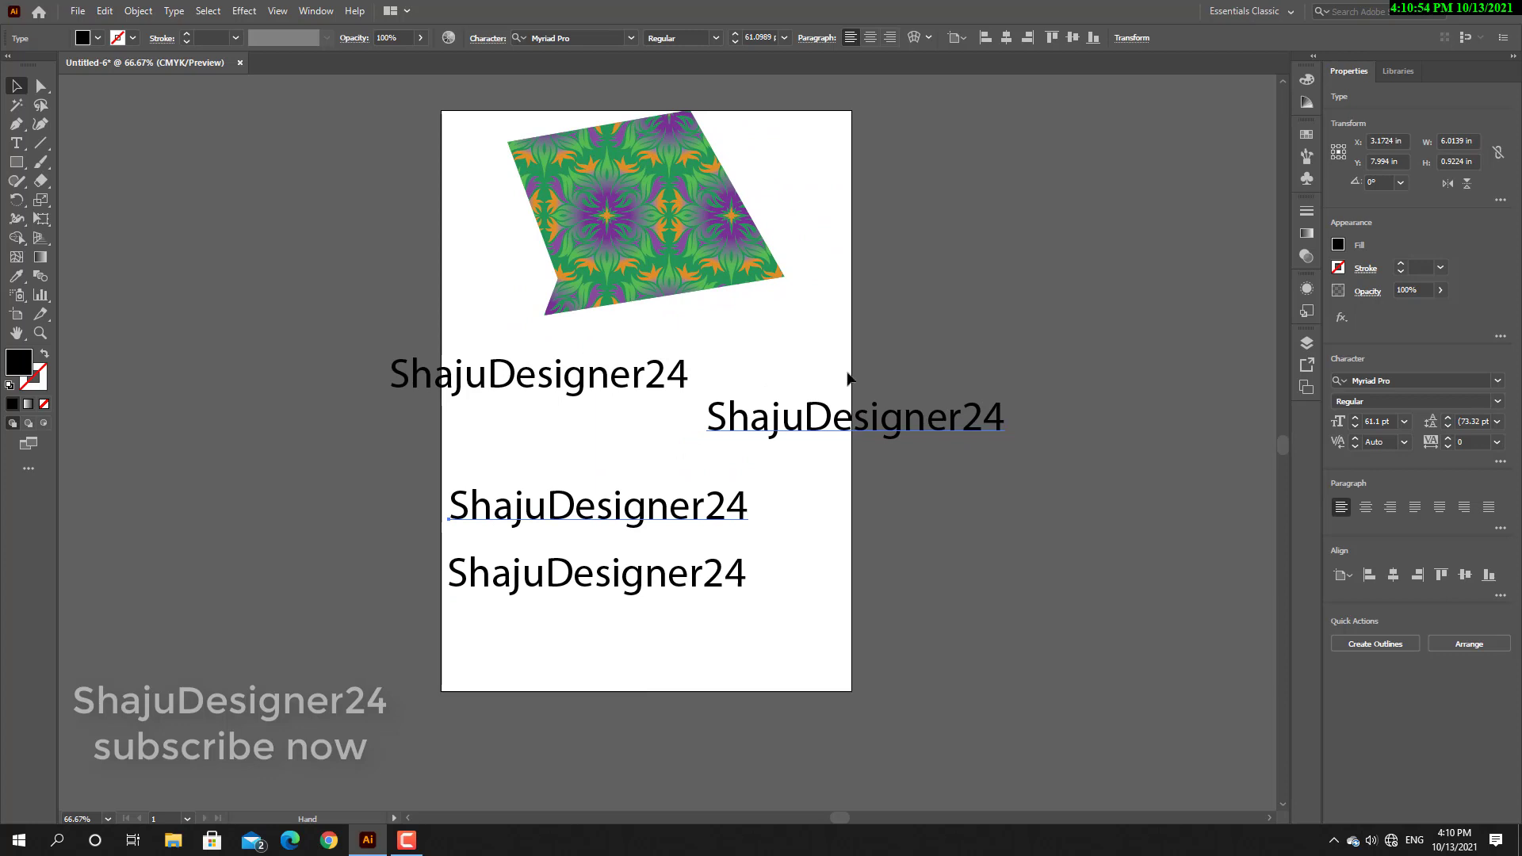
View the whole artboard at 25%, return to 66.67% magnification and recentre it to inspect the layout.
key(ctrl)
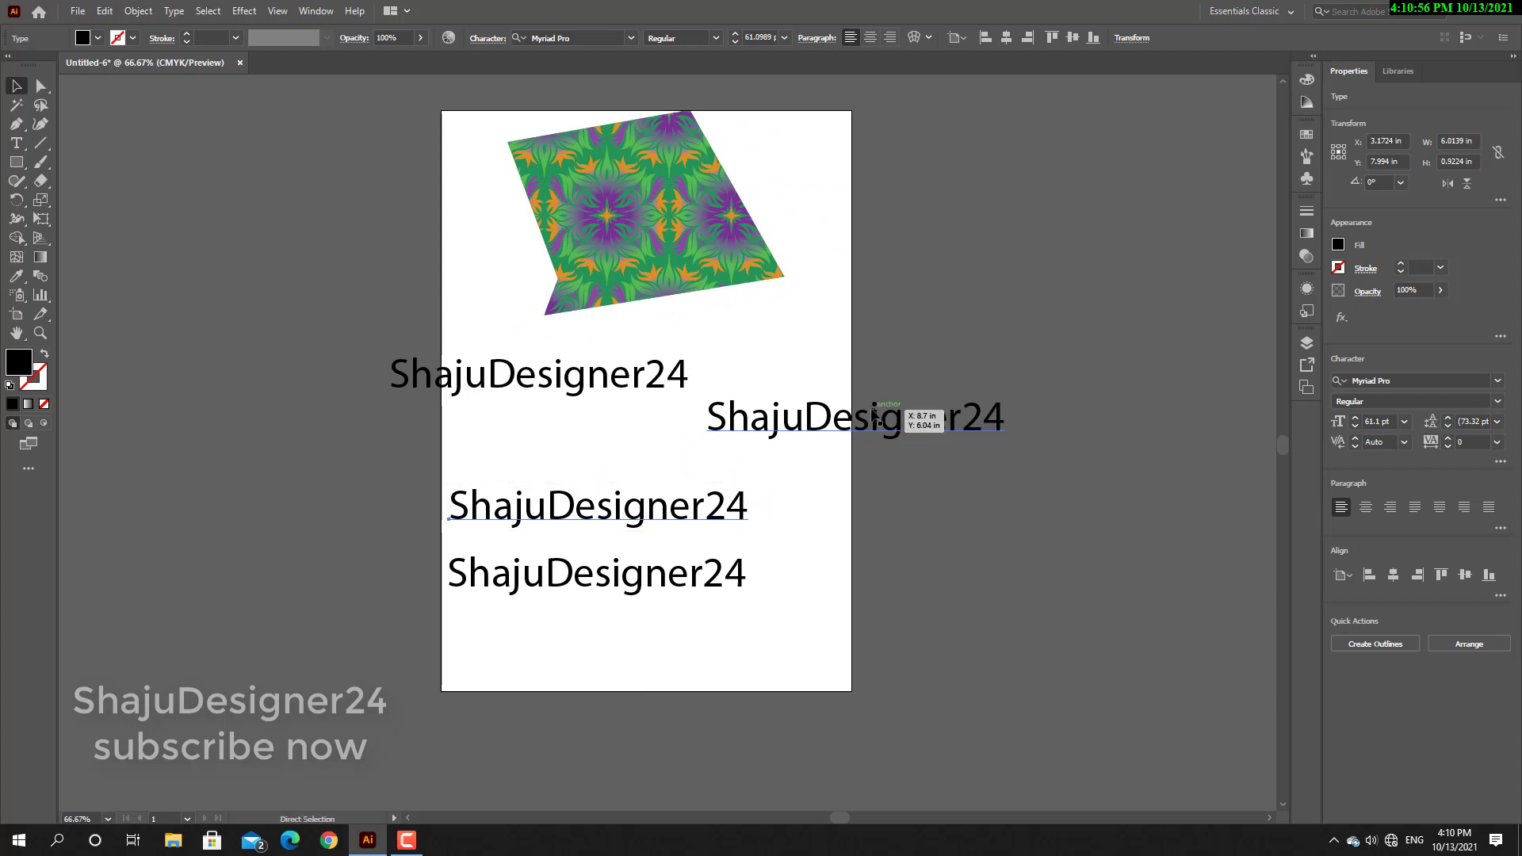
key(ctrl+minus)
key(ctrl+minus)
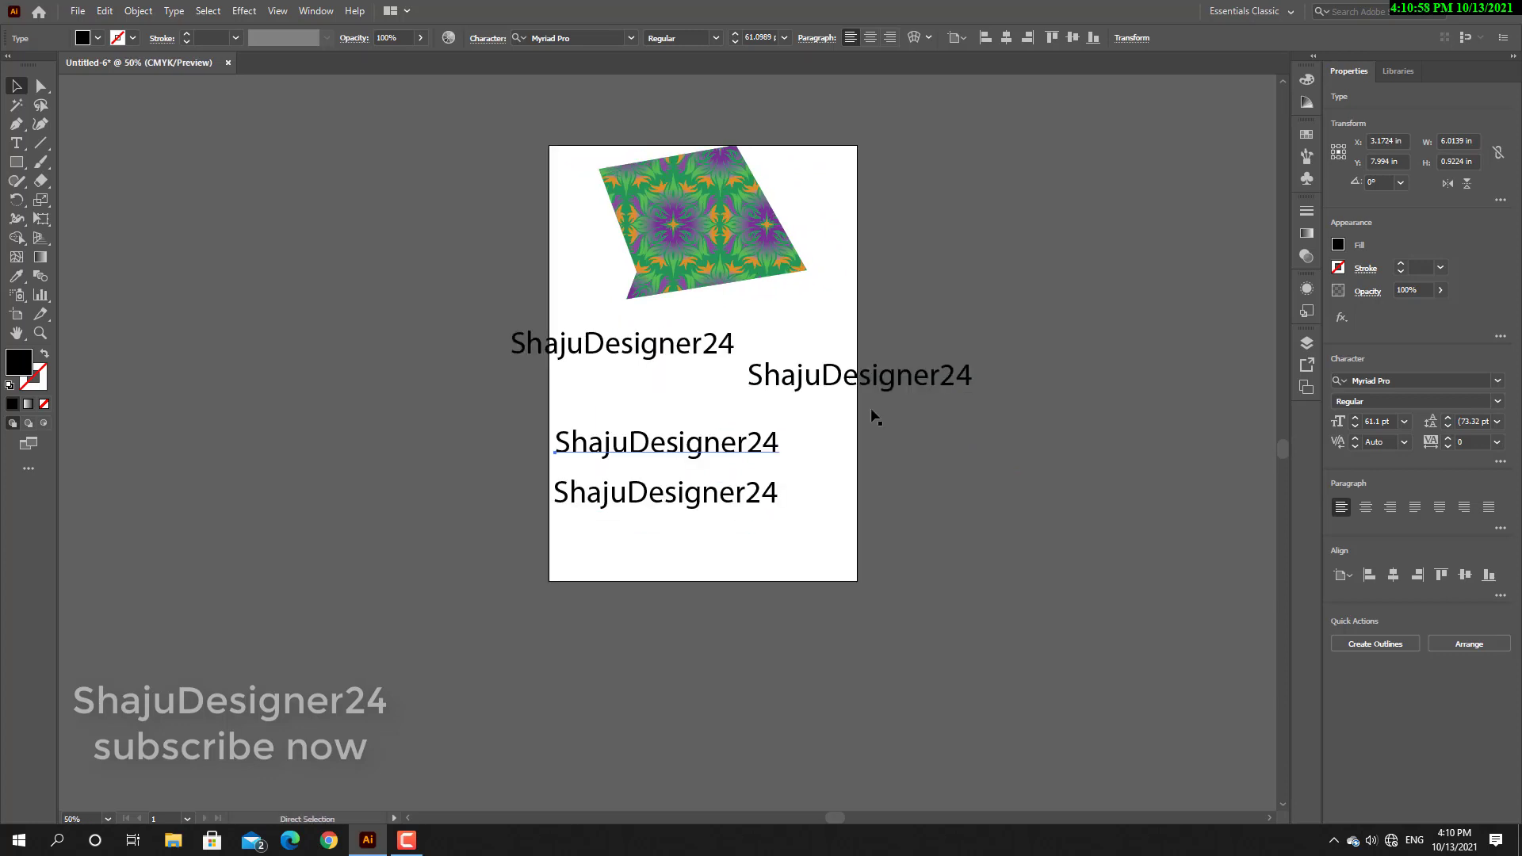
key(ctrl+minus)
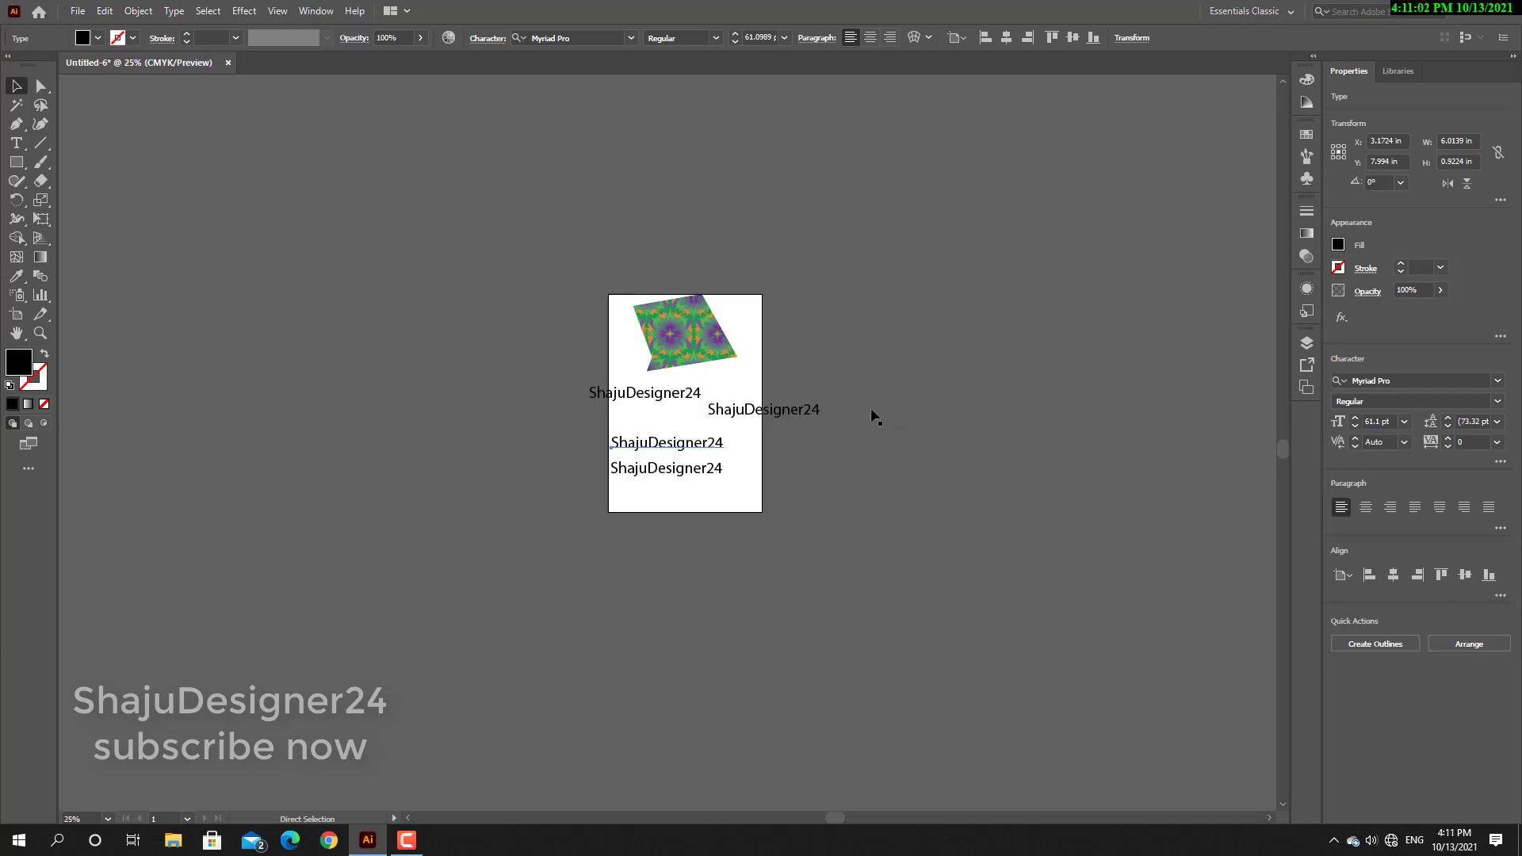
key(ctrl+plus)
key(ctrl+plus)
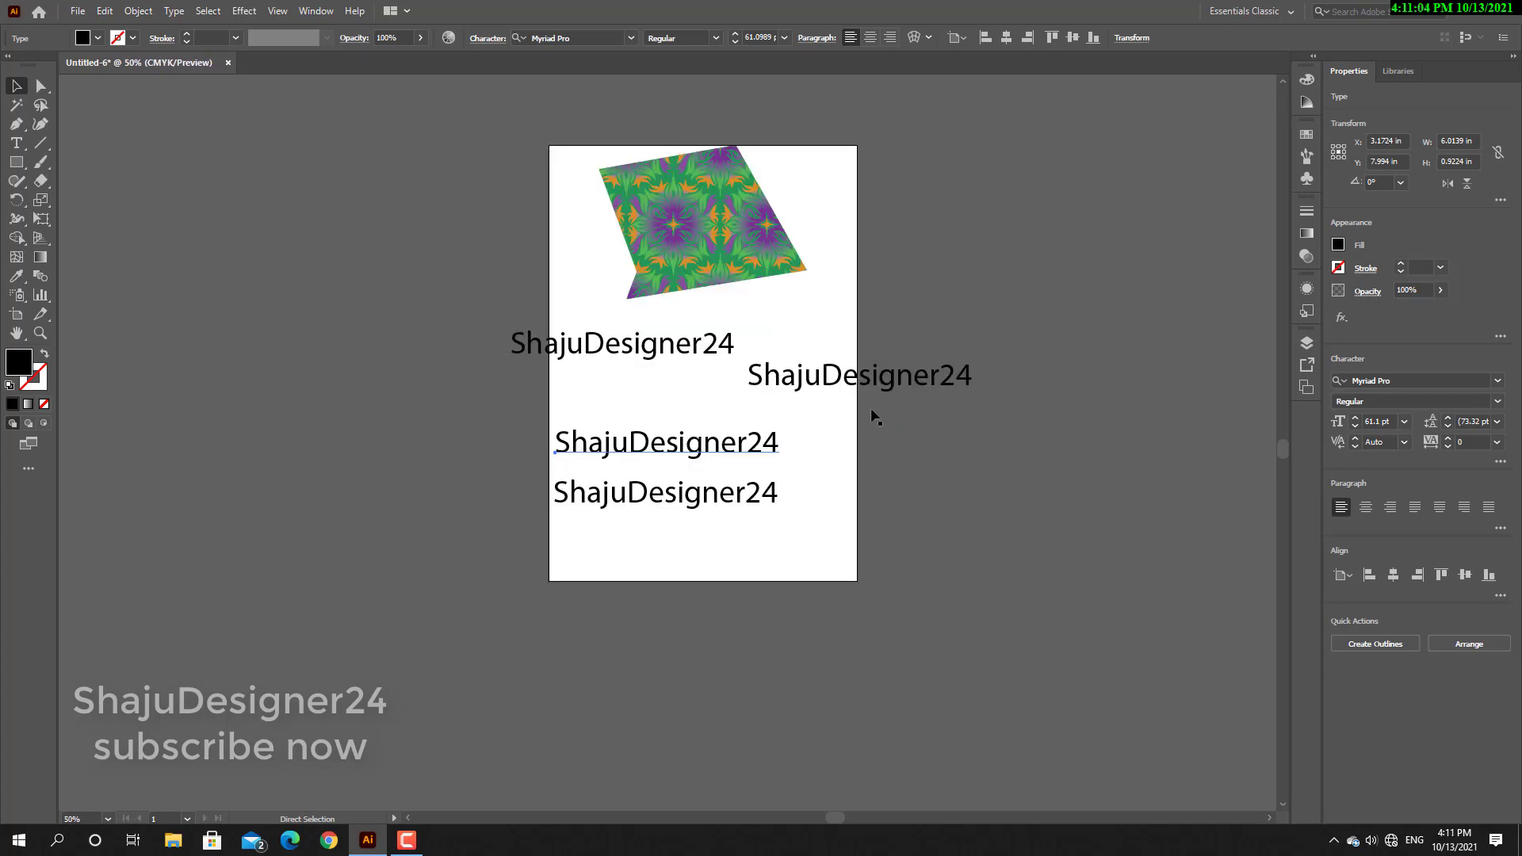
key(ctrl+plus)
key(v)
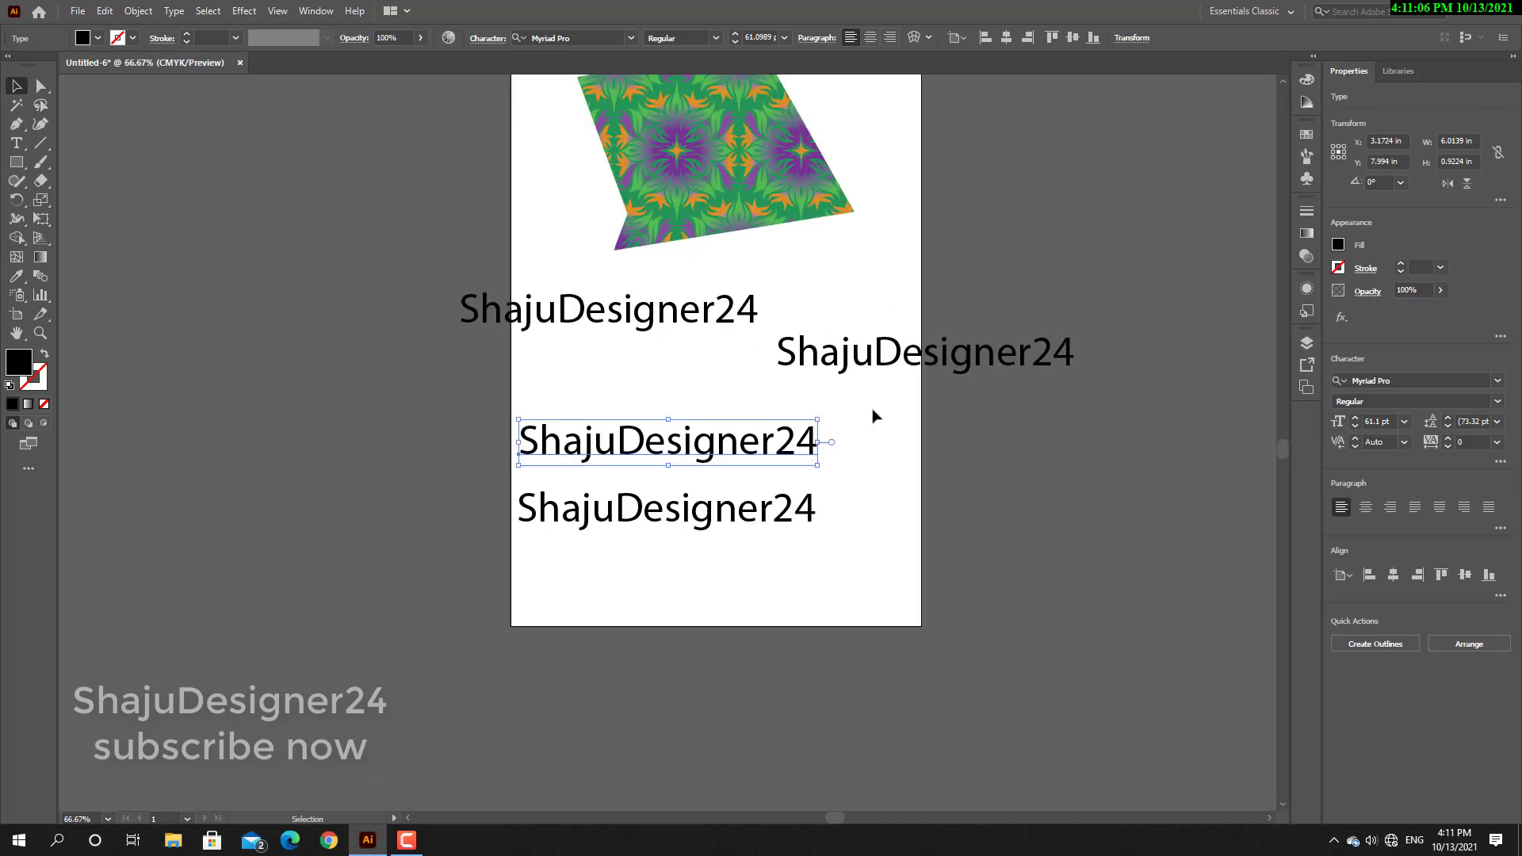
key(space)
drag(1060, 333, 925, 407)
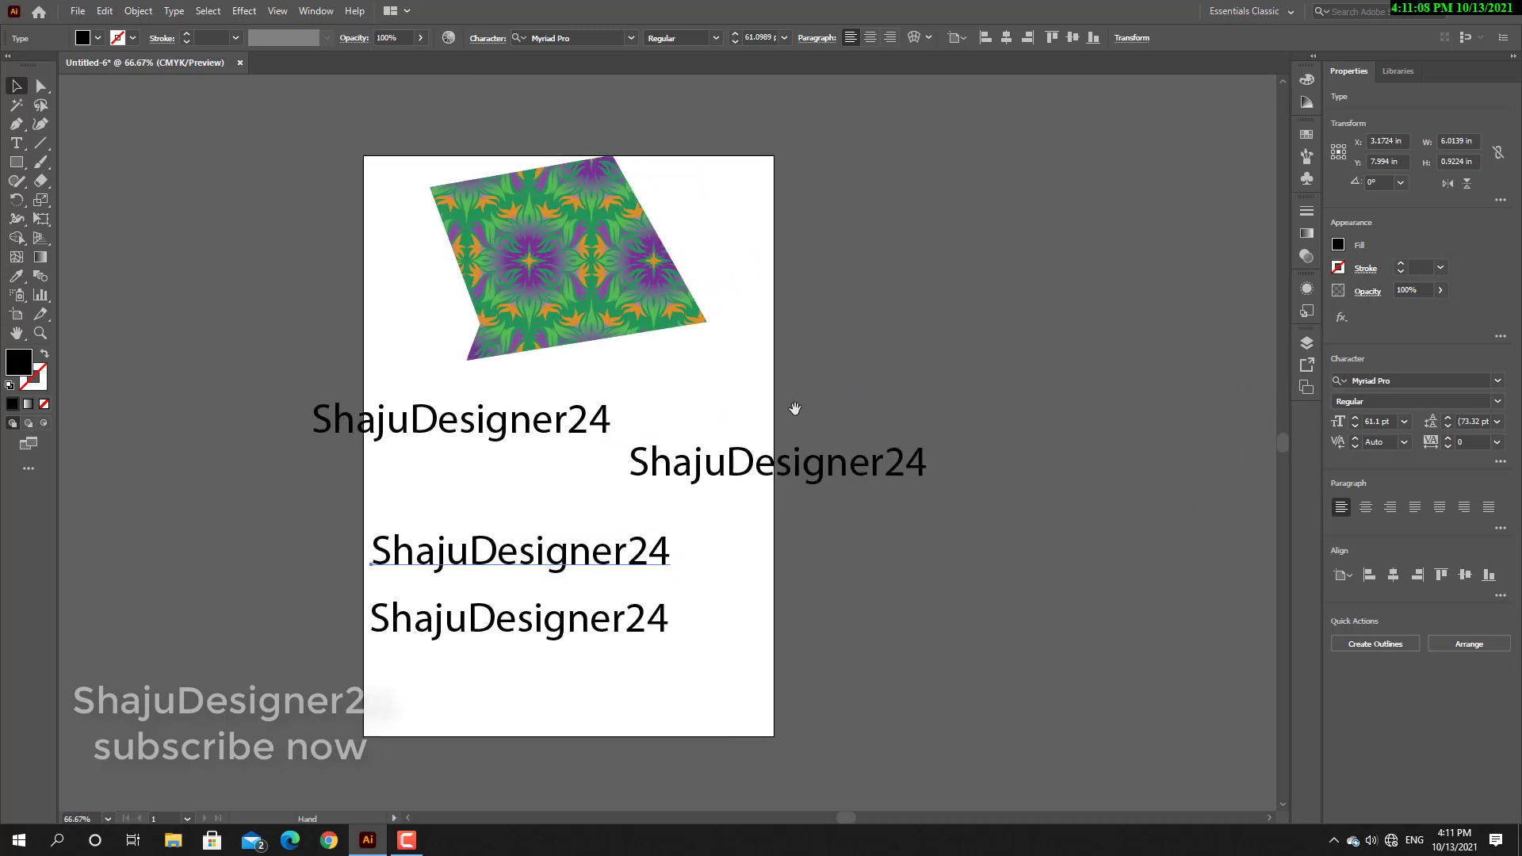
drag(794, 409, 846, 384)
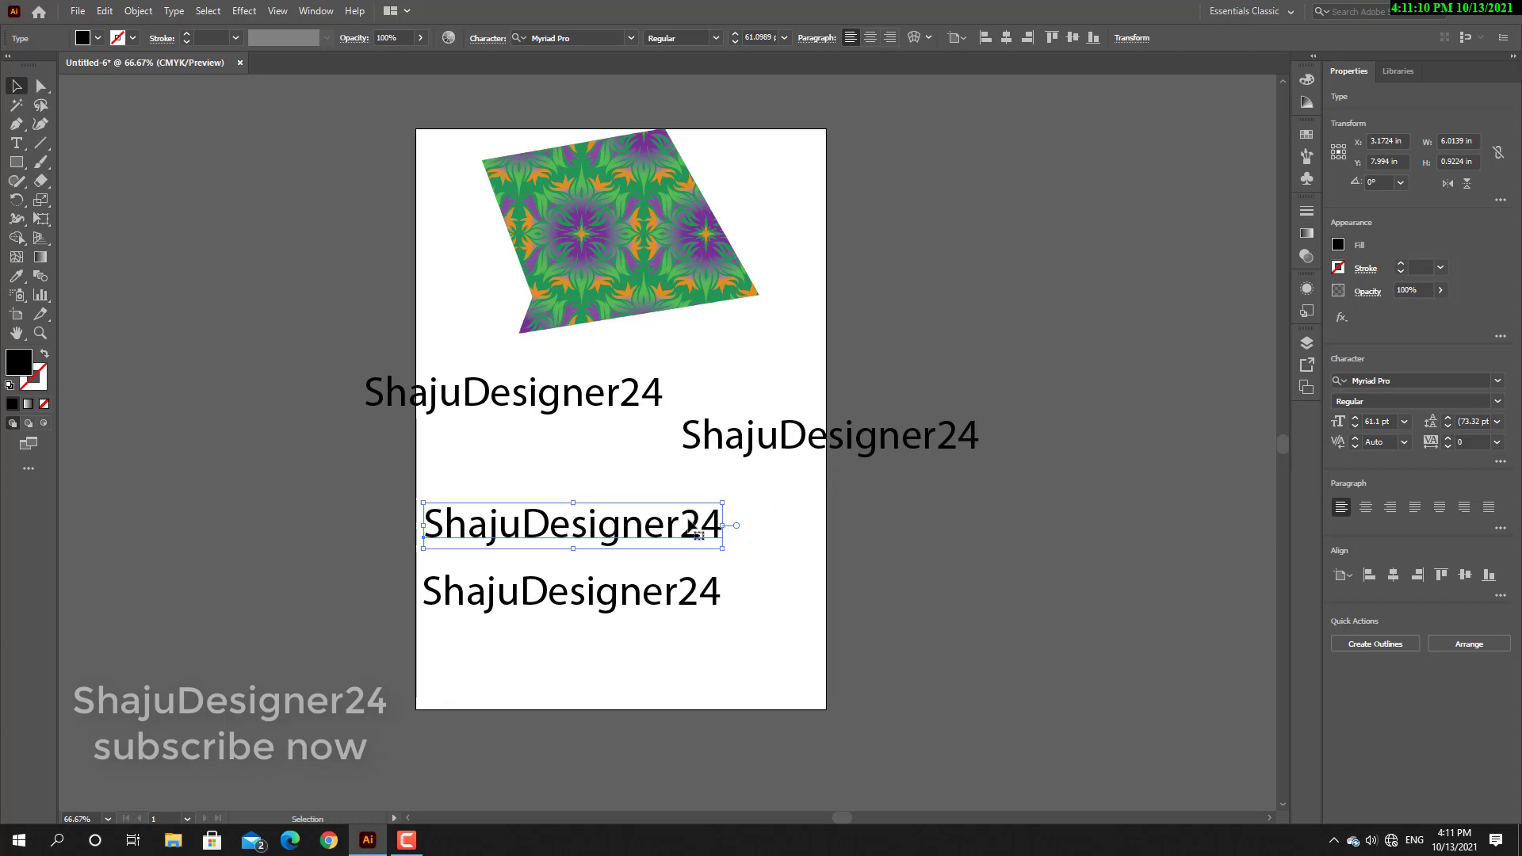
Move the third text line off the artboard's right side and the fourth off its left, forming a descending staircase of four lines.
scroll(741, 479, down, 1)
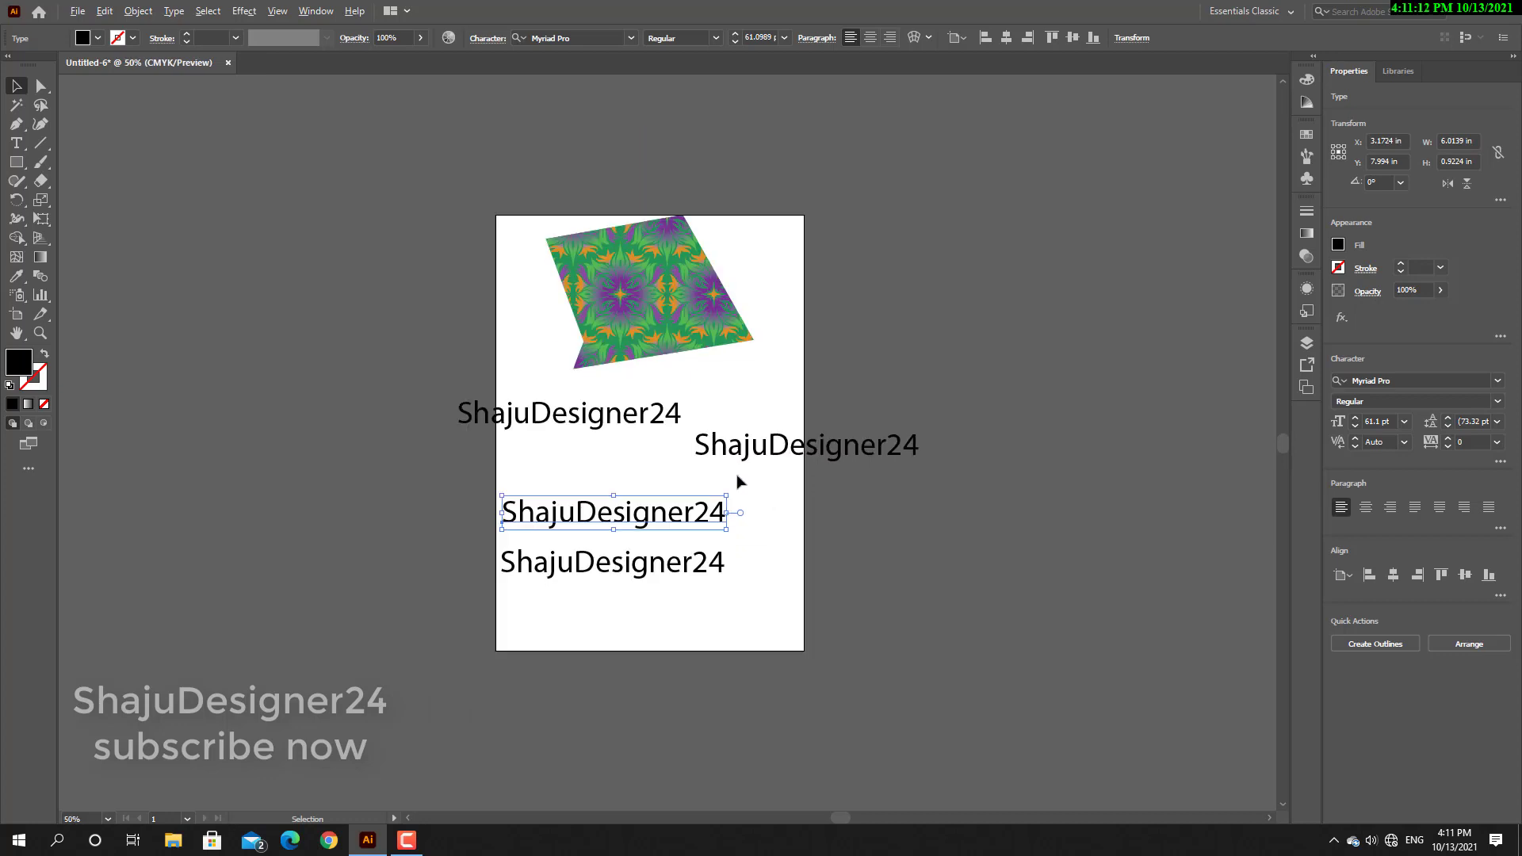
drag(644, 501, 1072, 462)
drag(592, 558, 257, 382)
click(265, 403)
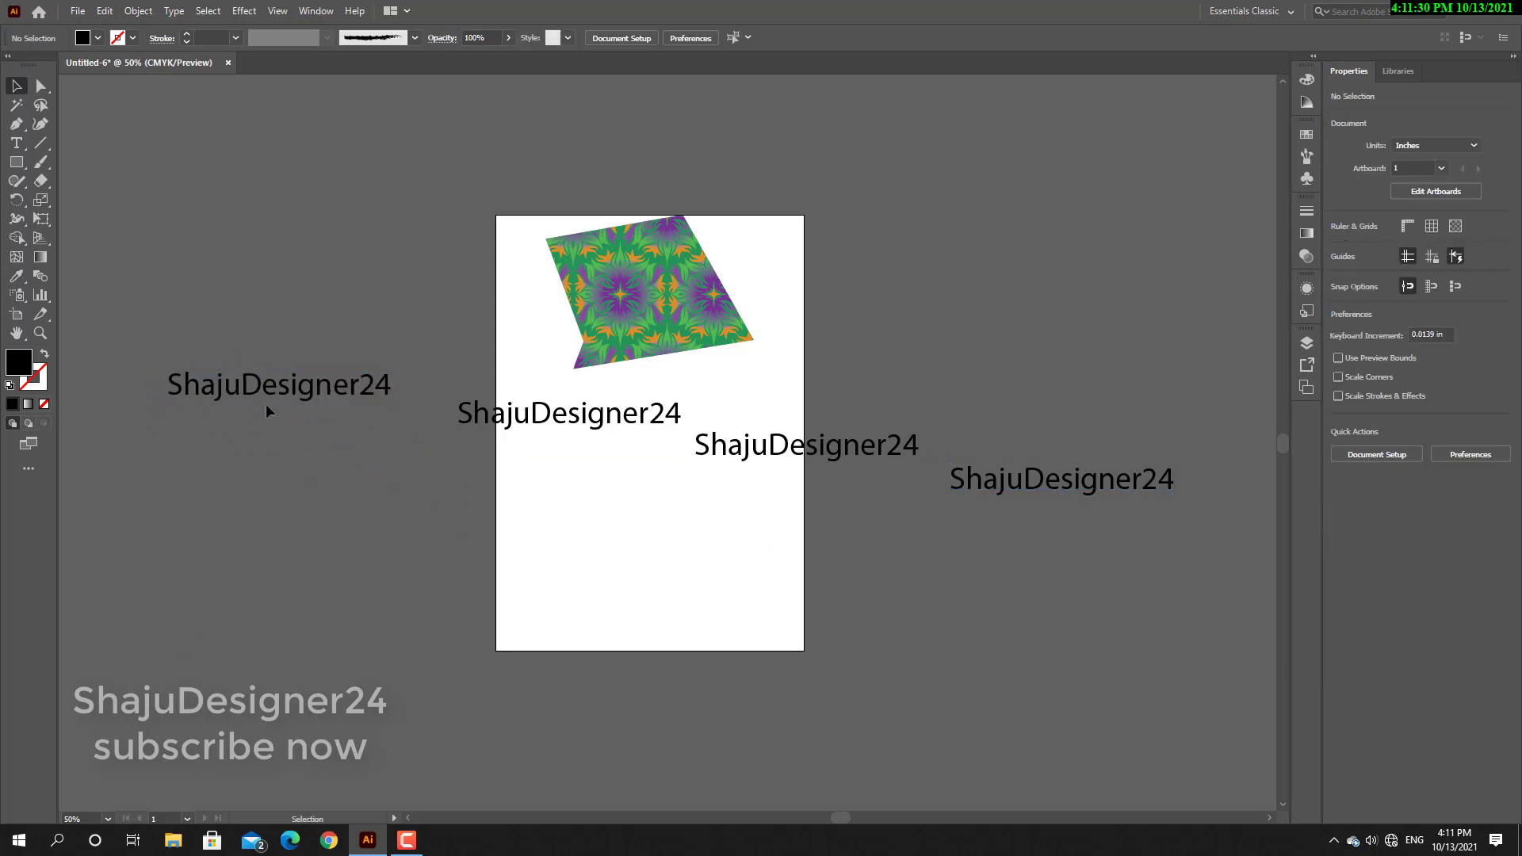
Select all four text lines, align them on their vertical centers and distribute them horizontally by their left edges.
click(261, 389)
shift+click(584, 415)
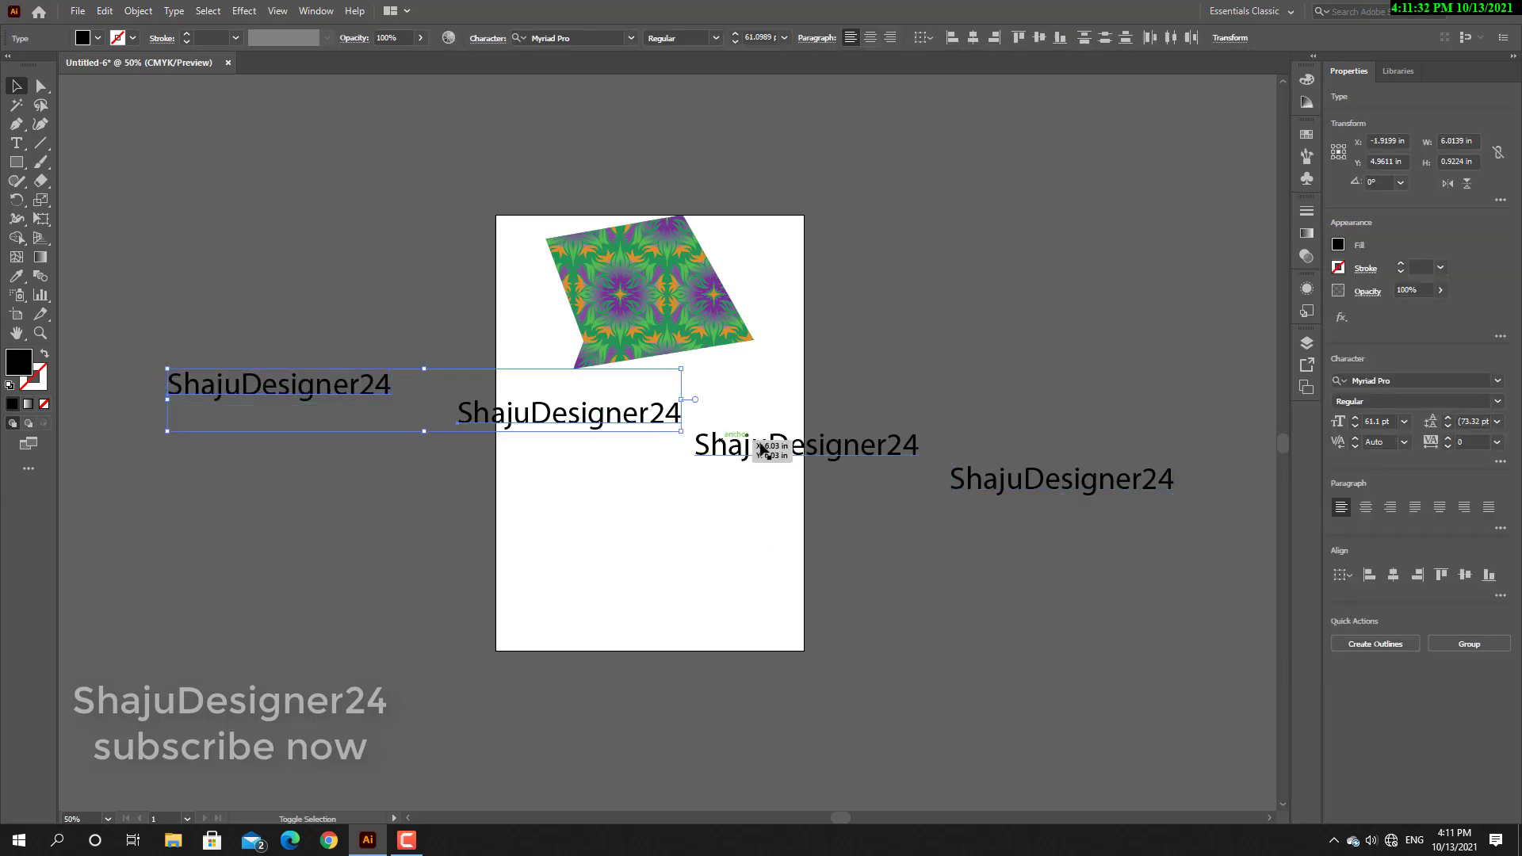
shift+click(805, 454)
shift+click(1117, 493)
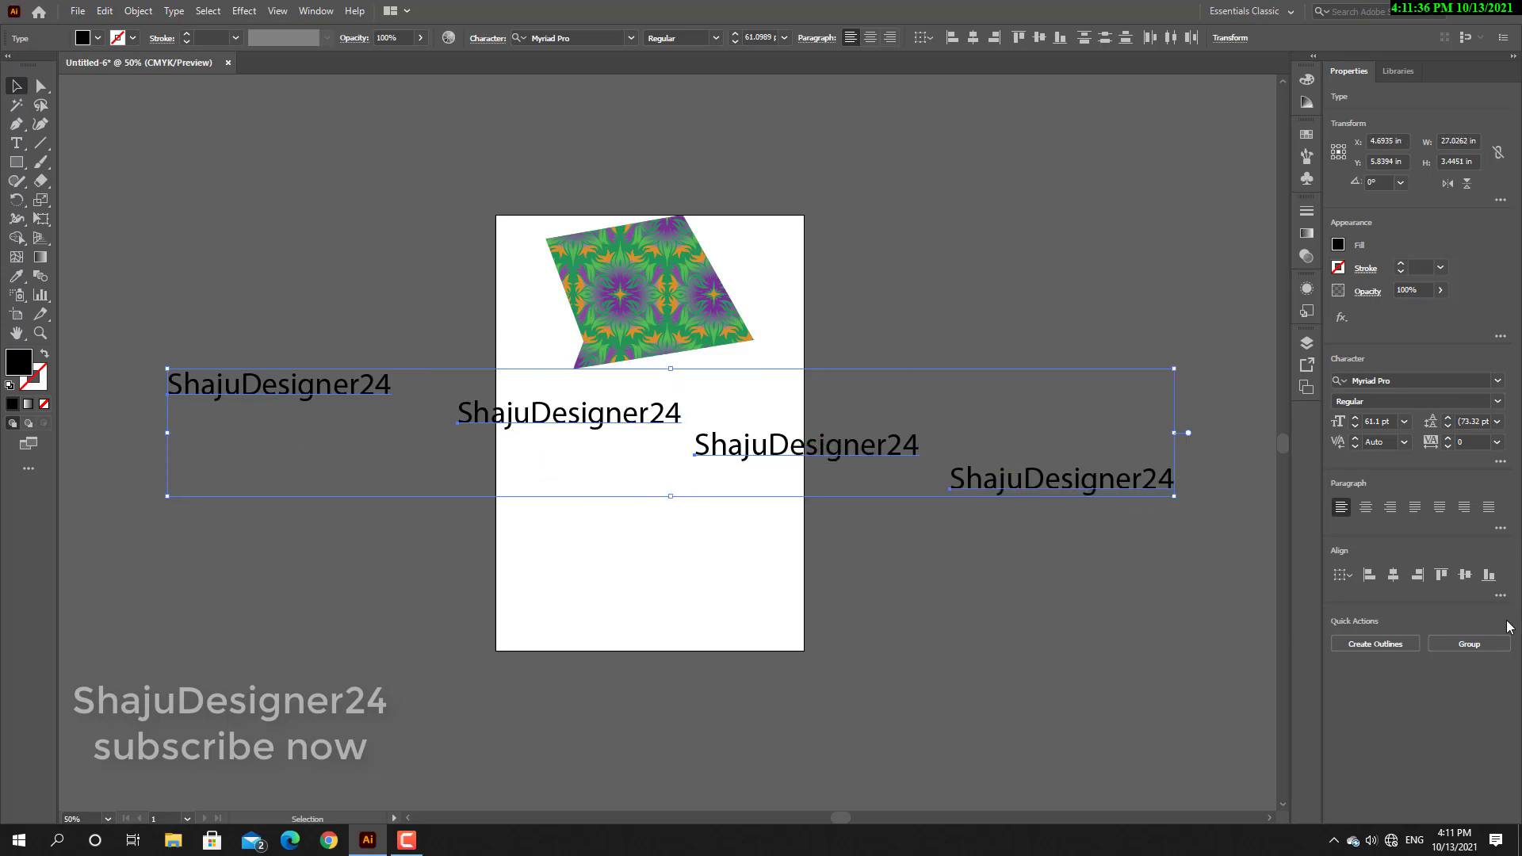
click(1500, 597)
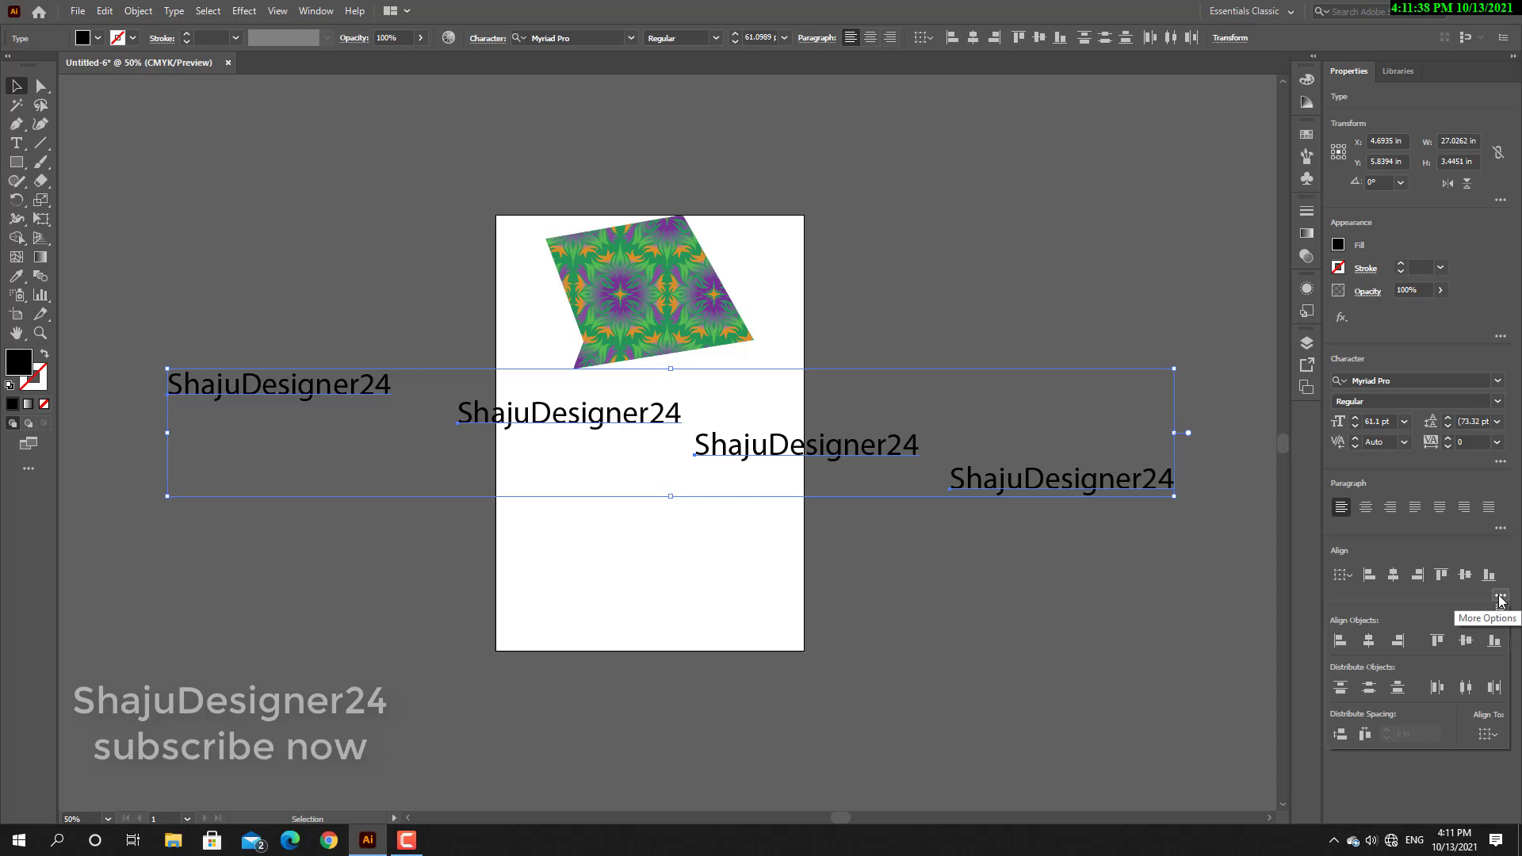
click(1466, 642)
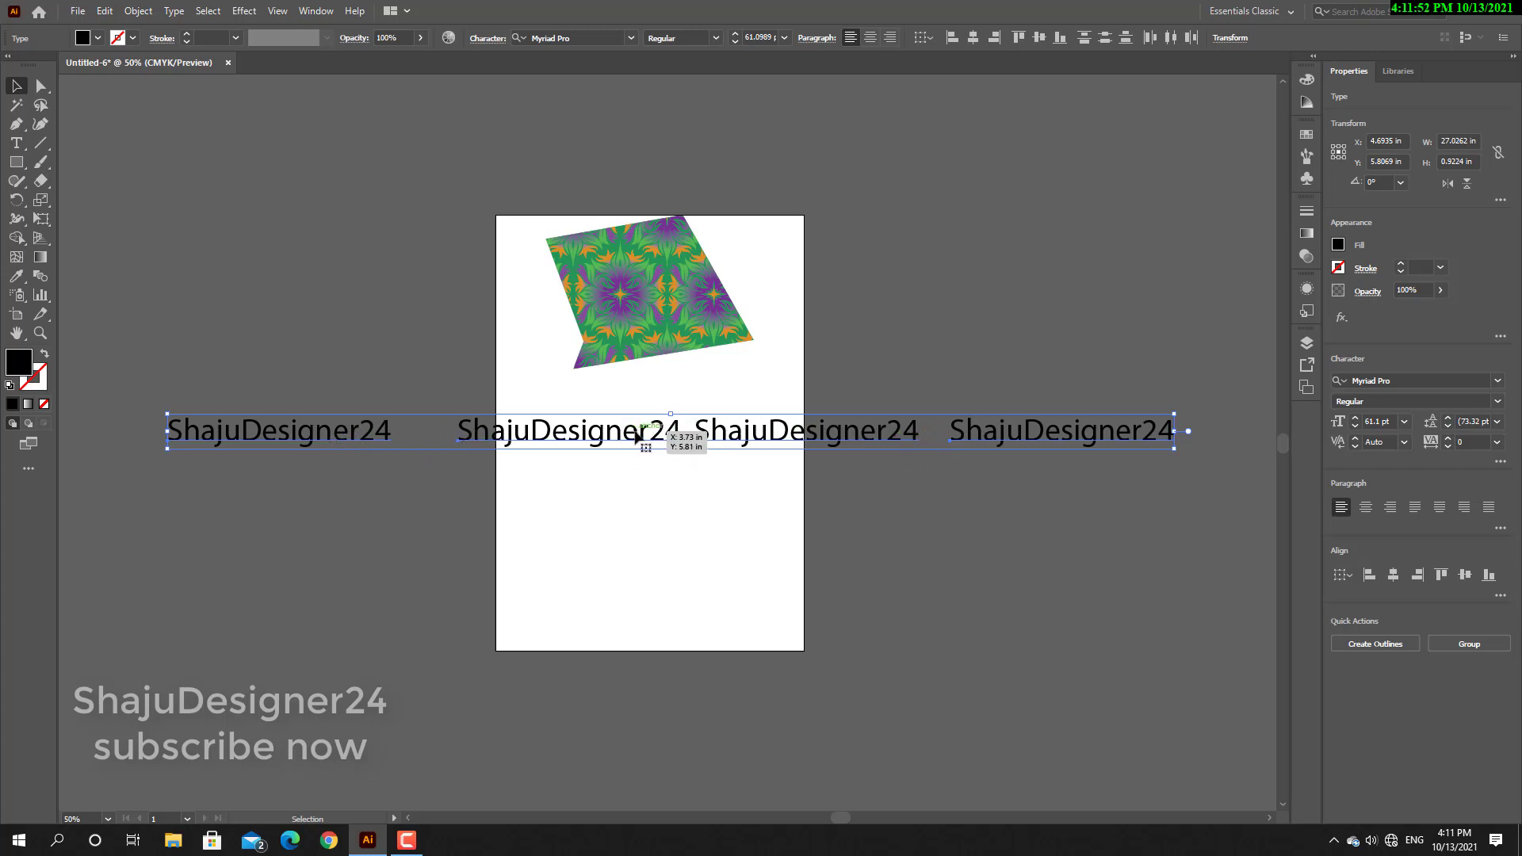
click(1501, 597)
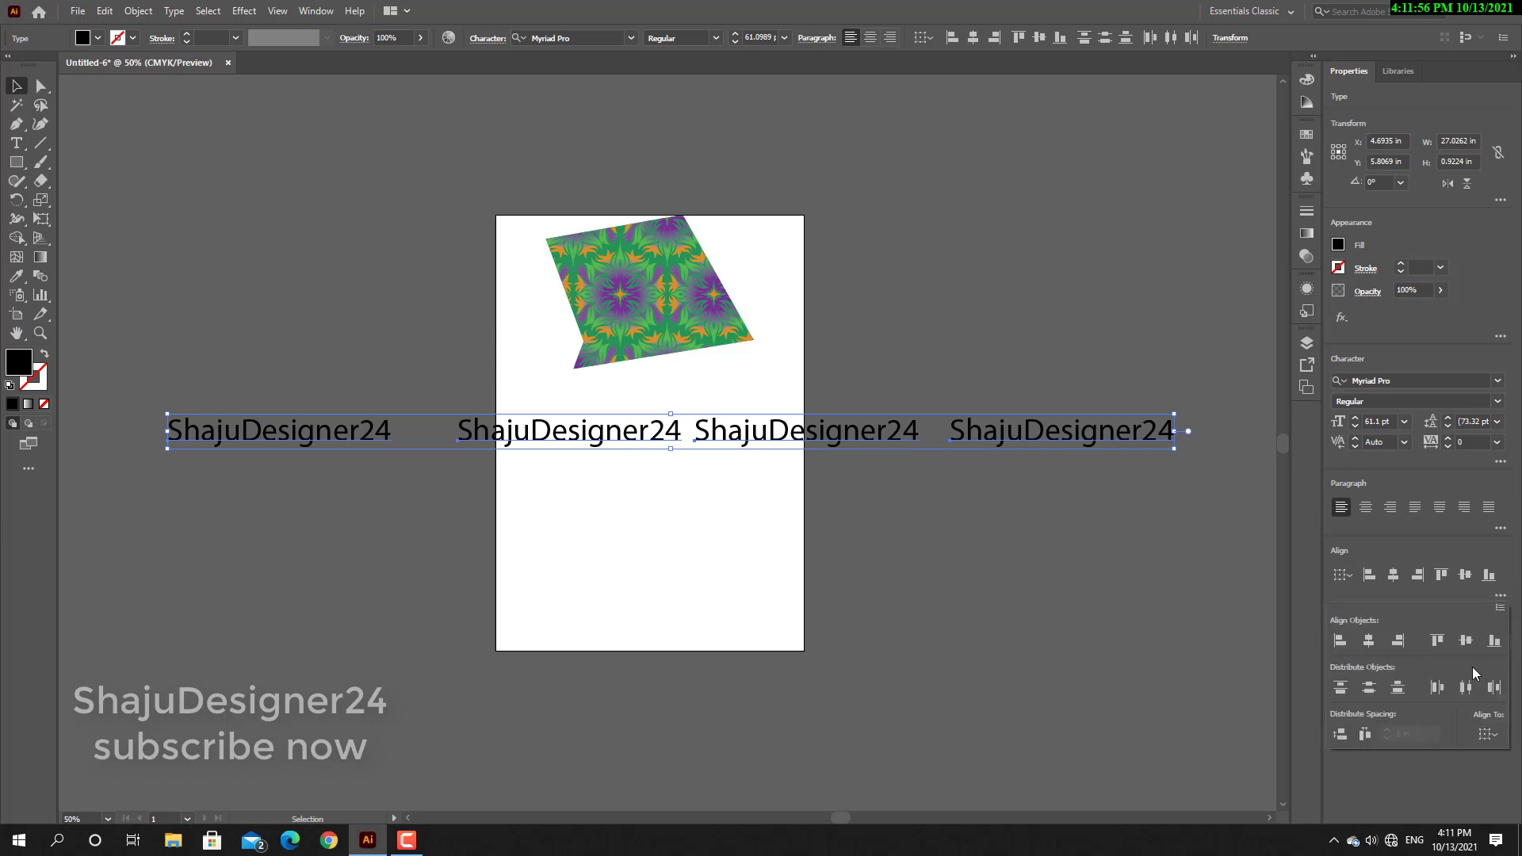
click(1438, 688)
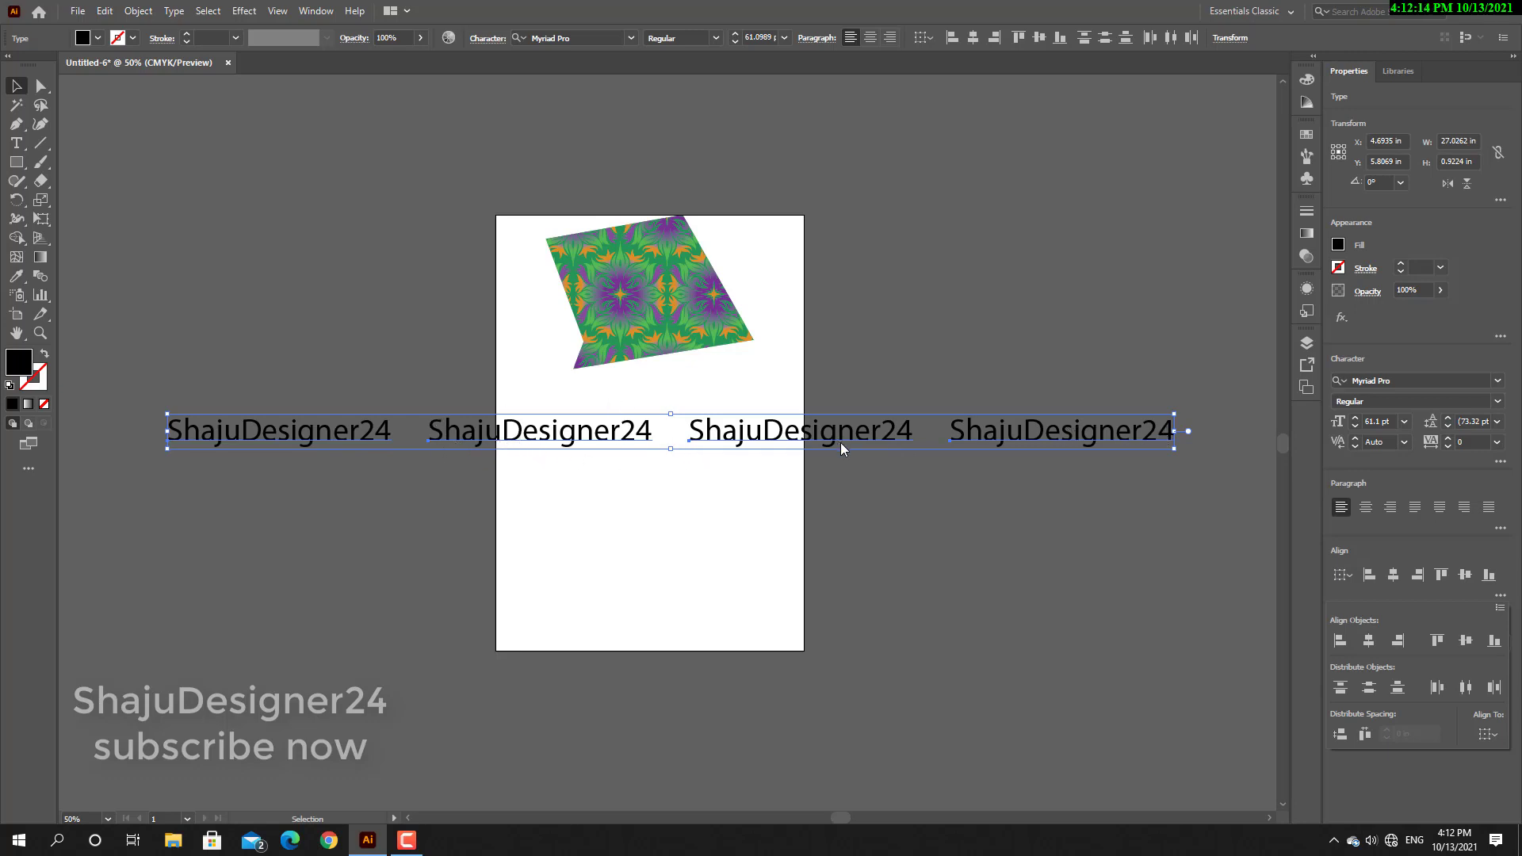
Try to align the four text lines on their horizontal centers.
click(1369, 641)
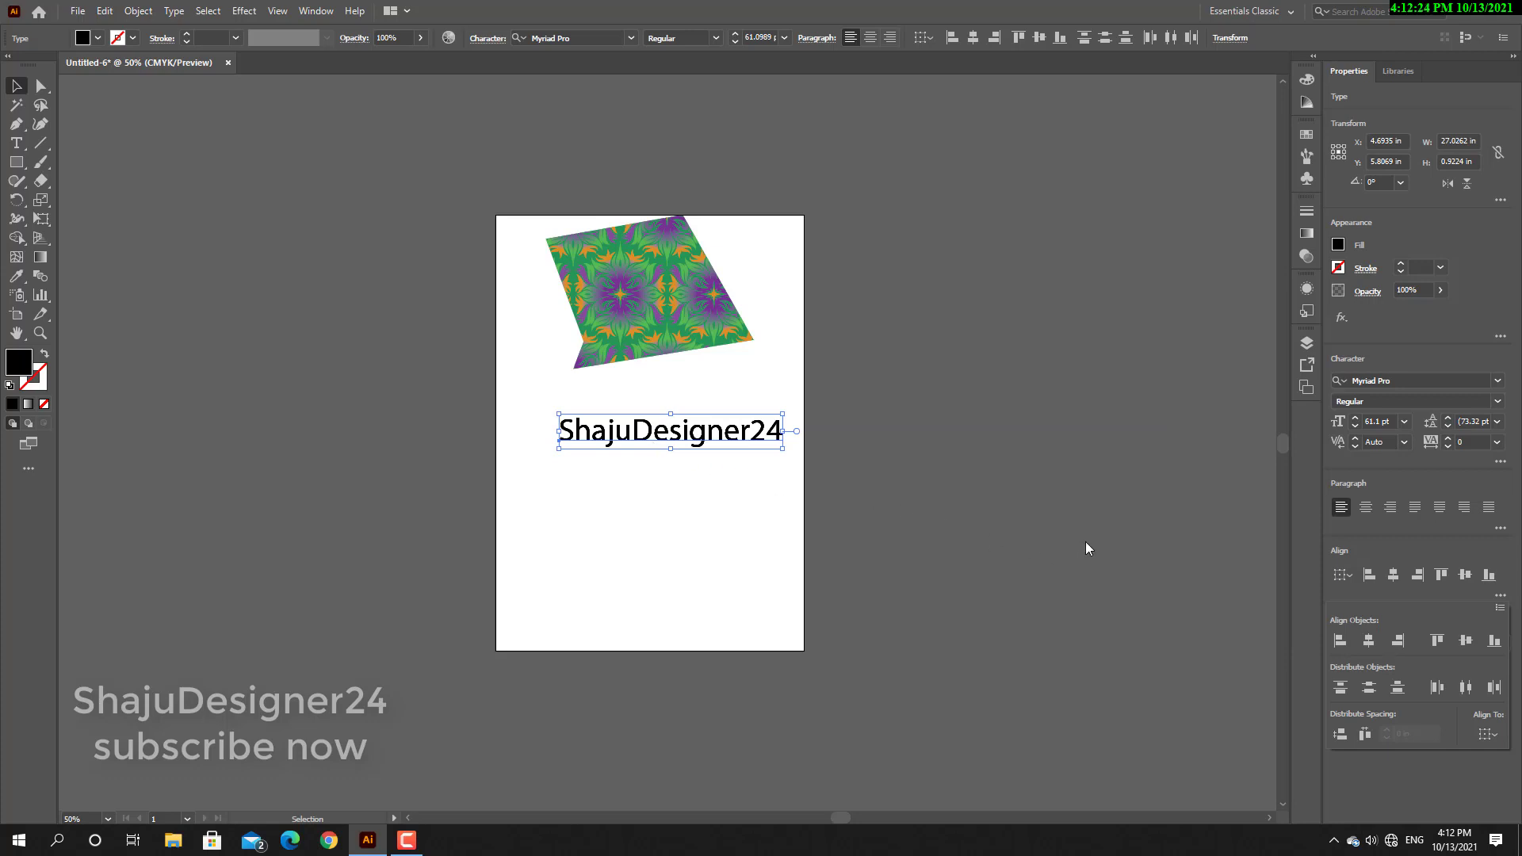
key(ctrl+z)
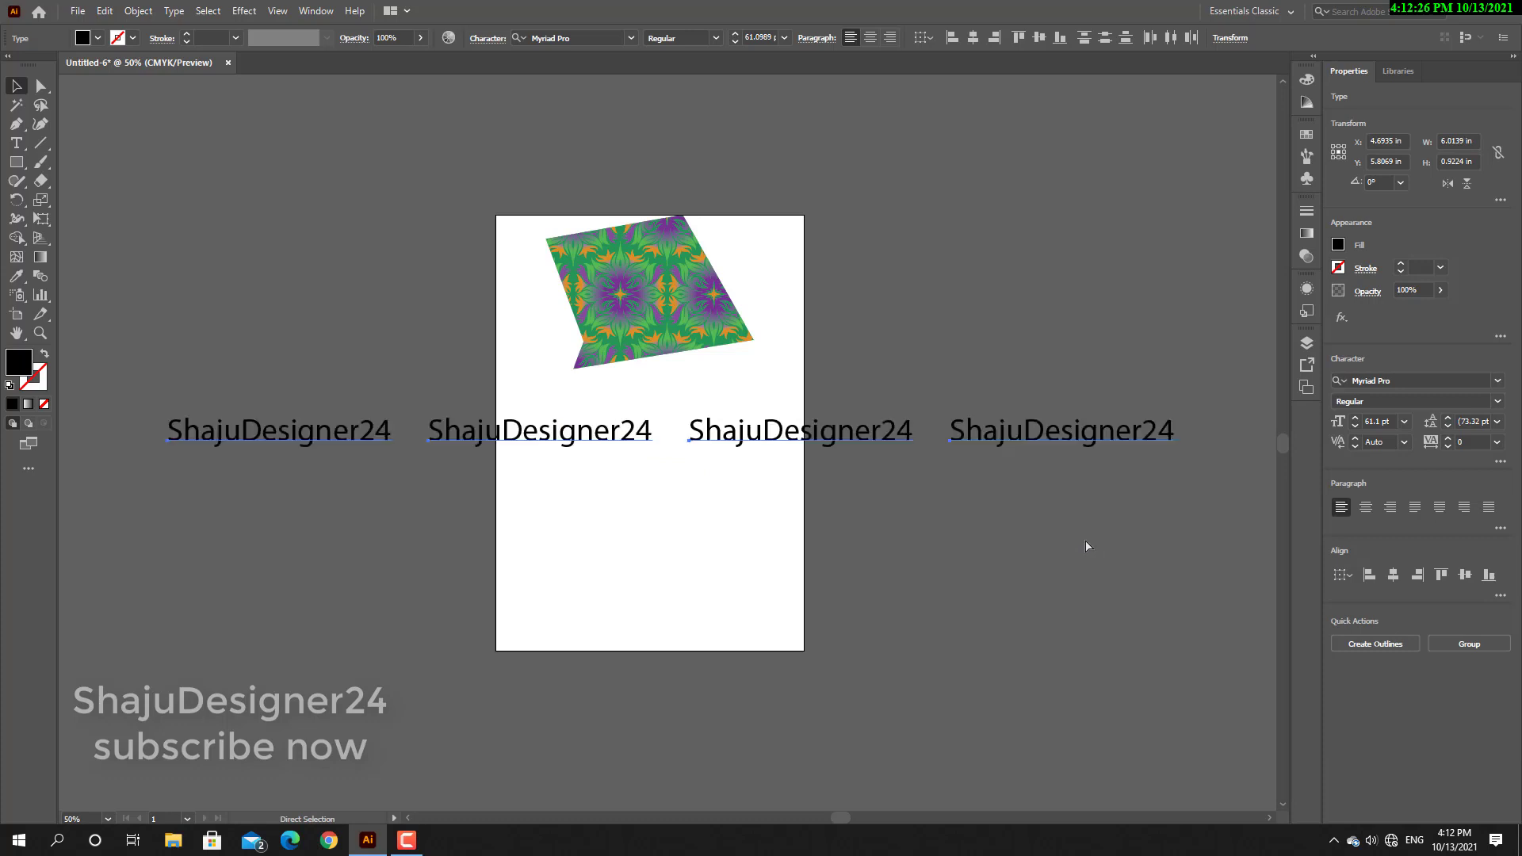
click(1076, 547)
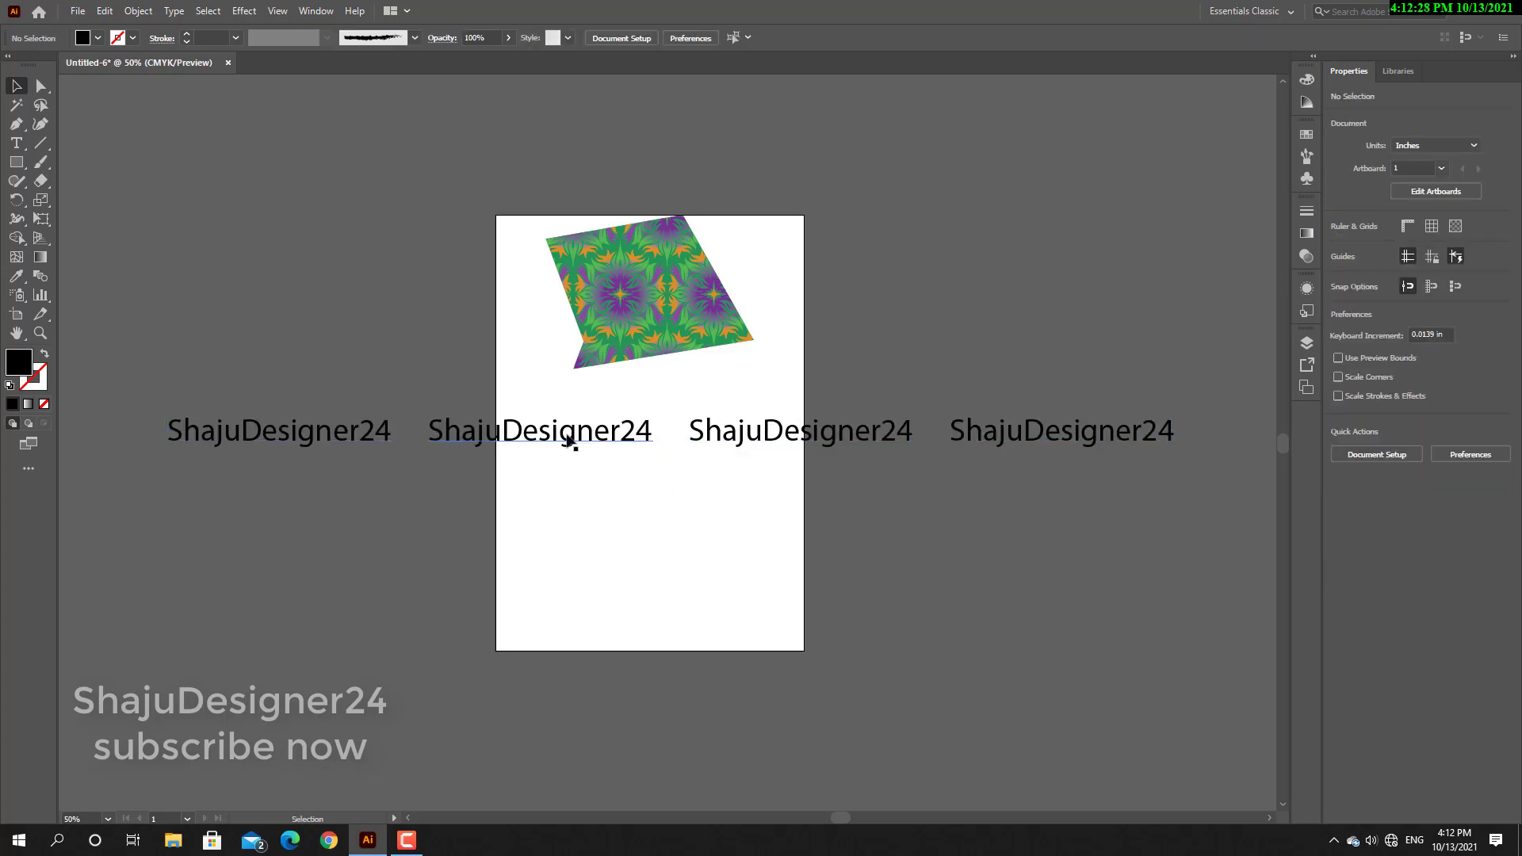
Scatter the four text lines at staggered, uneven positions below the patterned shape.
drag(578, 438, 595, 596)
drag(293, 449, 528, 445)
drag(765, 444, 609, 509)
drag(778, 428, 738, 409)
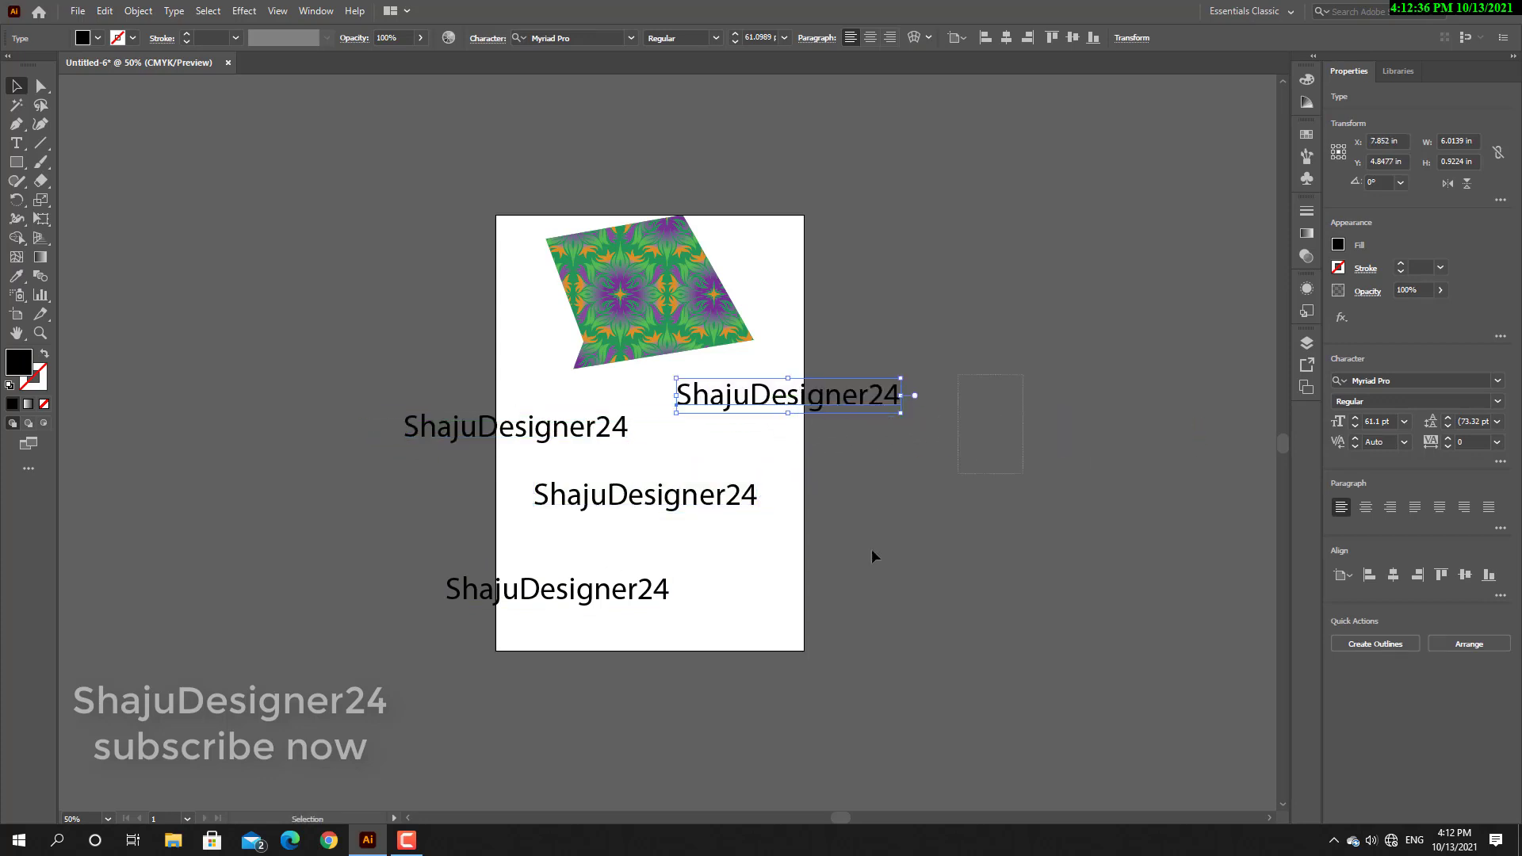
Select the four scattered text lines, align their left edges and distribute them vertically by their top edges.
drag(872, 556, 575, 641)
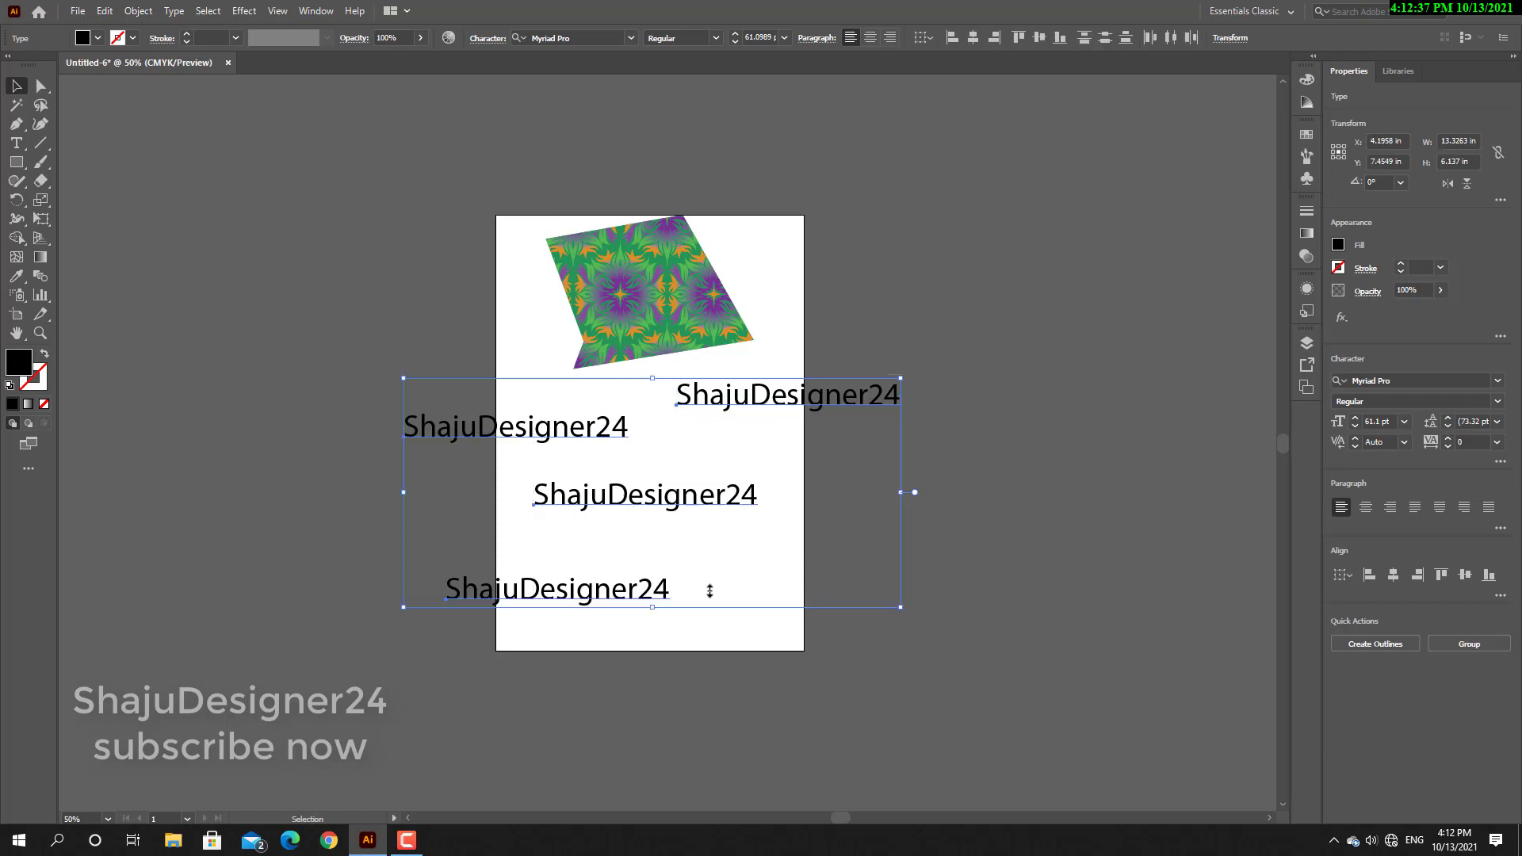
click(1501, 595)
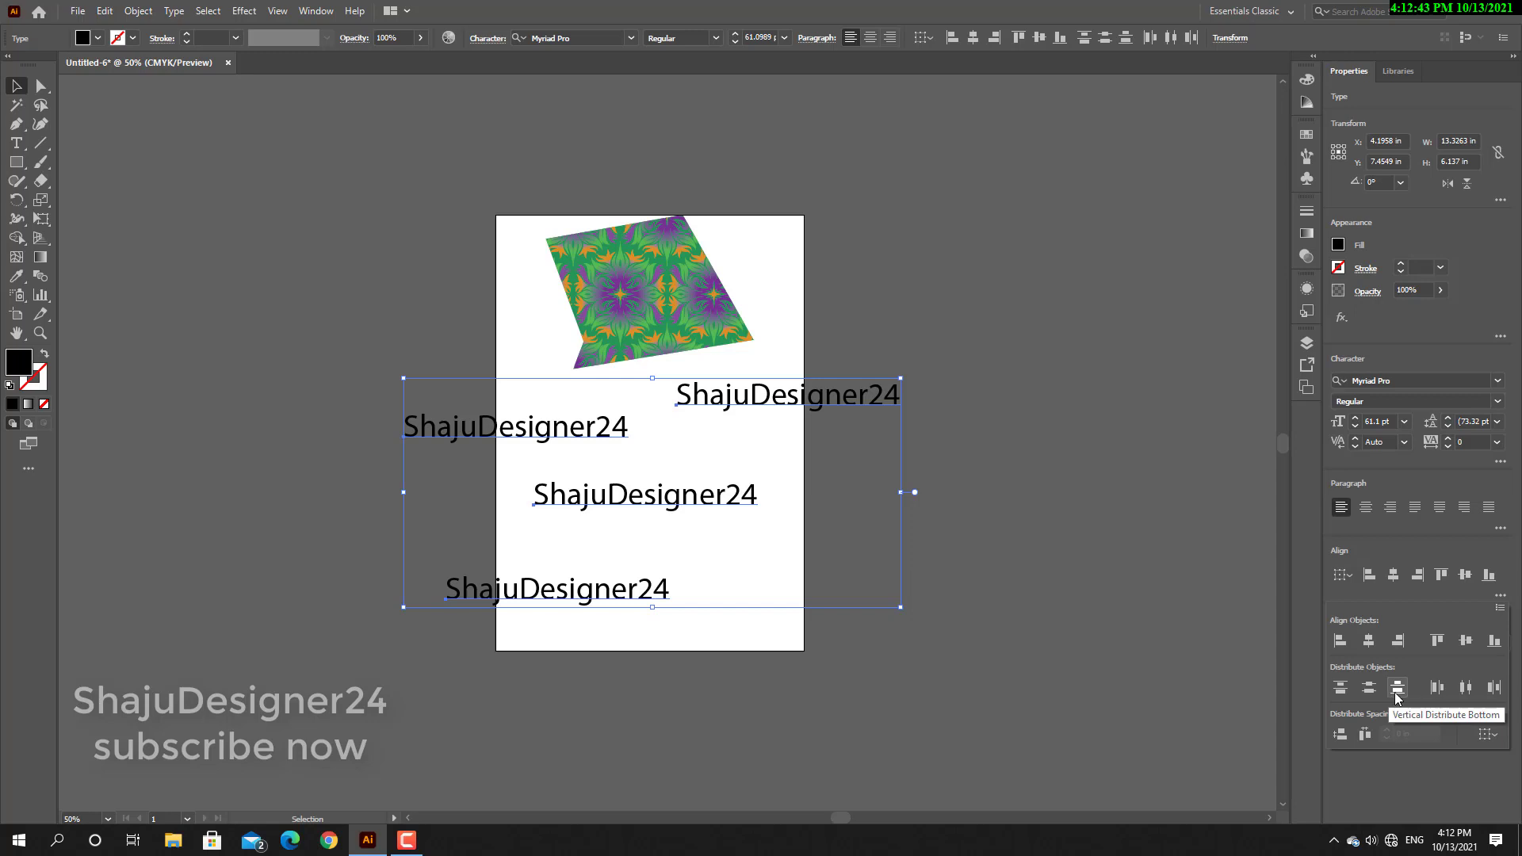
click(1345, 646)
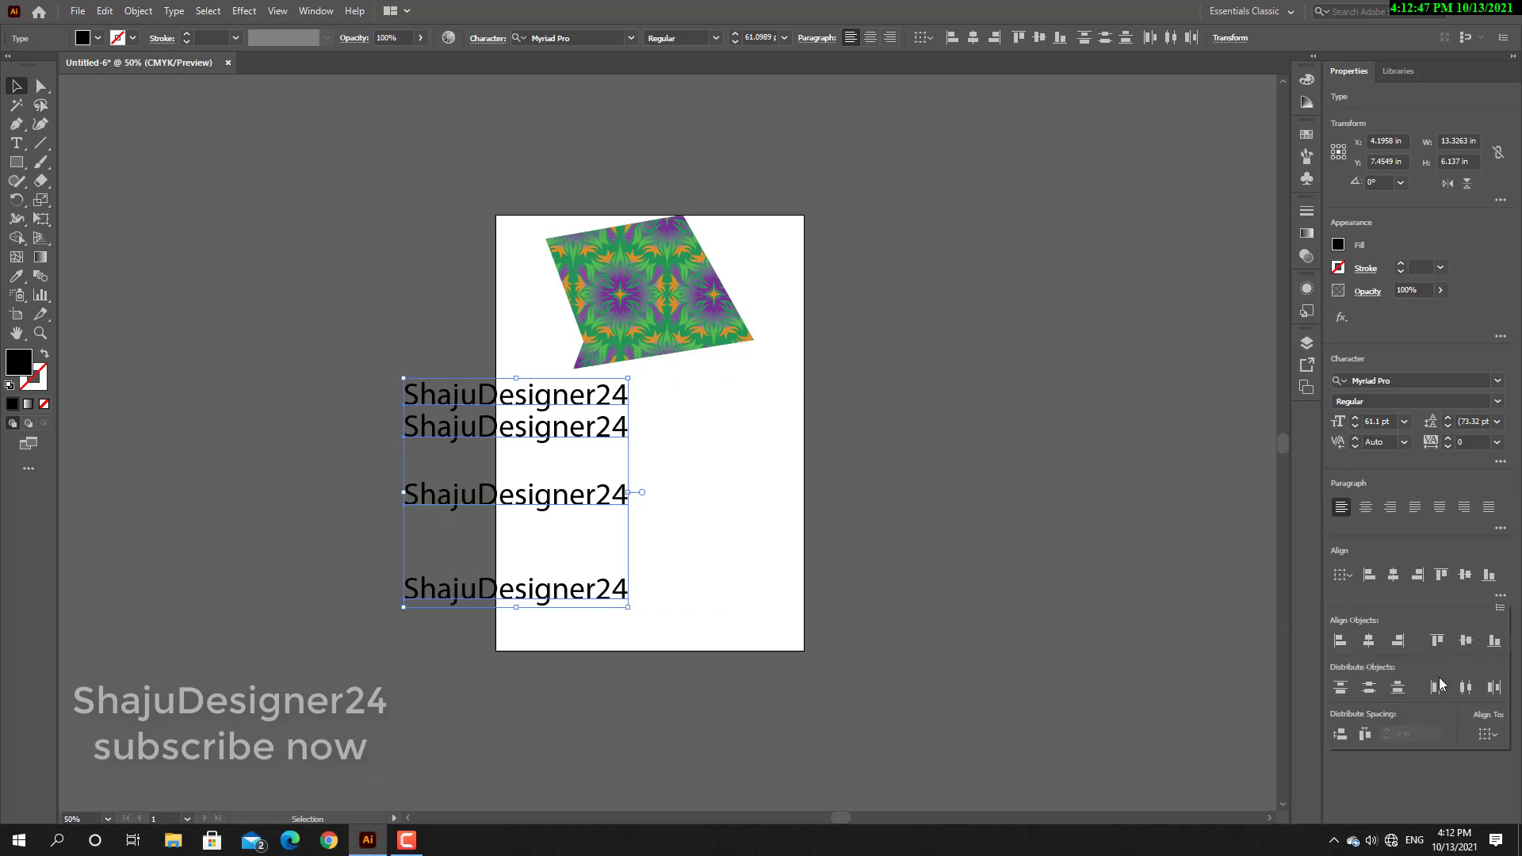
click(1337, 691)
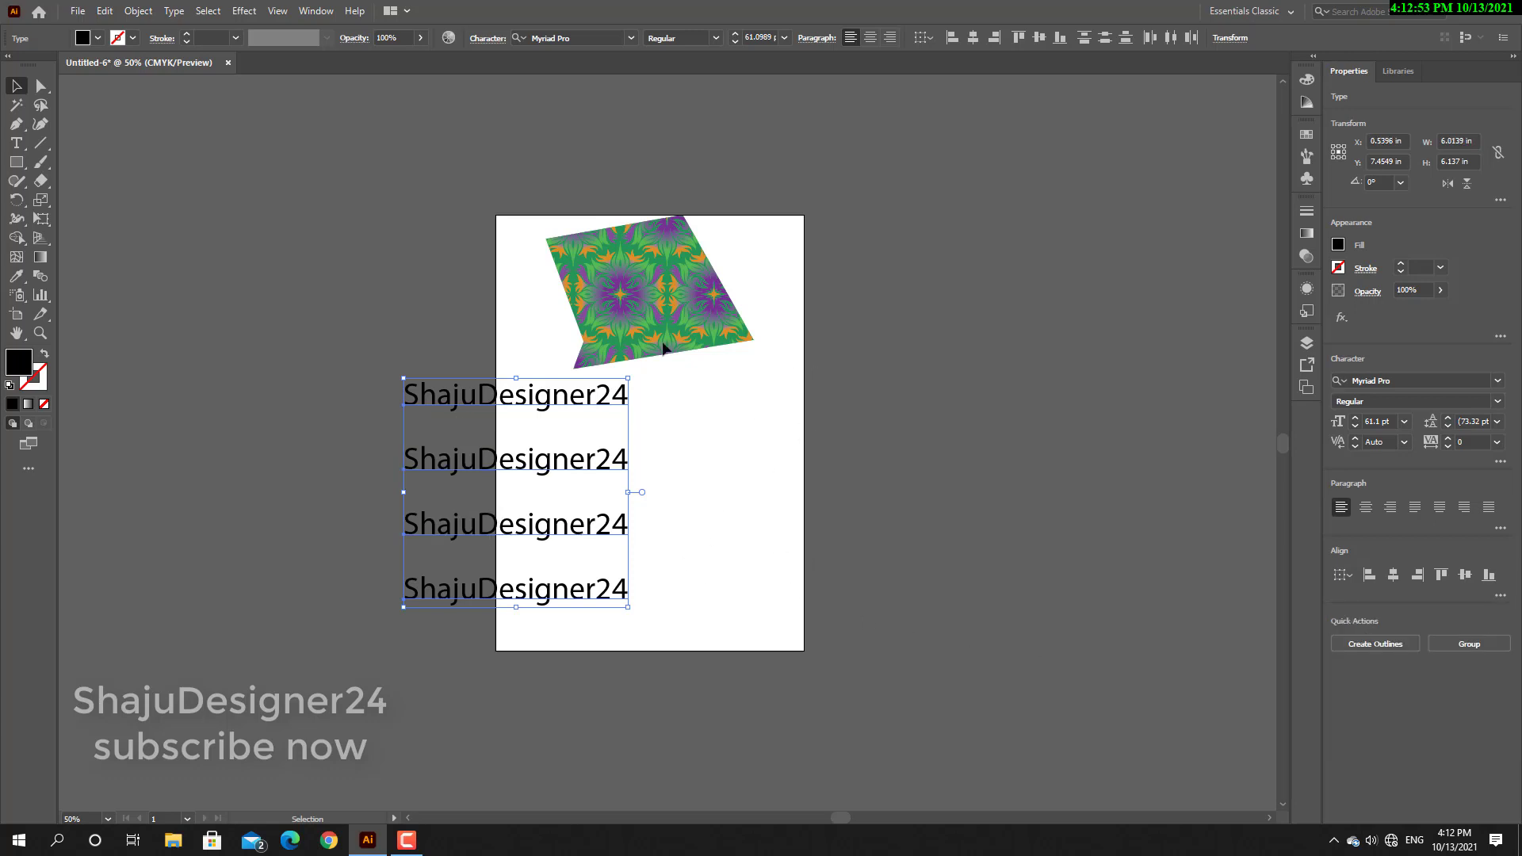
Group the patterned shape with the four text lines and move the group to the right.
click(41, 86)
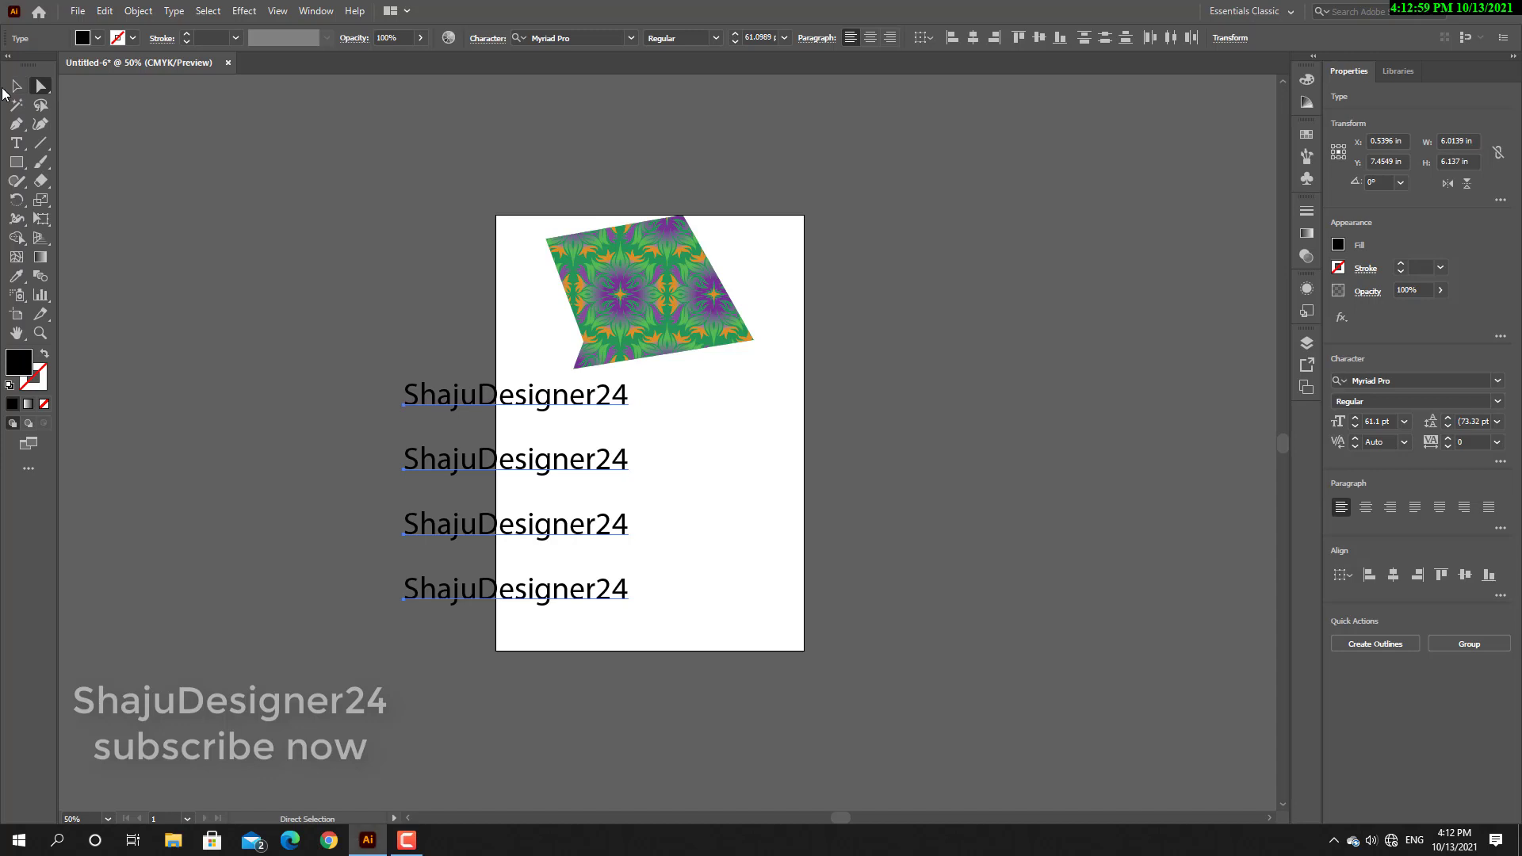
key(v)
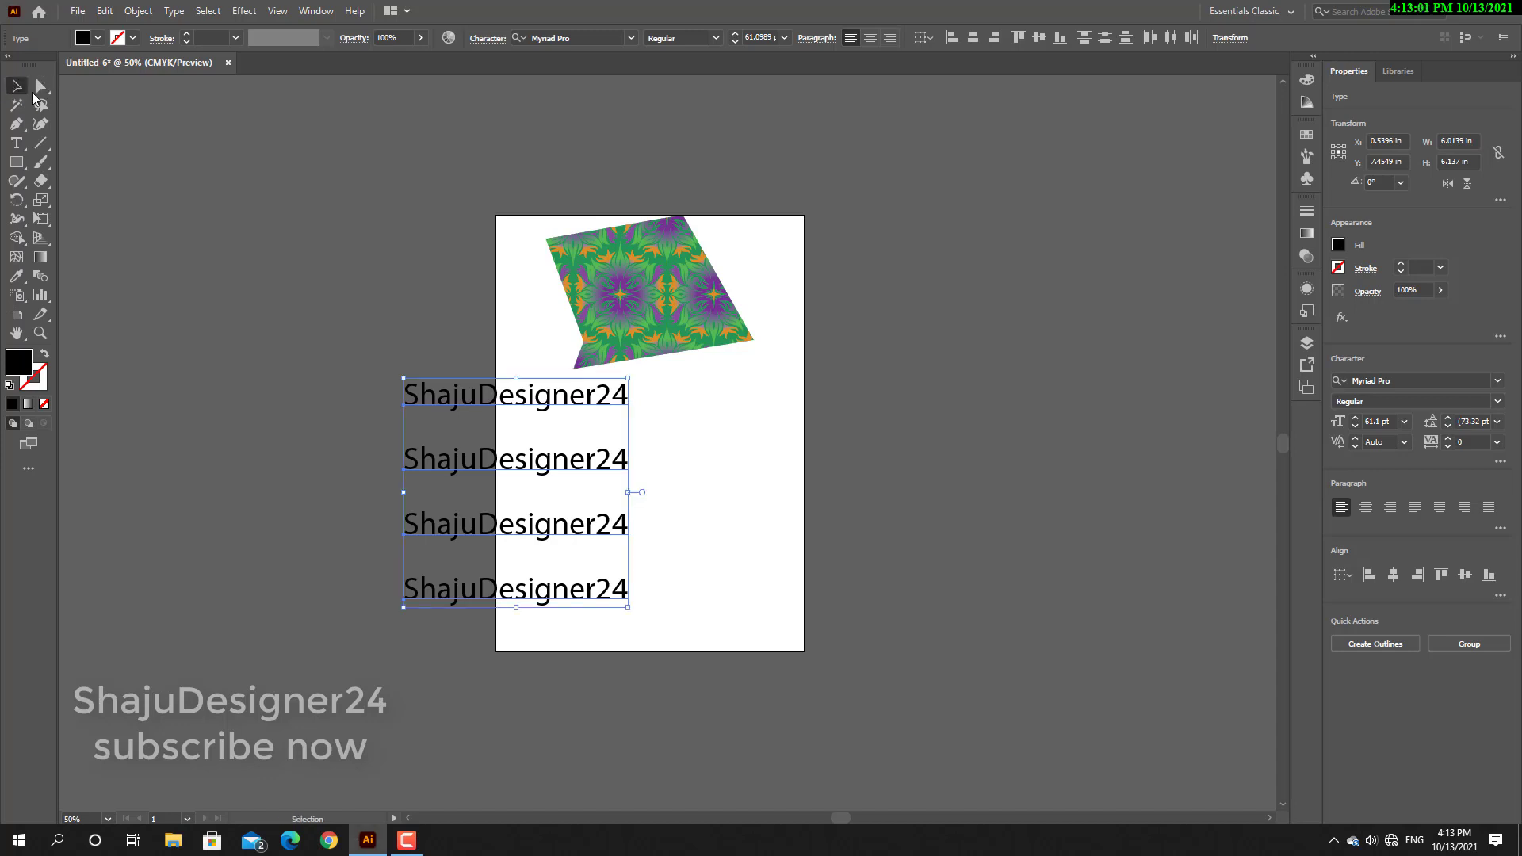
drag(763, 214, 496, 678)
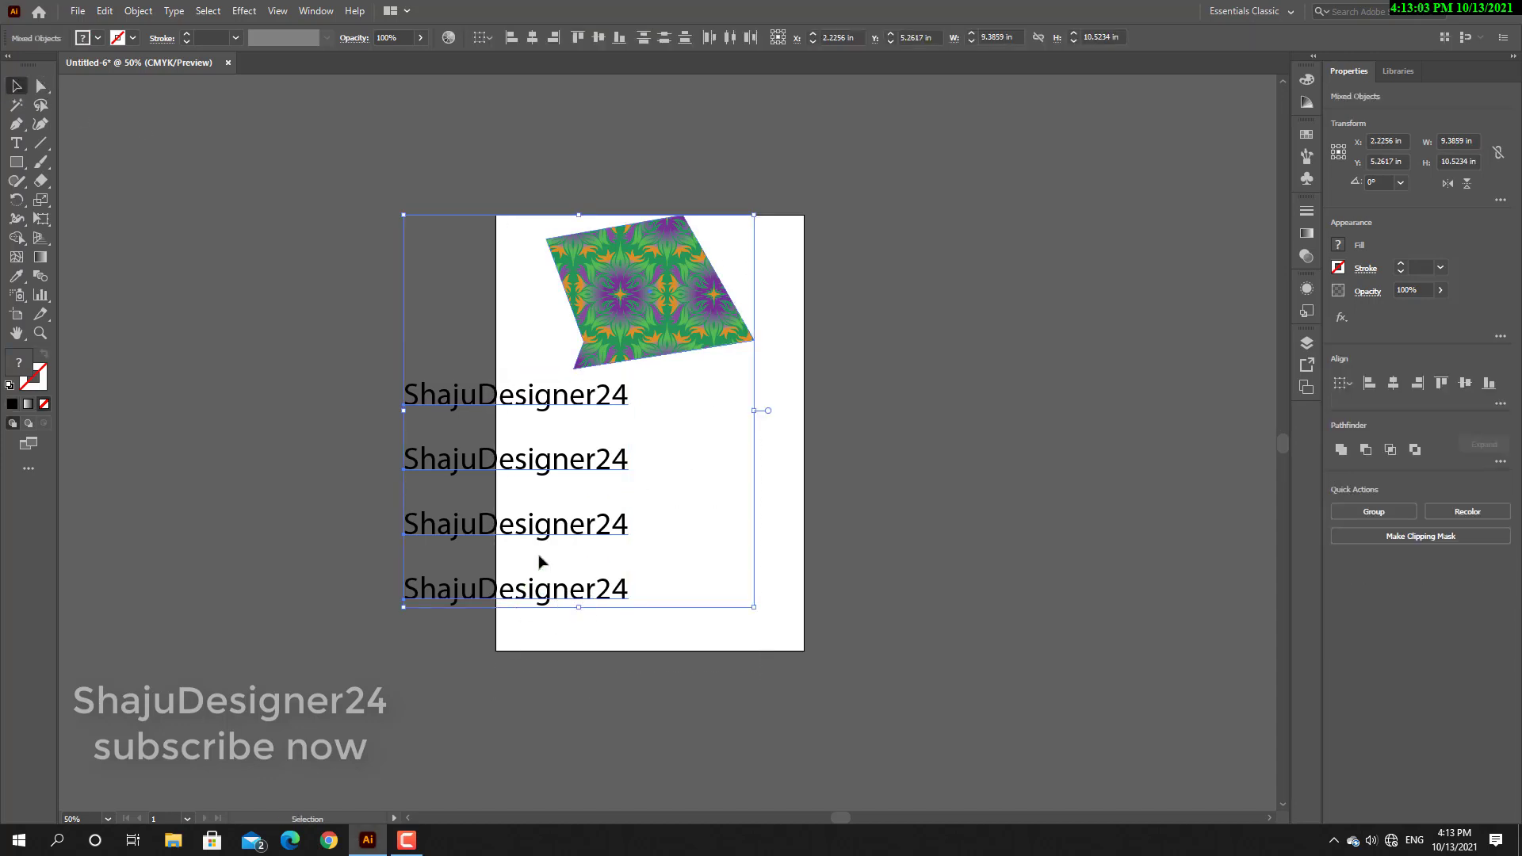
right_click(608, 458)
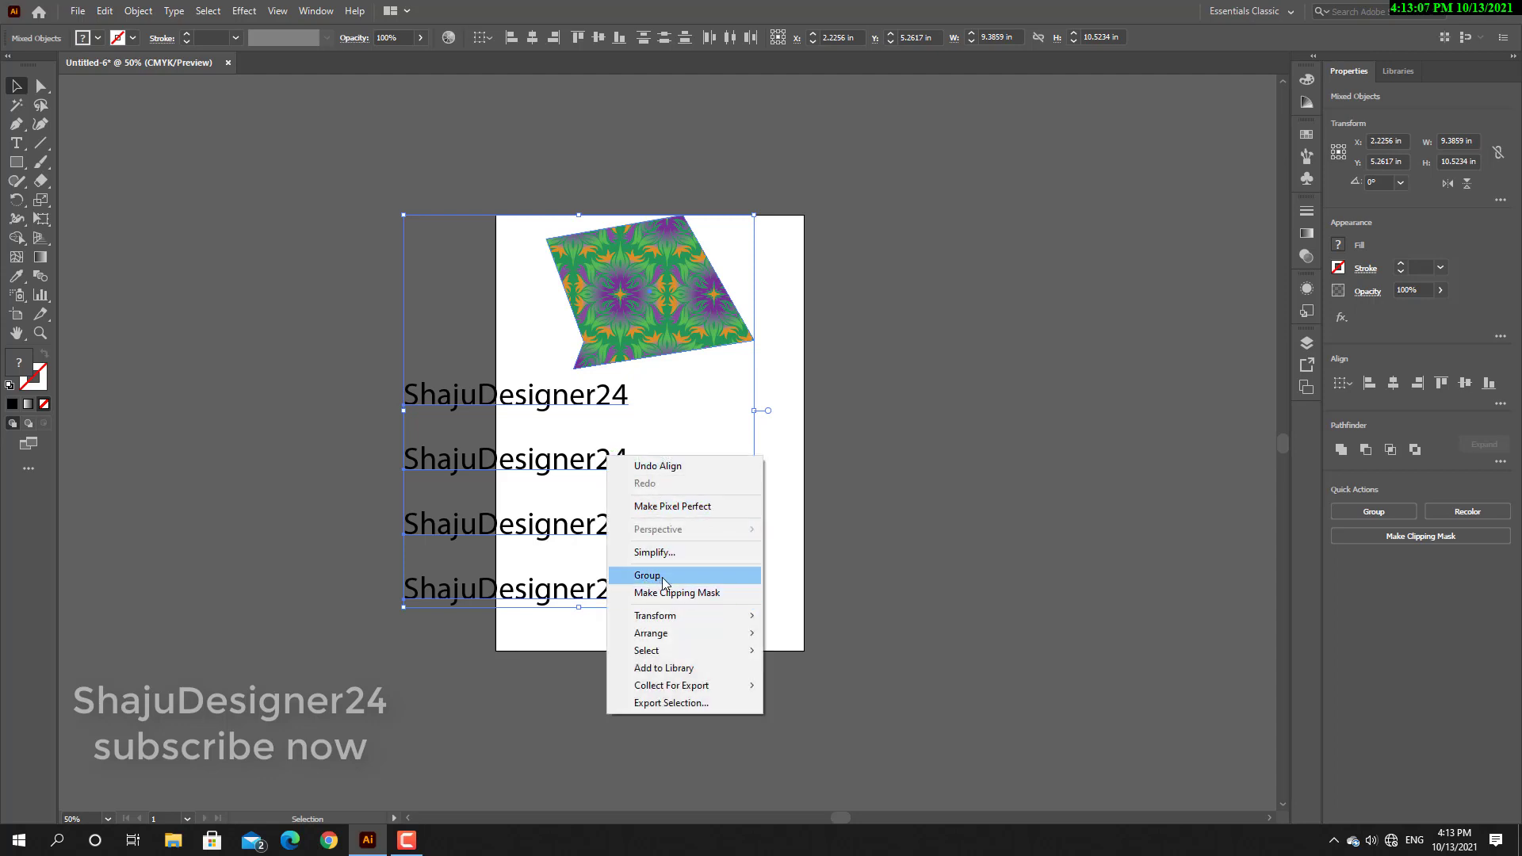
click(663, 575)
click(764, 602)
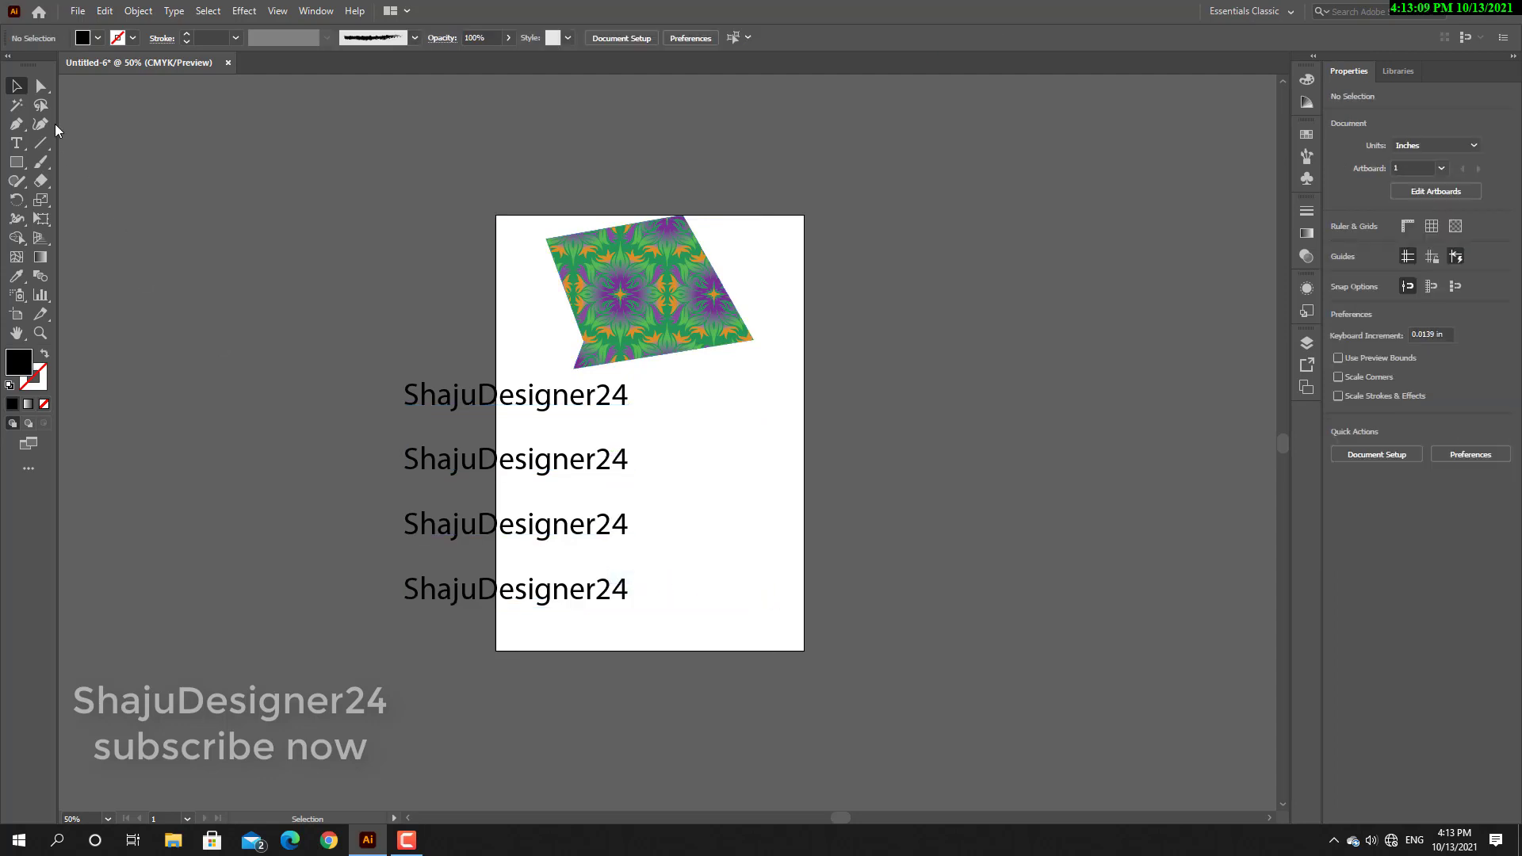
drag(548, 406, 715, 538)
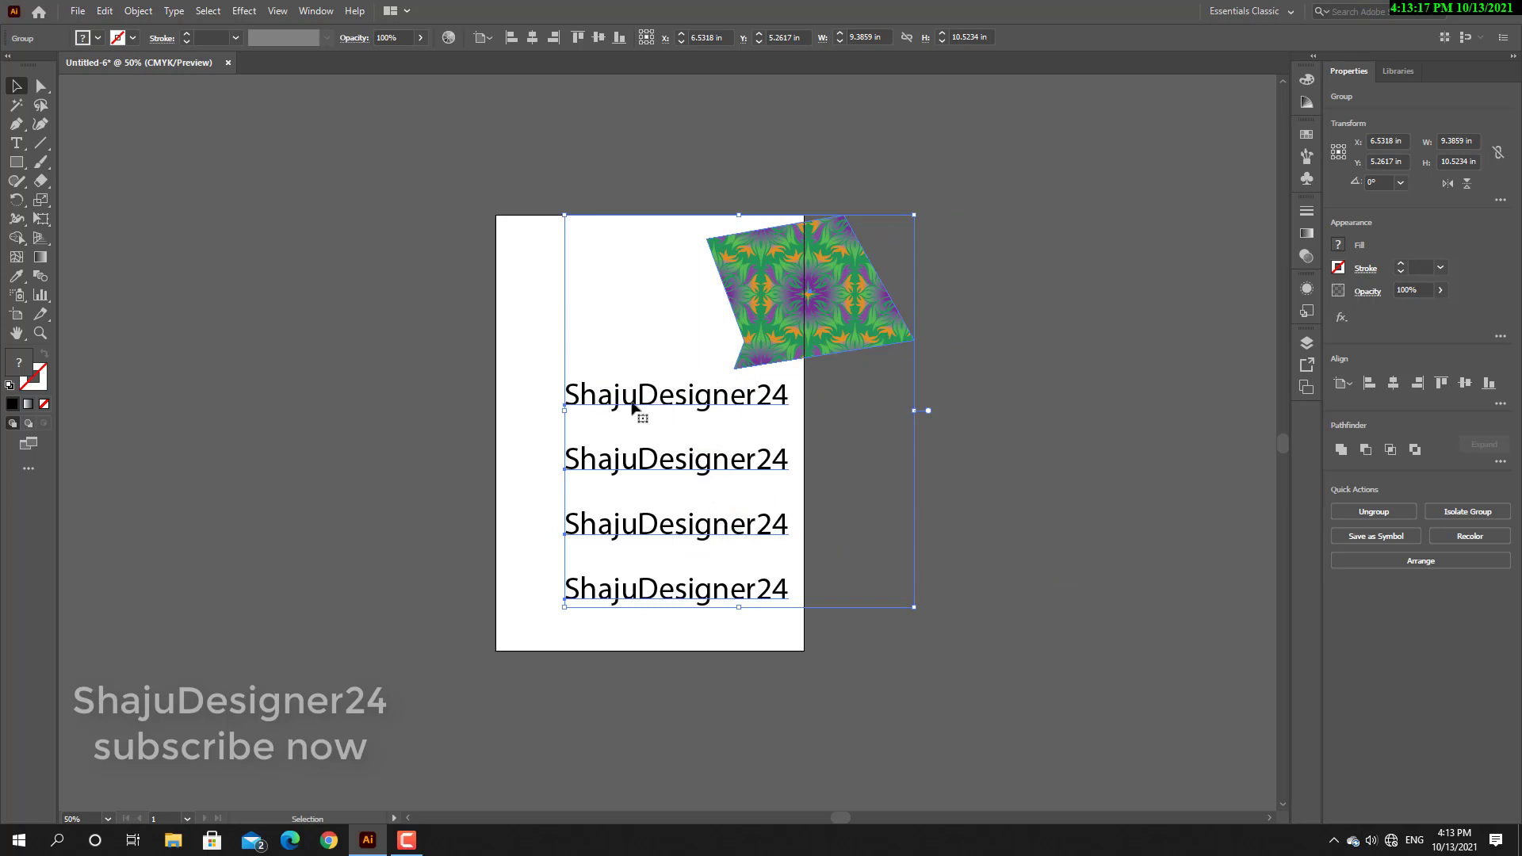
Ungroup the artwork and offset the second text line to the right and the third slightly up and to the left.
right_click(747, 431)
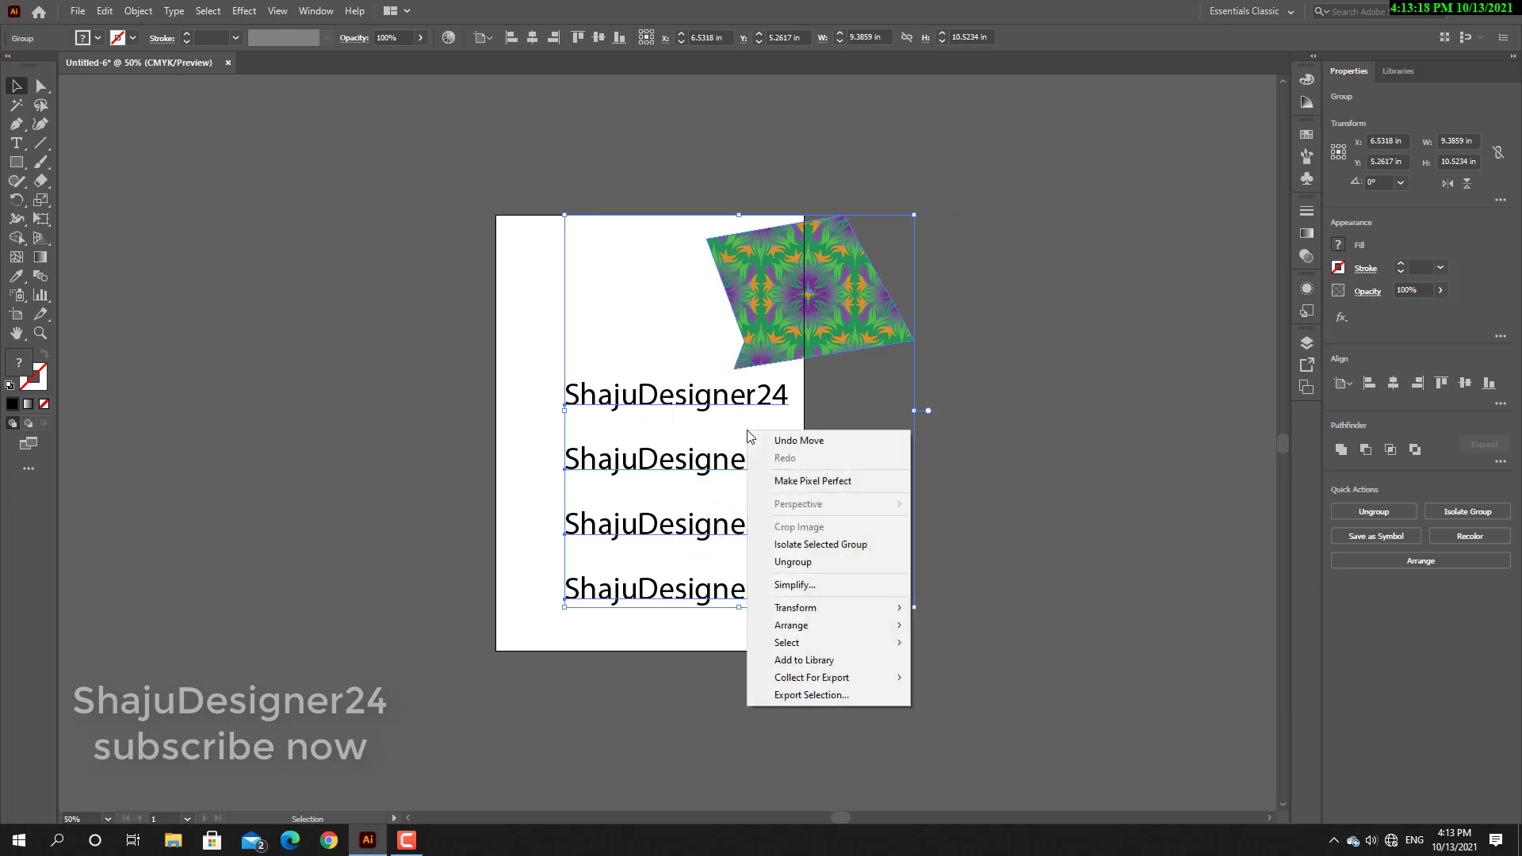
click(796, 562)
click(809, 520)
drag(750, 469, 989, 468)
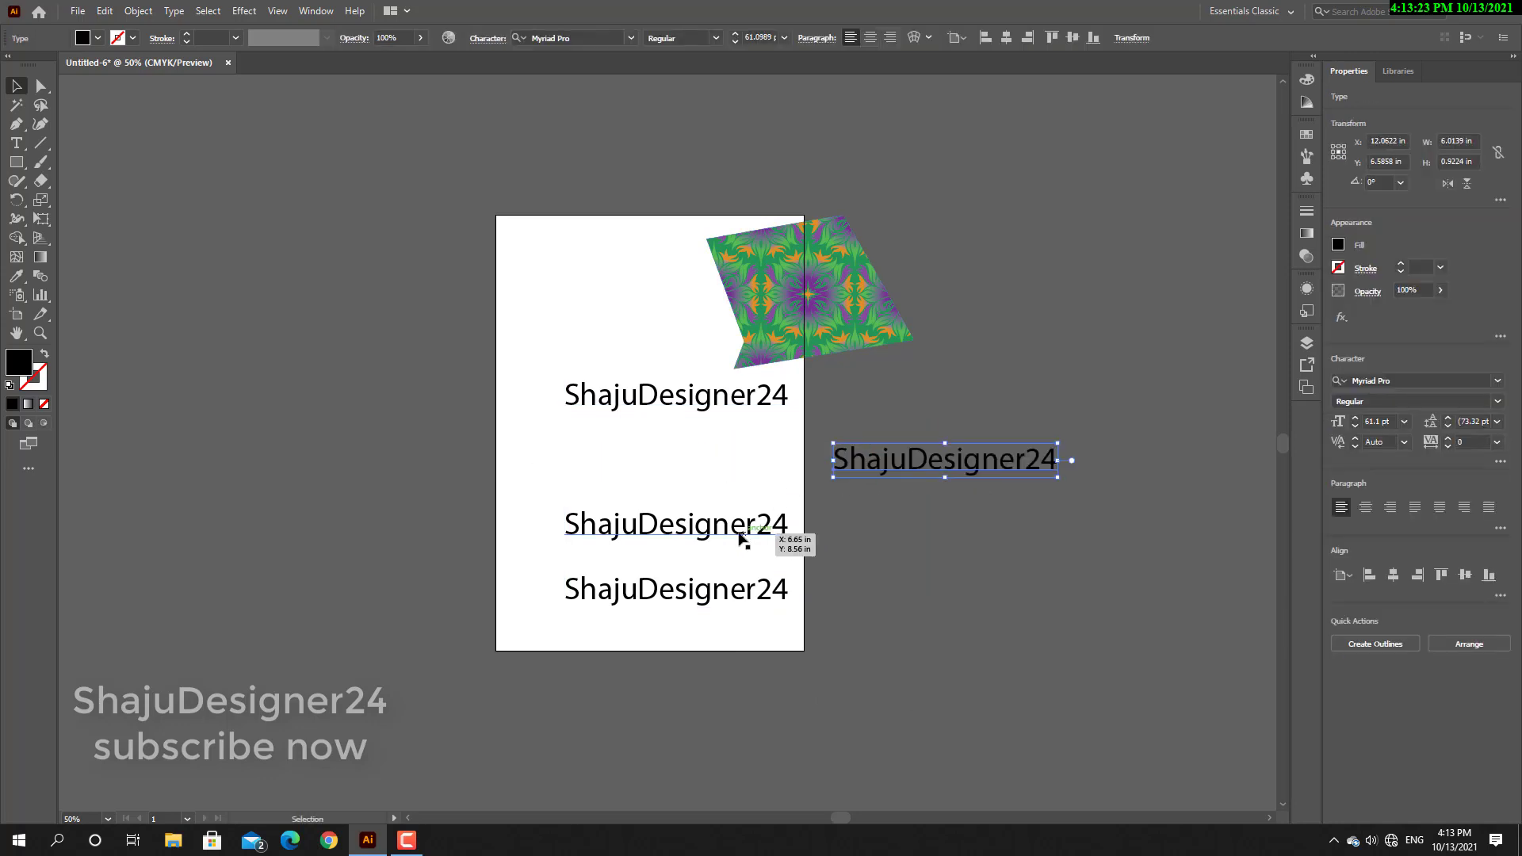
drag(741, 535, 670, 520)
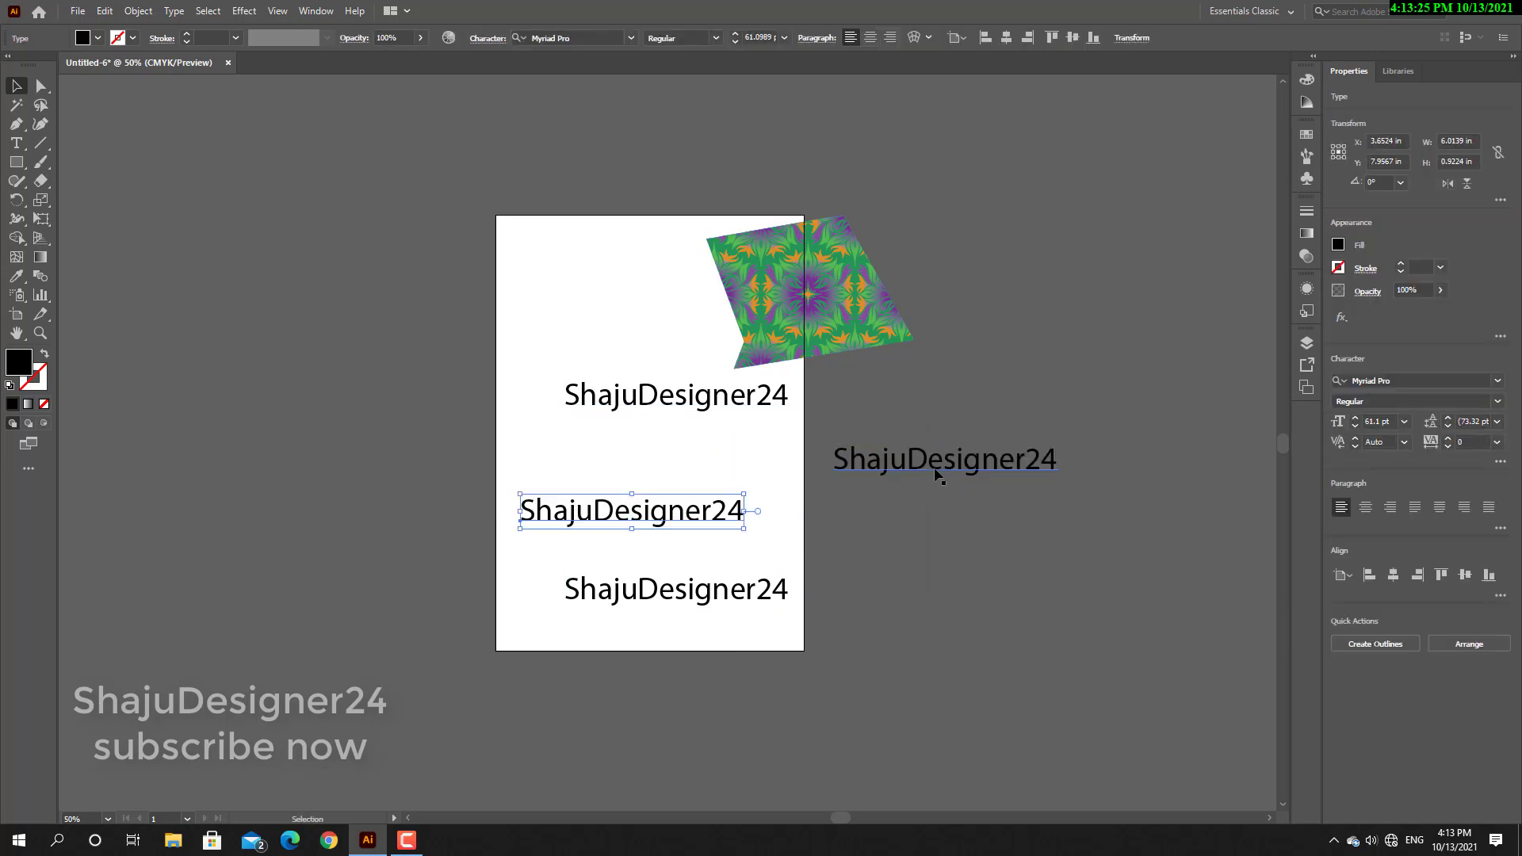
drag(938, 476, 804, 476)
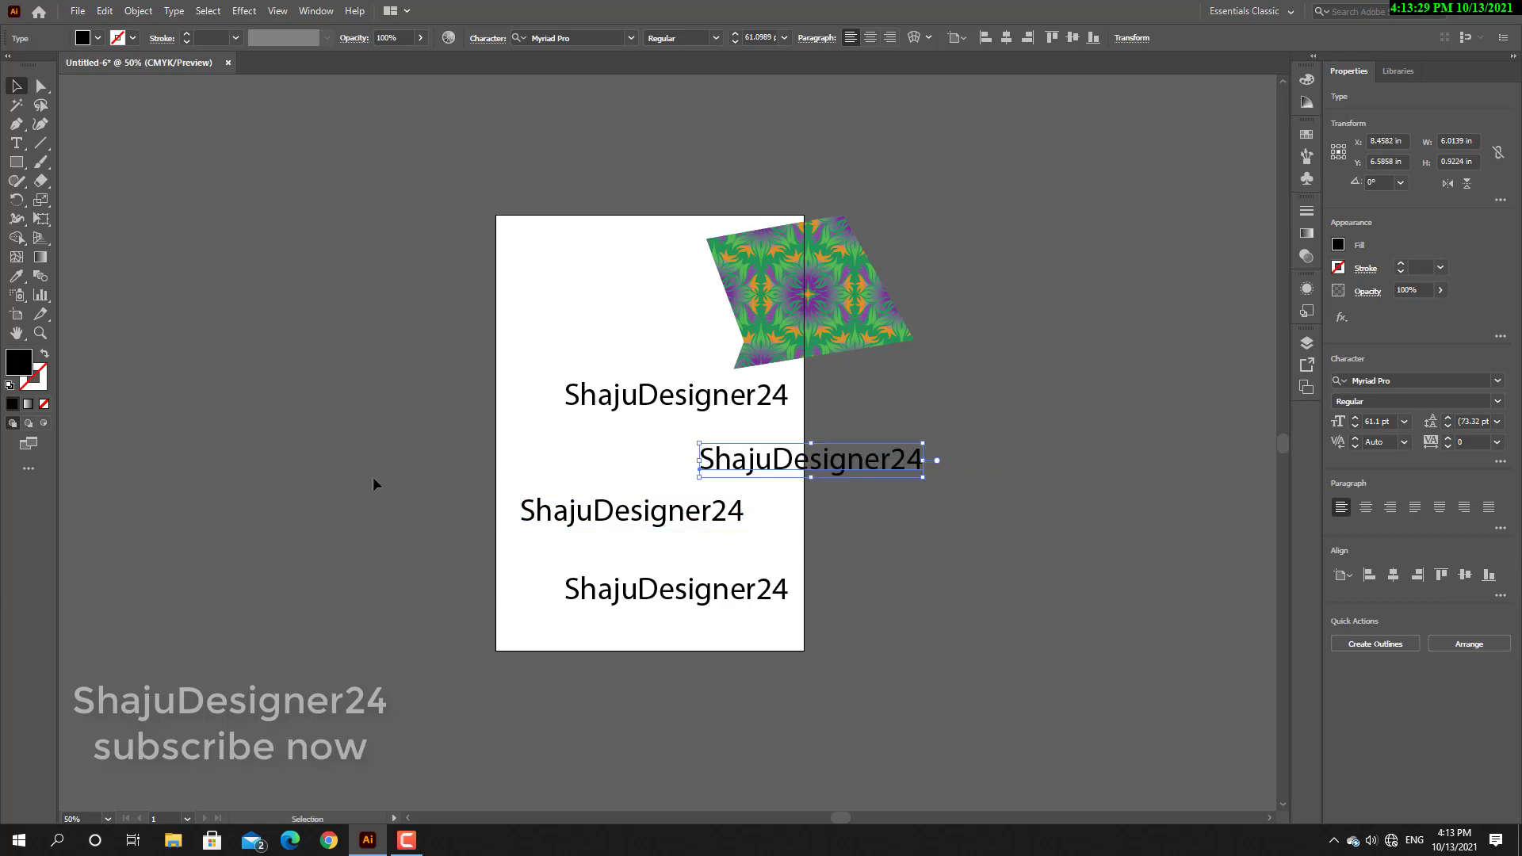
Regroup the patterned shape and the staggered text lines, and move the whole group sideways left and back right.
drag(1038, 224, 523, 666)
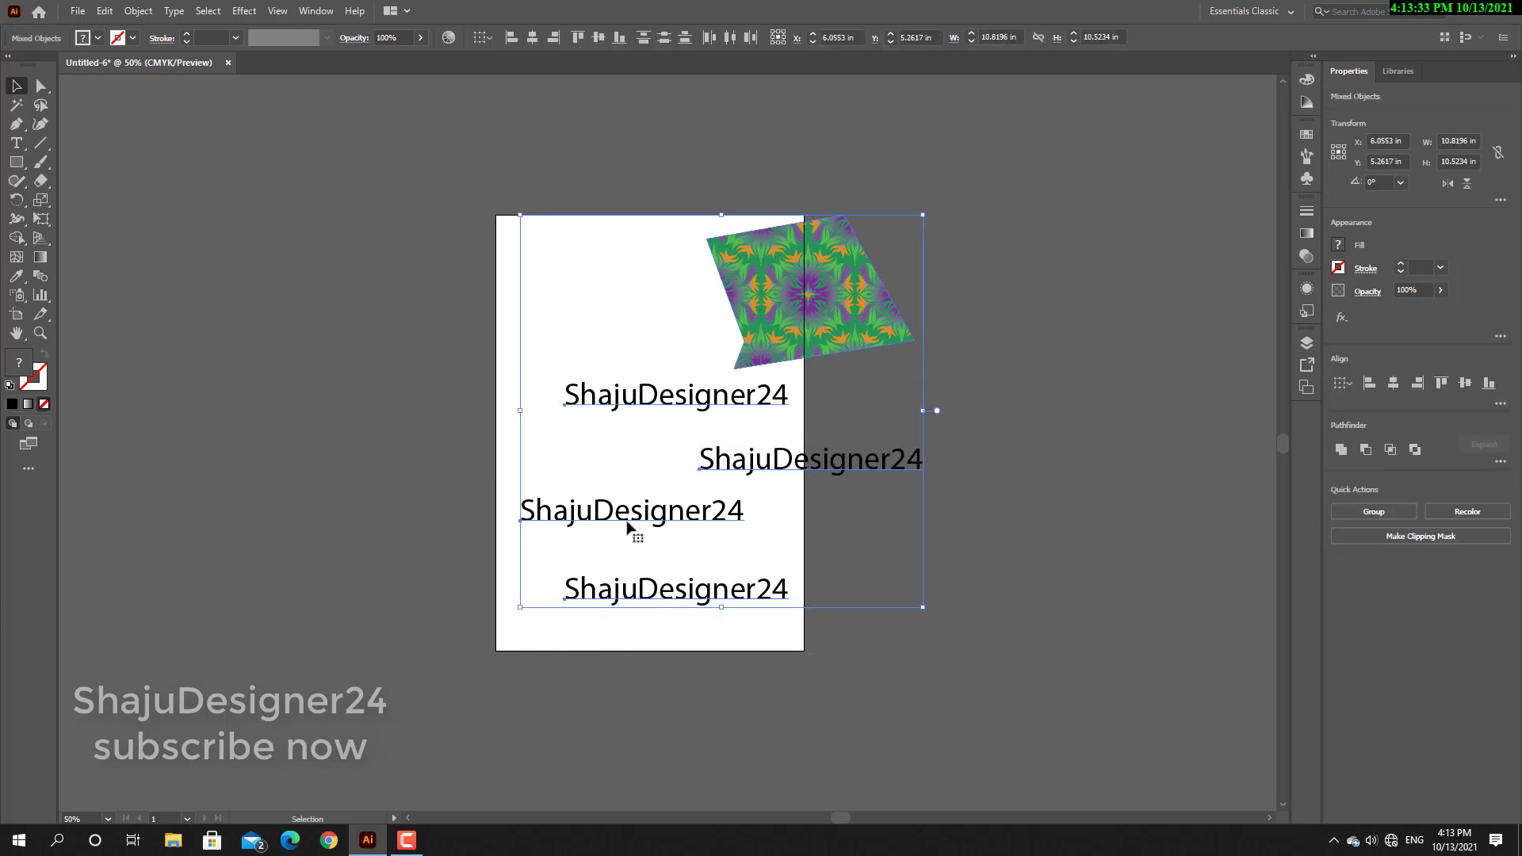
right_click(632, 517)
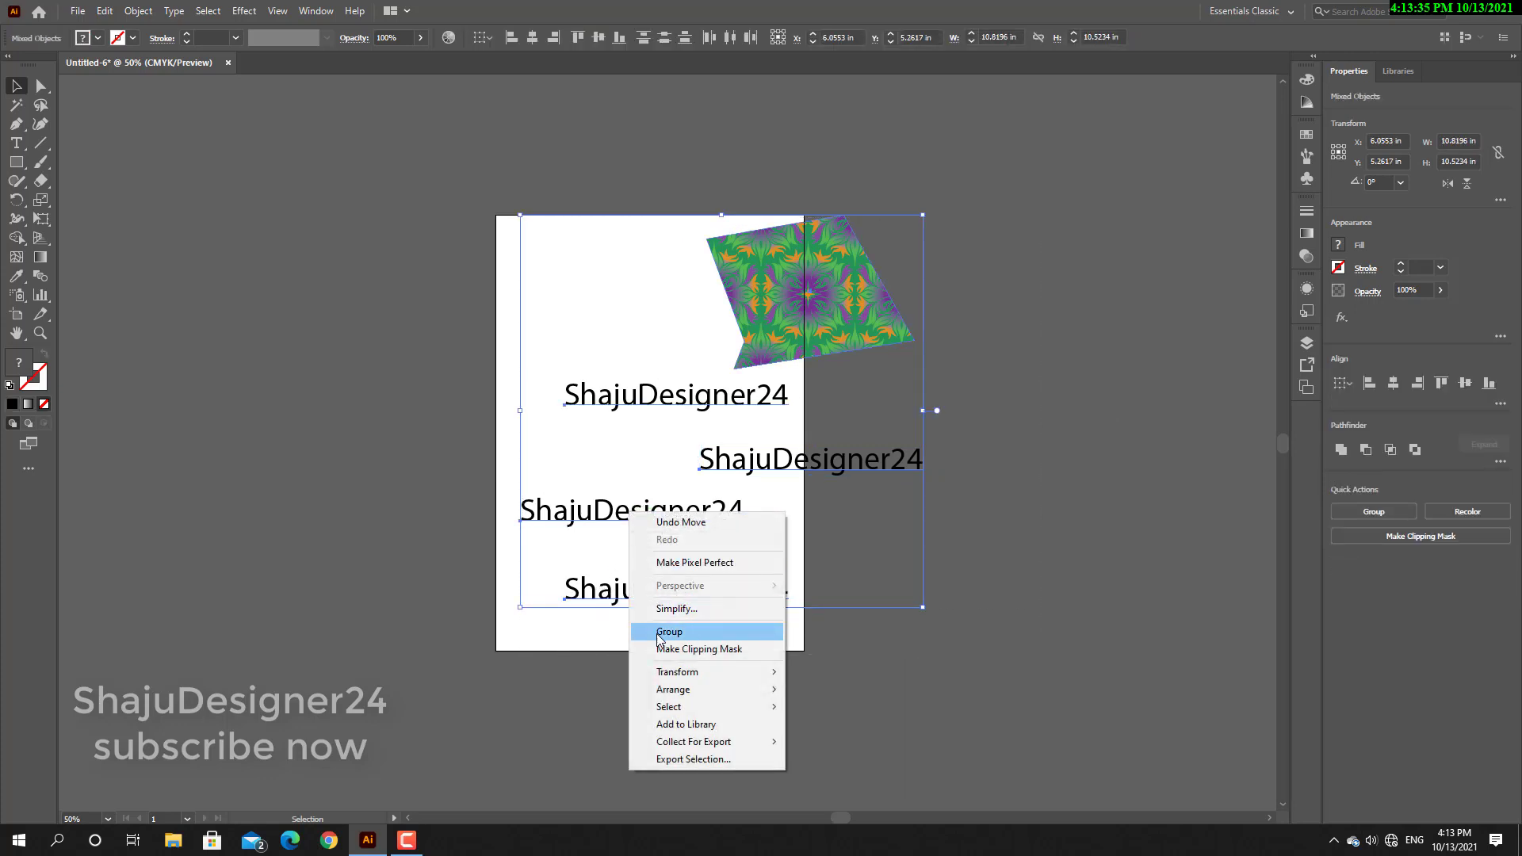
click(693, 634)
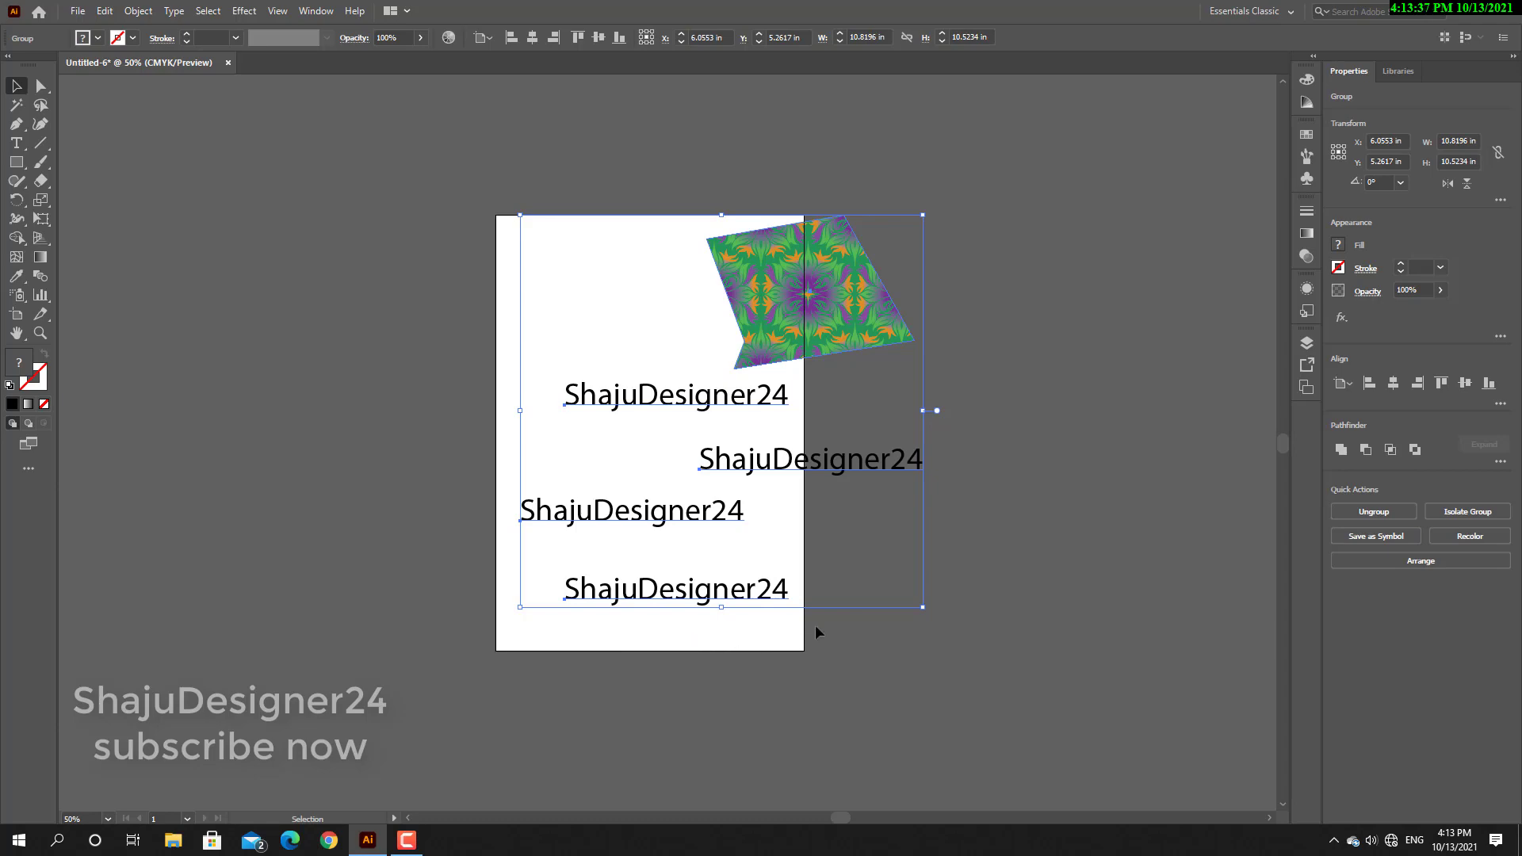
drag(822, 475, 720, 463)
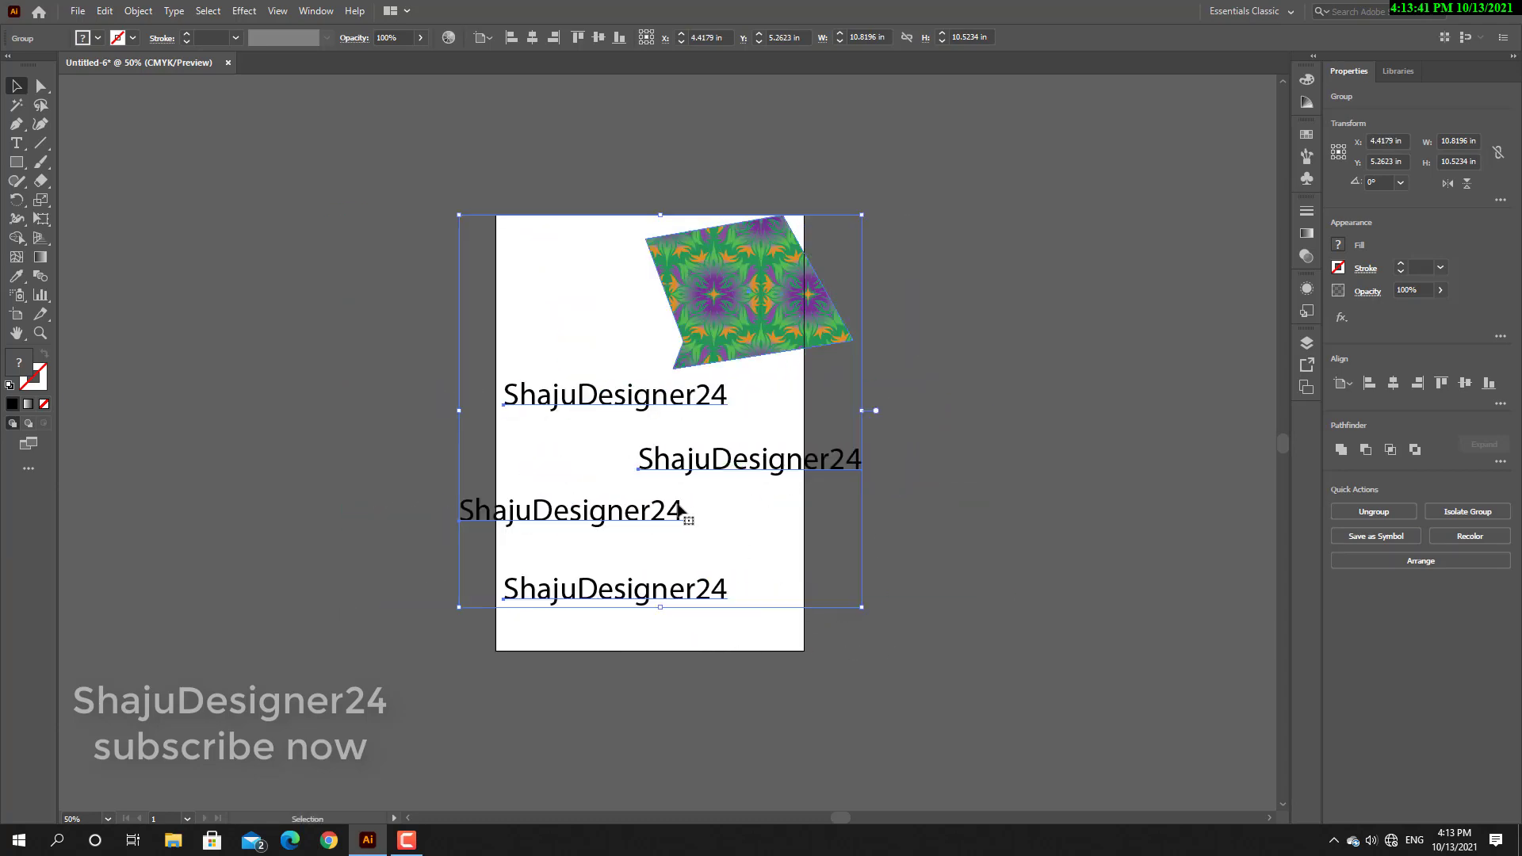
drag(648, 508, 719, 508)
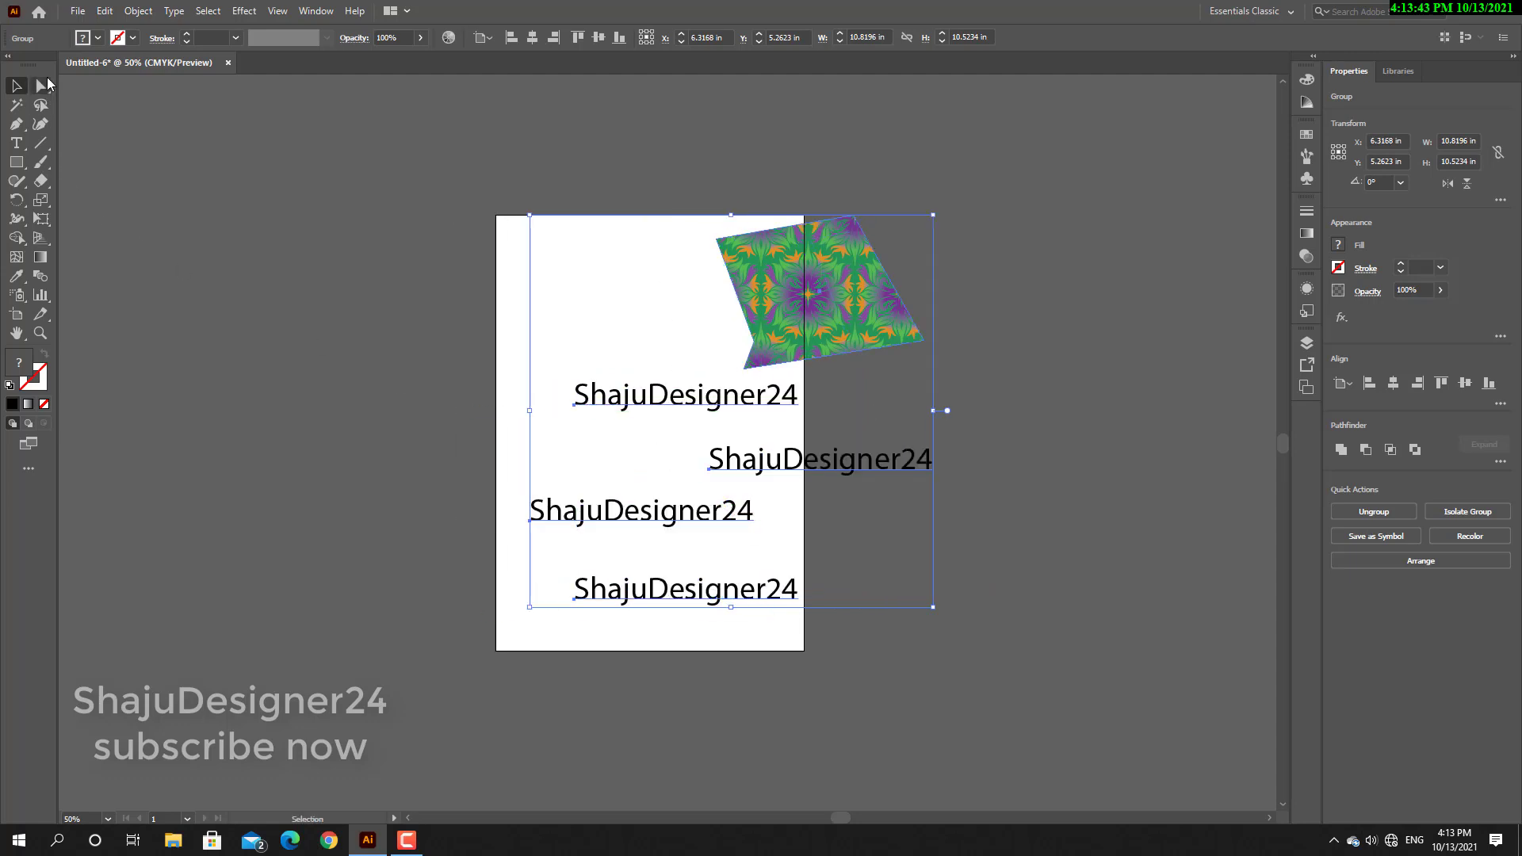
Move the whole group left and slightly up with the Selection tool, and deselect it.
drag(42, 89, 152, 106)
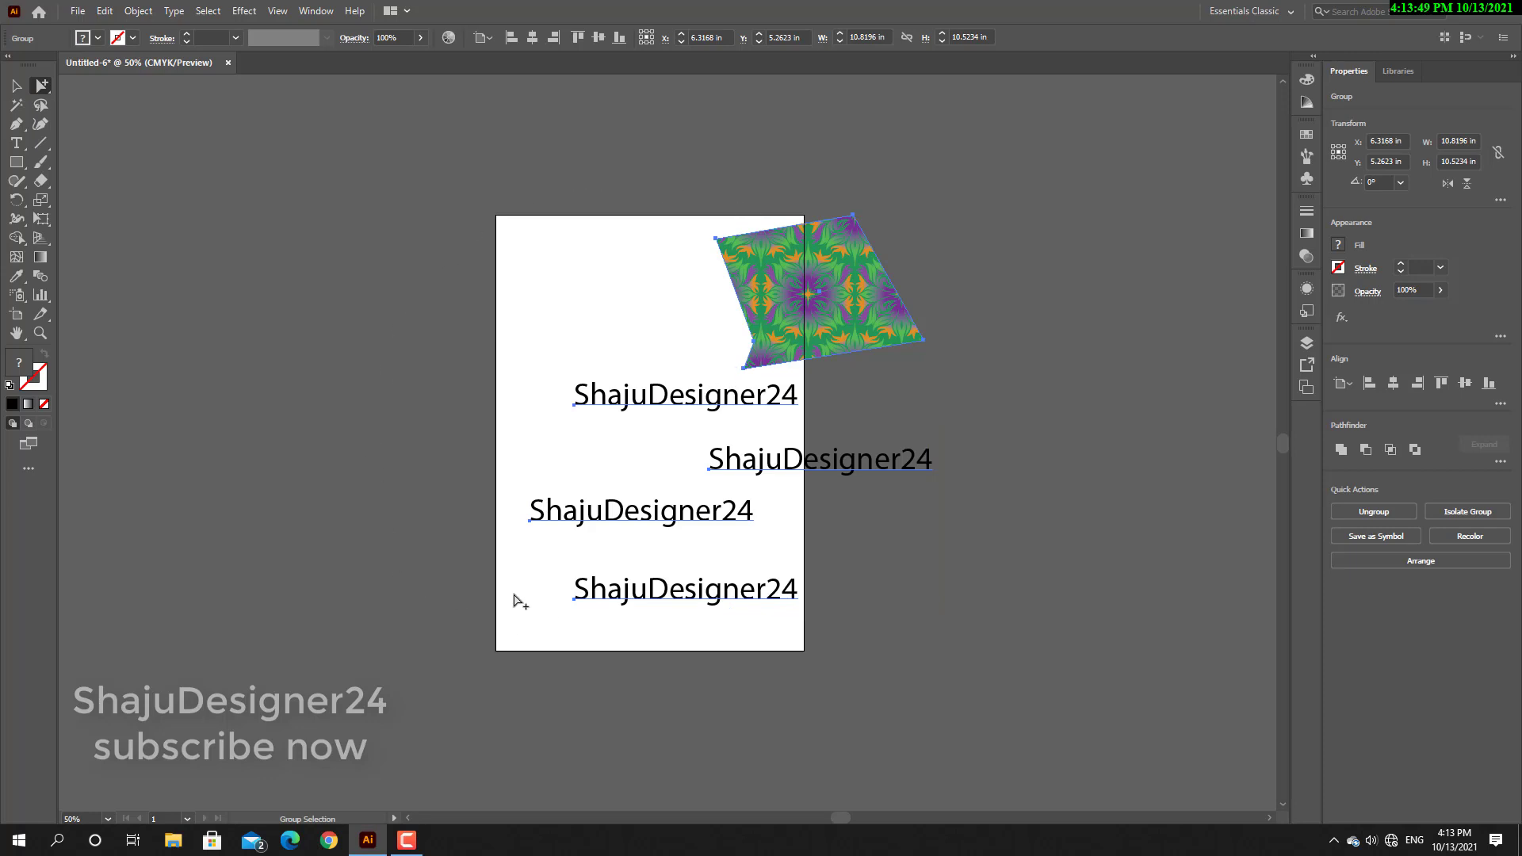
click(21, 93)
drag(763, 417, 611, 402)
click(678, 406)
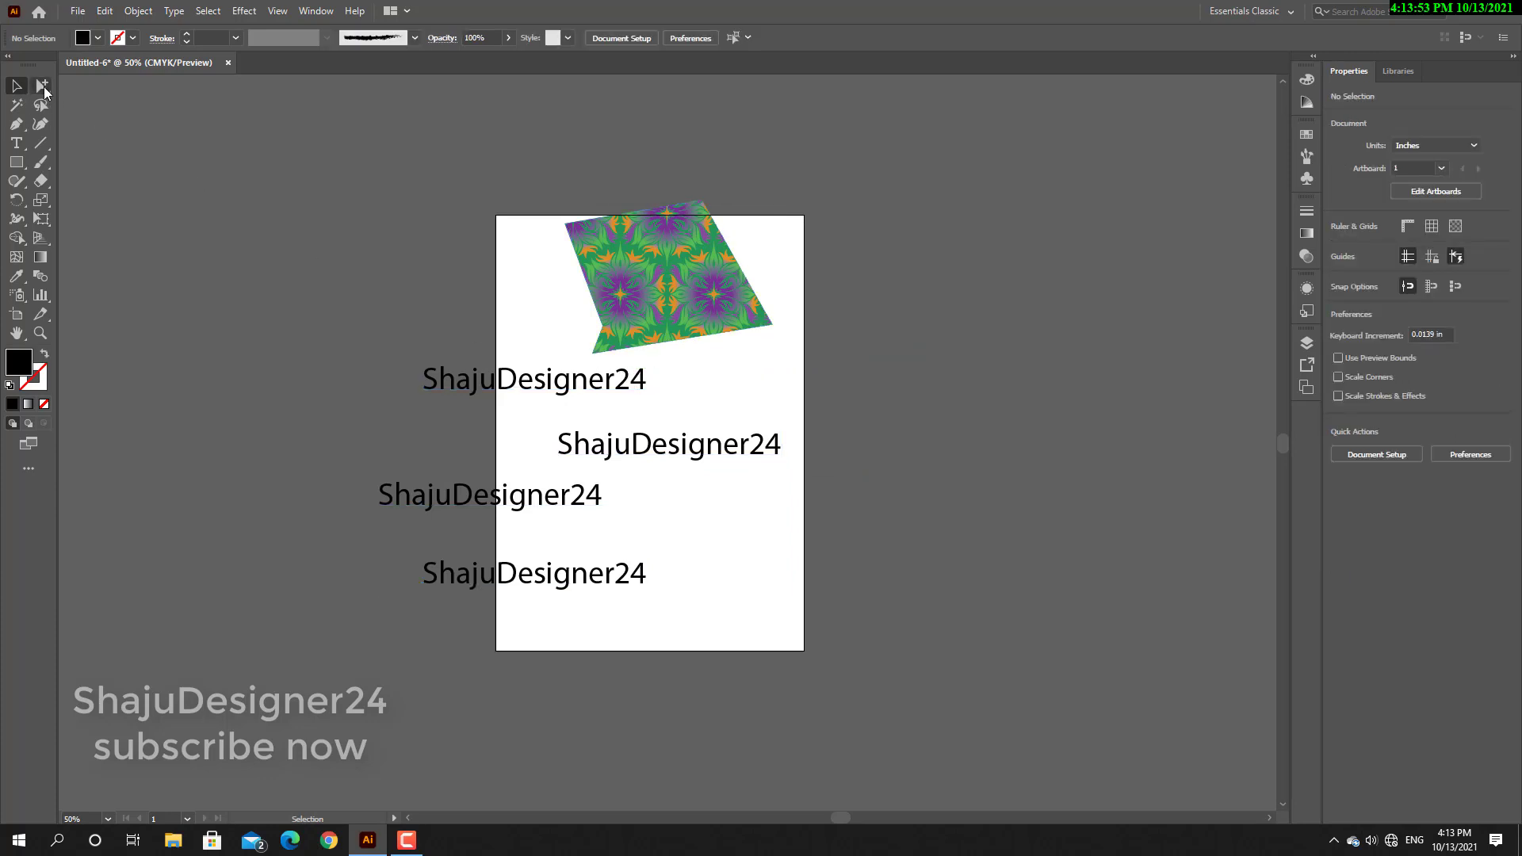
Use the Group Selection tool to reposition the patterned shape and each of the four text lines individually within the group.
drag(45, 87, 73, 78)
drag(629, 292, 693, 230)
drag(501, 392, 450, 300)
drag(601, 457, 656, 408)
drag(504, 483, 491, 436)
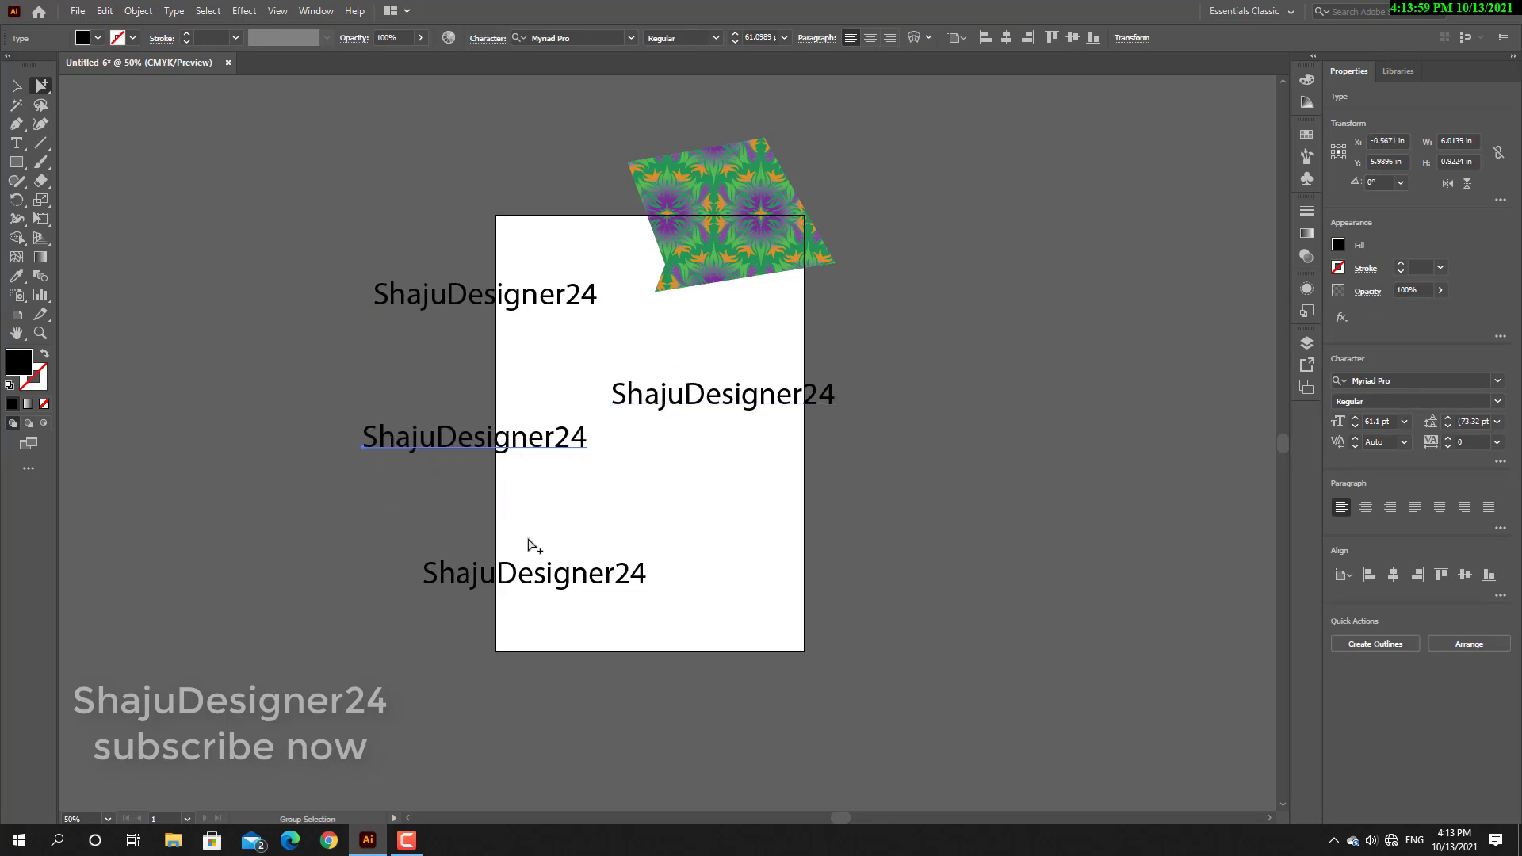
drag(512, 578, 675, 544)
drag(713, 405, 720, 435)
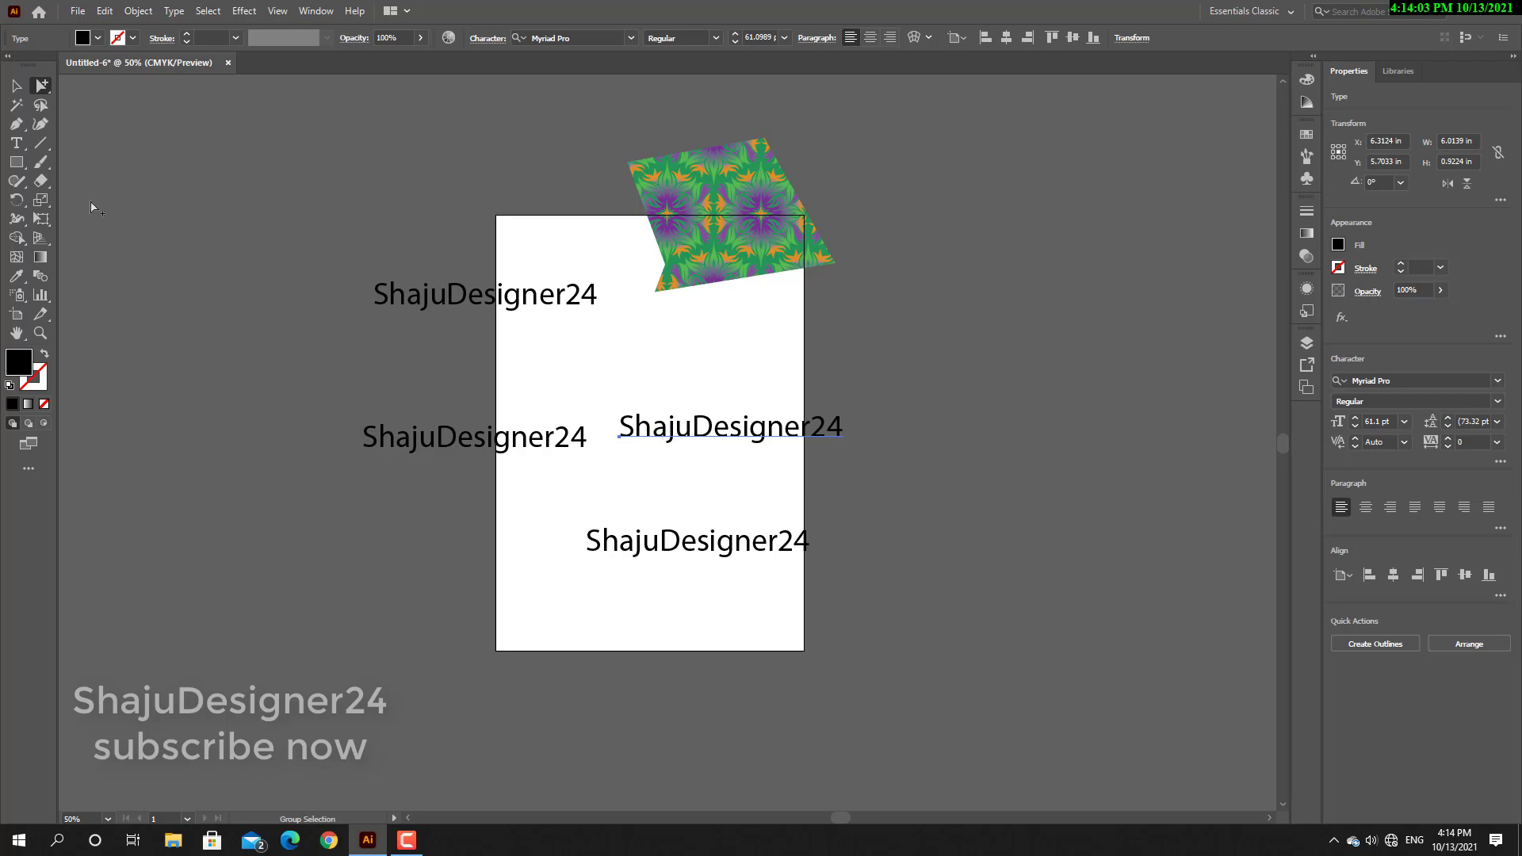
Move the group with the Selection tool and ungroup it into separate objects.
click(16, 84)
click(693, 225)
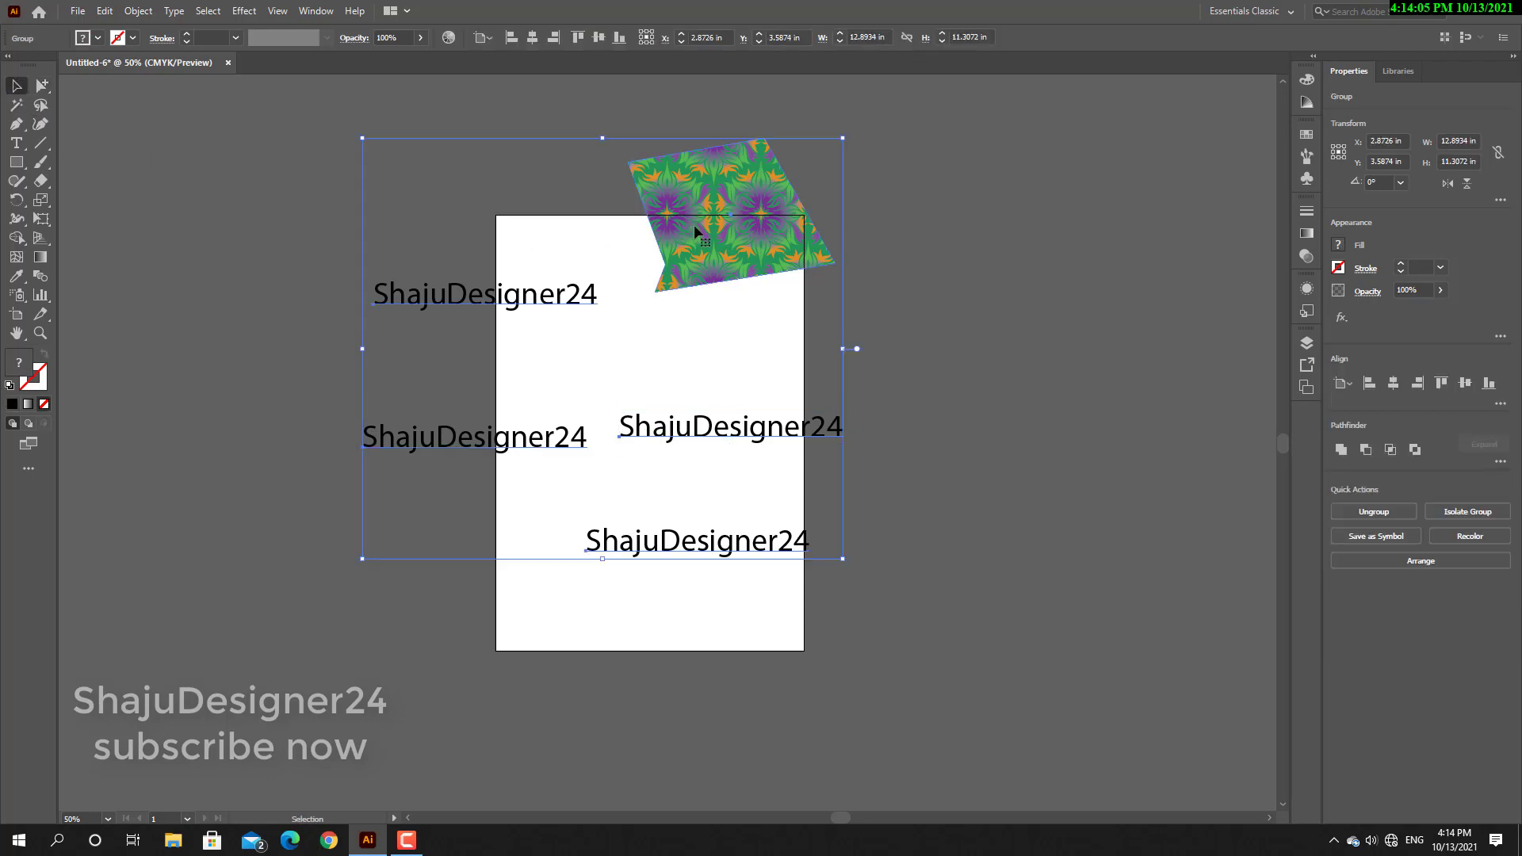
mouse_move(730, 280)
mouse_down()
mouse_move(719, 339)
mouse_move(724, 292)
mouse_move(809, 261)
mouse_up()
right_click(706, 297)
click(763, 429)
click(926, 293)
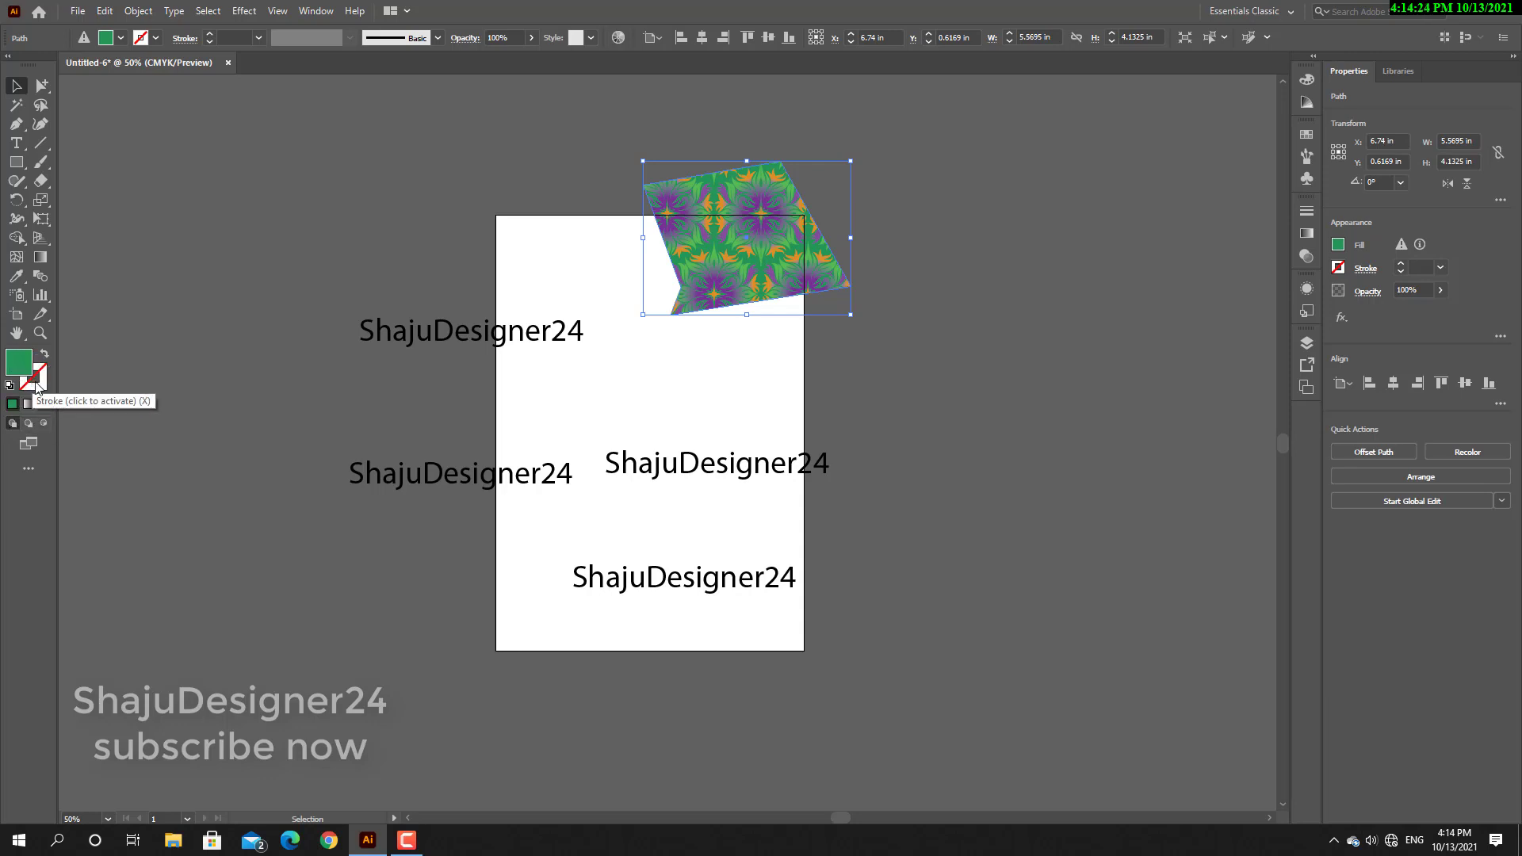
Delete the patterned shape and all text lines, and draw a rectangle about 7.85 by 4.26 in on the artboard.
drag(331, 146, 907, 699)
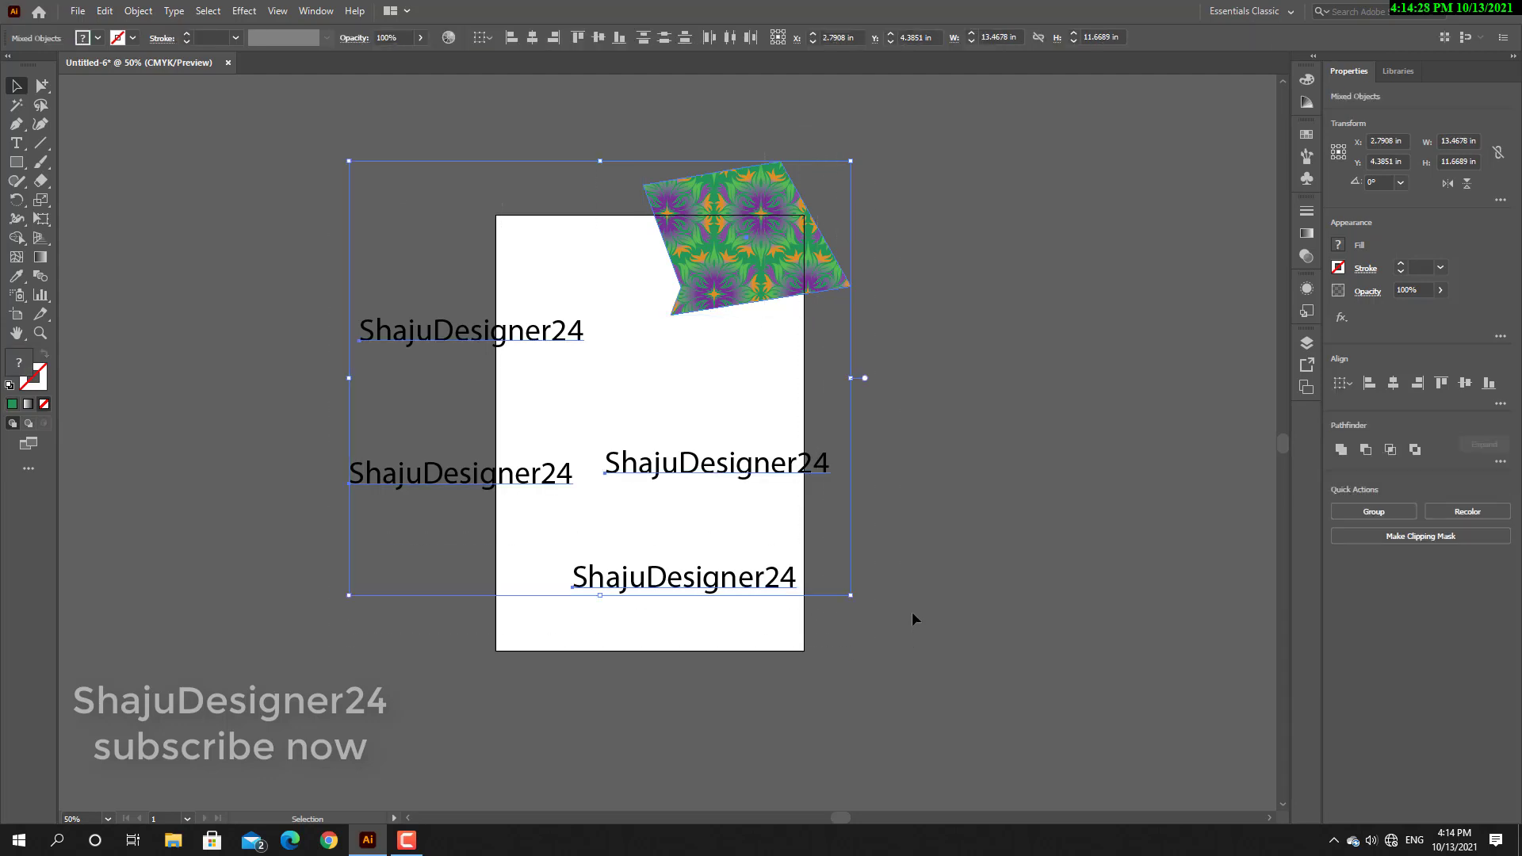
key(Delete)
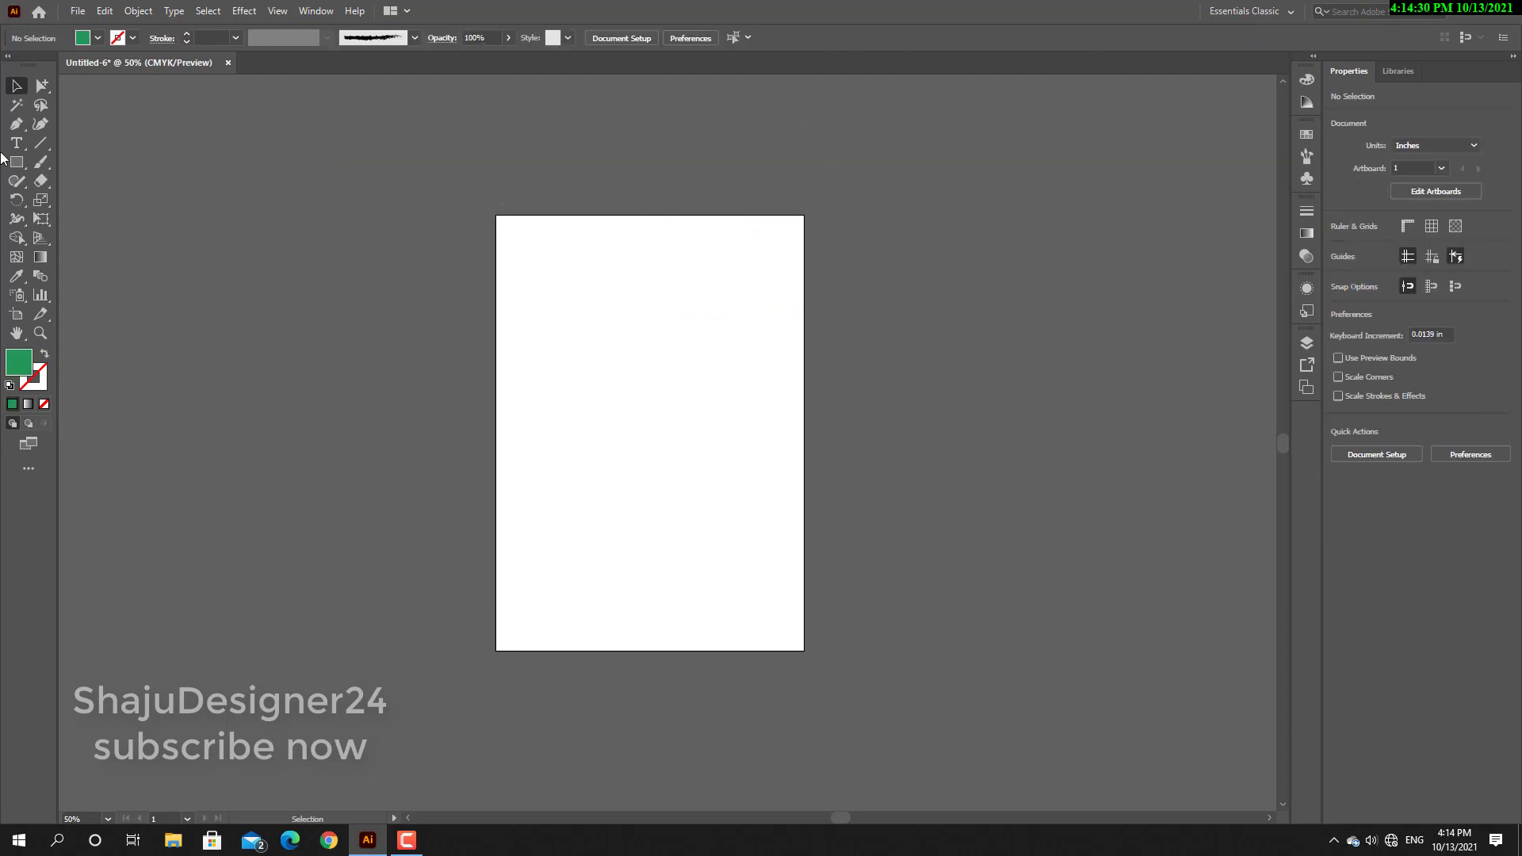
drag(14, 165, 76, 164)
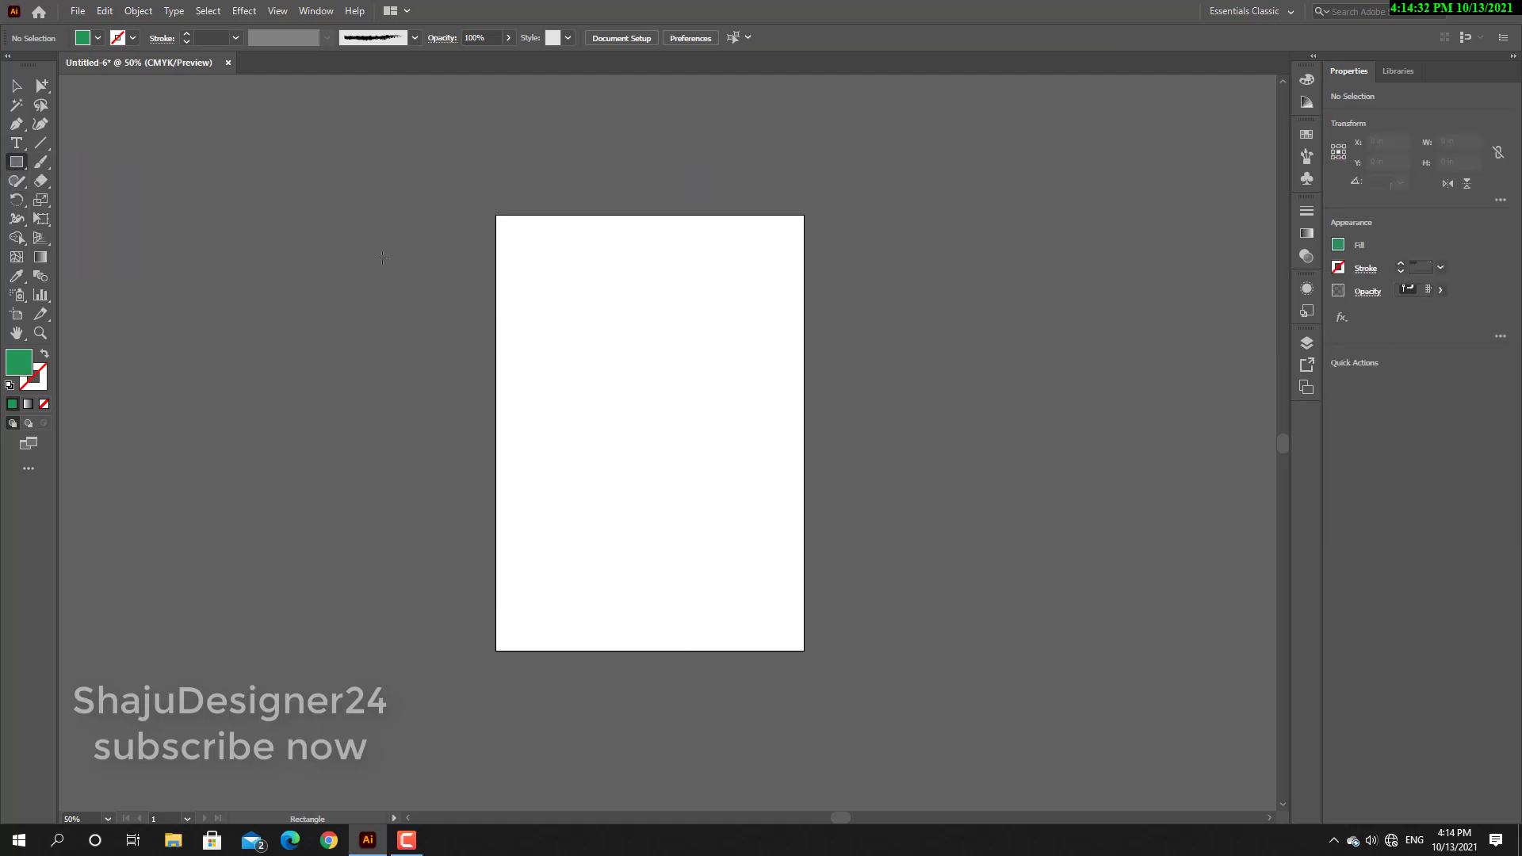
drag(517, 306, 810, 465)
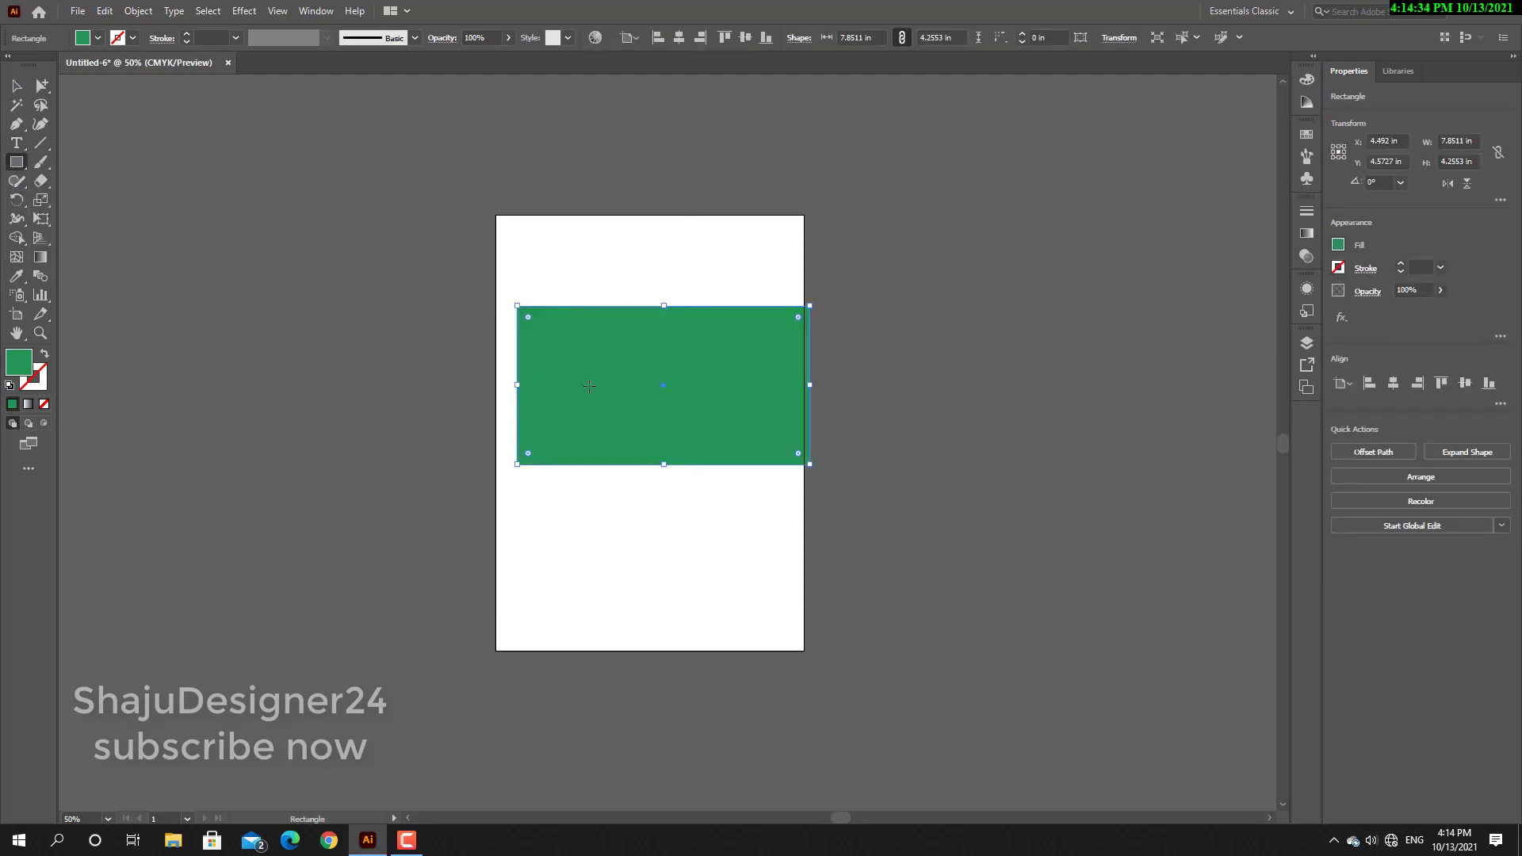
Fill the rectangle with red and move it up to about X 4.13 in, Y 3.72 in.
double_click(25, 367)
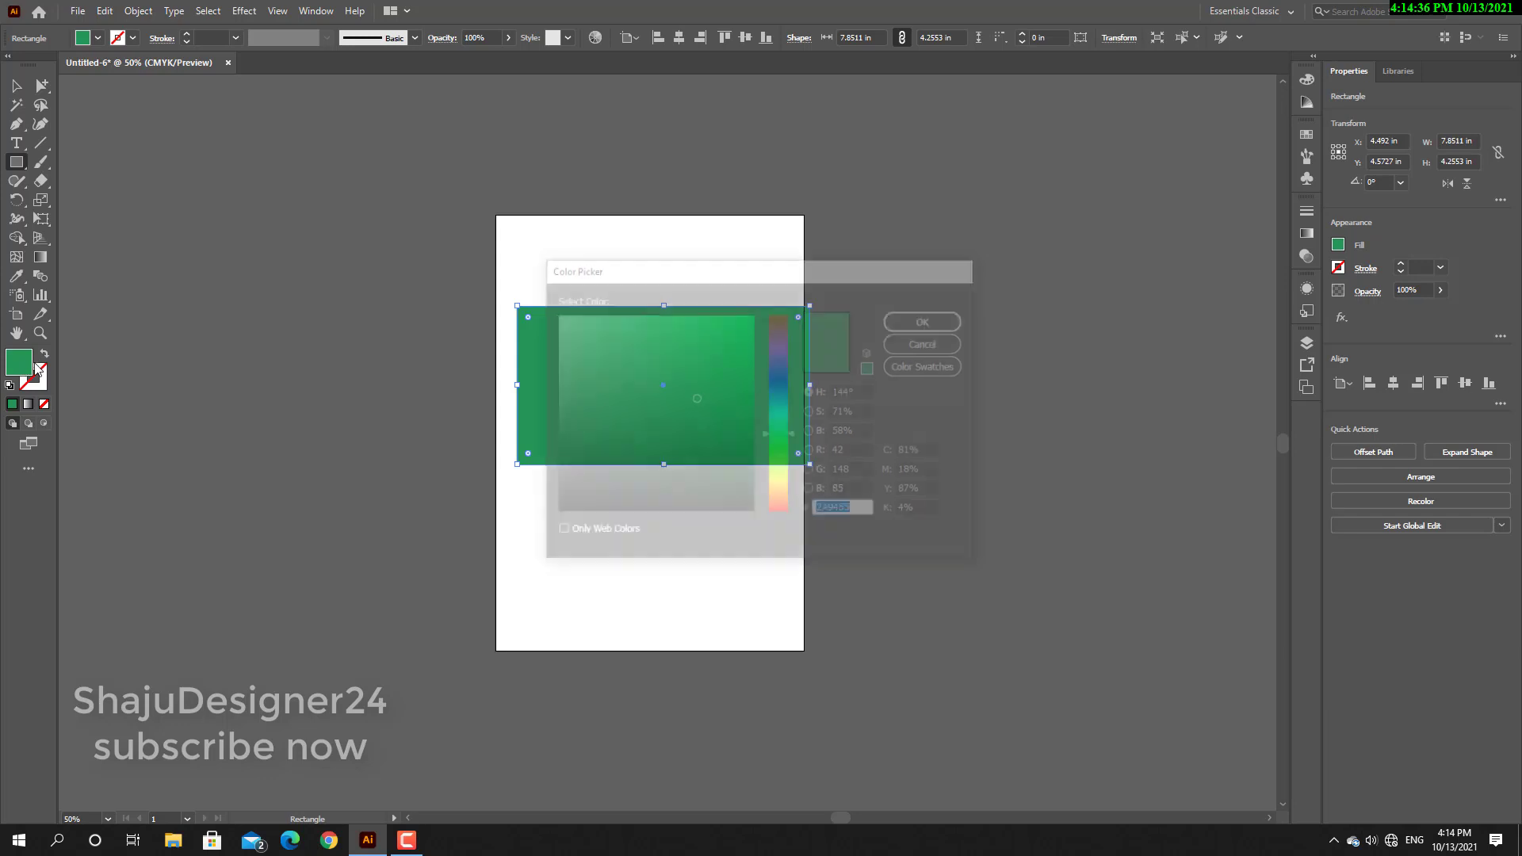
drag(781, 341, 762, 309)
click(927, 318)
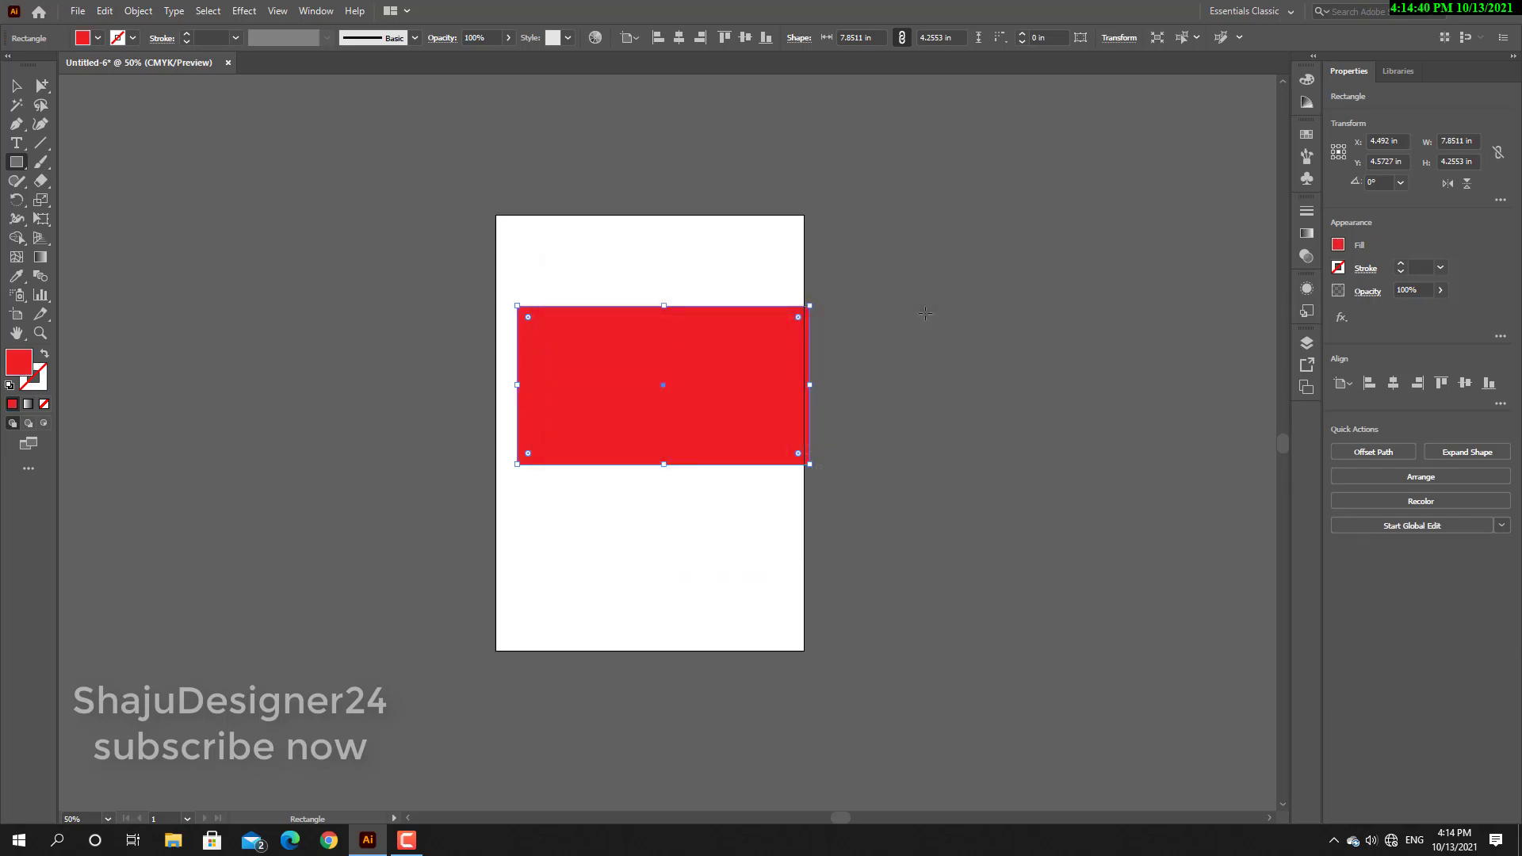
click(17, 85)
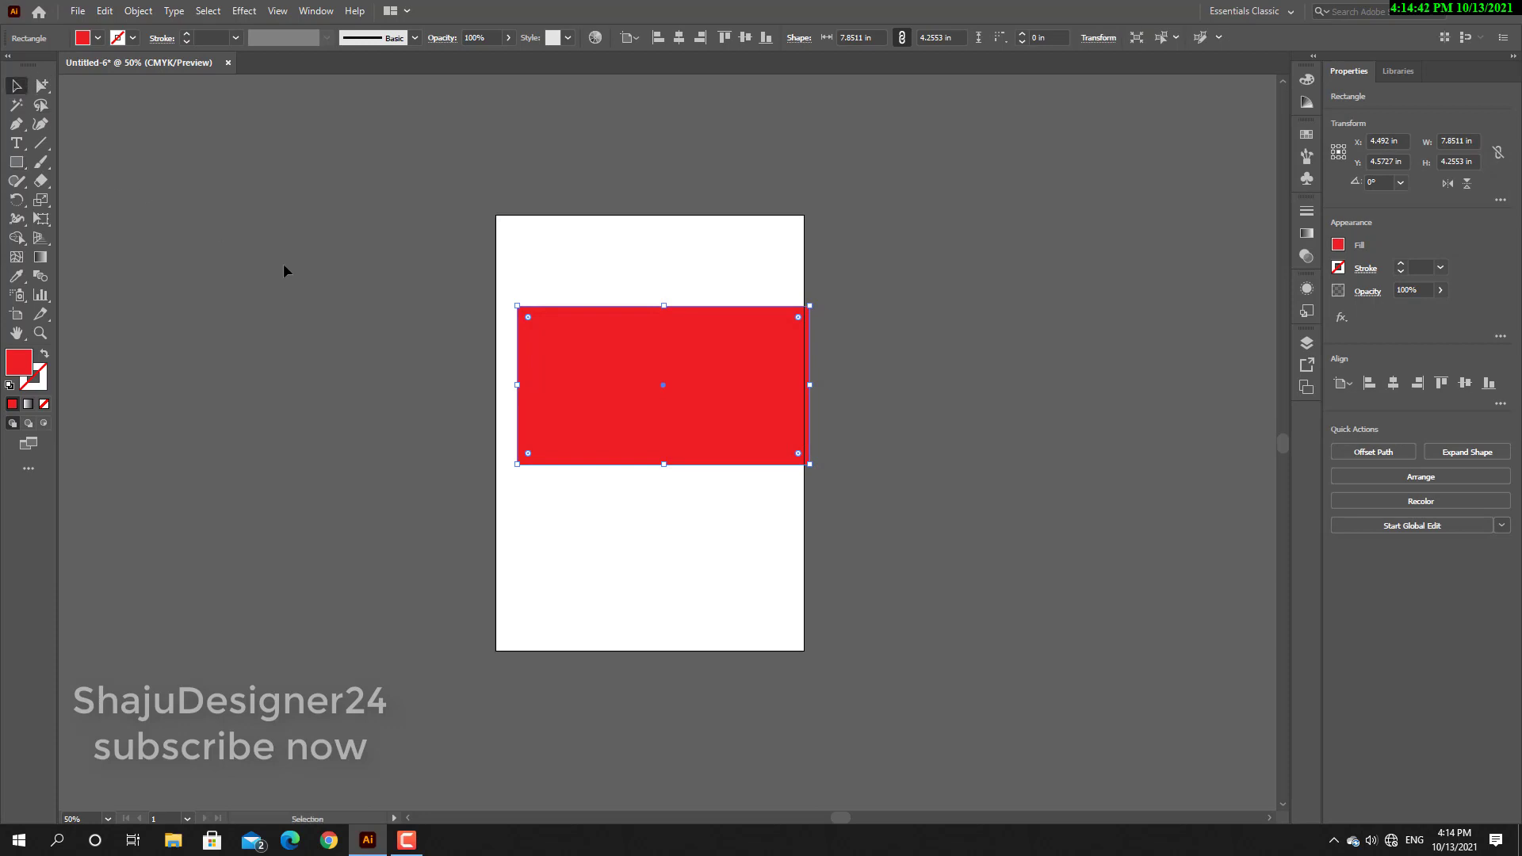
drag(667, 401, 653, 369)
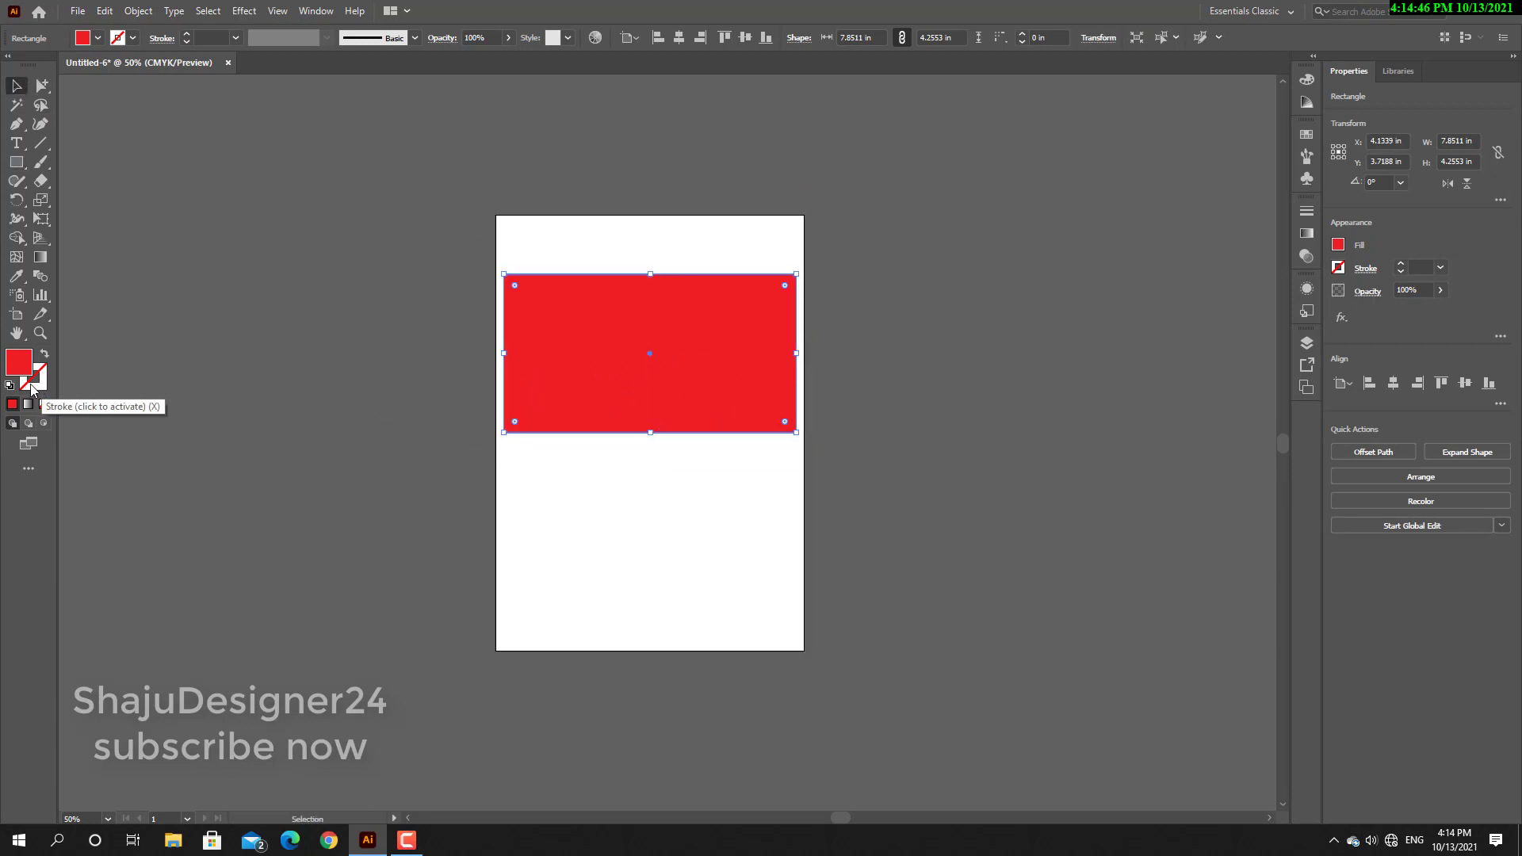
Give the rectangle a blue stroke with color 002FF7 and set the stroke weight to 15 pt.
double_click(40, 389)
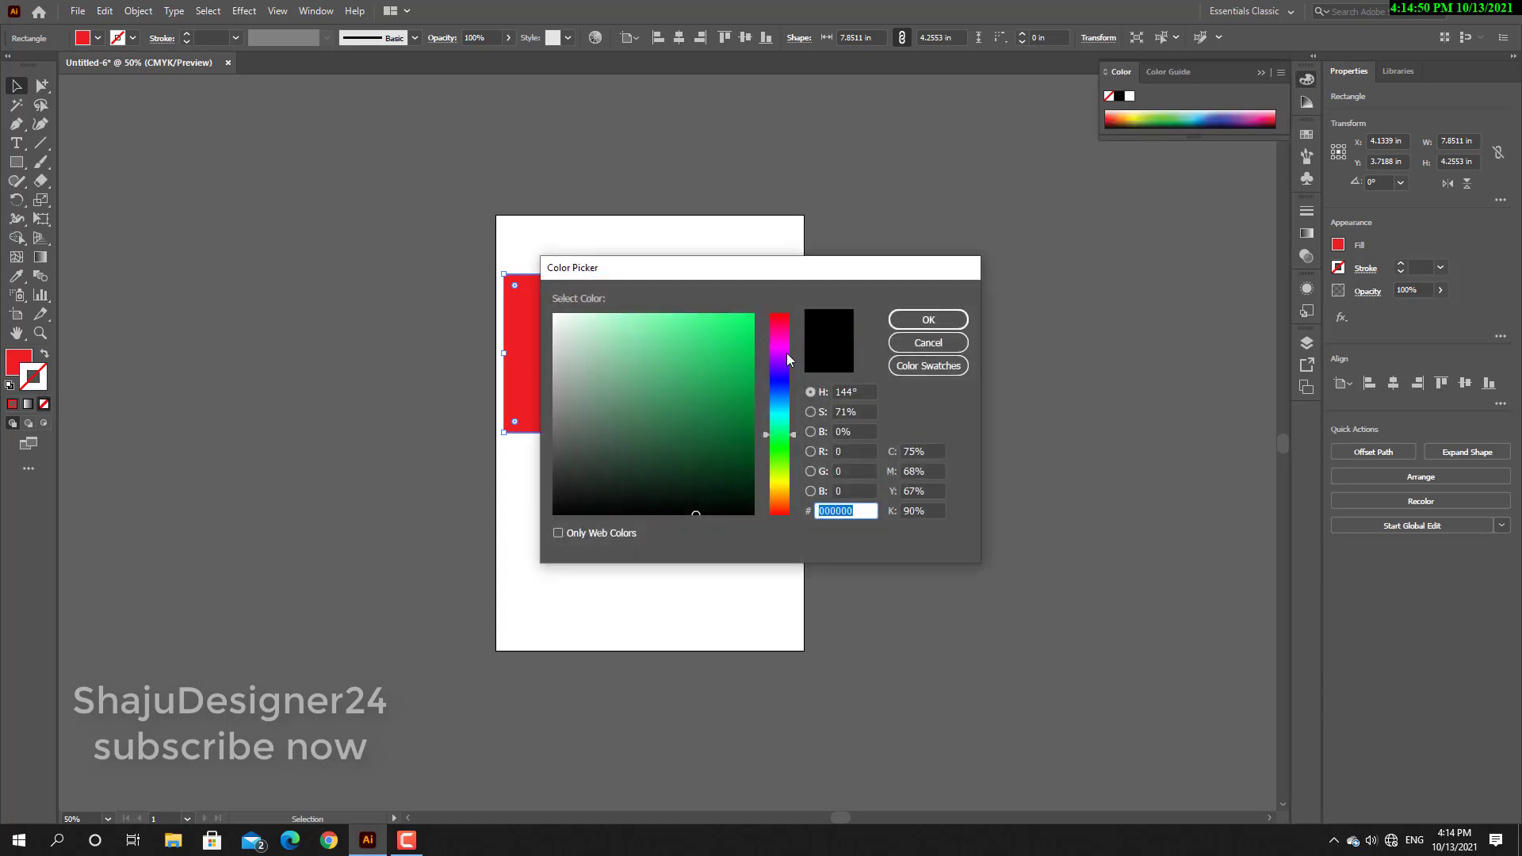
drag(785, 356, 778, 389)
click(740, 330)
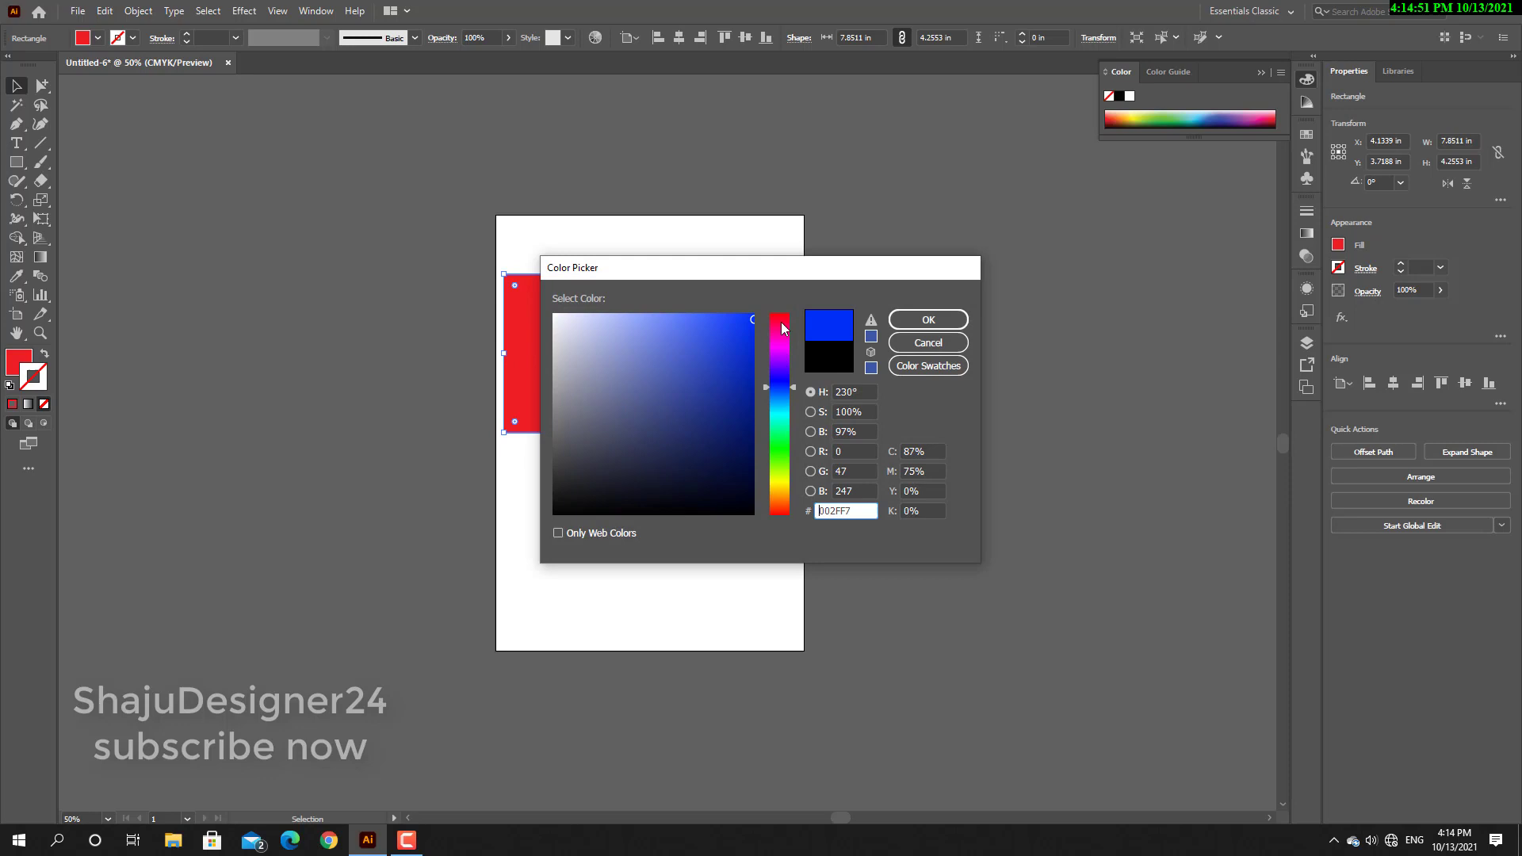
click(929, 320)
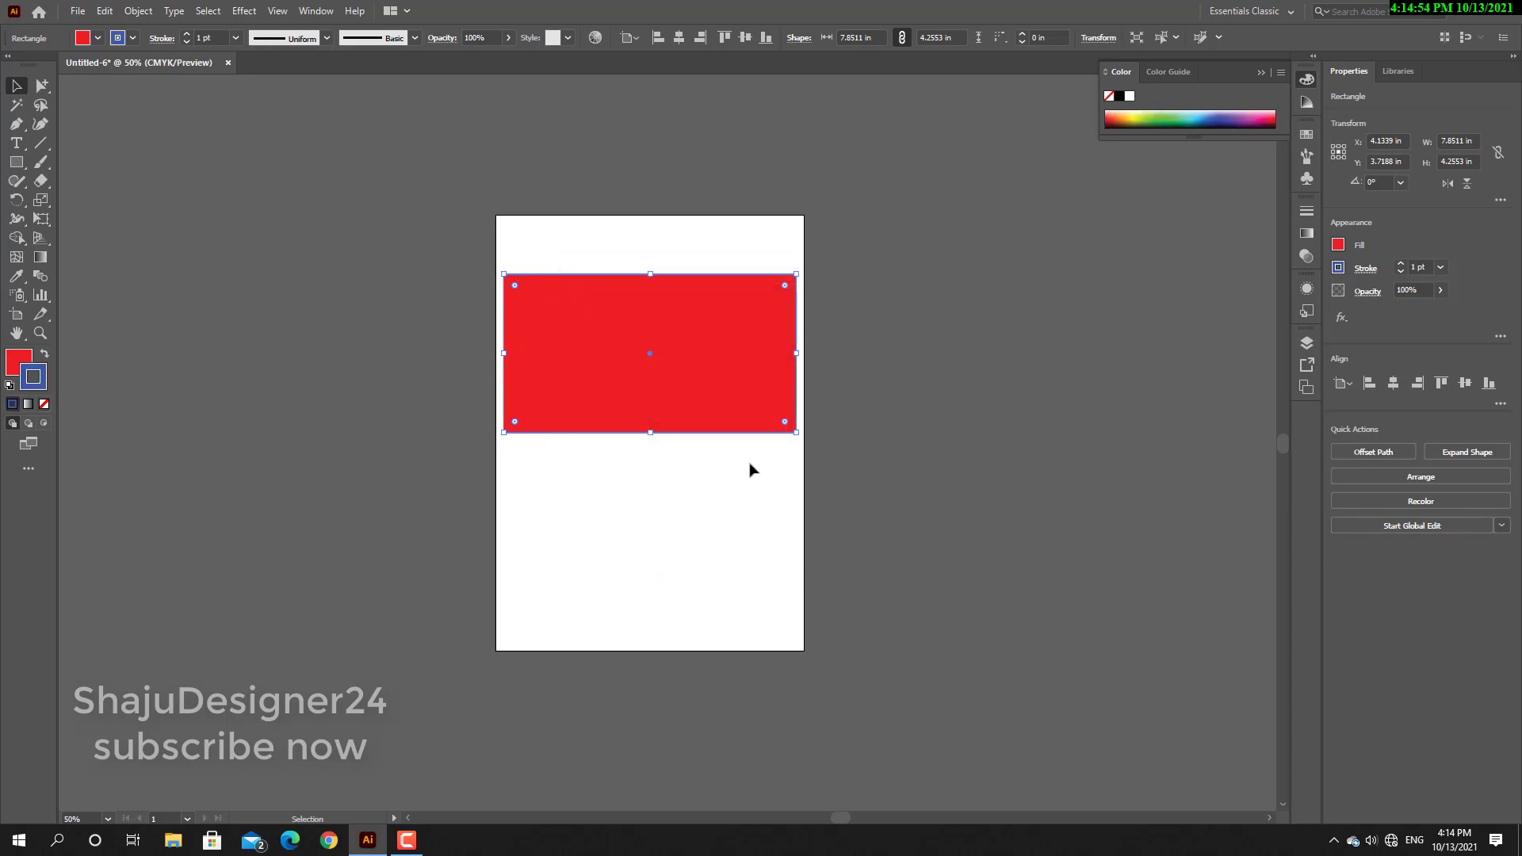
click(187, 35)
click(187, 34)
click(187, 34)
click(186, 35)
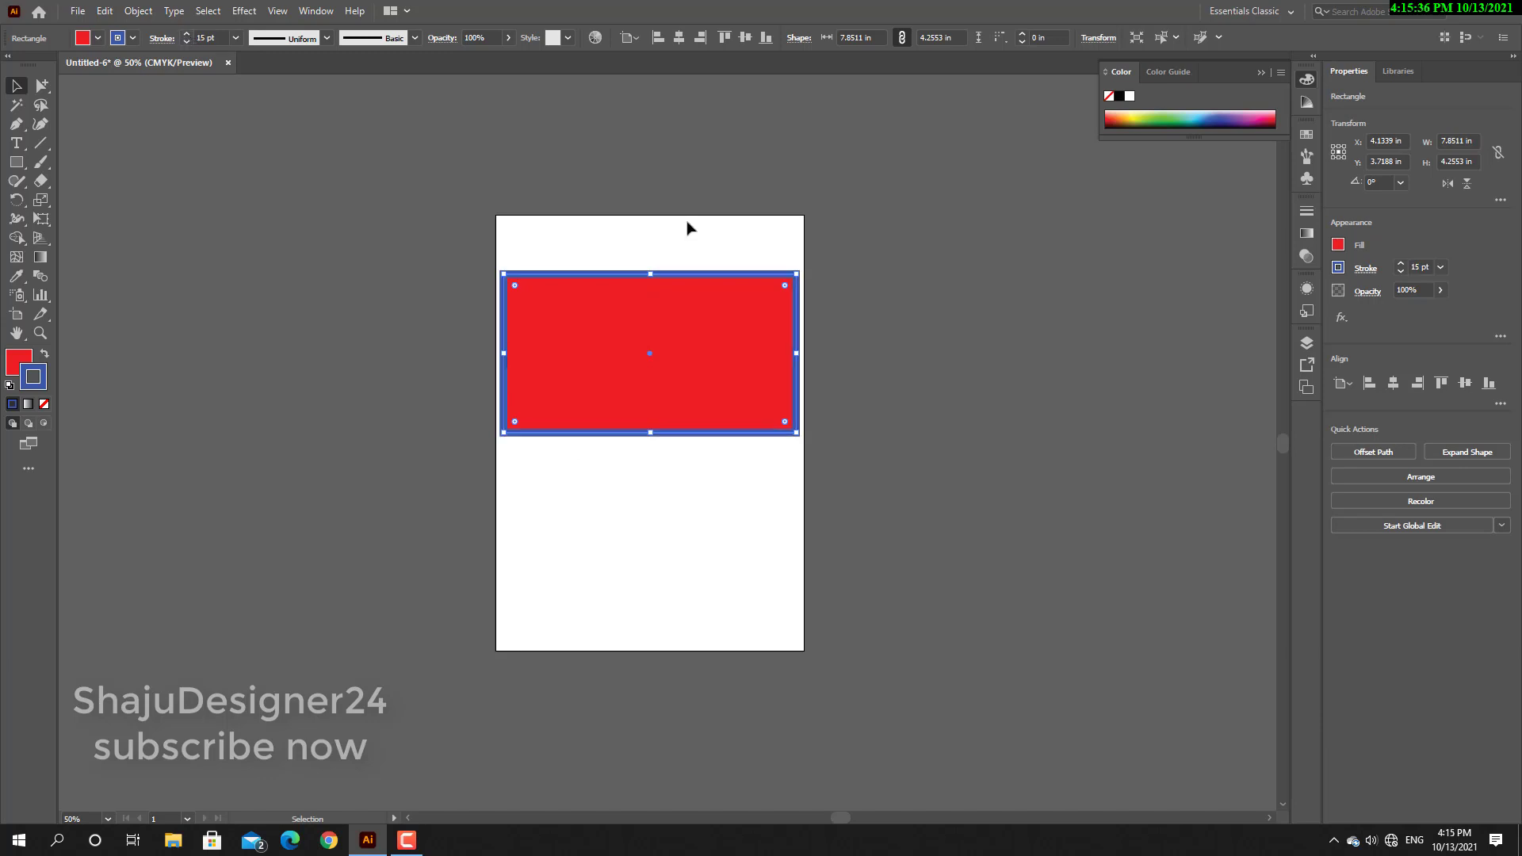